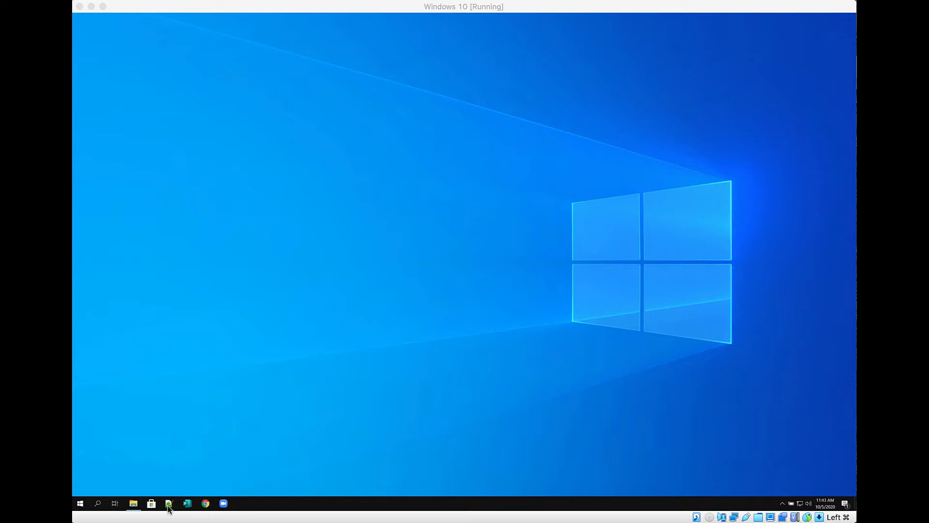
Open CH2 - Text.txt in Notepad from File Explorer
left_click(134, 504)
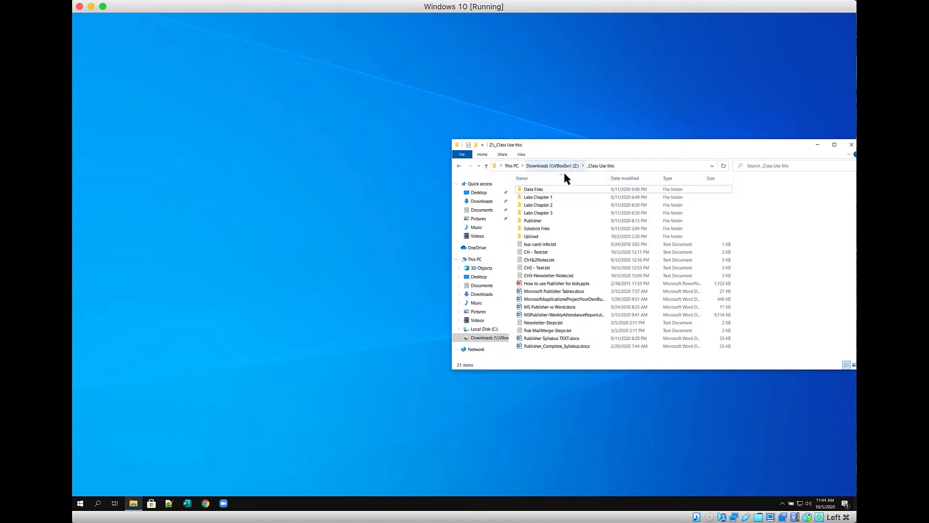
left_click_drag(637, 146, 432, 96)
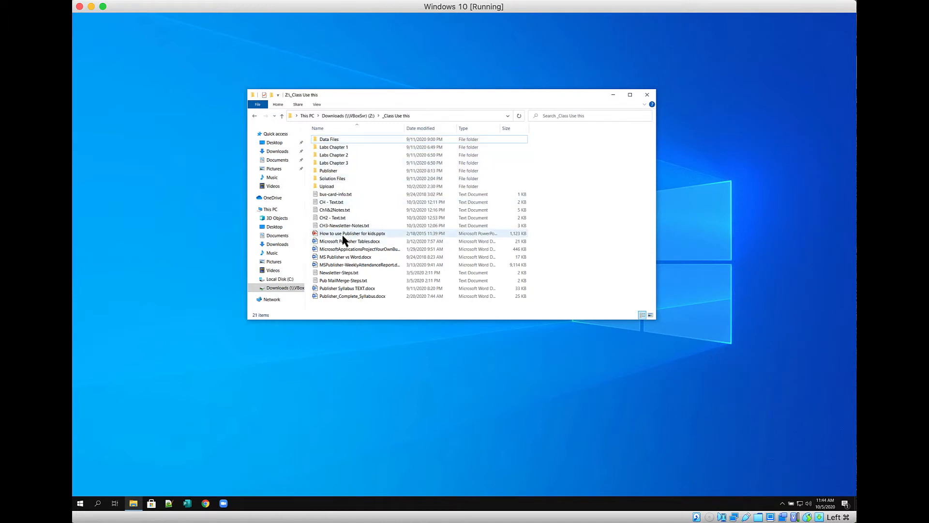
double_click(315, 217)
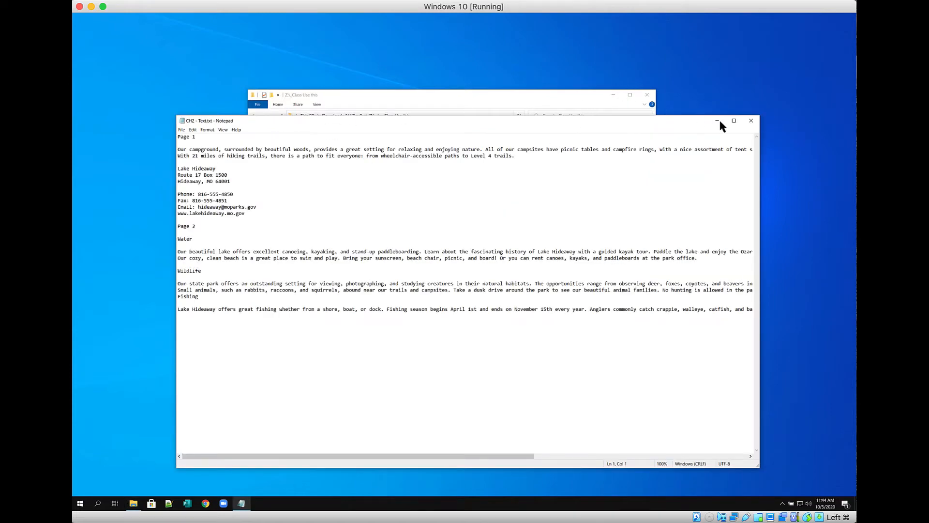
Close the folder window, minimize Notepad and launch Publisher
left_click(648, 96)
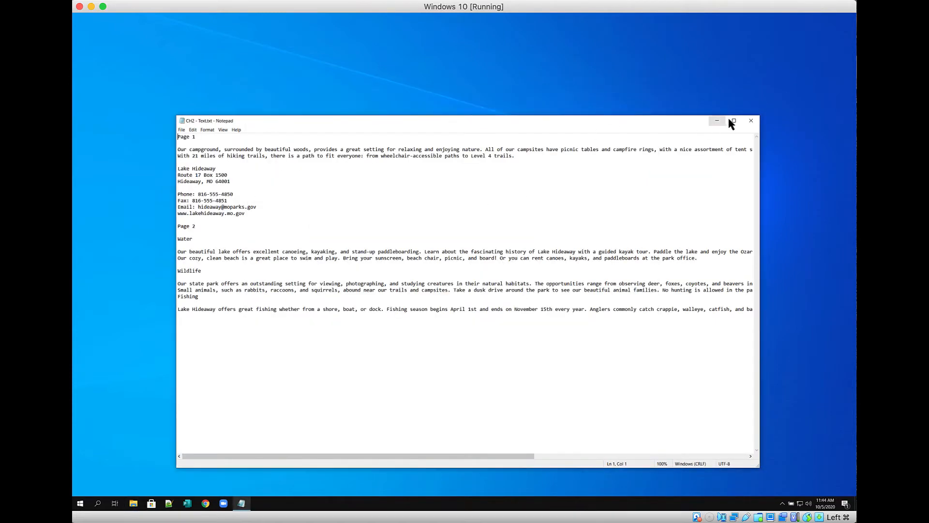
left_click(716, 122)
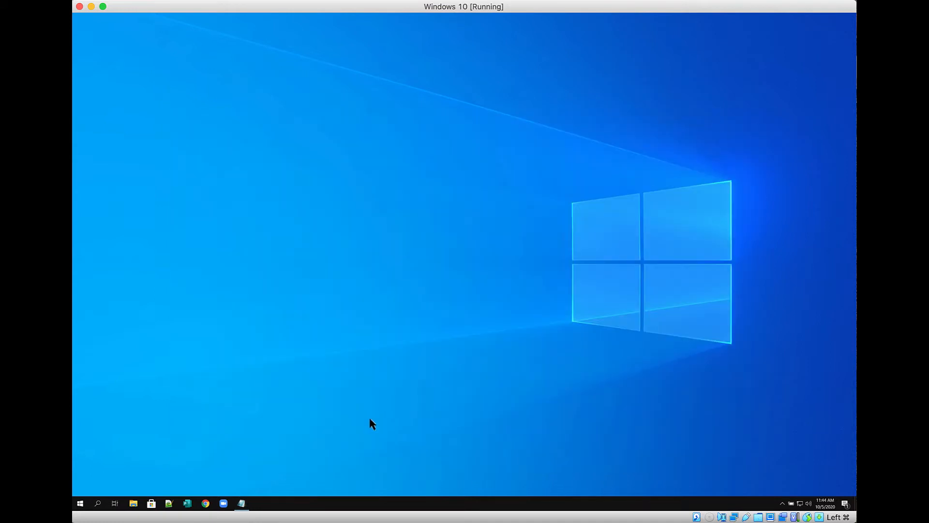
left_click(187, 504)
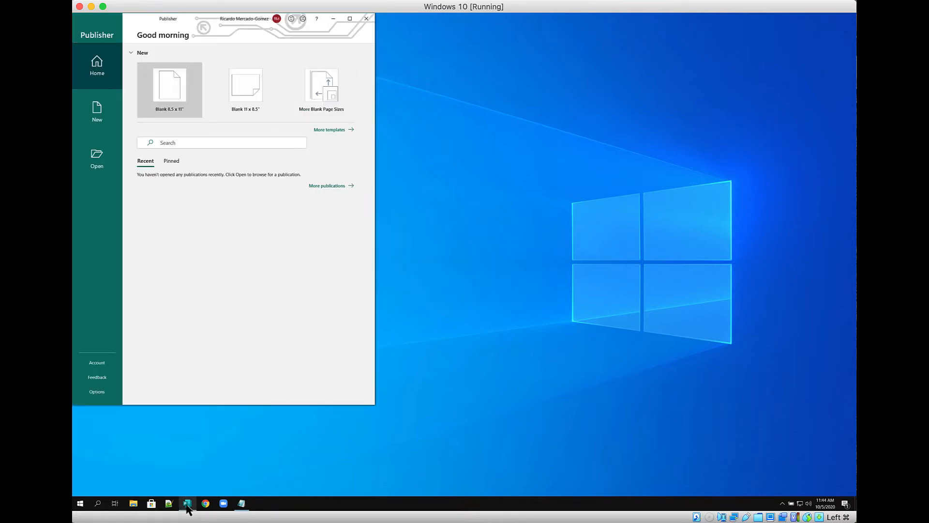
Maximize Publisher and show the Built-In new-publication categories
left_click(349, 20)
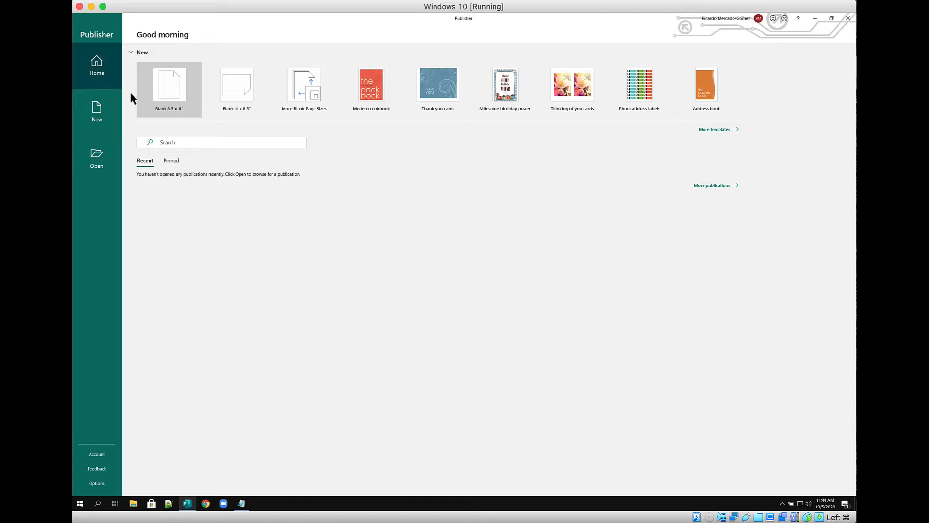
left_click(102, 116)
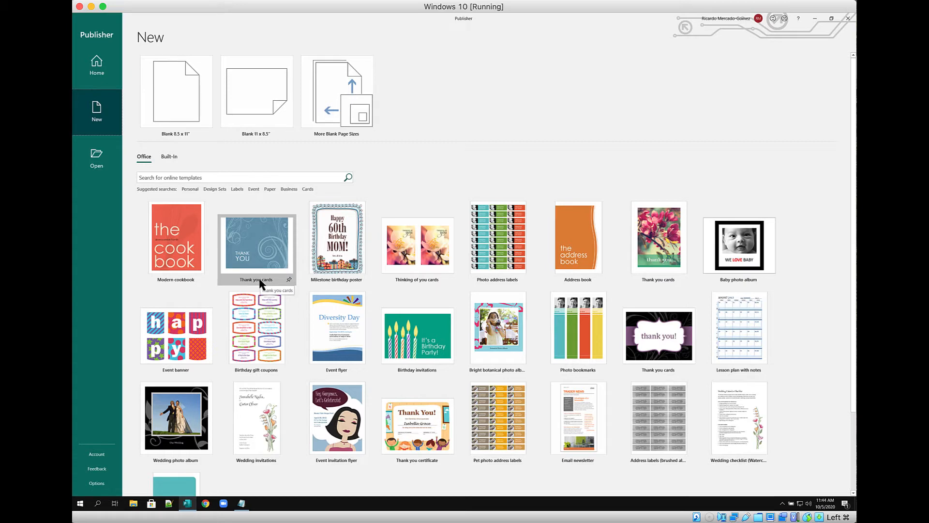
left_click(170, 157)
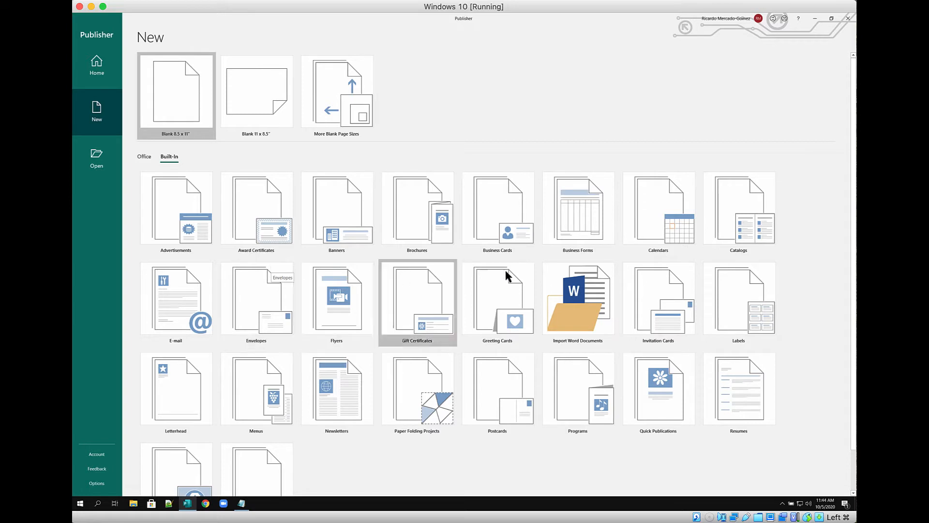
From Brochures, pick Simple Divider and set its colour scheme to Pebbles
left_click(426, 215)
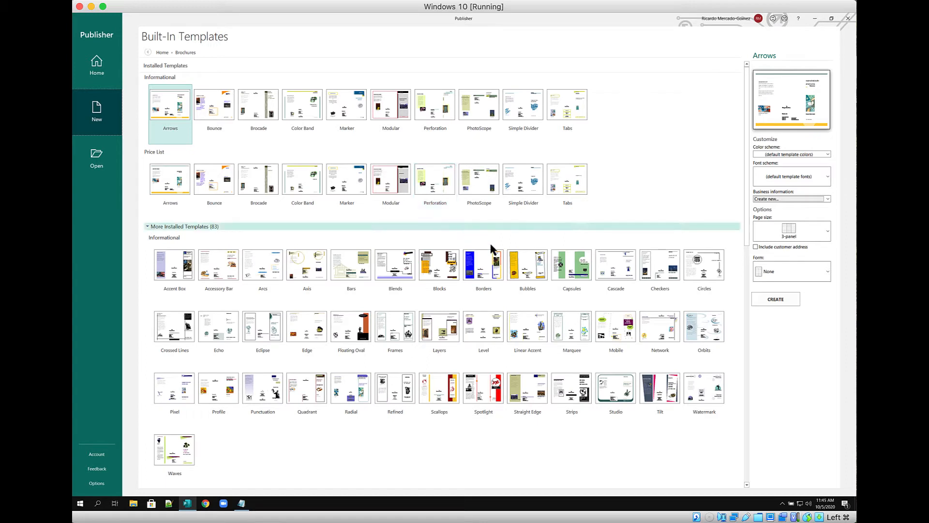
left_click(534, 116)
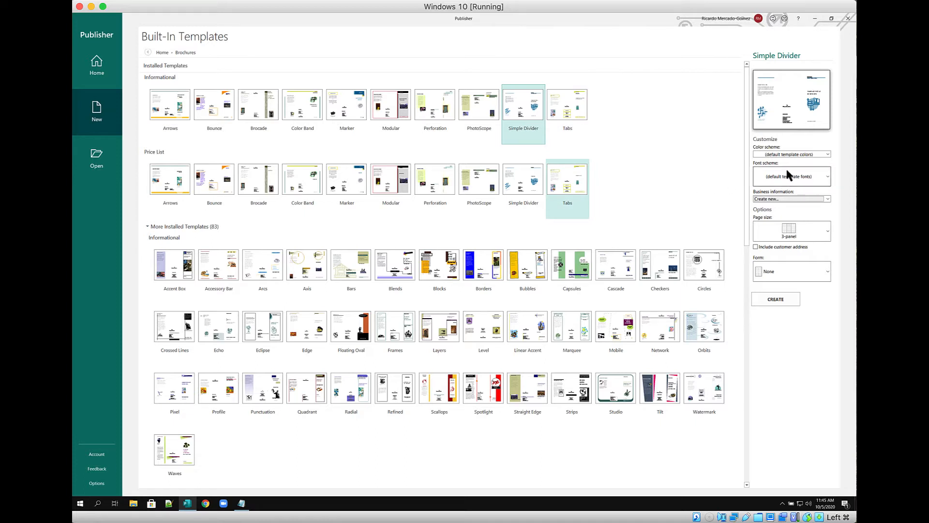
left_click(786, 154)
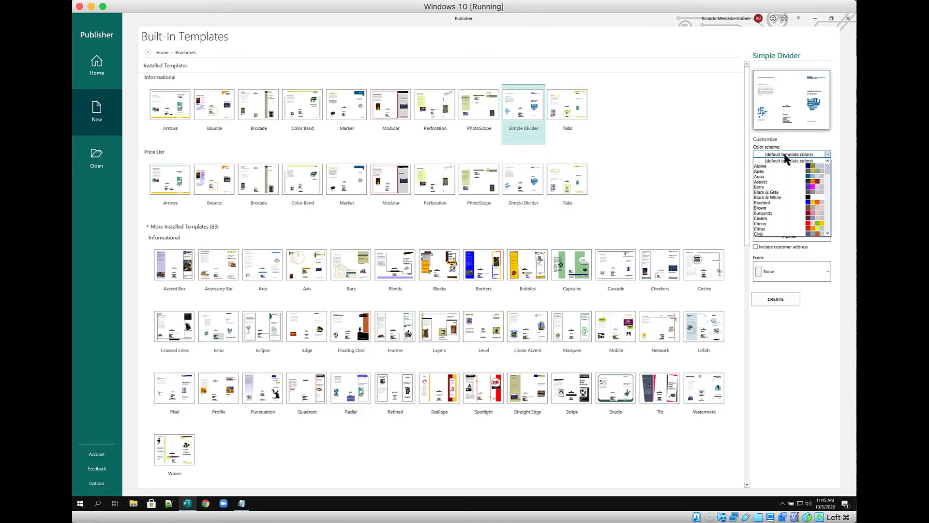
scroll(779, 183, "down", 4)
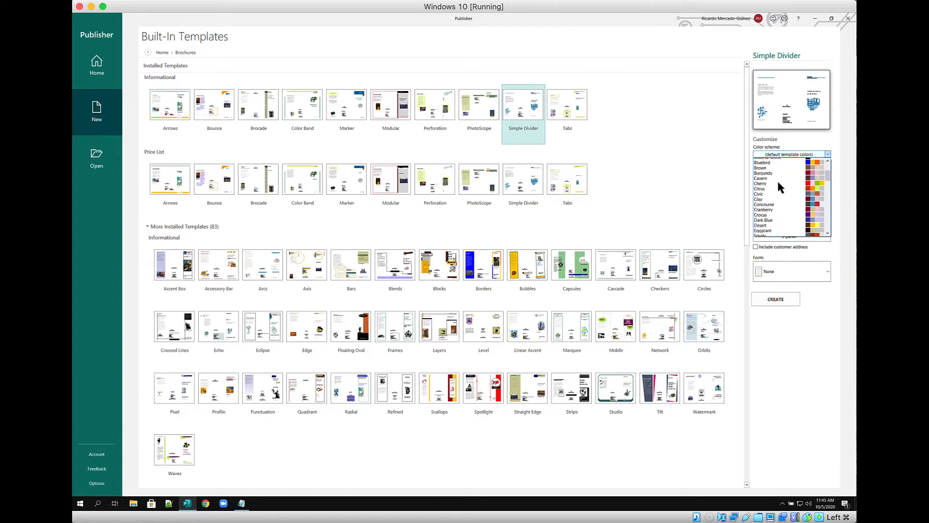
scroll(779, 183, "down", 5)
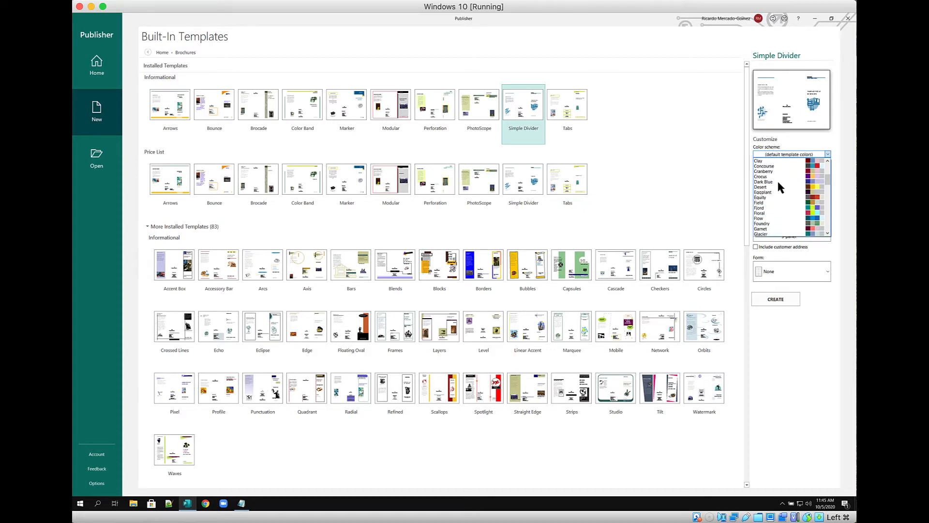
scroll(779, 183, "down", 5)
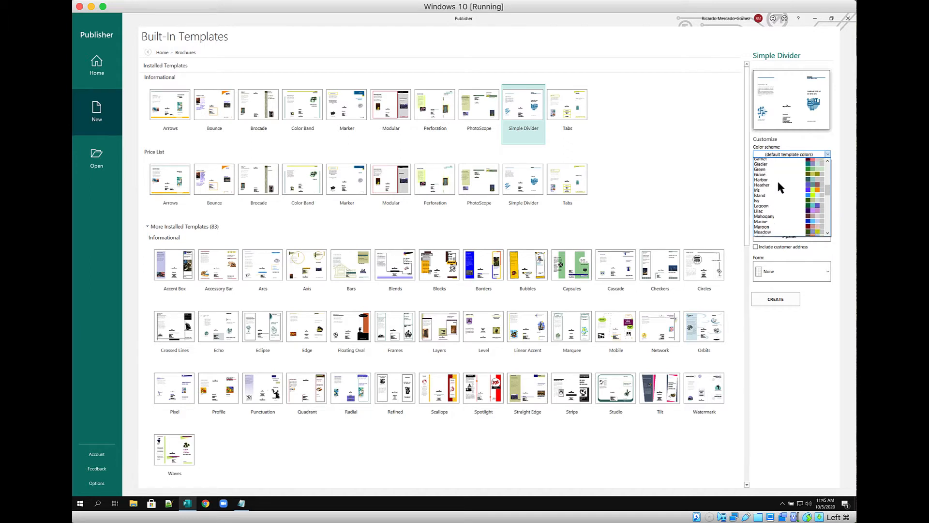
scroll(779, 183, "down", 3)
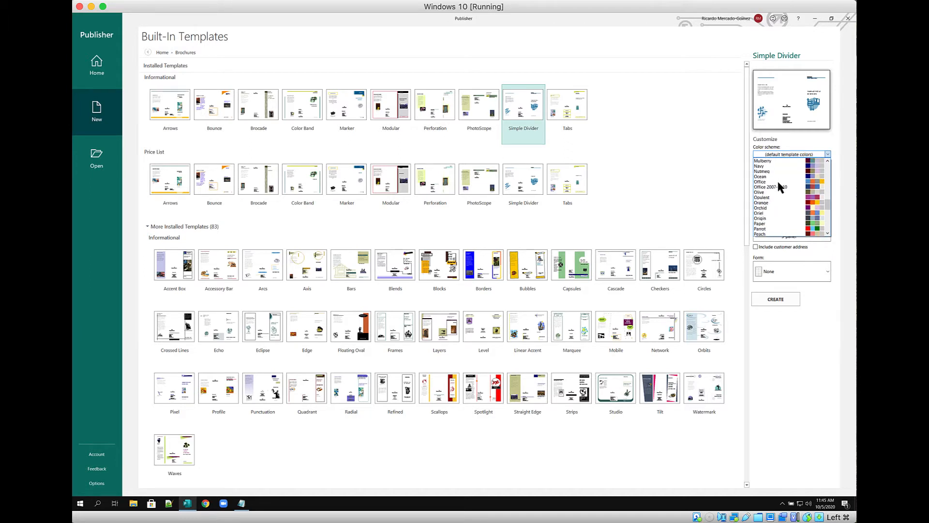
scroll(770, 226, "down", 2)
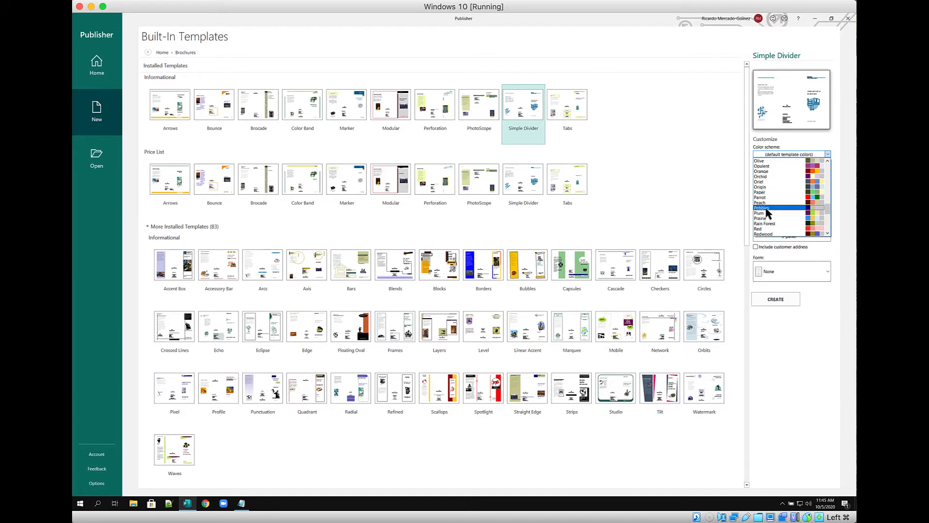
left_click(766, 209)
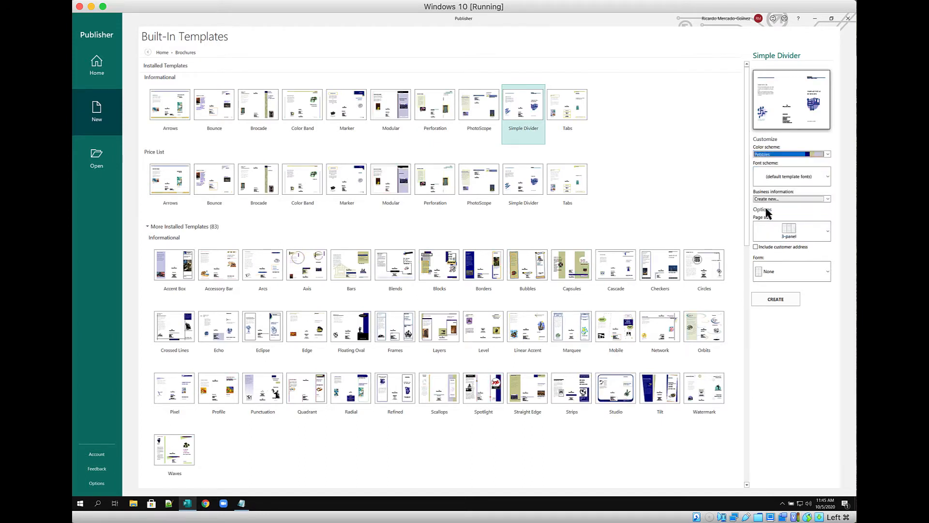
Set the Casual (Comic Sans MS Bold) font scheme and Response form, then create the brochure
left_click(828, 177)
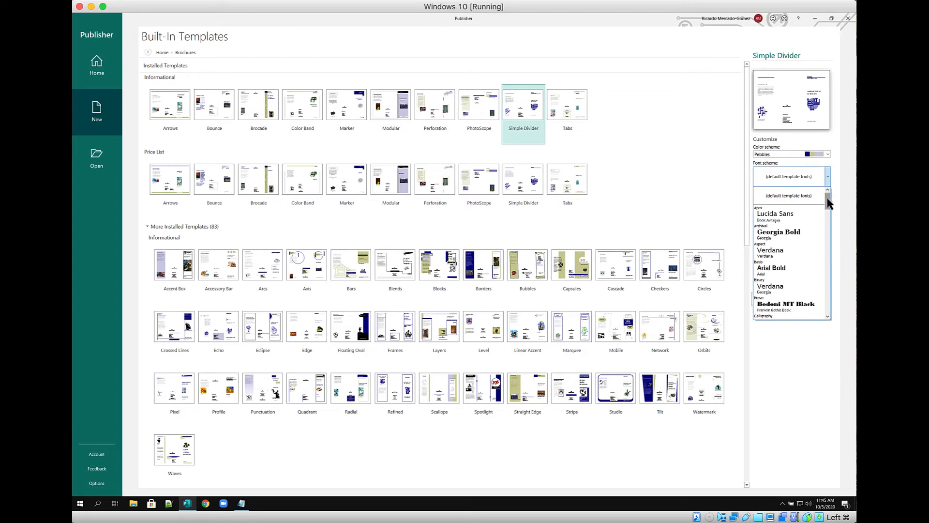
left_click_drag(829, 203, 830, 216)
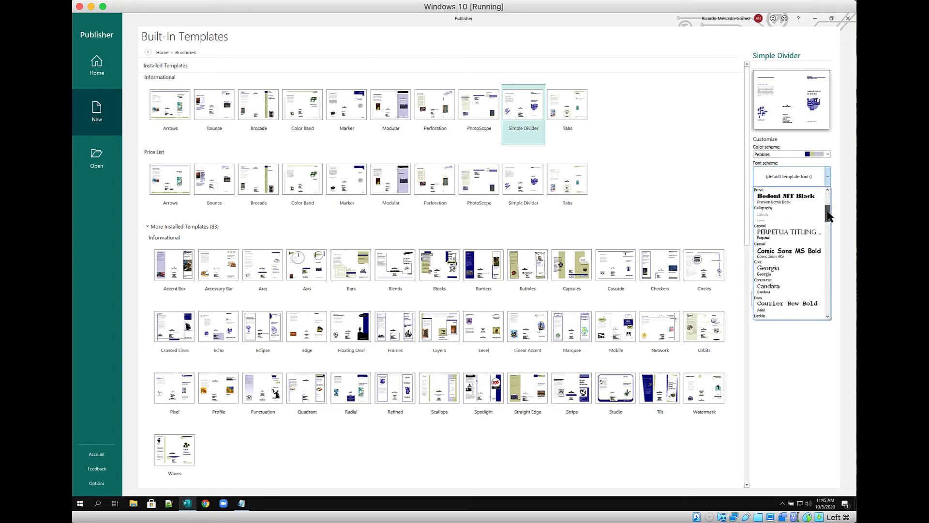
left_click(765, 252)
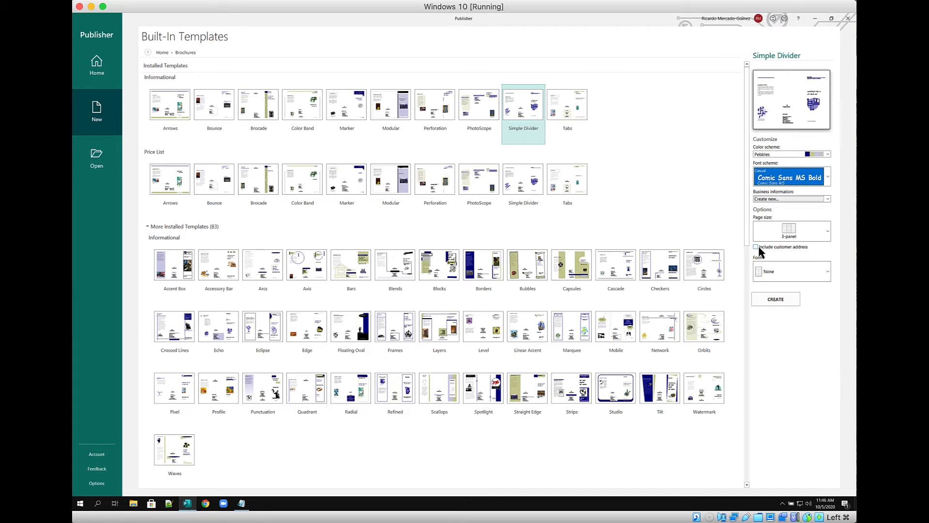
left_click(767, 274)
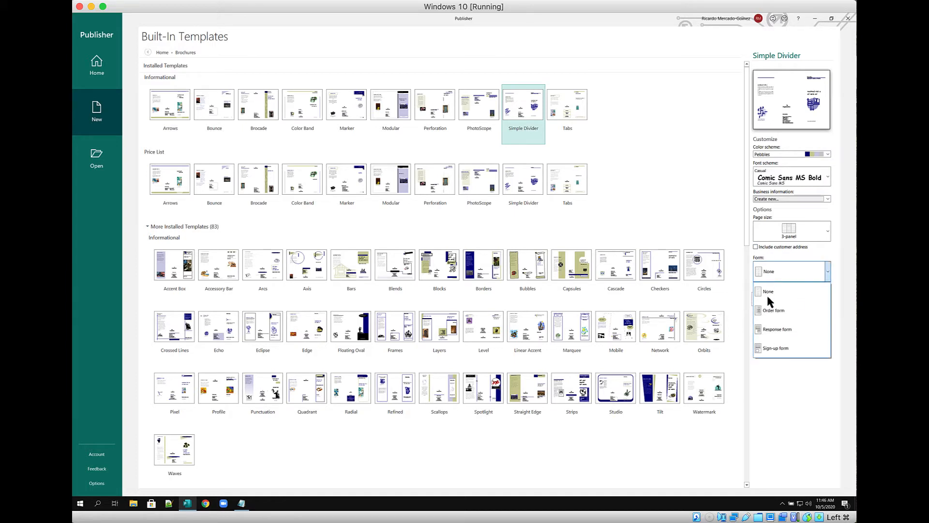
left_click(769, 329)
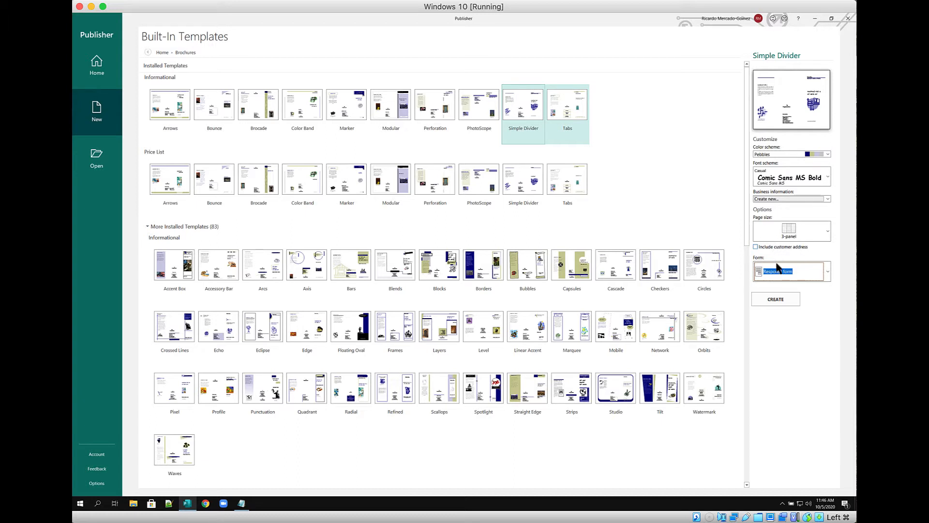
left_click(785, 300)
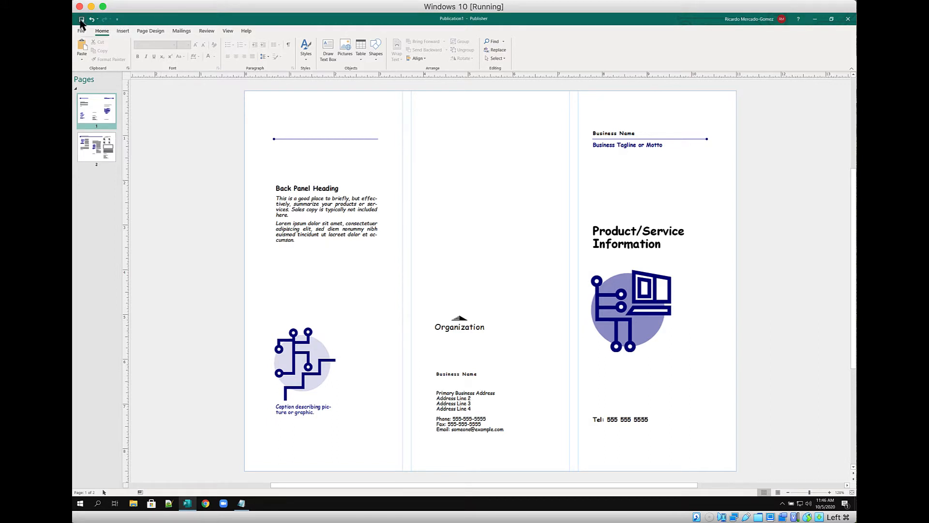
Check Print Preview in the Customize Quick Access Toolbar dropdown
left_click(117, 22)
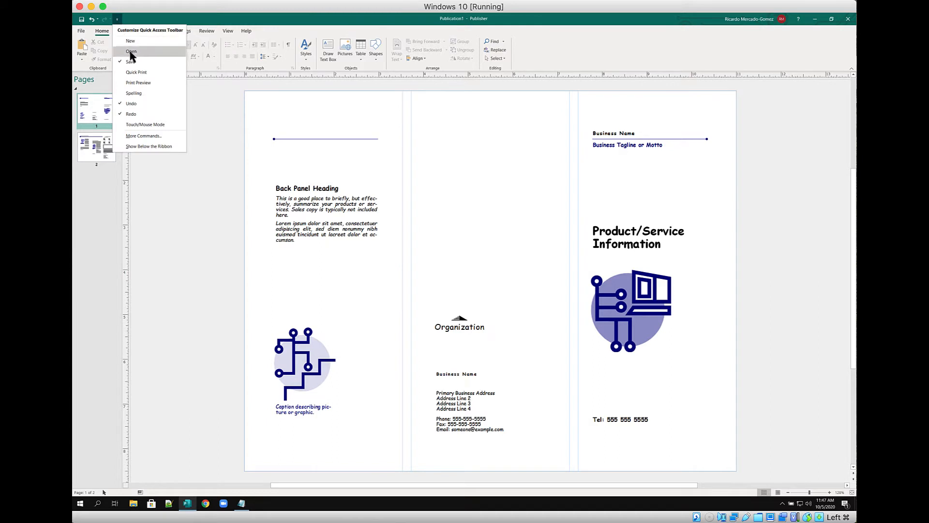
left_click(138, 86)
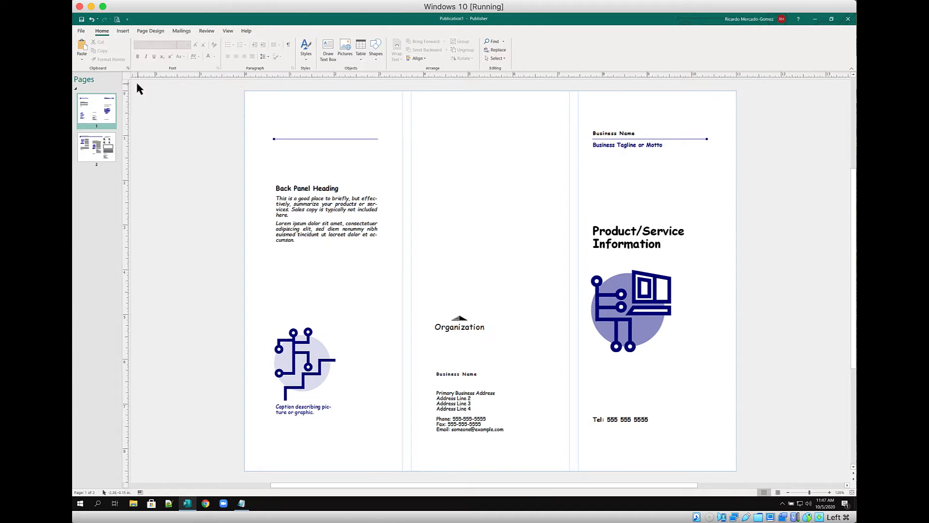
left_click(128, 21)
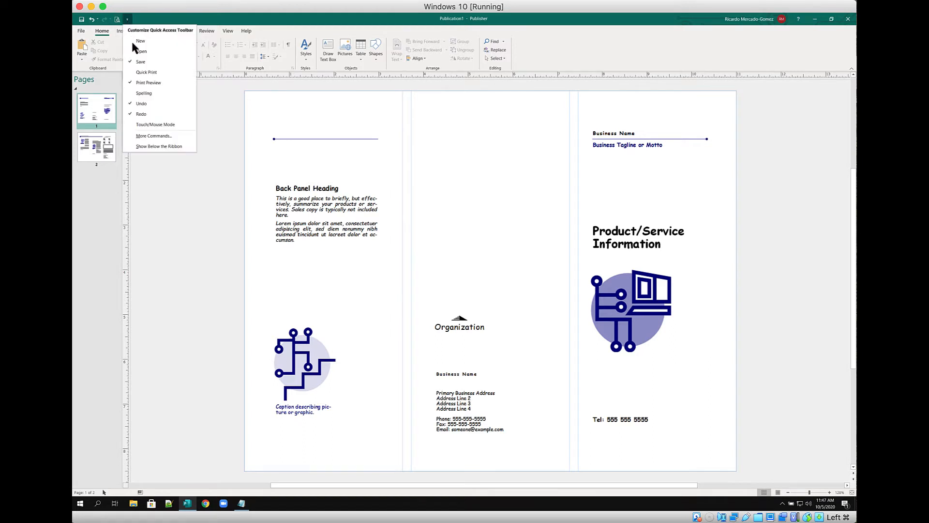
Open the Quick Access Toolbar options and list All Commands
left_click(149, 137)
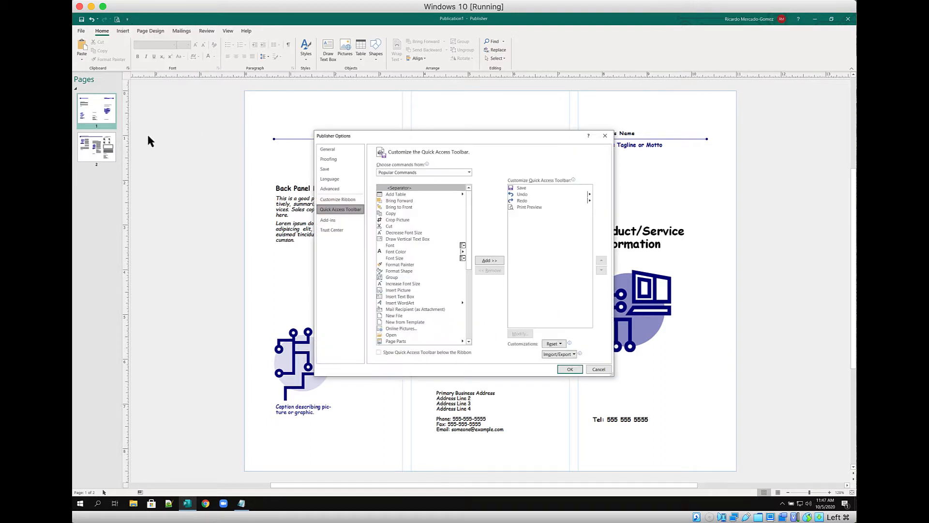
left_click(416, 172)
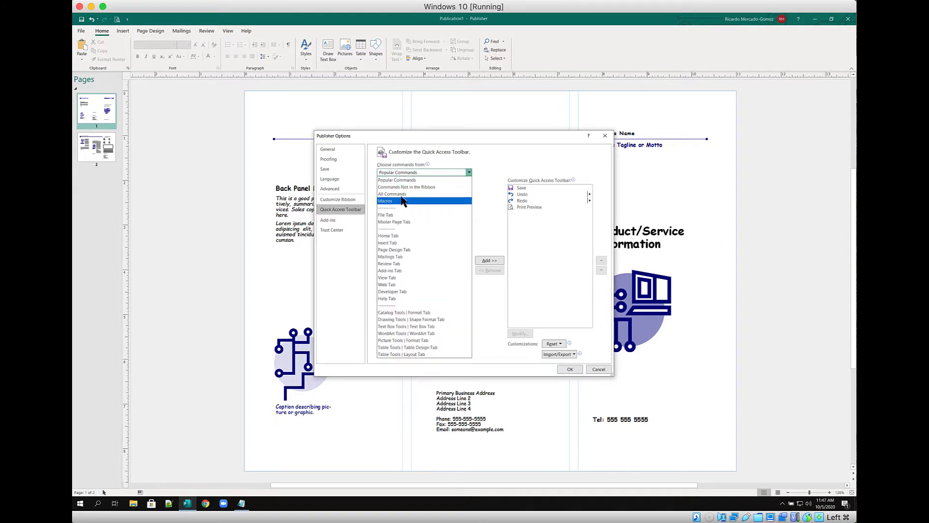
left_click(402, 193)
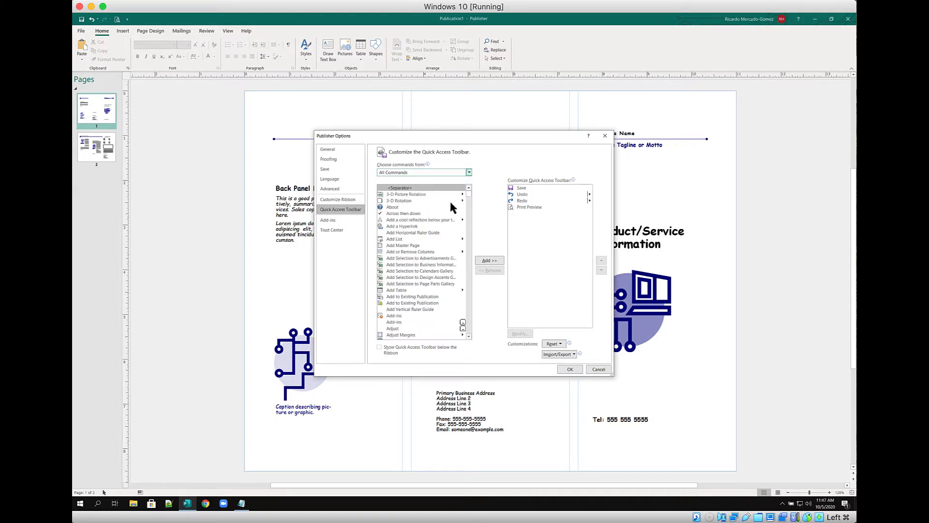
scroll(408, 247, "down", 1)
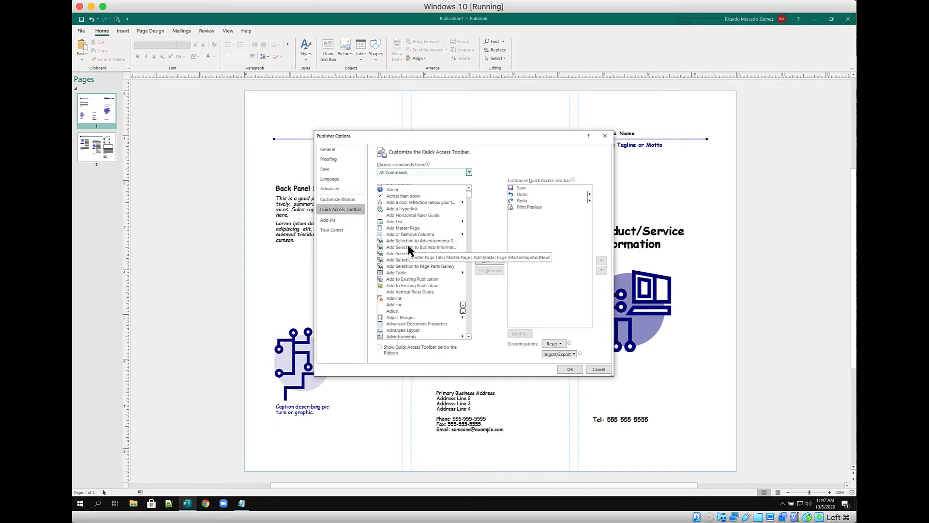
scroll(408, 242, "down", 4)
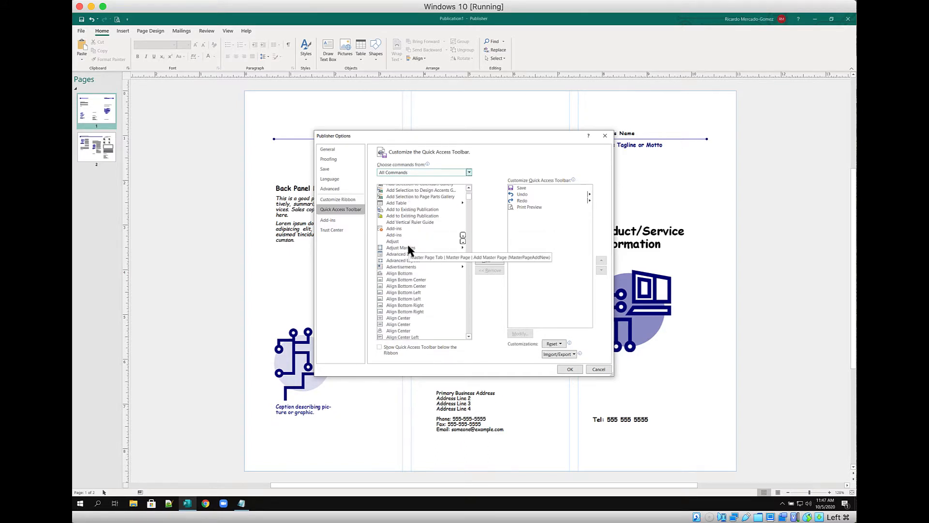
scroll(408, 247, "down", 20)
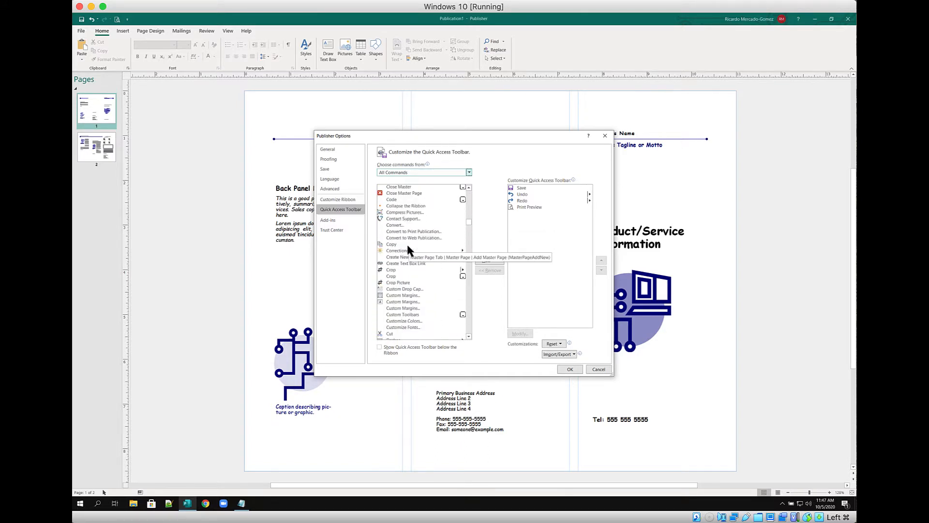
scroll(407, 247, "down", 9)
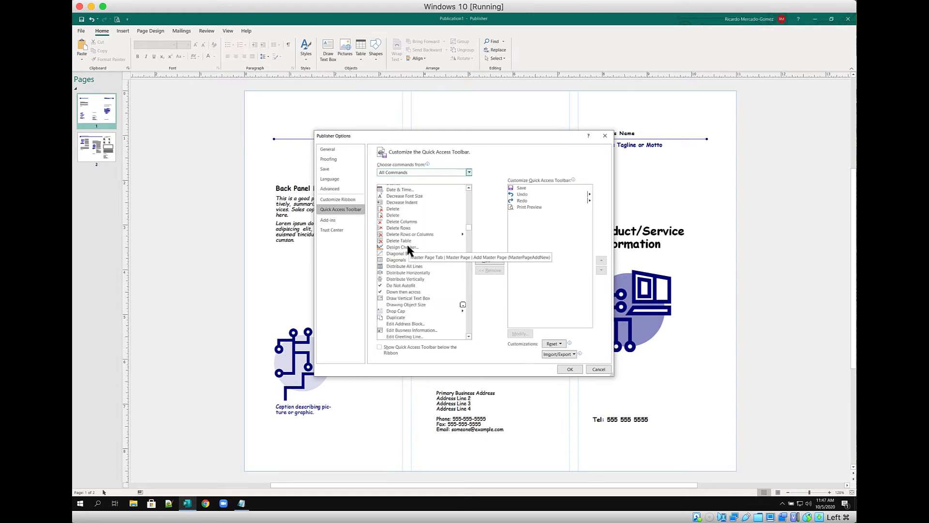
scroll(408, 250, "down", 9)
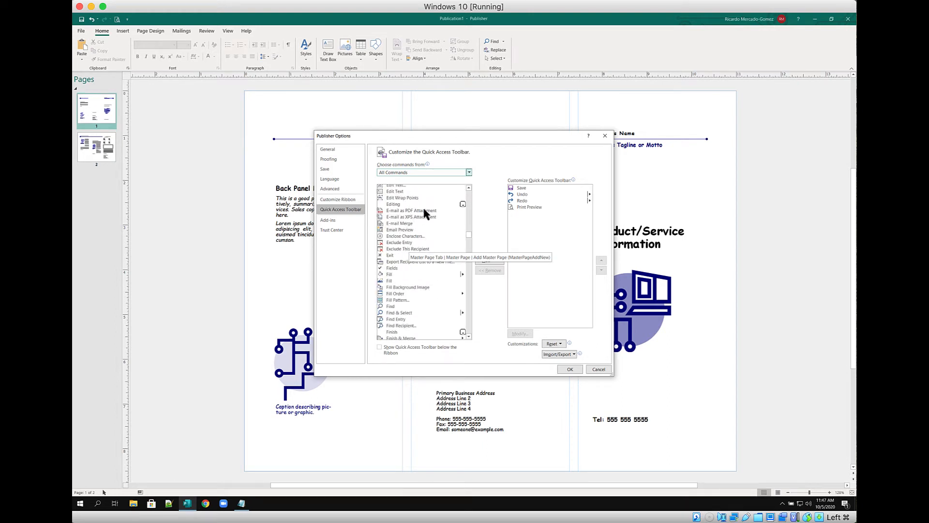
Add Edit Story in Microsoft Word to the toolbar and confirm with OK
left_click(468, 187)
left_click(469, 187)
left_click(469, 187)
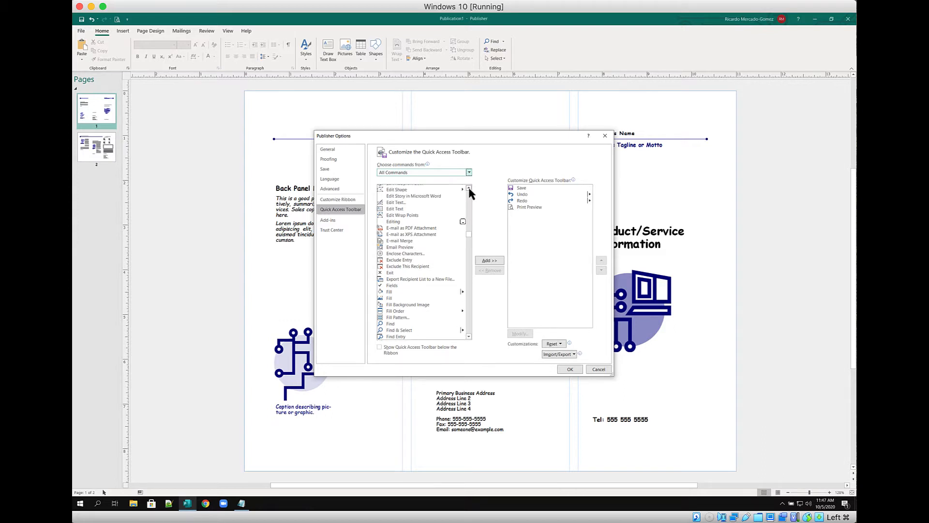
left_click(469, 187)
left_click(392, 203)
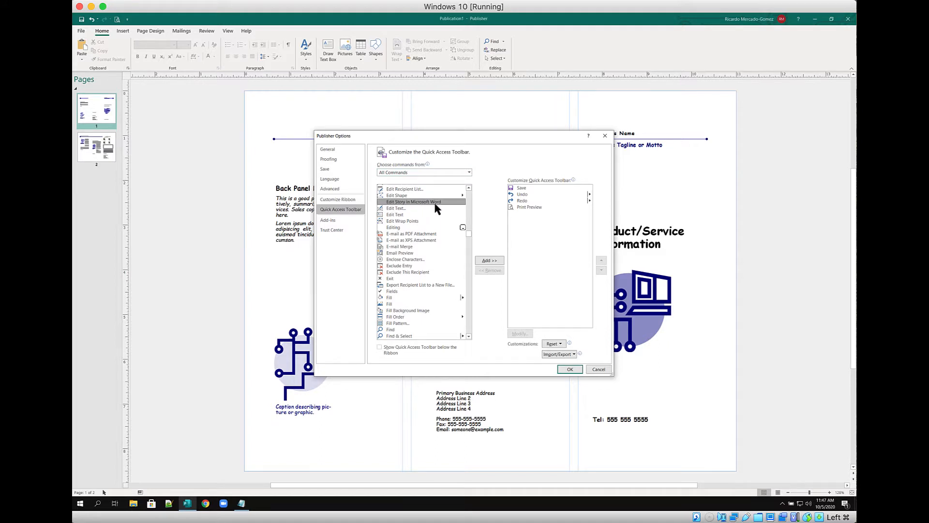
left_click(488, 261)
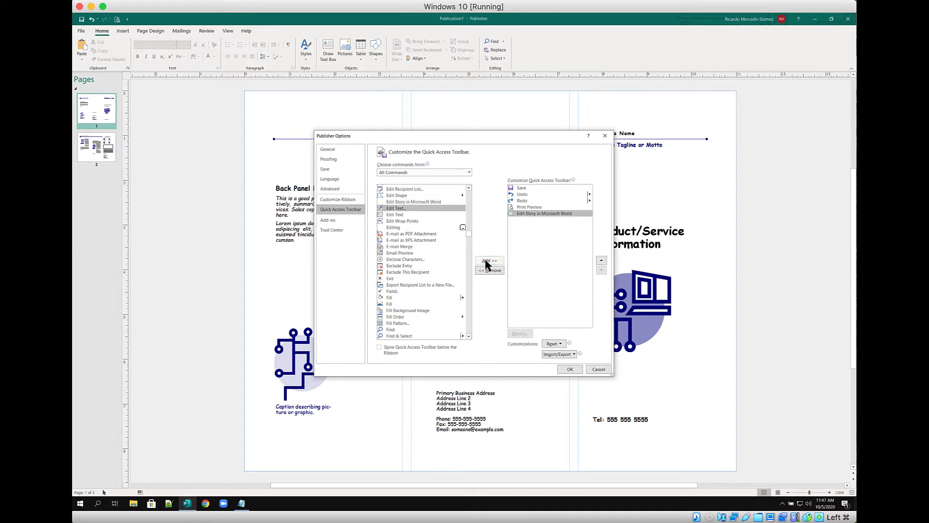
left_click(569, 369)
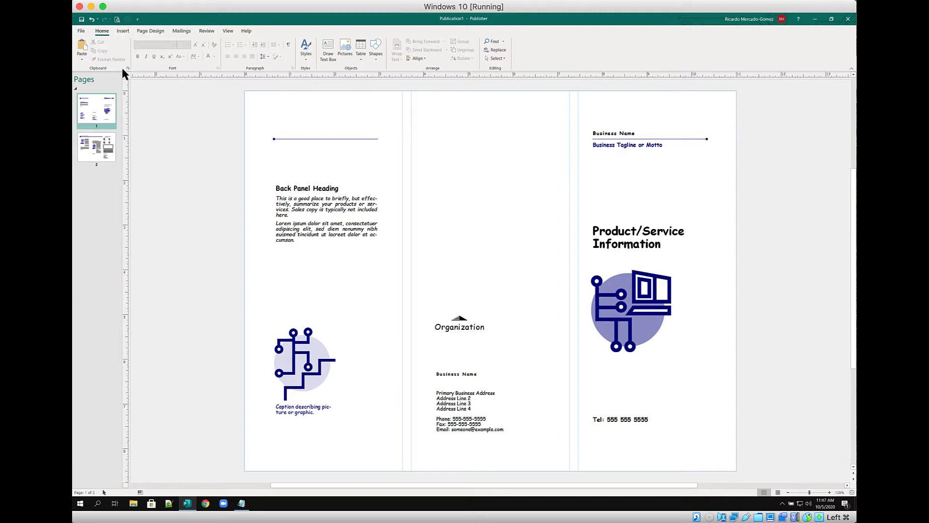
Set the Quick Access Toolbar to Show Below the Ribbon
left_click(137, 20)
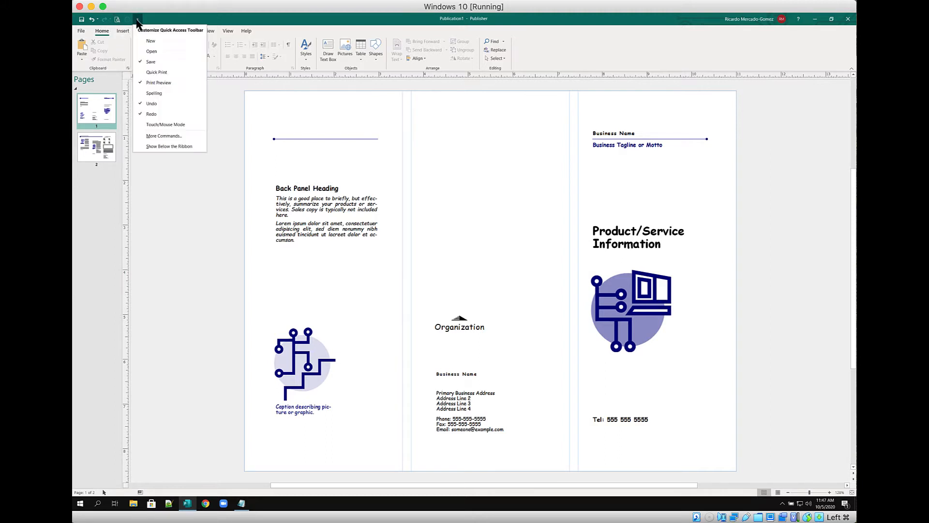
left_click(162, 146)
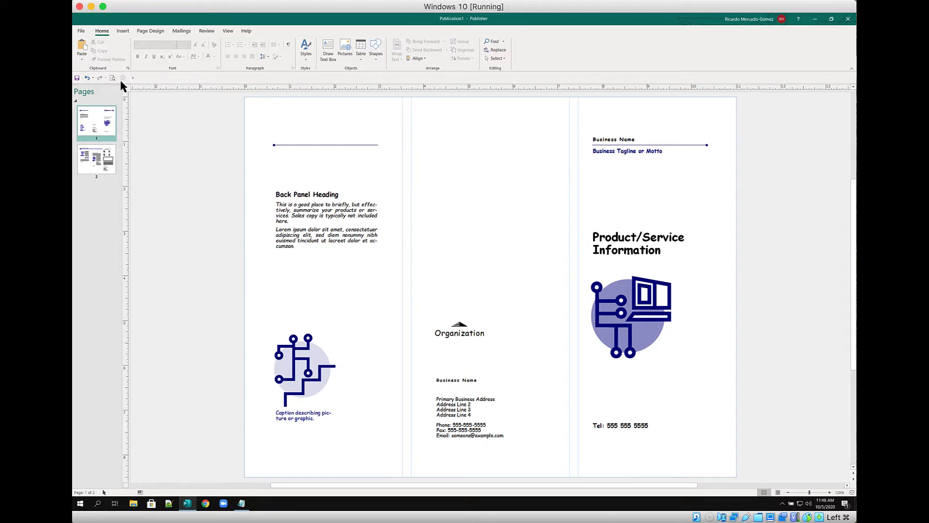
Select all back-panel body text with Ctrl+A and show the Shape Format, then Text Box tabs
left_click(314, 213)
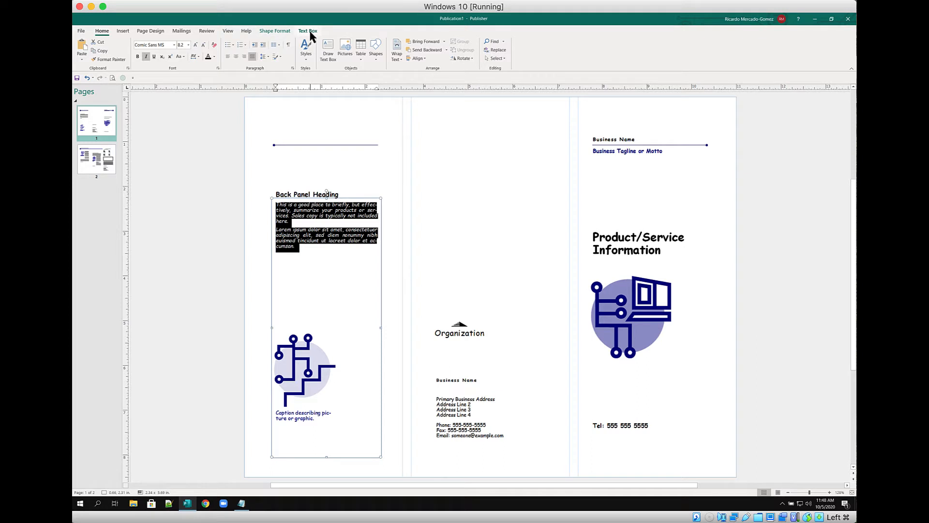
left_click(189, 184)
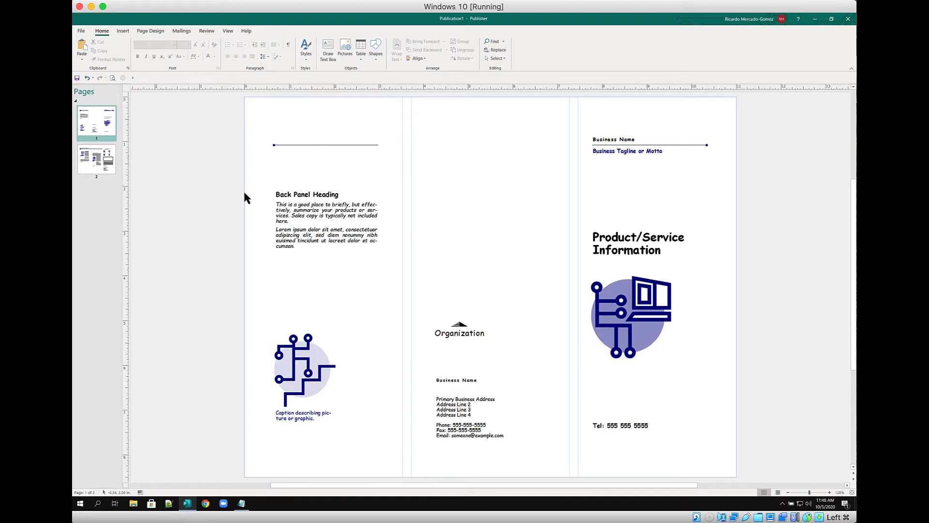
left_click(291, 216)
key("ctrl+a")
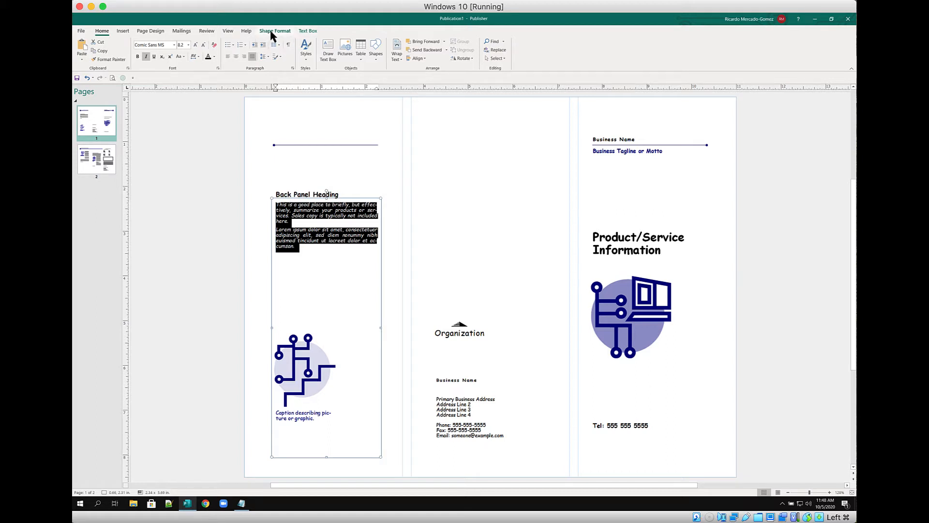
left_click(274, 32)
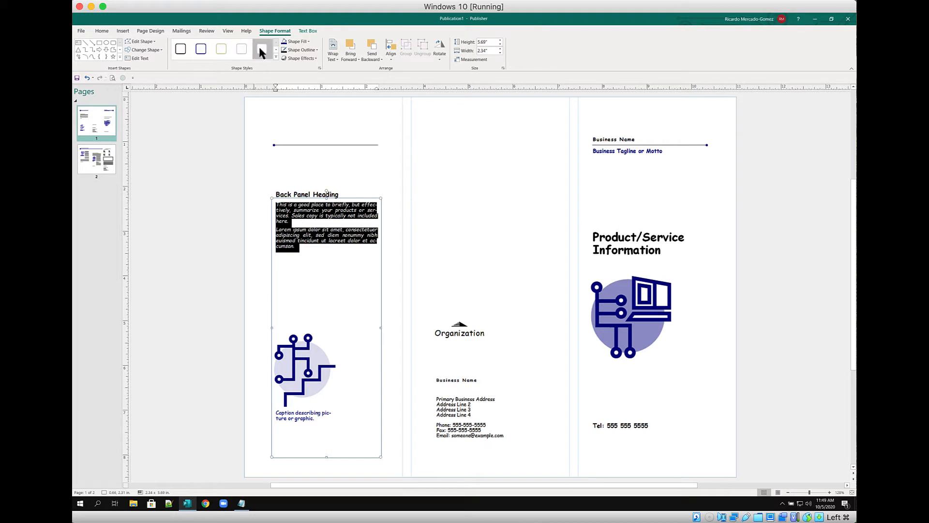
left_click(307, 31)
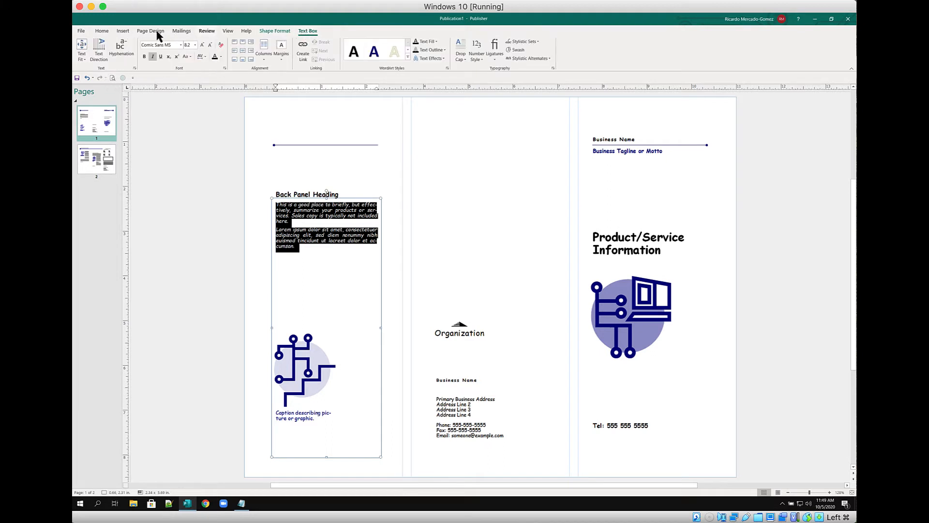
Add Text Fit to the Quick Access Toolbar
left_click(82, 55)
left_click(83, 61)
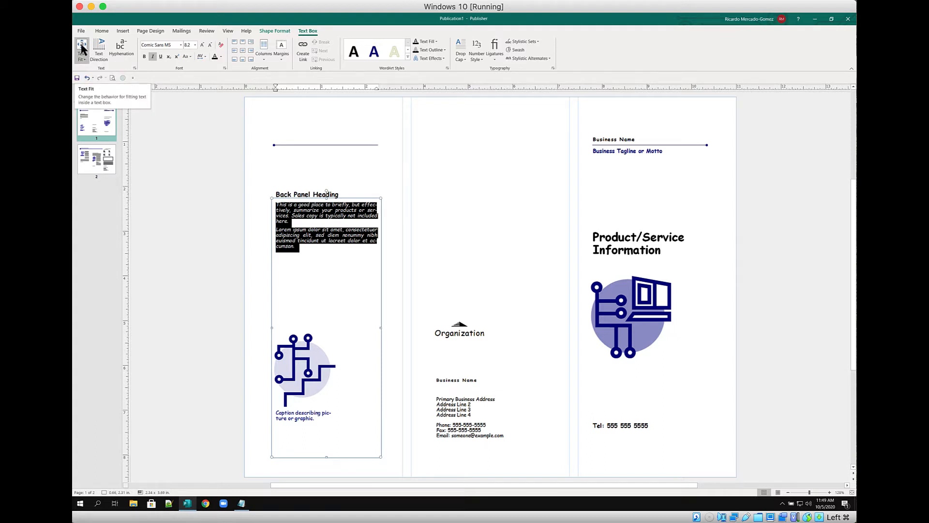
right_click(81, 44)
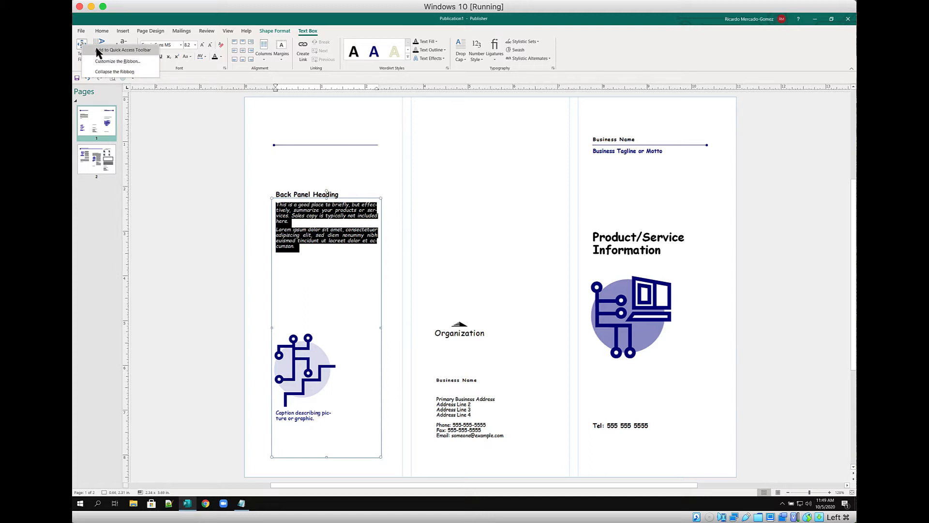
left_click(97, 51)
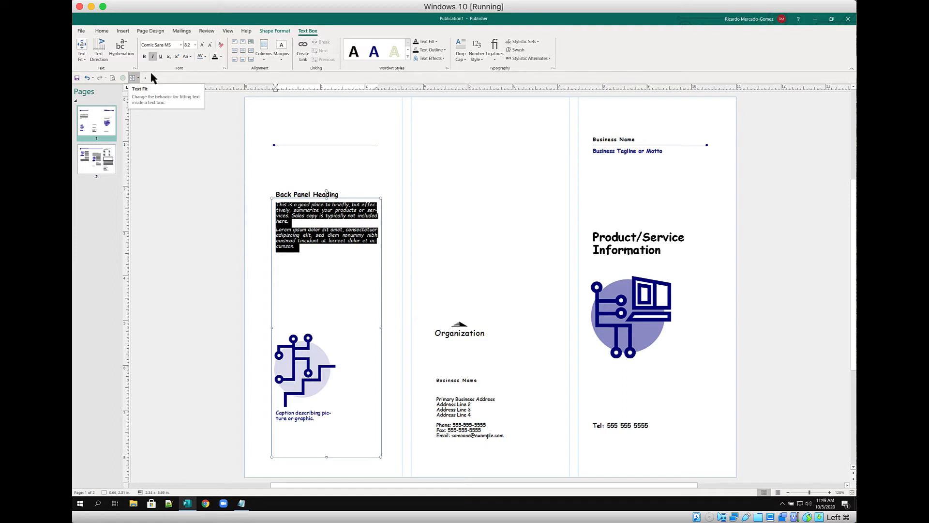
Add Boundaries, Whole Page and Selected Objects from the View tab to the Quick Access Toolbar
left_click(228, 31)
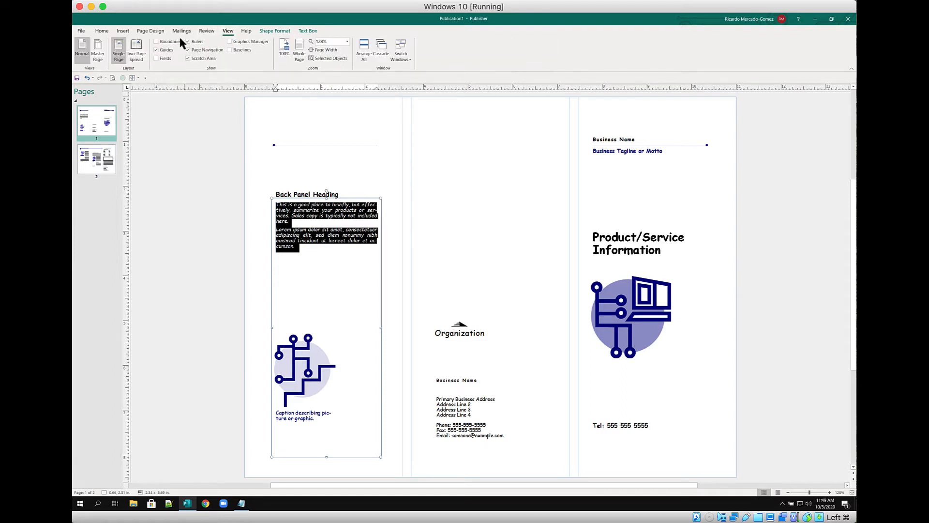
right_click(168, 43)
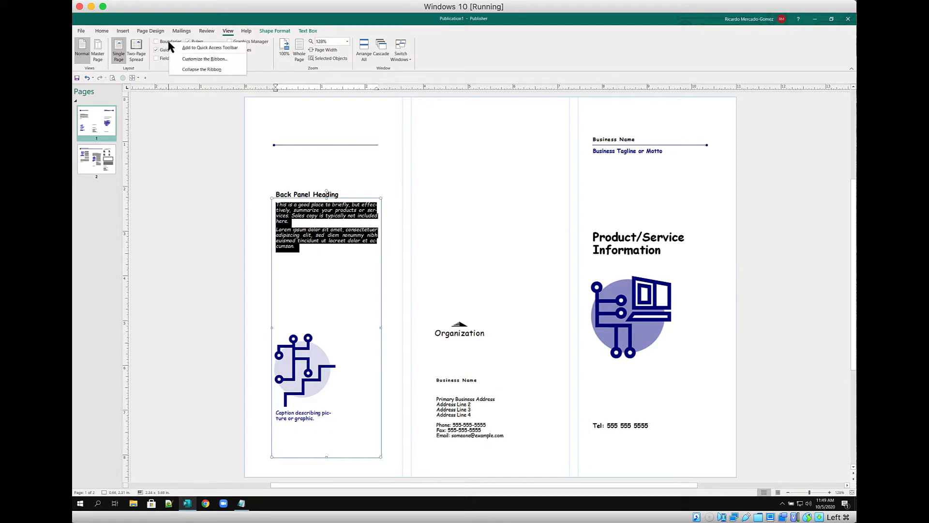
left_click(189, 49)
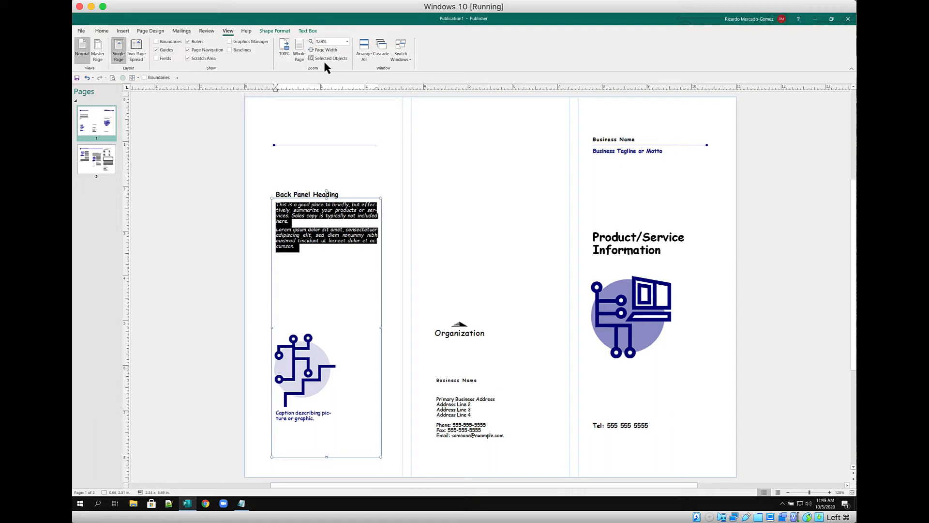
right_click(300, 49)
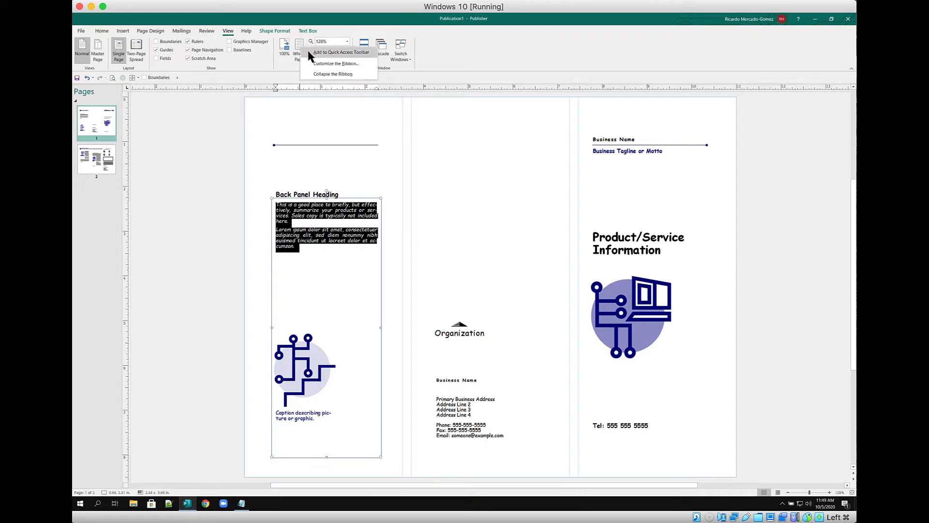
left_click(316, 52)
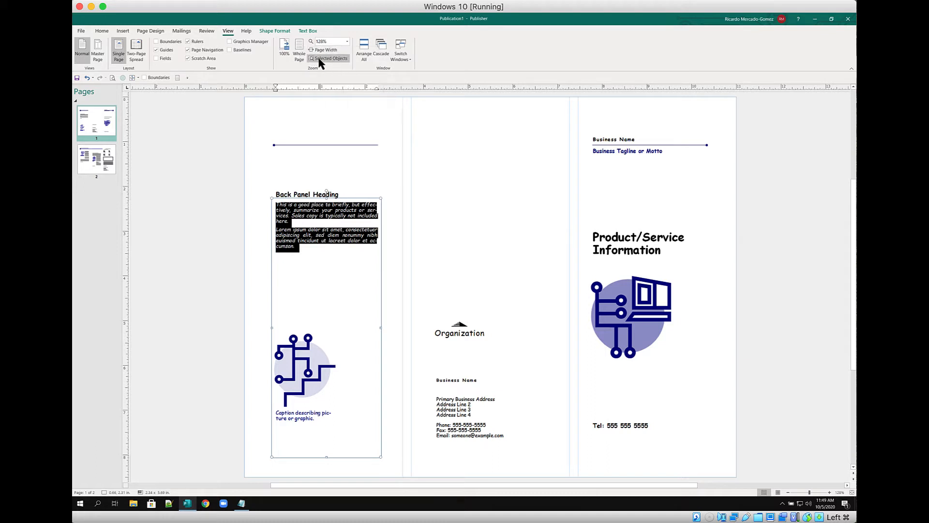
right_click(319, 60)
left_click(341, 65)
Check the Margins command on Page Design without adding it, then deselect the text box
left_click(155, 31)
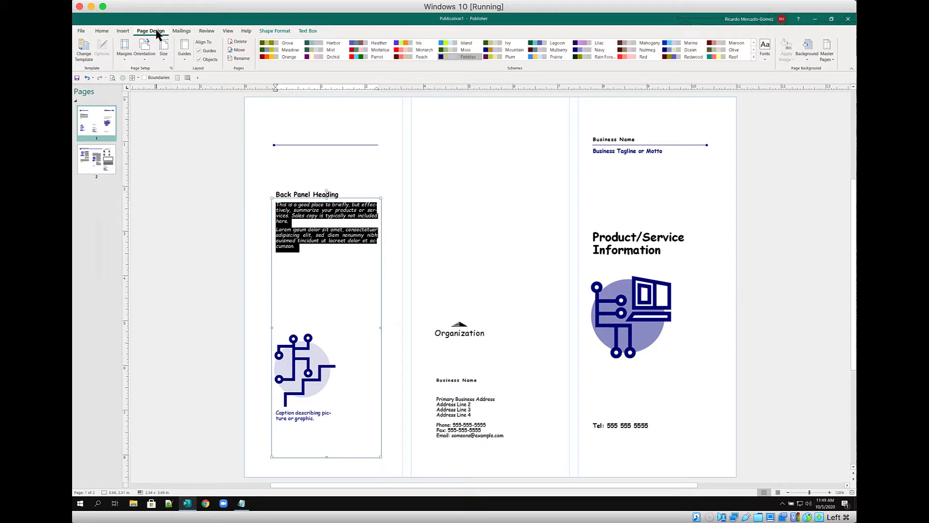
right_click(121, 43)
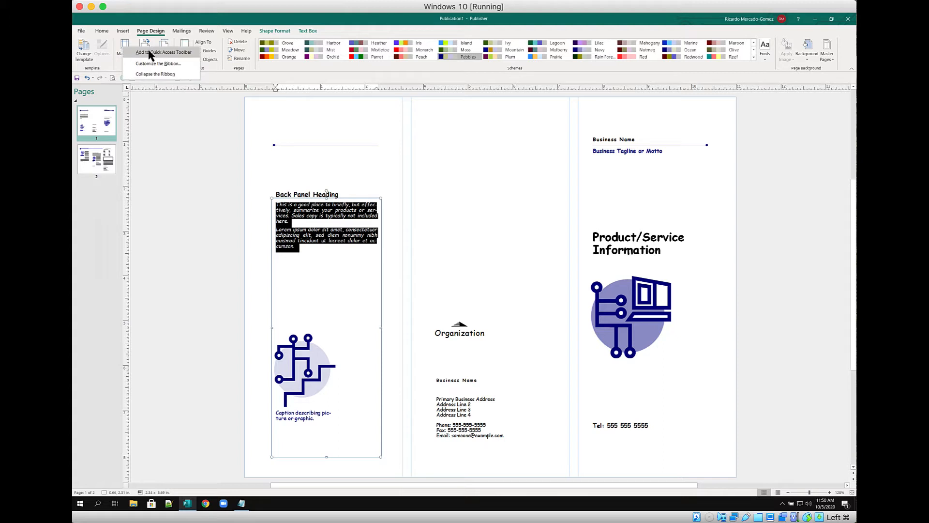
left_click(332, 22)
left_click(431, 149)
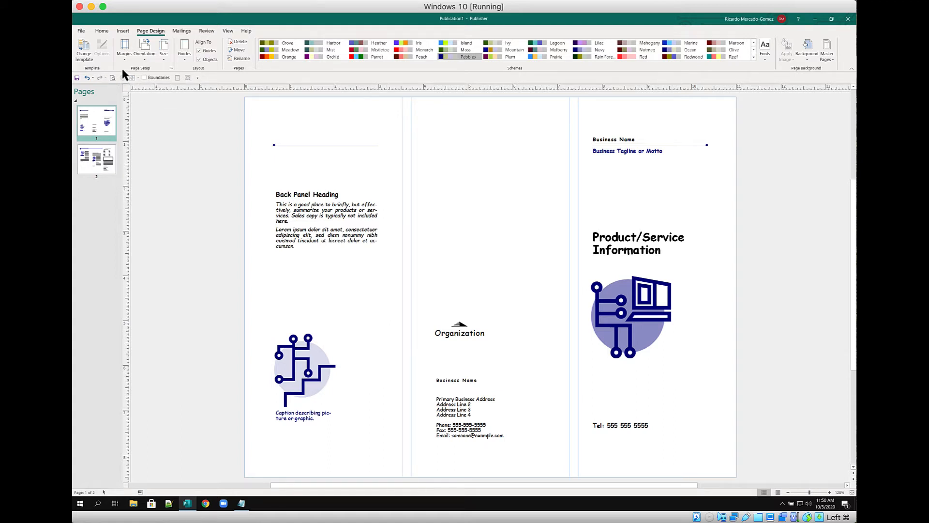
Start File > Save As > Browse, cancel the dialog and return to the brochure
left_click(101, 31)
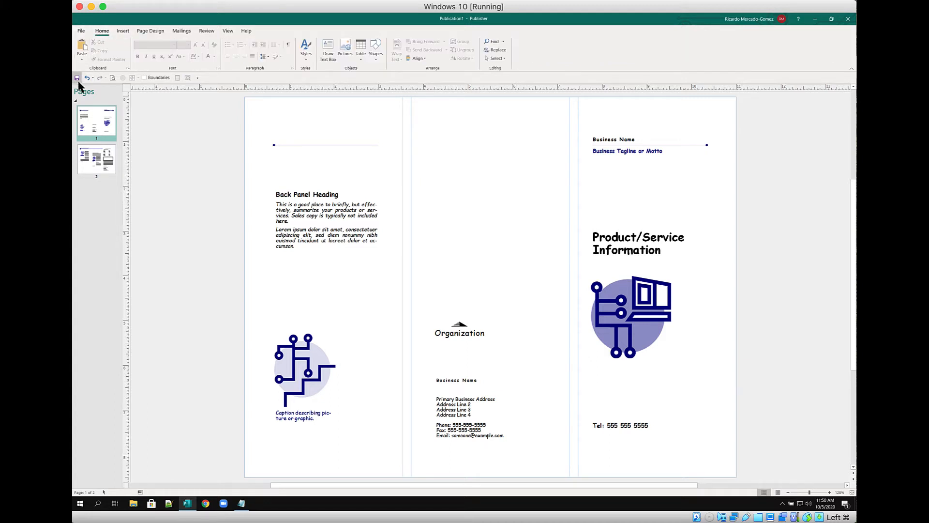
left_click(80, 31)
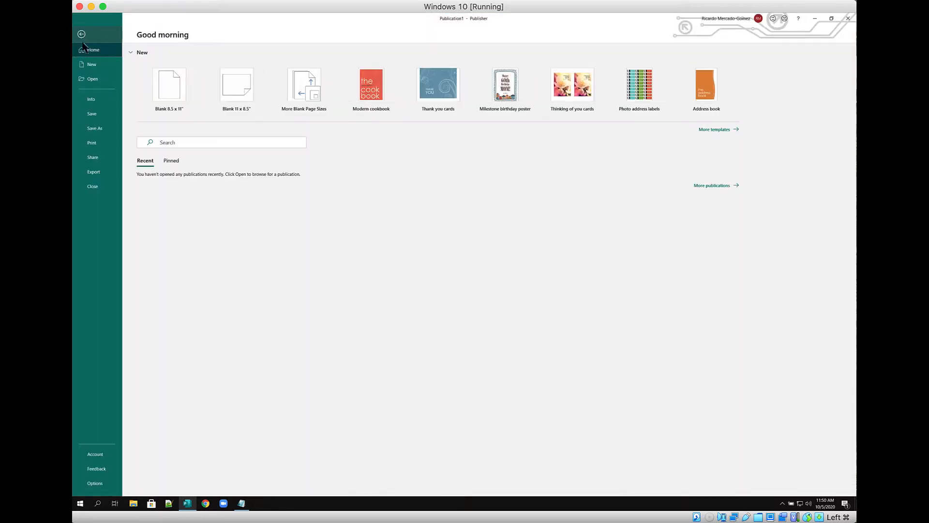
left_click(92, 129)
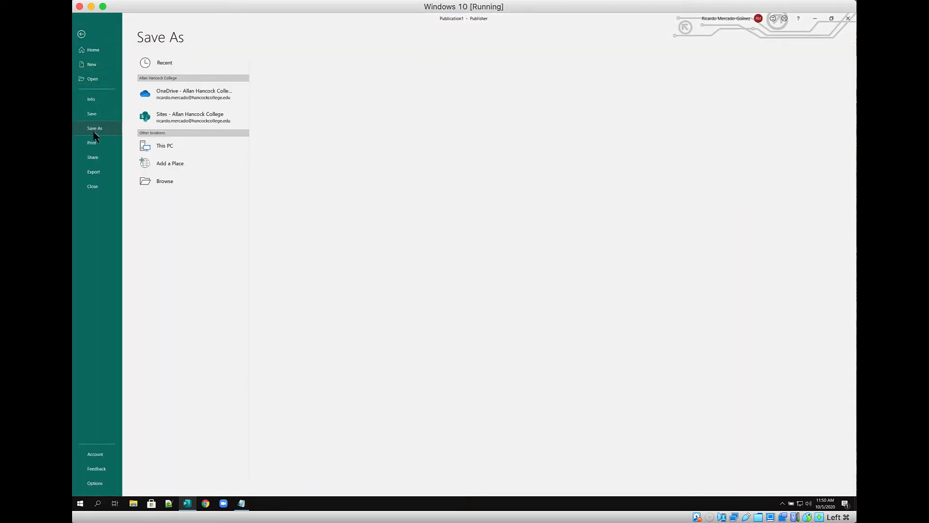
left_click(155, 180)
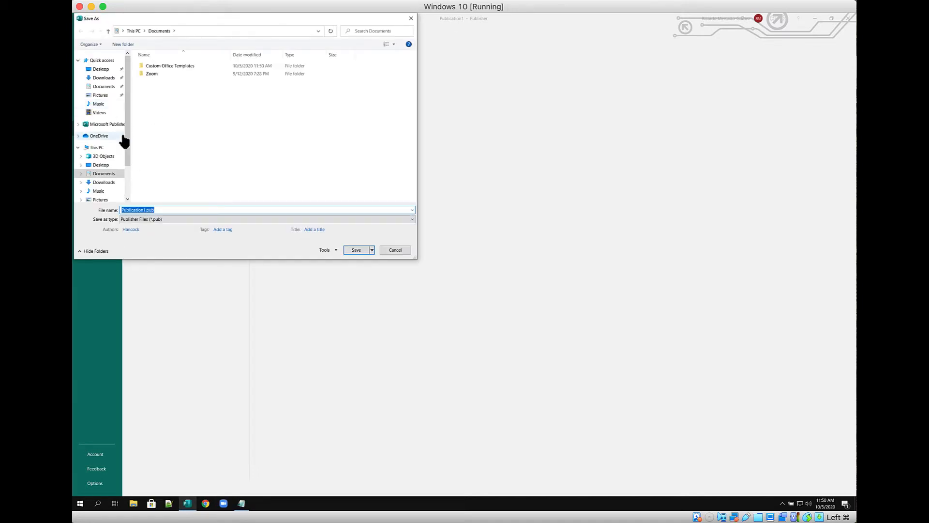
left_click_drag(128, 94, 128, 73)
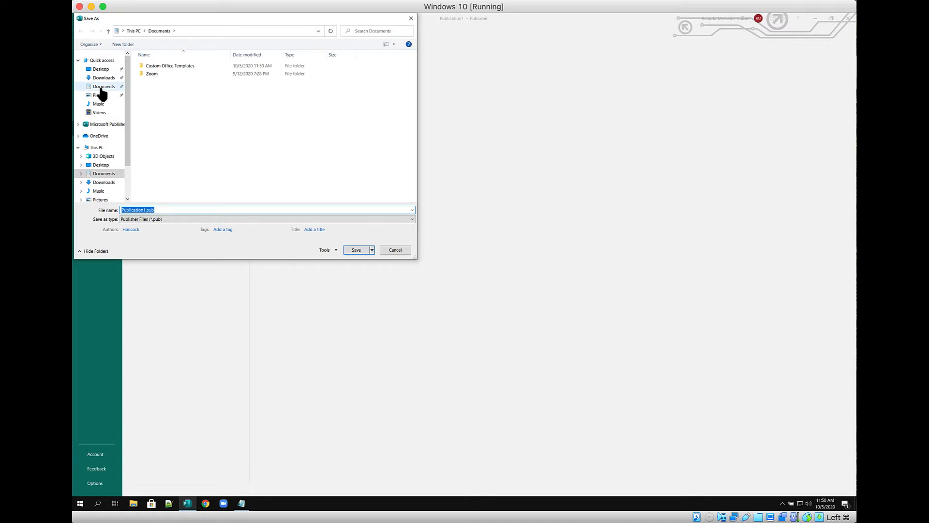
left_click(391, 253)
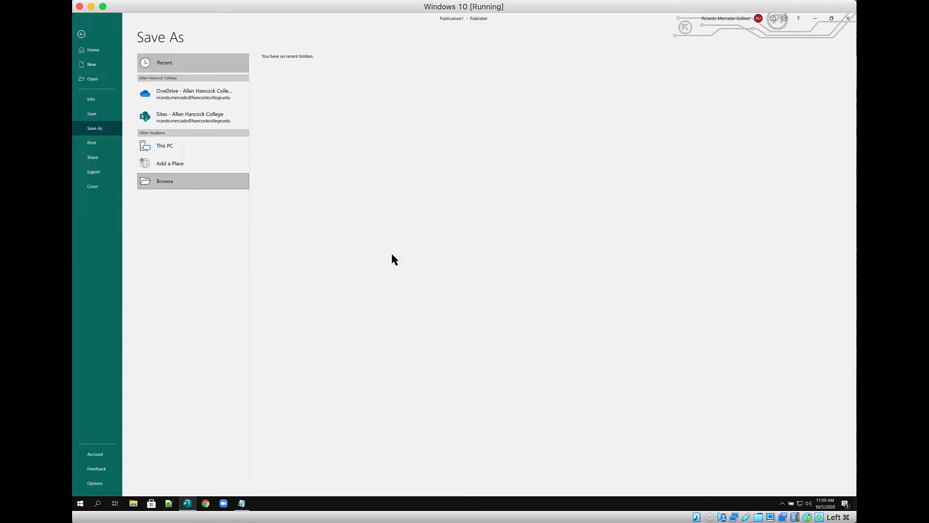
left_click(81, 35)
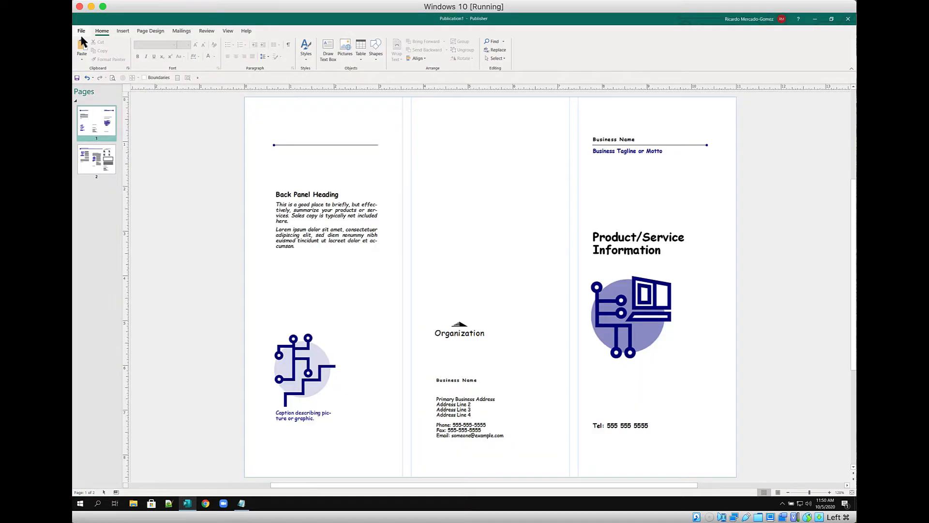
Repeat Save As > Browse, cancel again and go back to editing Publication1
left_click(81, 31)
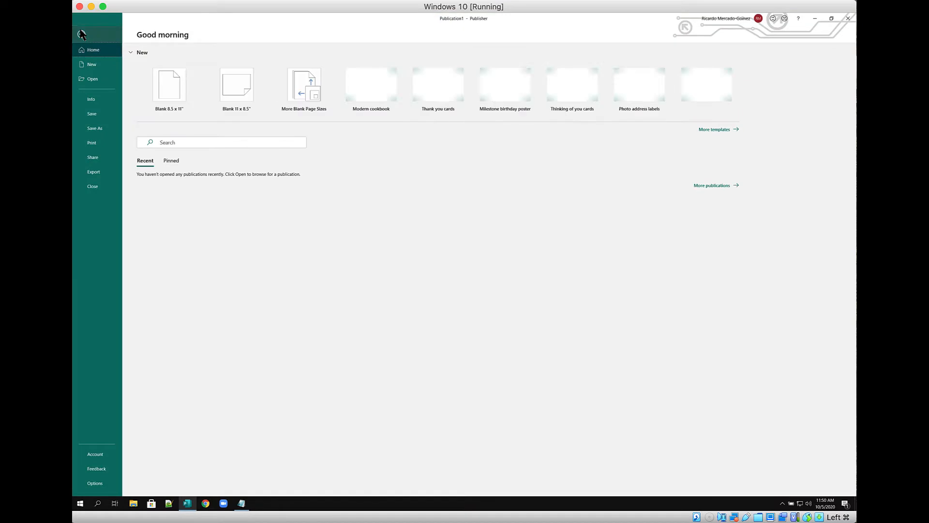
left_click(96, 129)
left_click(149, 181)
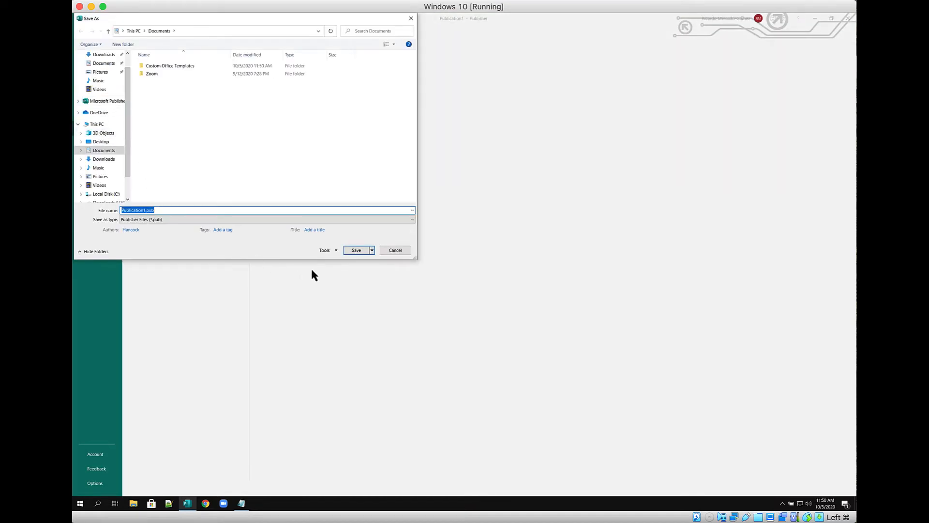
left_click(391, 251)
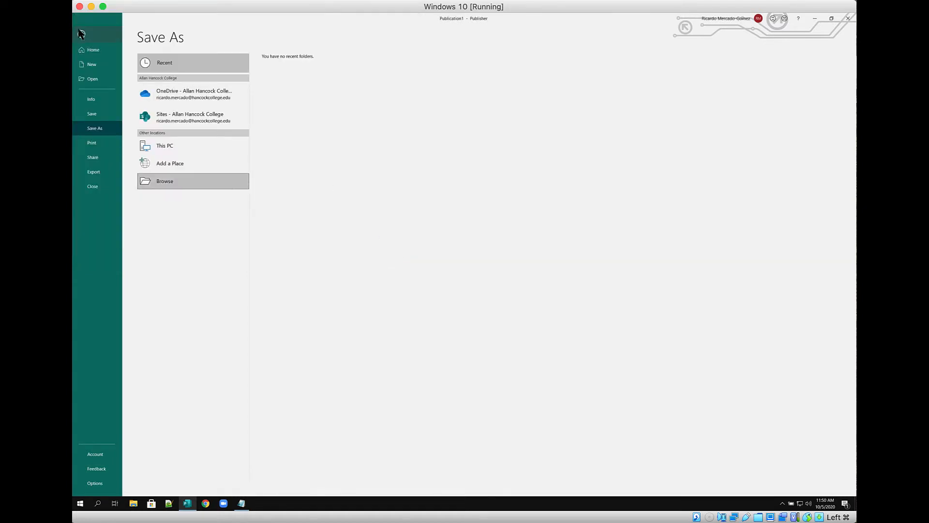
left_click(82, 31)
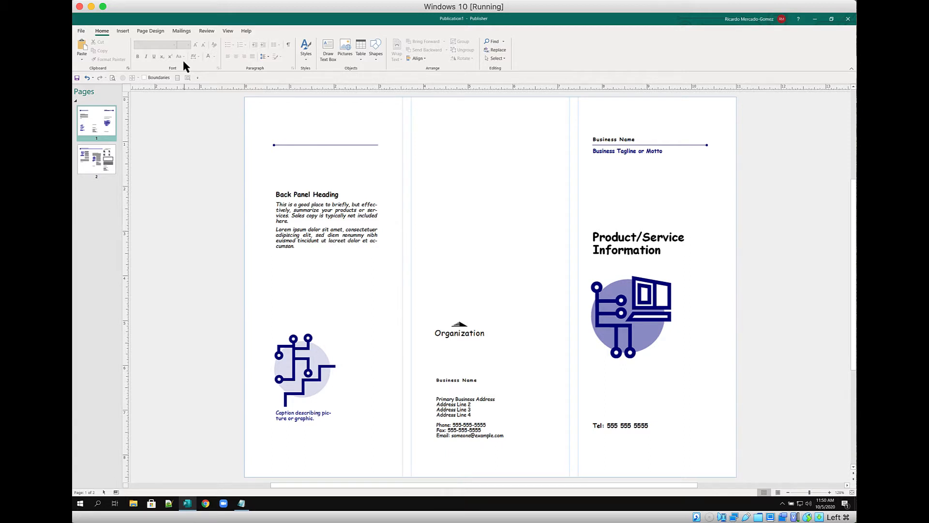
Save the publication with Save As under the file name 'Hideaway Brochure'
key("F12")
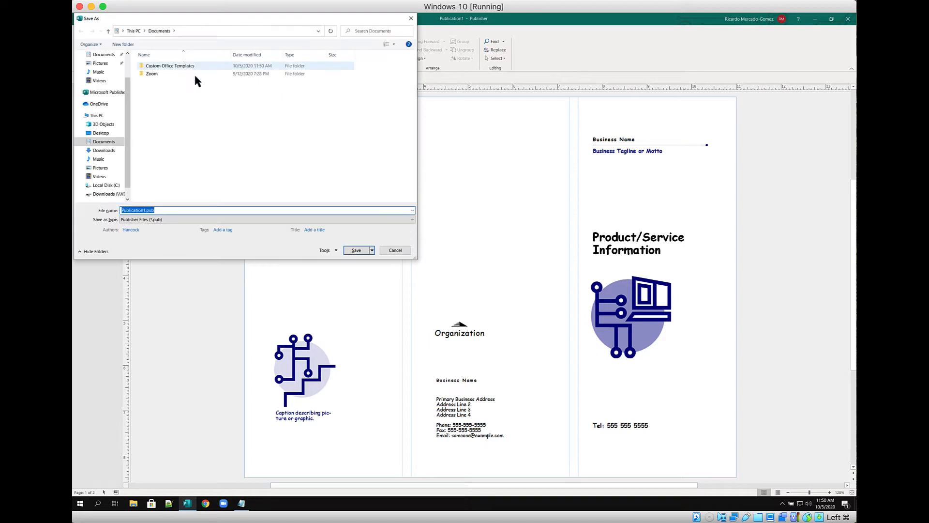
left_click_drag(170, 17, 365, 99)
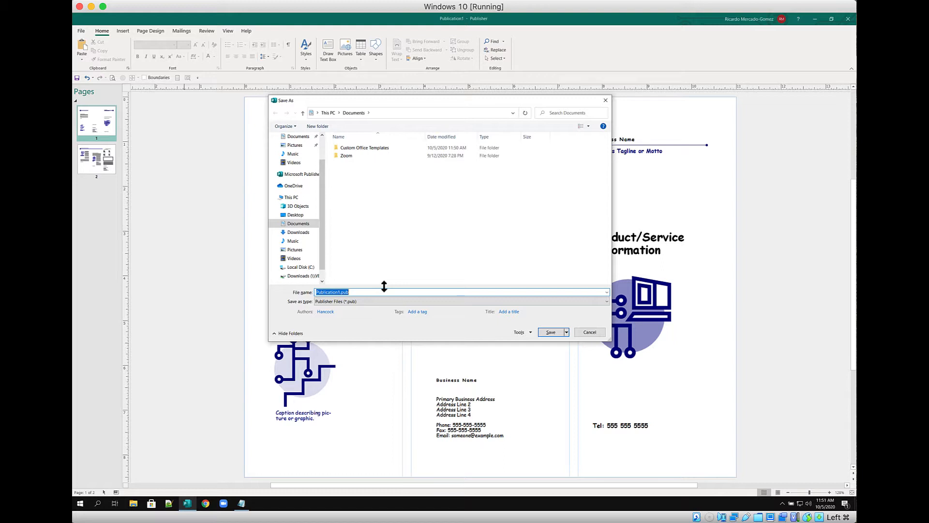
type("Hideaway Brochure")
left_click(551, 332)
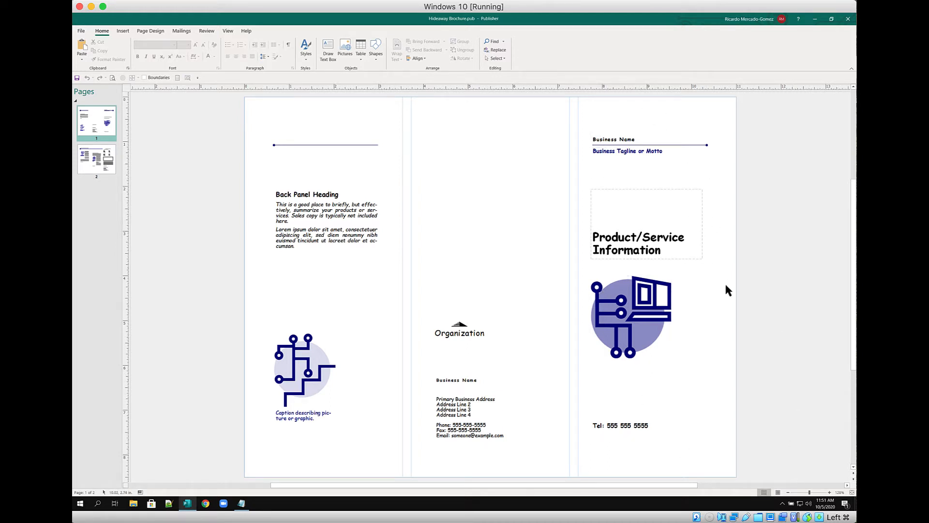
Select the Business Name text box and zoom the view to fit that selected box
left_click(636, 139)
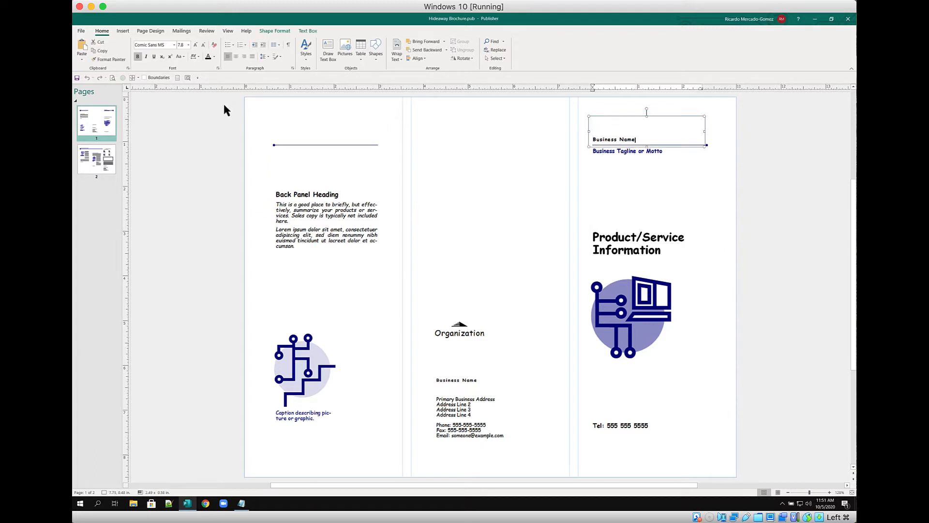
left_click(188, 78)
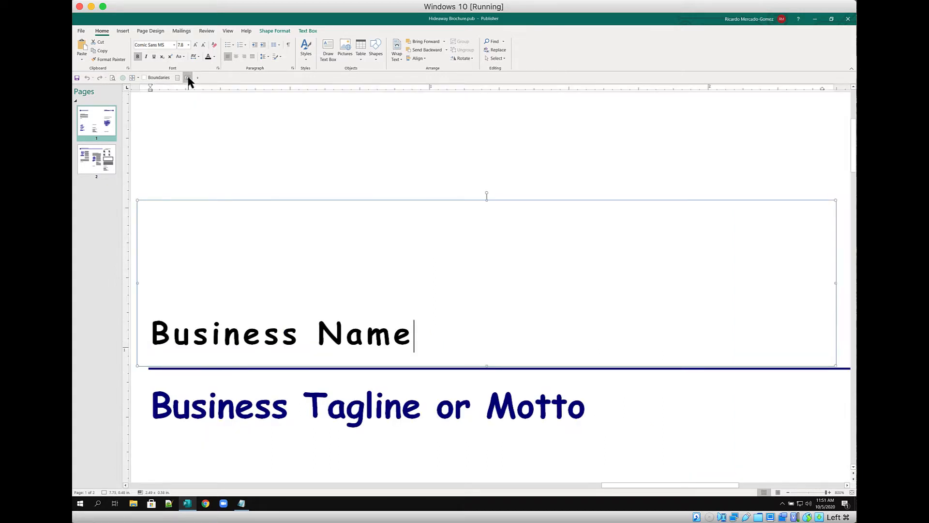
left_click(788, 492)
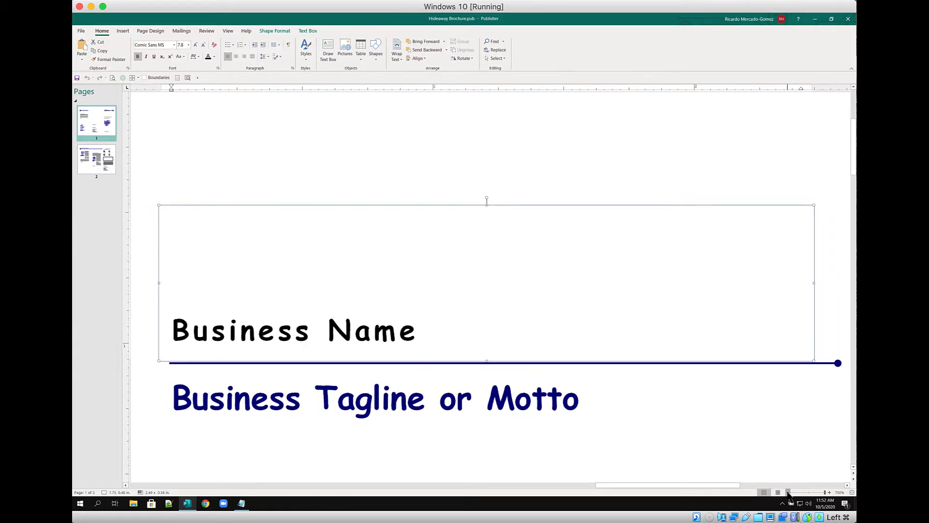
left_click(788, 492)
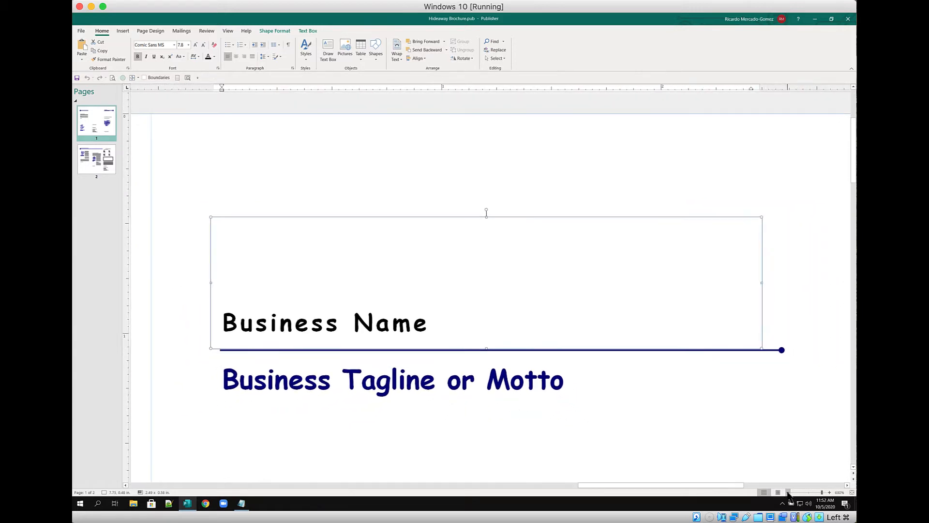
left_click(789, 493)
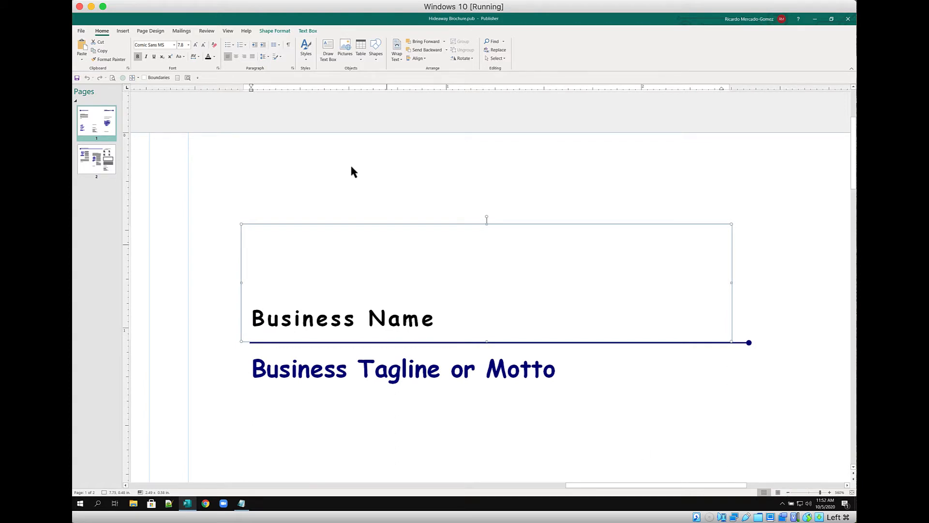
left_click(177, 78)
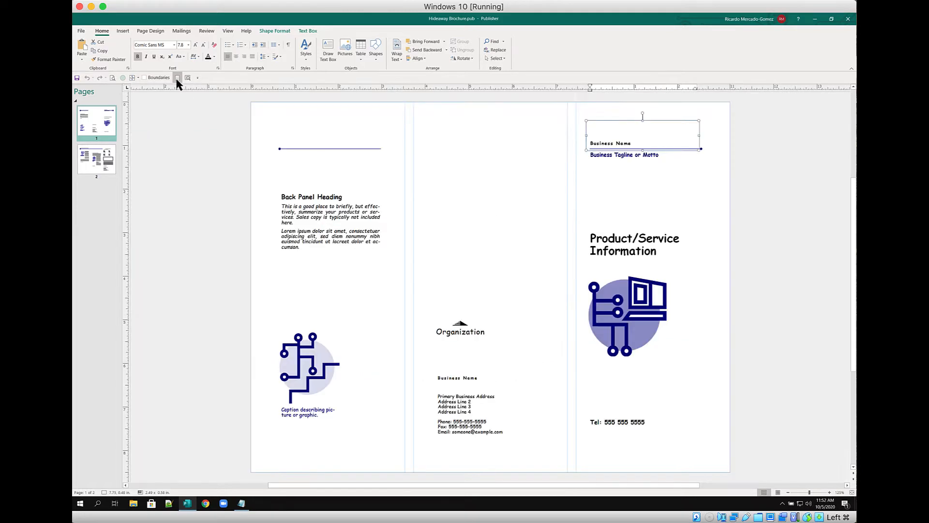
left_click(188, 78)
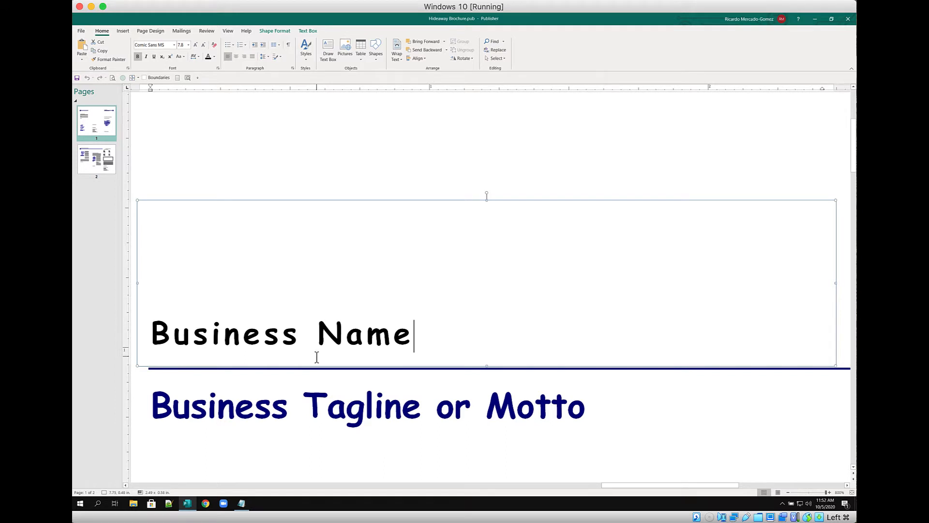
Replace the Business Name placeholder with 'State Parks of' and 'Missouri' on two lines
left_click(153, 333)
key("ctrl+a")
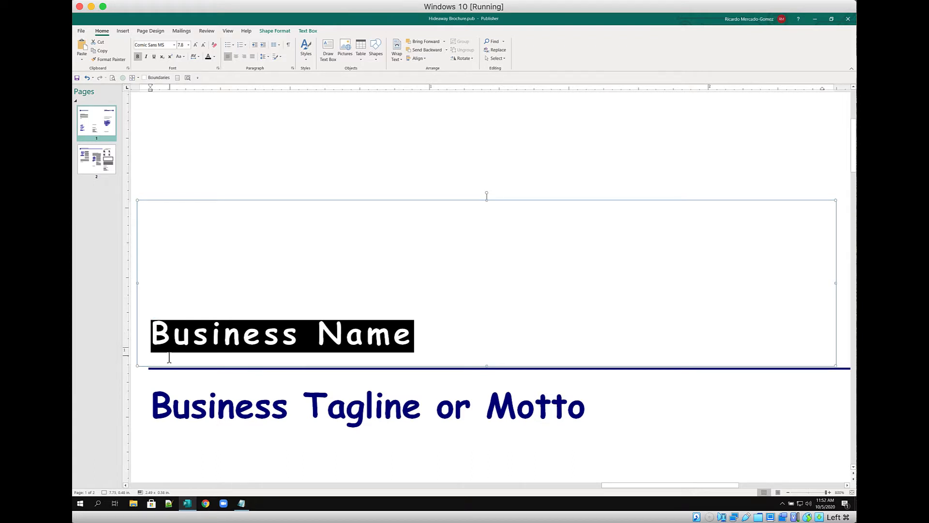
key("Left")
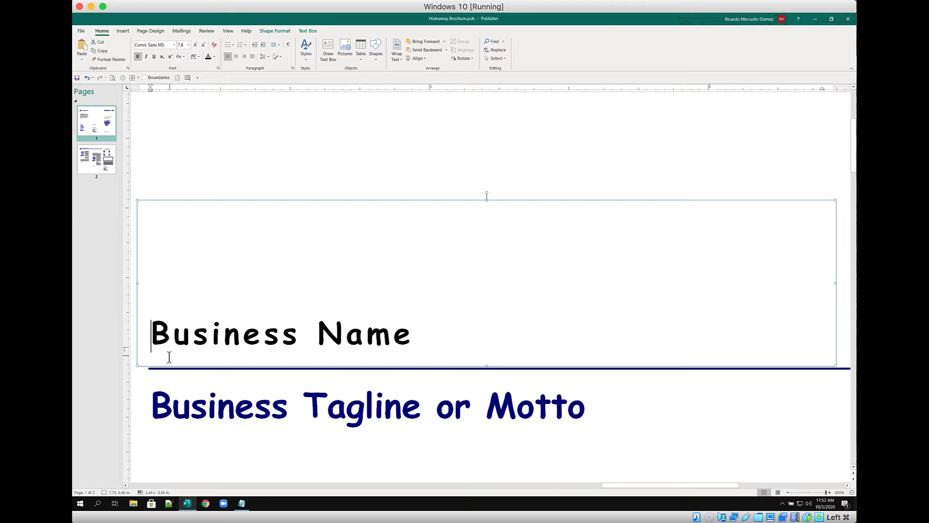
key("Right")
key("Right")
key("Right")
key("Right")
key("Right")
key("Right")
key("Right")
key("Right")
key("Right")
key("Right")
key("Right")
key("Right")
key("Right")
key("shift+Home")
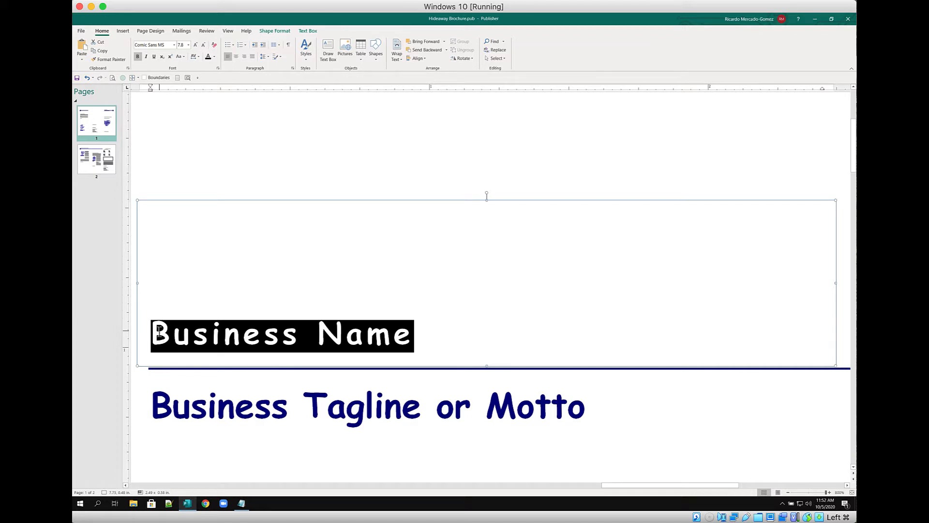
type("Sta")
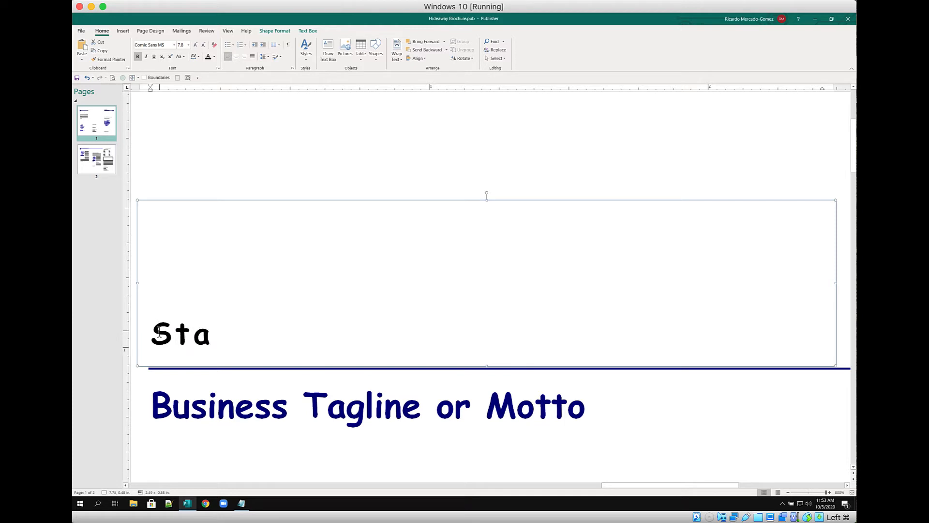
type("te Park")
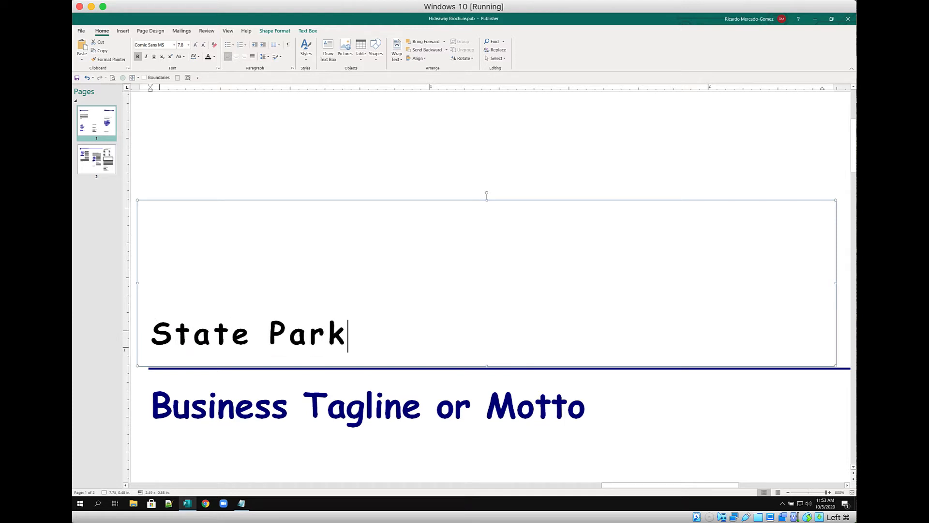
type("s of")
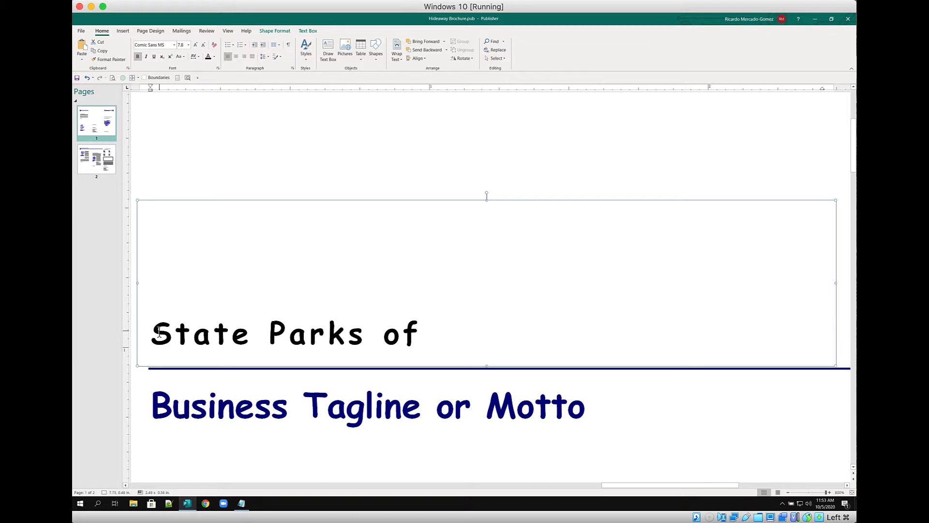
key("Return")
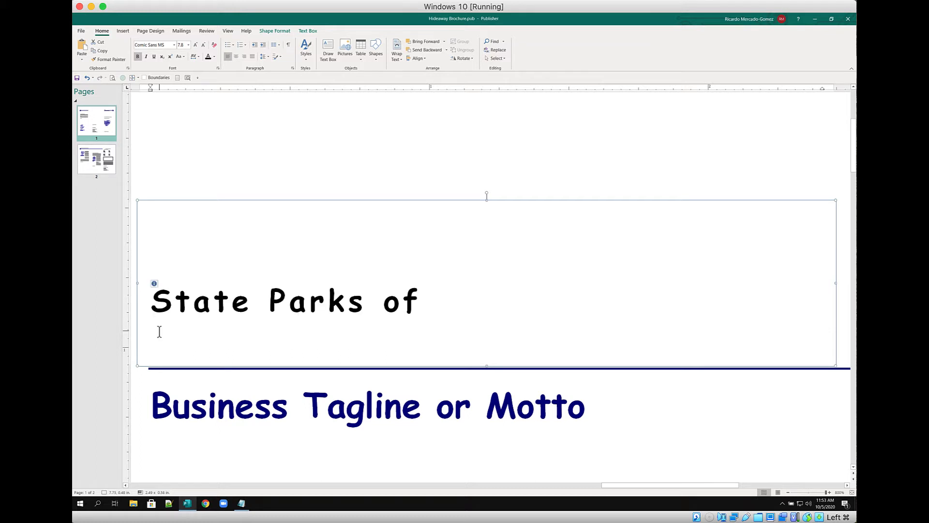
type("Mis")
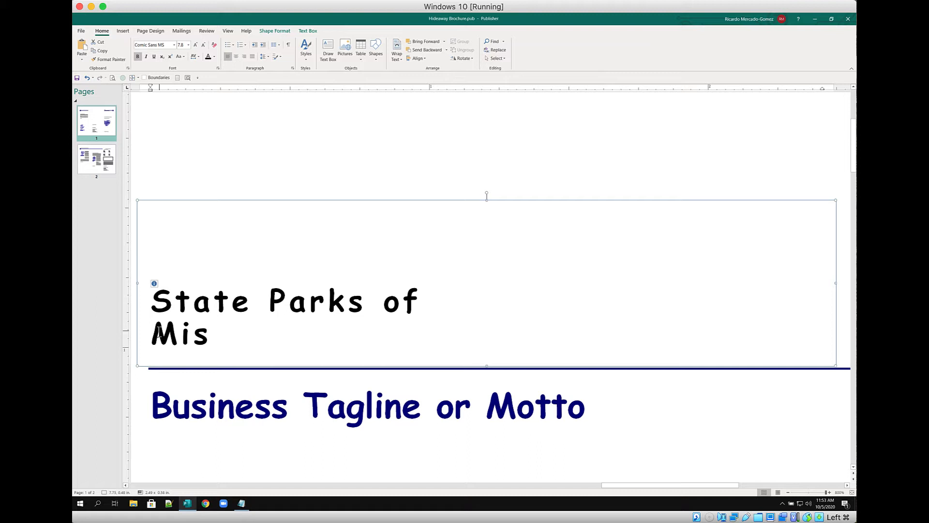
type("souri")
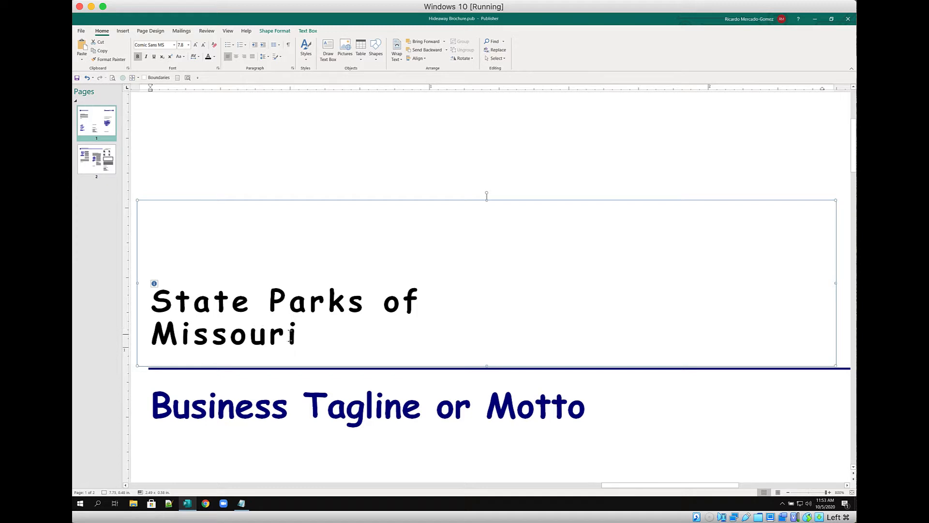
left_click_drag(300, 337, 150, 318)
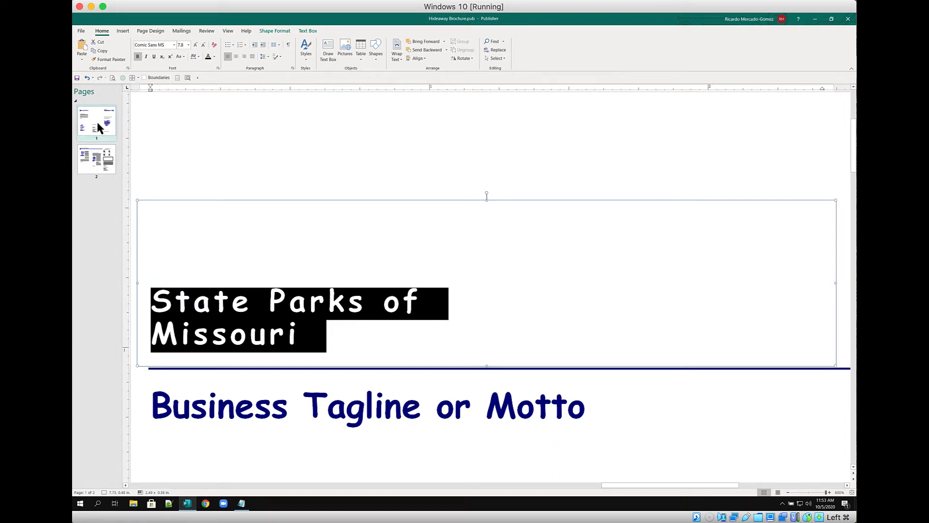
left_click(90, 164)
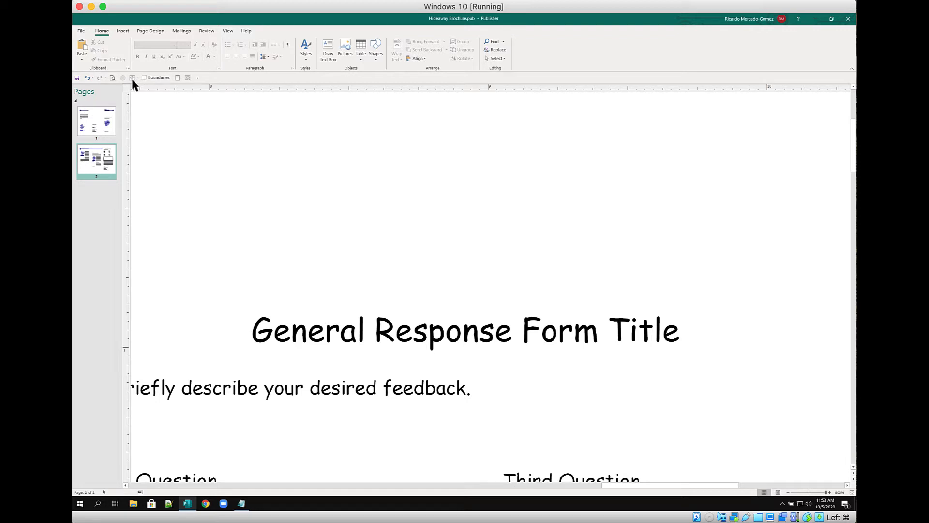
left_click(176, 78)
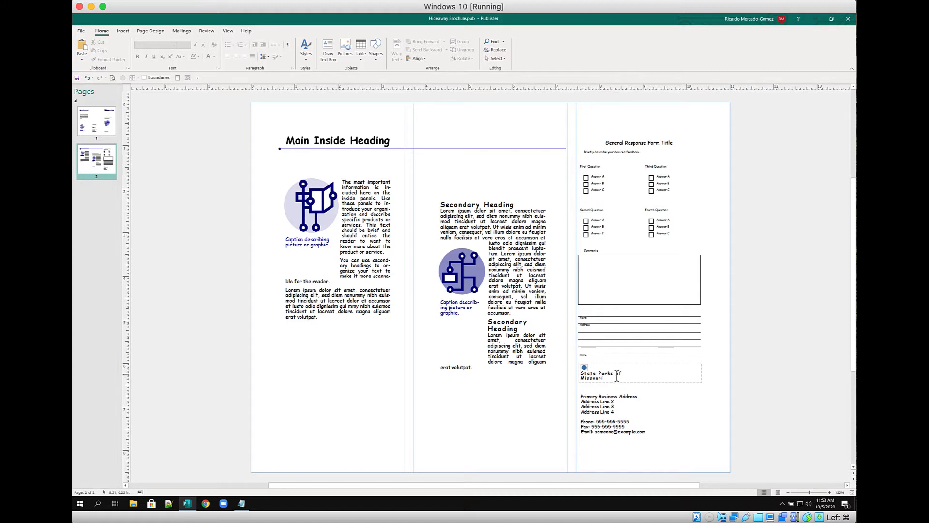
left_click_drag(616, 374, 587, 380)
triple_click(587, 381)
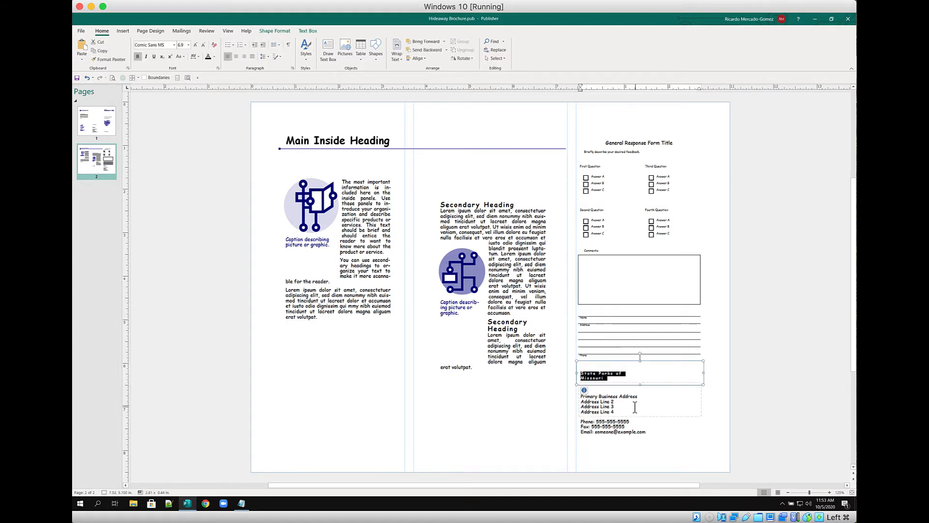
left_click(739, 353)
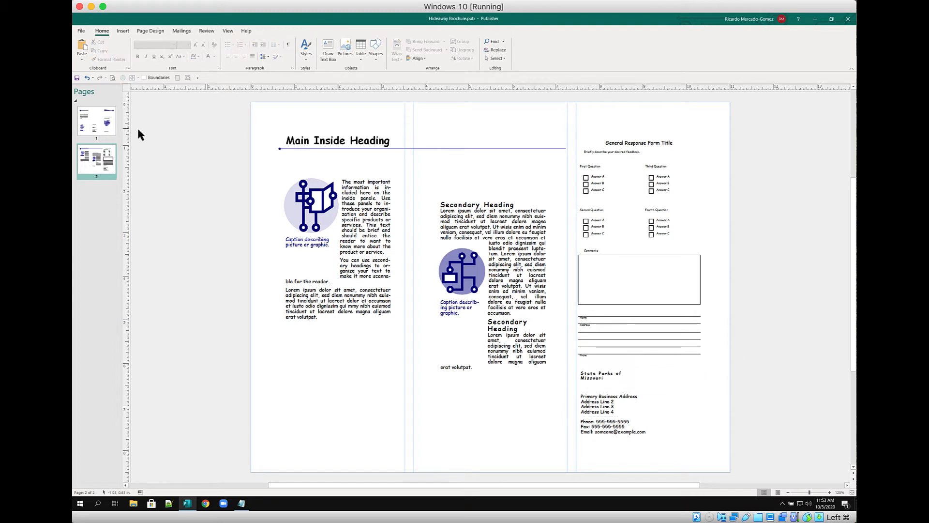
left_click(102, 121)
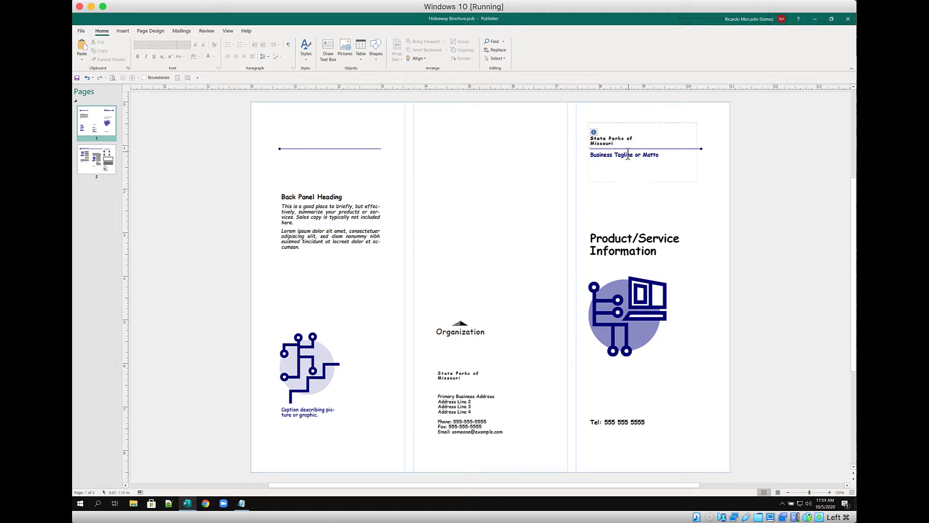
Select the whole Business Tagline or Motto text box and delete it
left_click(697, 159)
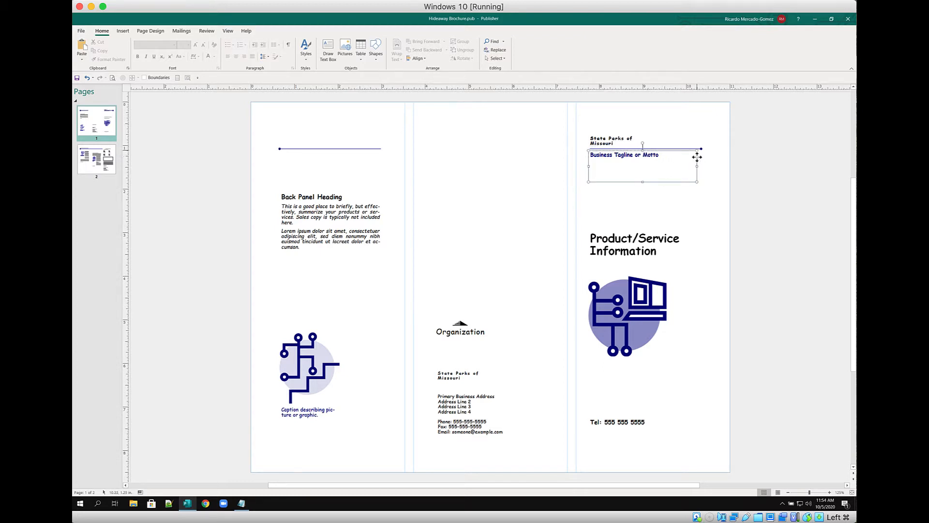
left_click(661, 157)
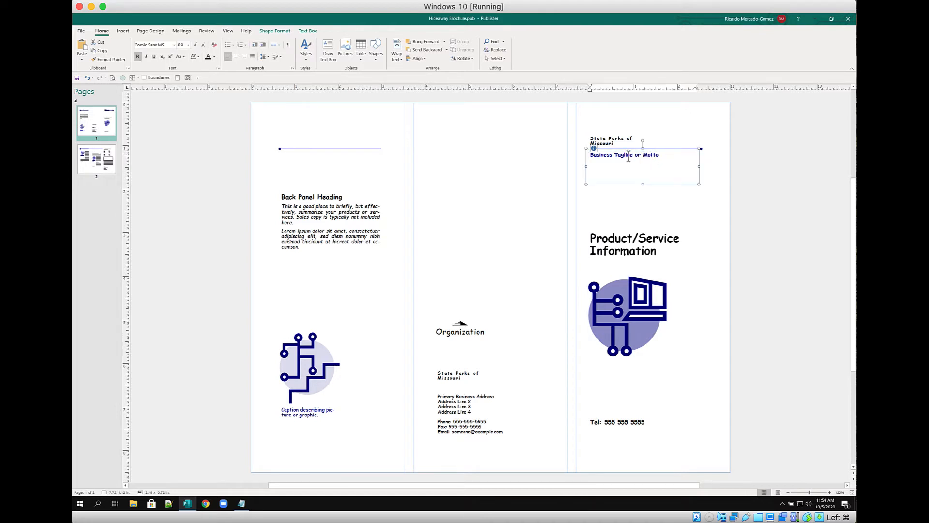
left_click(700, 162)
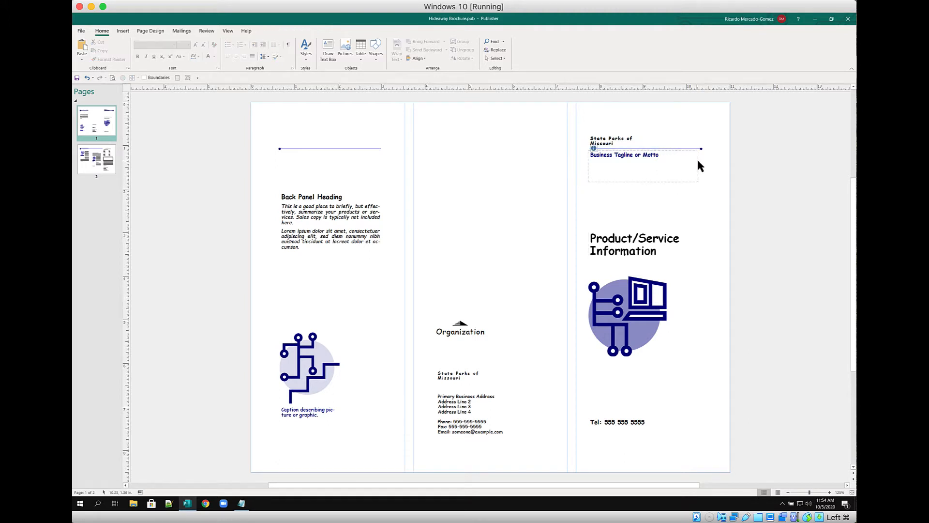
left_click(697, 163)
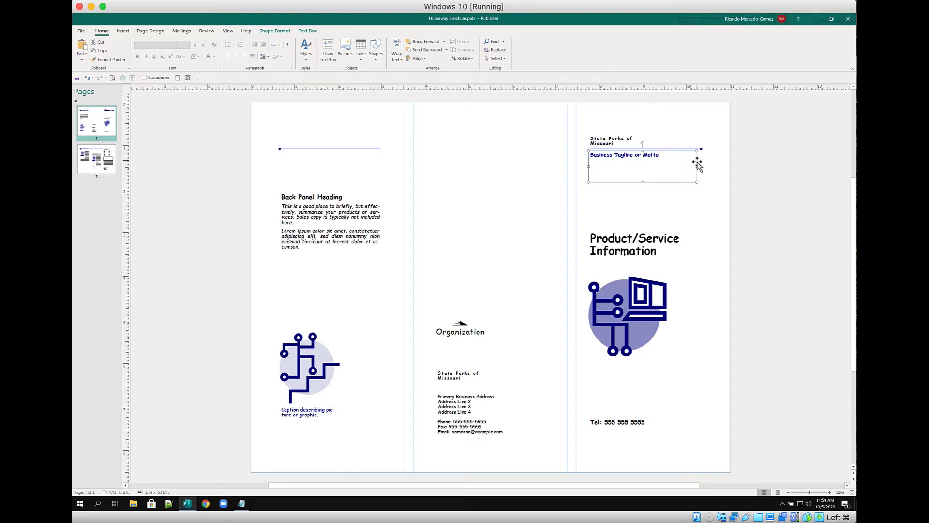
key("Delete")
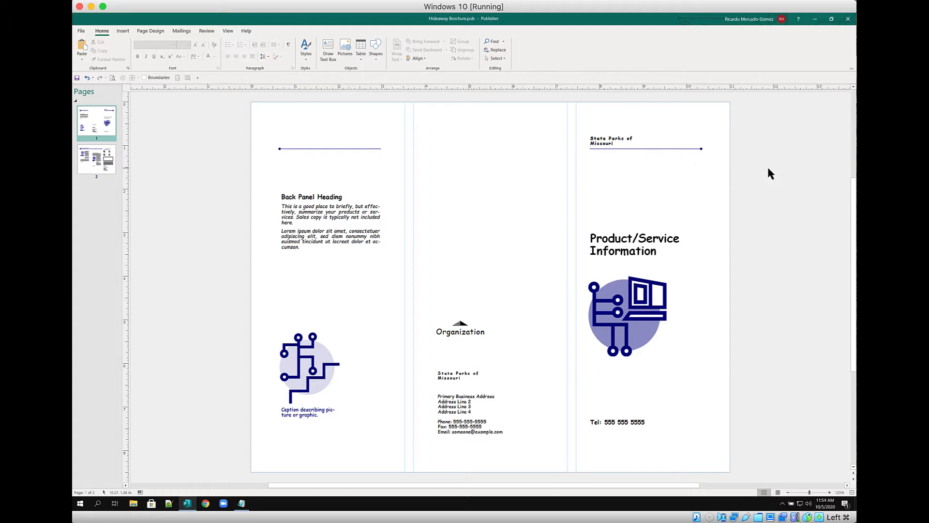
Apply Best Fit text fitting to the State Parks of Missouri heading
triple_click(608, 236)
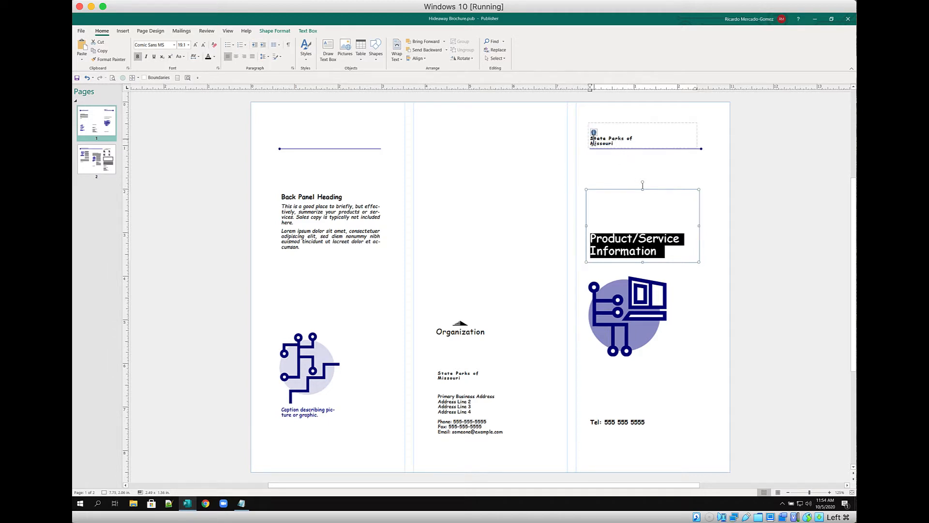
left_click(618, 143)
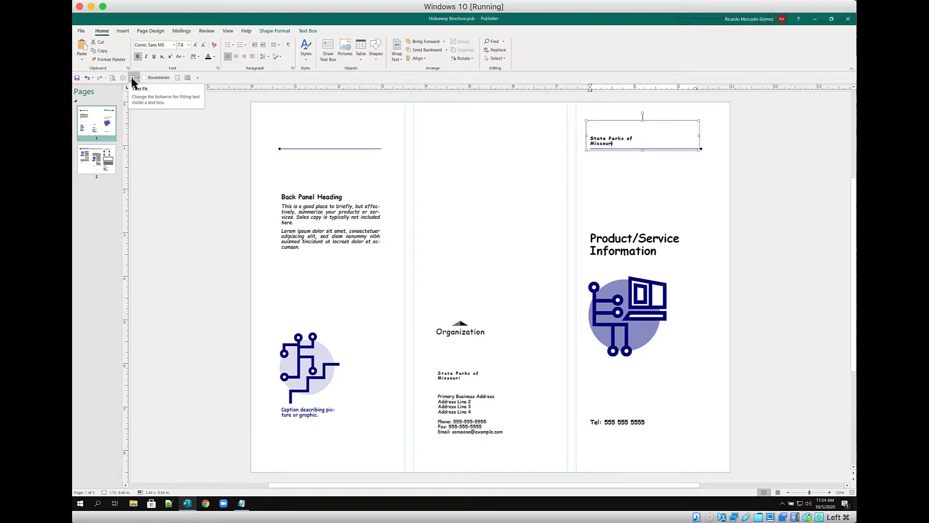
left_click(308, 31)
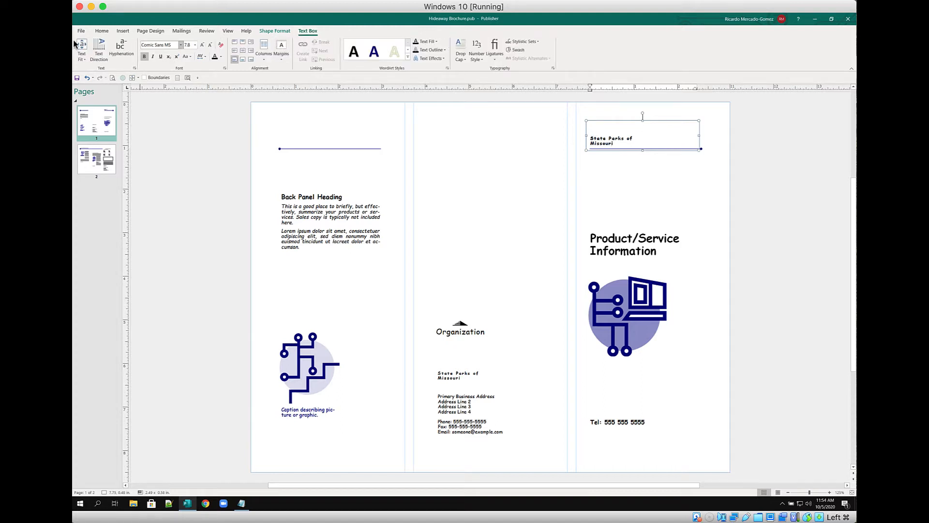
left_click(83, 59)
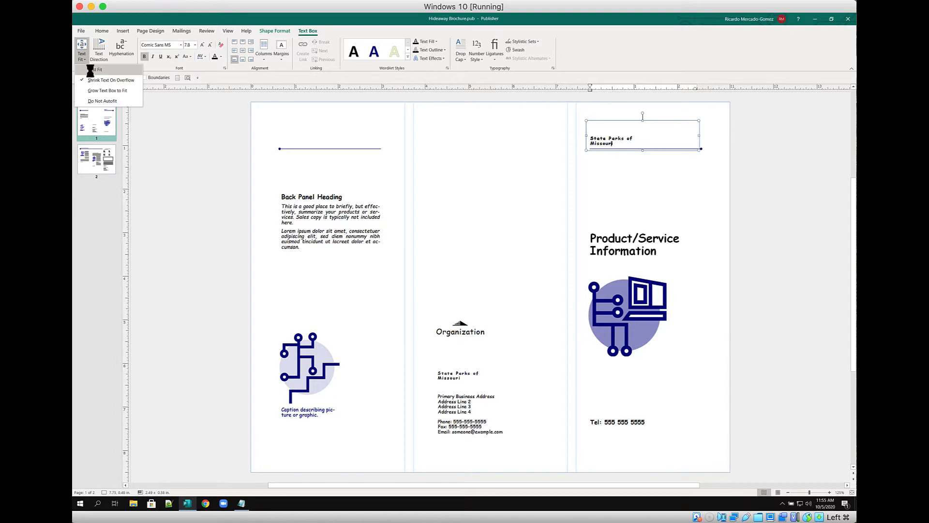
left_click(92, 71)
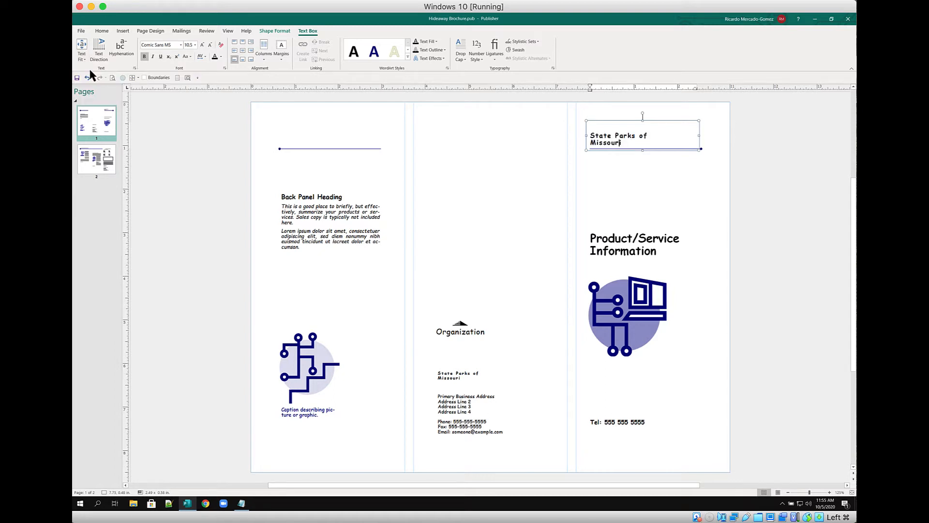
Raise the heading's font size to 11, then select the Product/Service Information text
left_click(203, 48)
left_click(202, 48)
left_click(203, 48)
left_click(203, 48)
left_click(600, 169)
left_click(617, 137)
left_click(629, 237)
triple_click(630, 238)
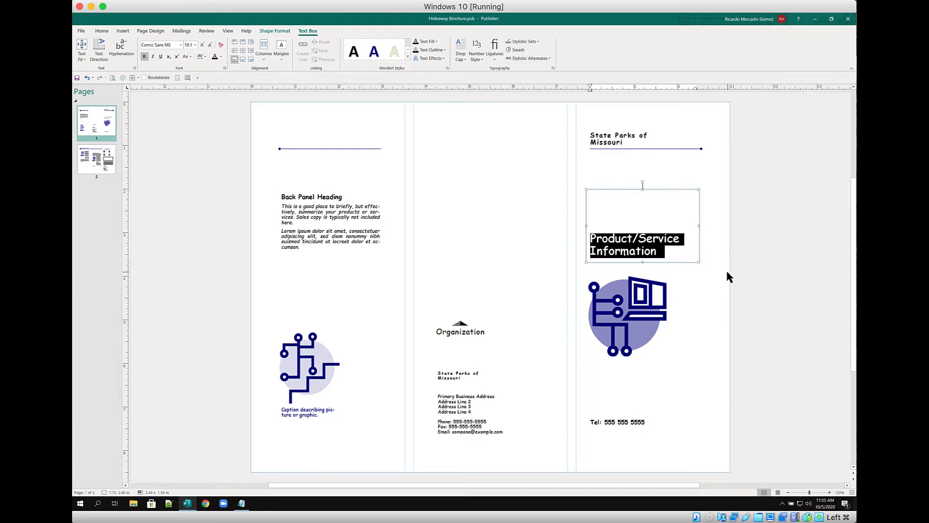
type("Lake ")
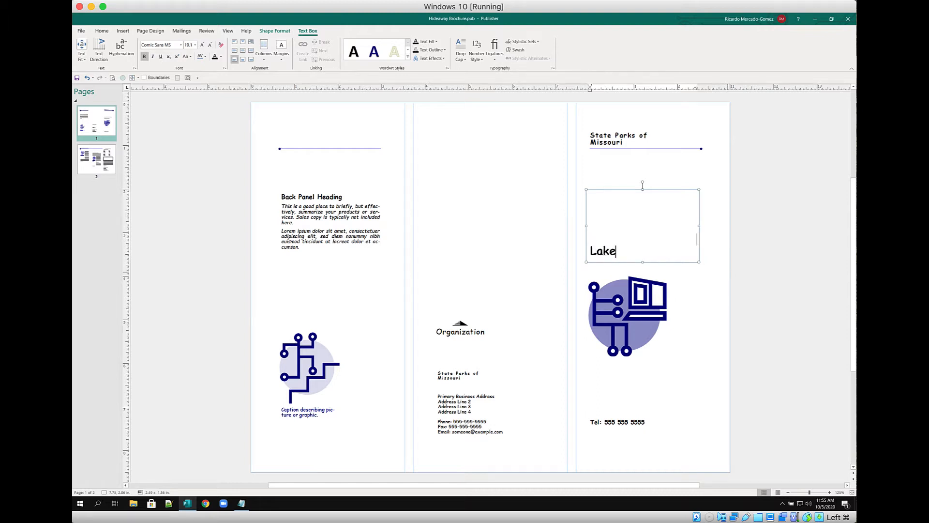
type("Hideaway")
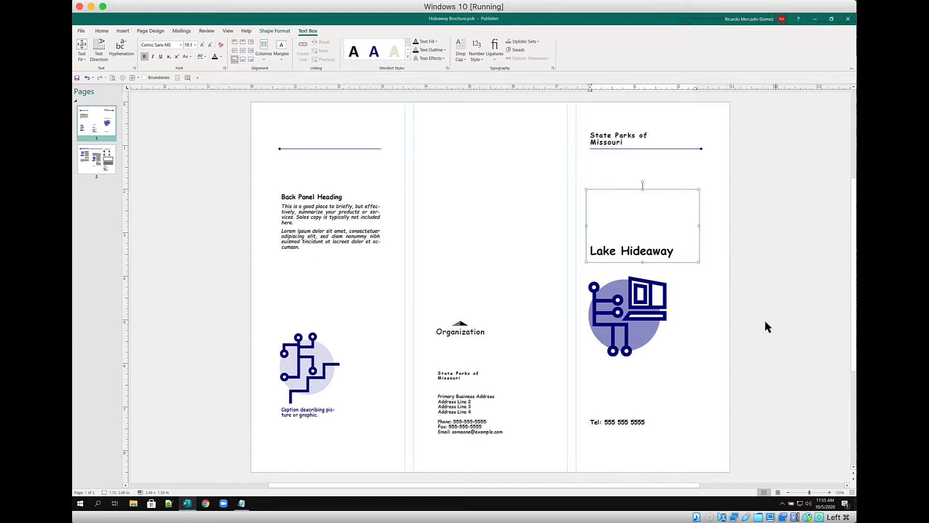
left_click(646, 422)
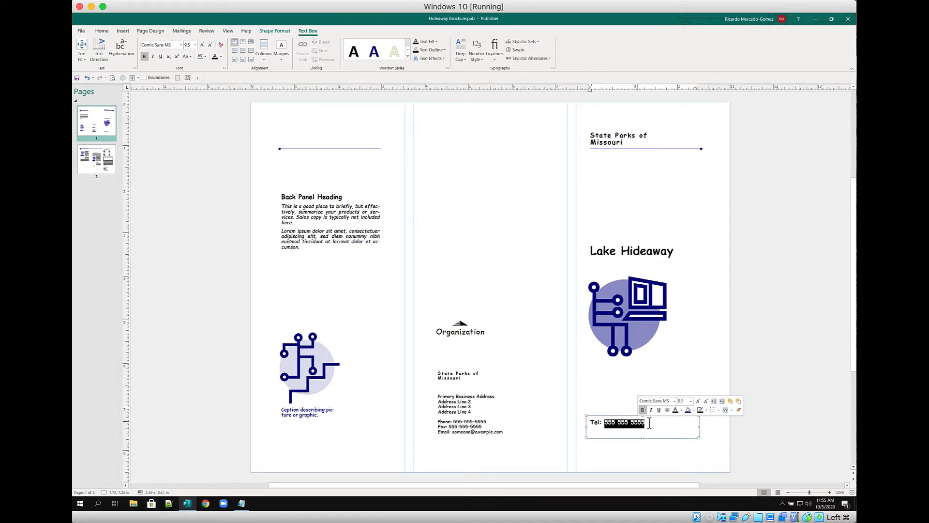
left_click_drag(649, 423, 591, 422)
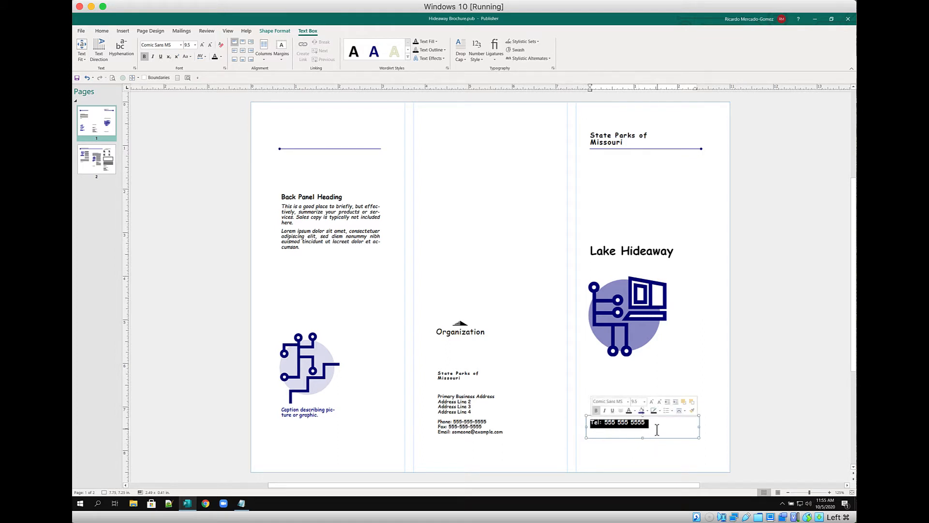
type("ww")
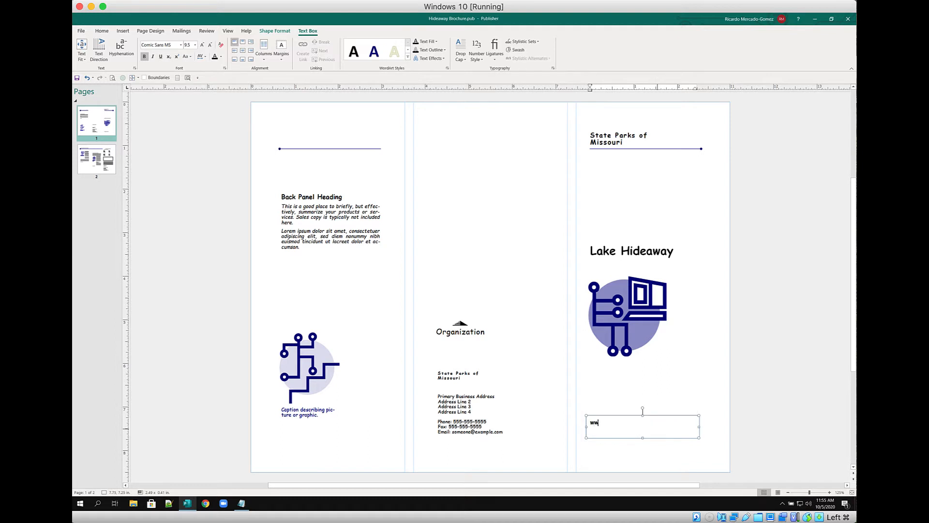
type("w.lakehided")
type("way.mo.gov")
key("Home")
key("Delete")
type("w")
left_click(685, 425)
left_click(133, 78)
left_click(147, 89)
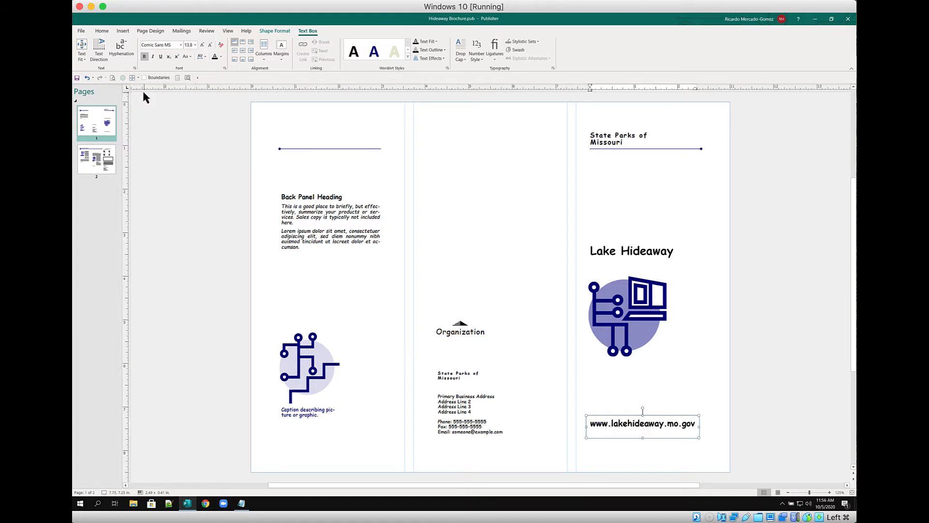
Apply Best Fit to the Lake Hideaway title box so it fills two lines
left_click(596, 251)
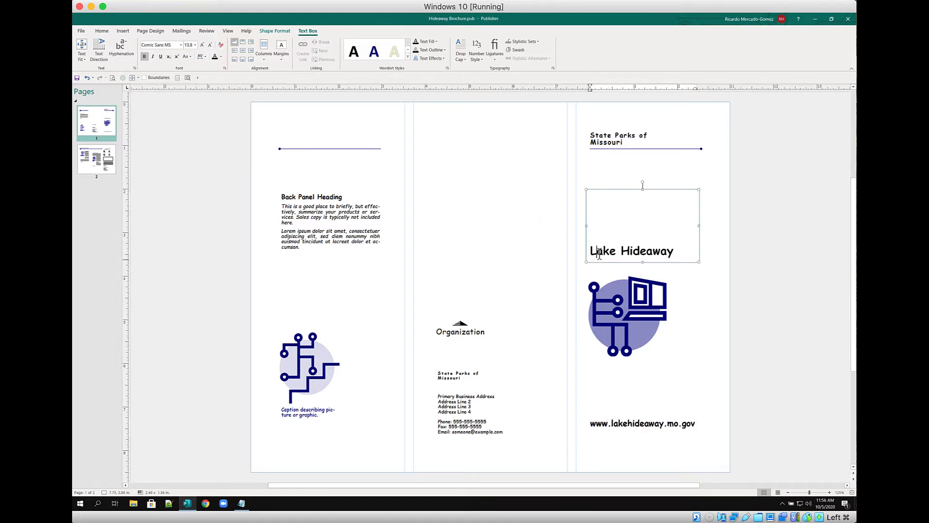
left_click(132, 77)
left_click(145, 92)
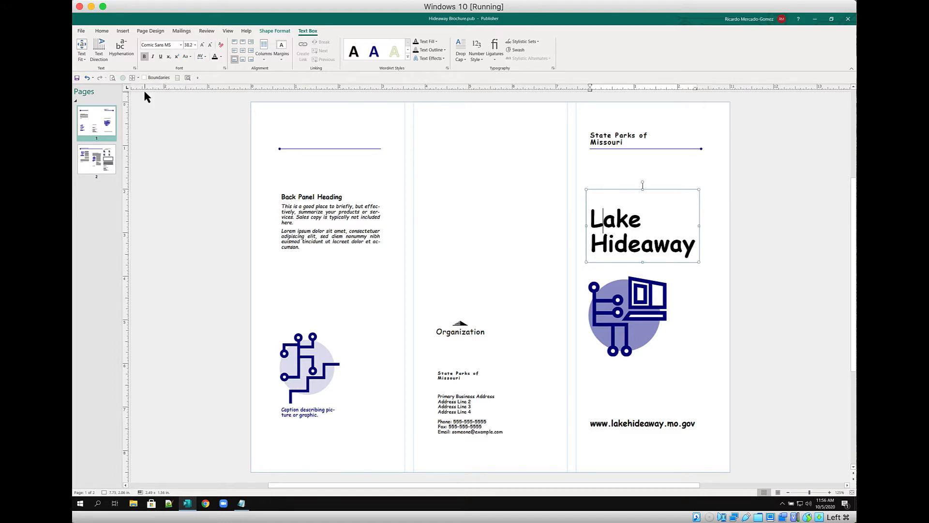
left_click(715, 322)
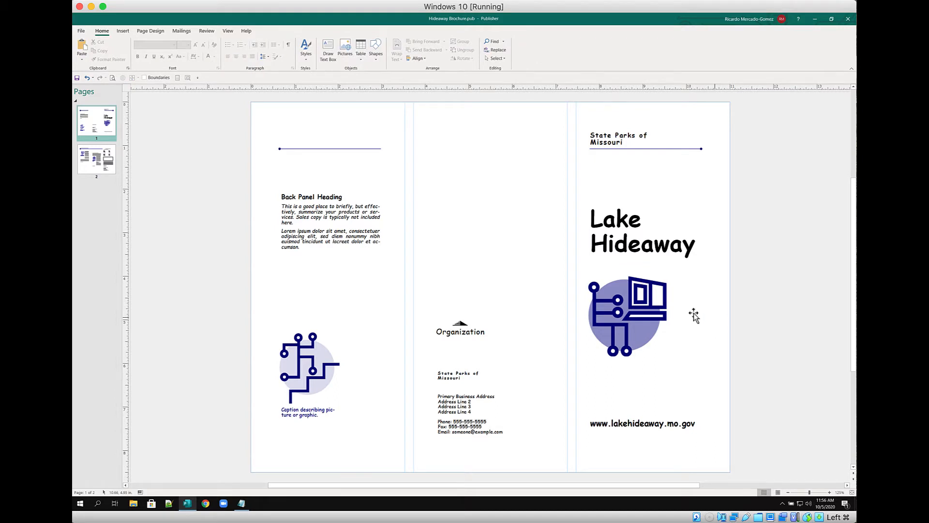
Delete the middle panel's Organization text box together with its logo
left_click(485, 332)
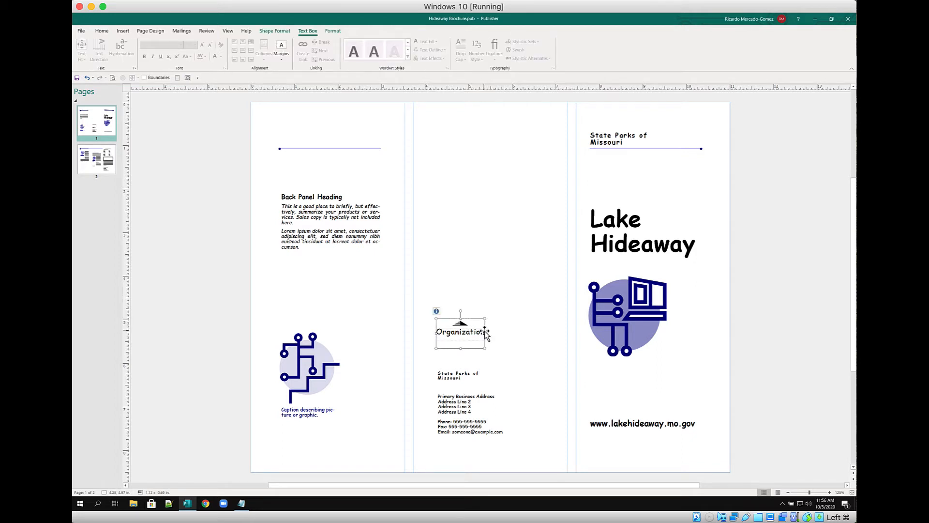
key("Delete")
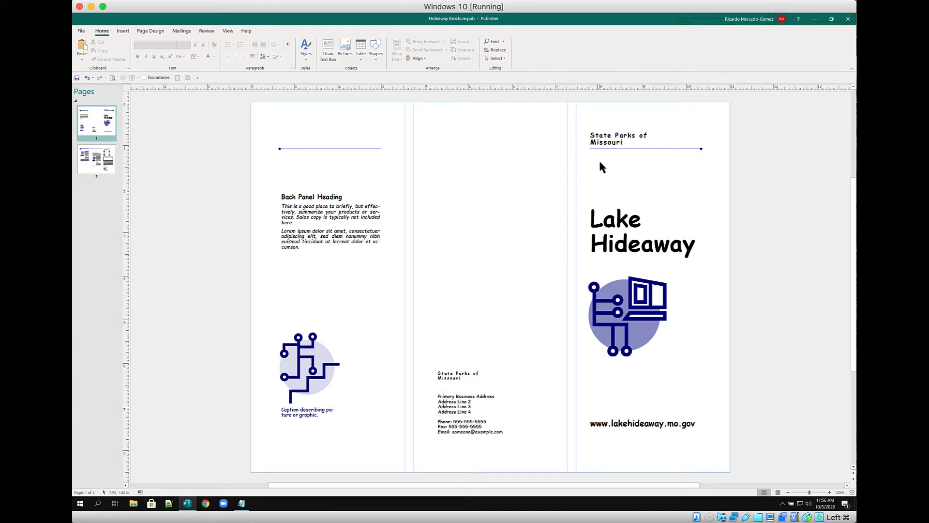
Apply Best Fit to the middle panel's State Parks of Missouri heading box
left_click(451, 371)
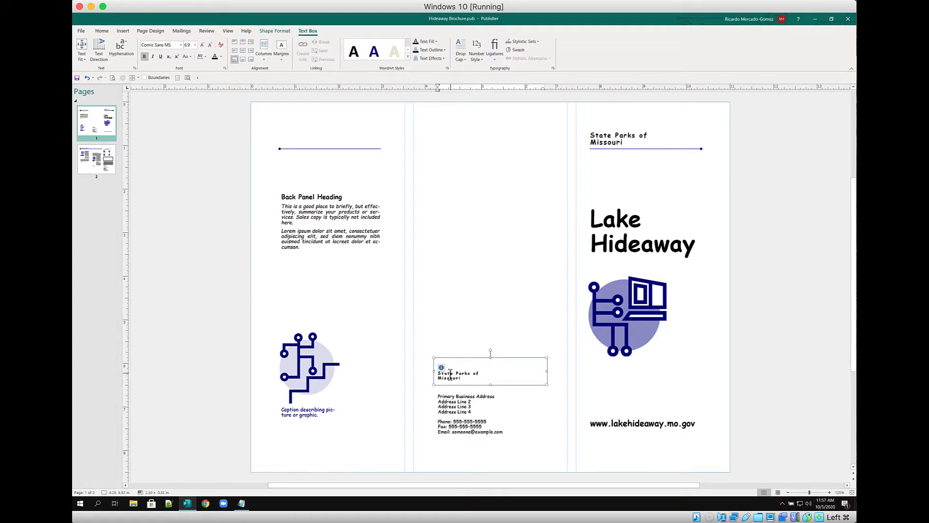
left_click(132, 77)
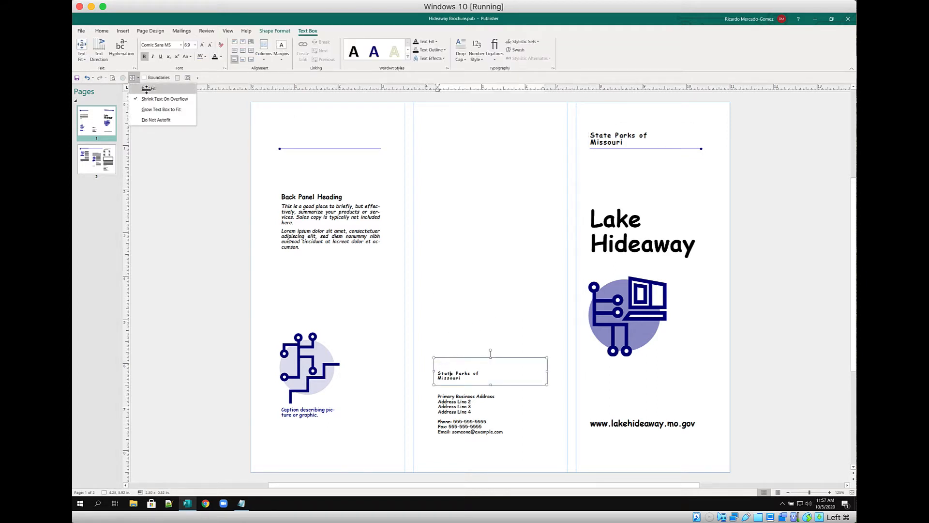
left_click(148, 89)
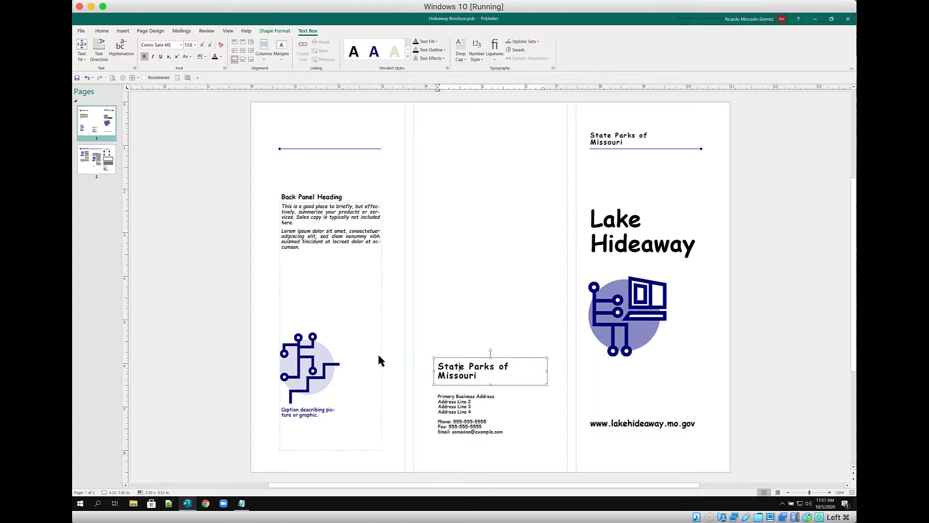
left_click(449, 412)
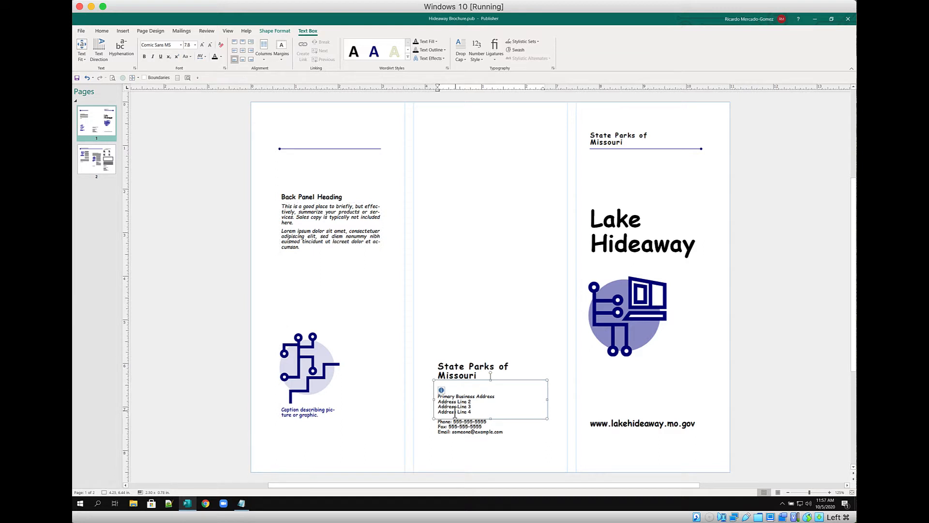
Replace the four placeholder address lines with the park's street, route-and-box, and town/state/ZIP lines
left_click(189, 78)
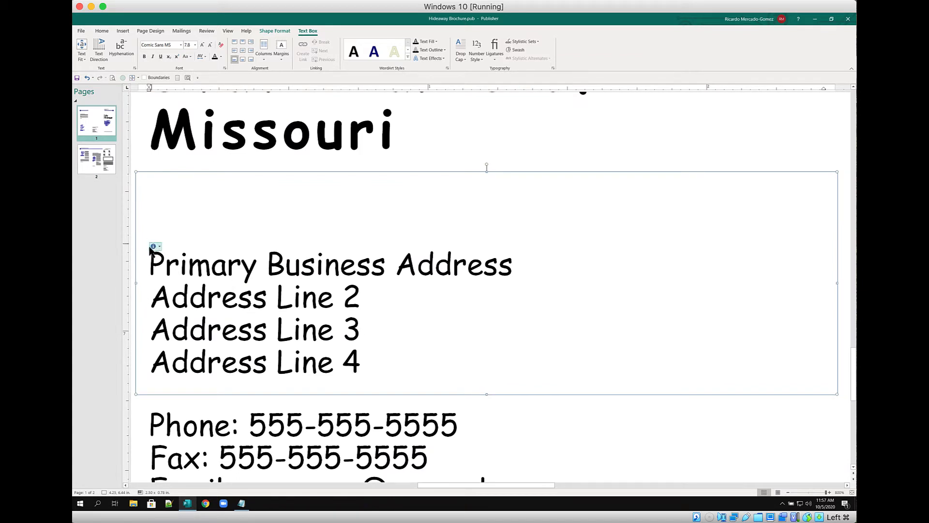
left_click(165, 266)
left_click(359, 361)
key("ctrl+a")
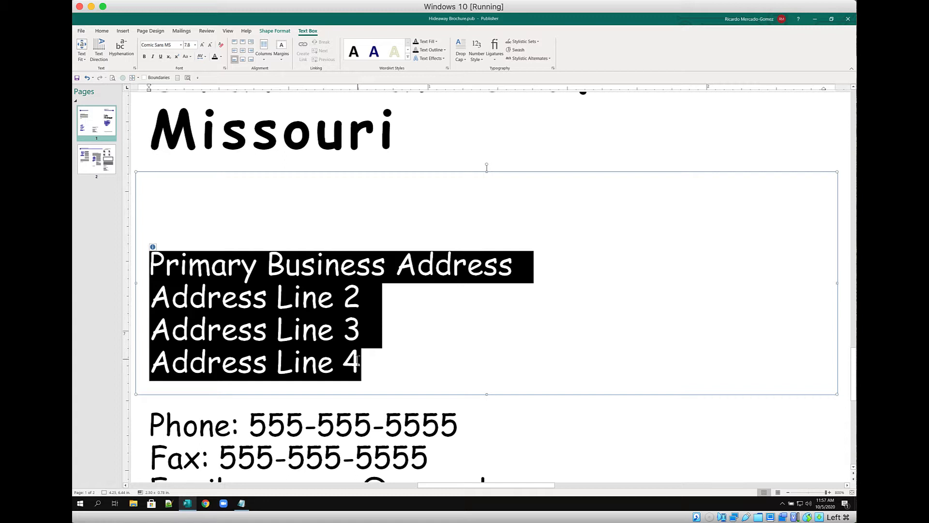
type("1")
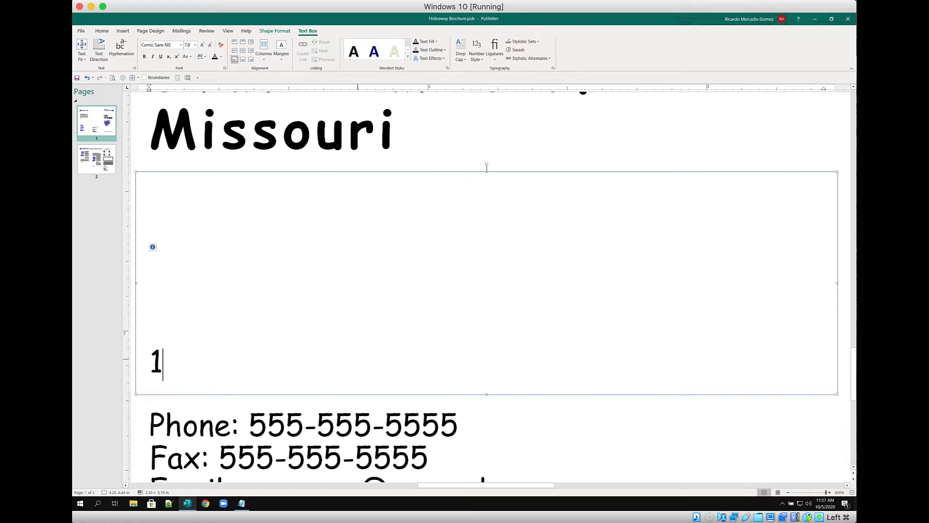
type("700")
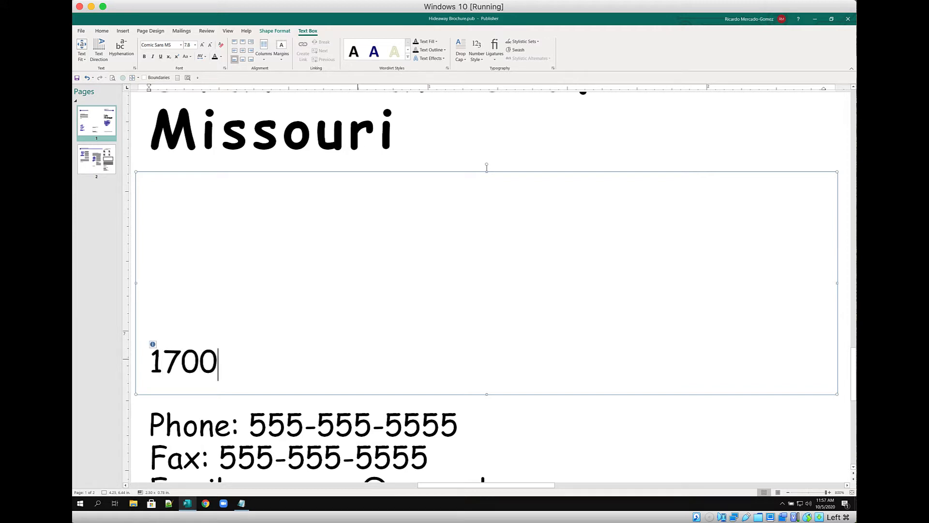
type(" Lake ")
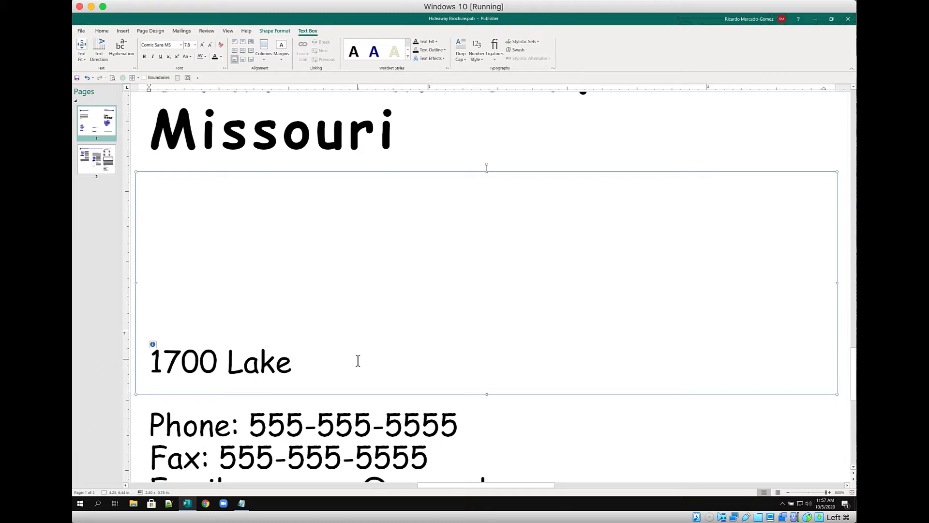
type("Hideaway")
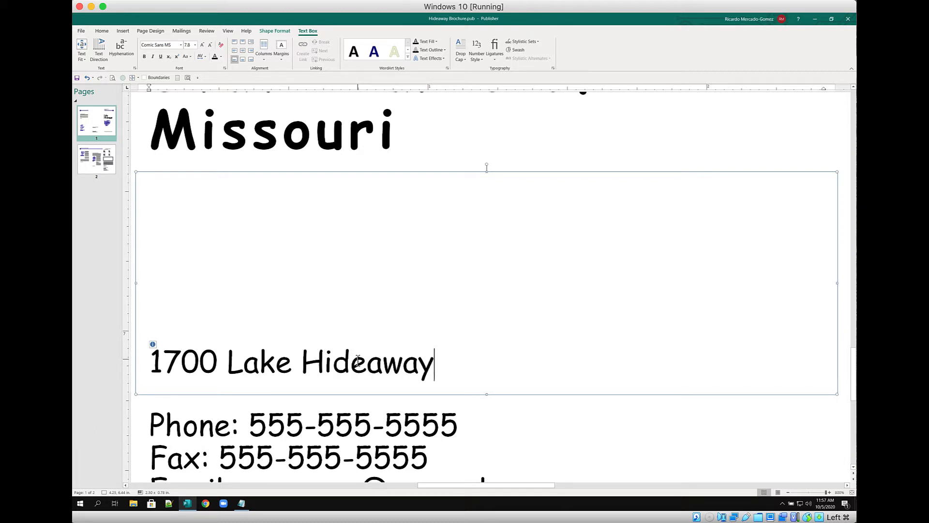
key("Return")
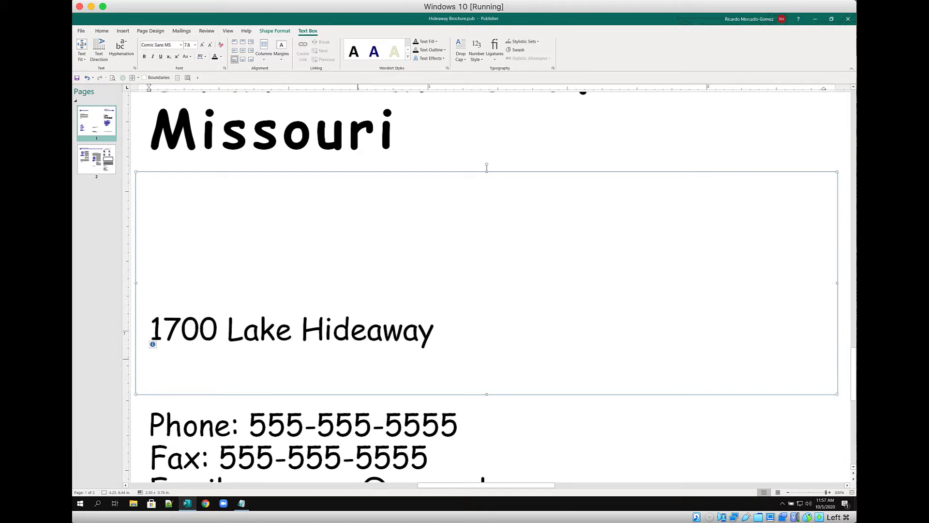
type("Ro")
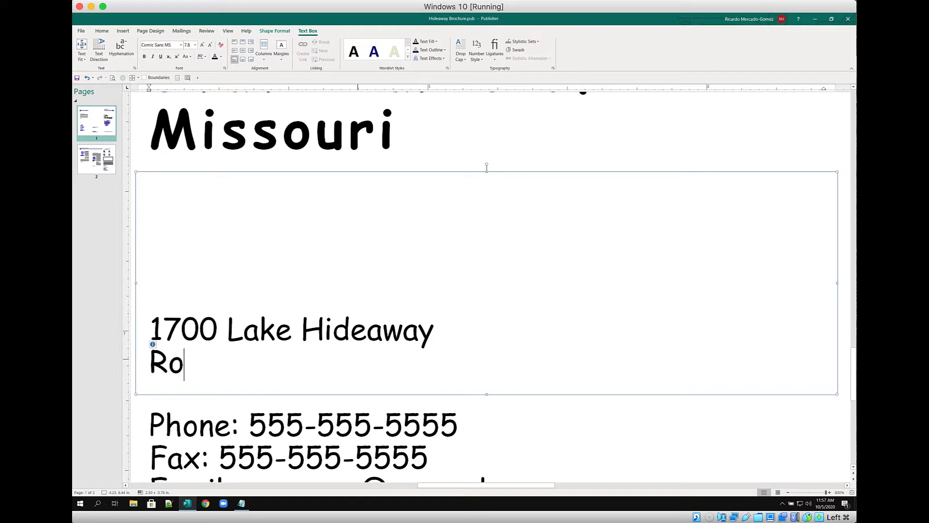
type("ute 17")
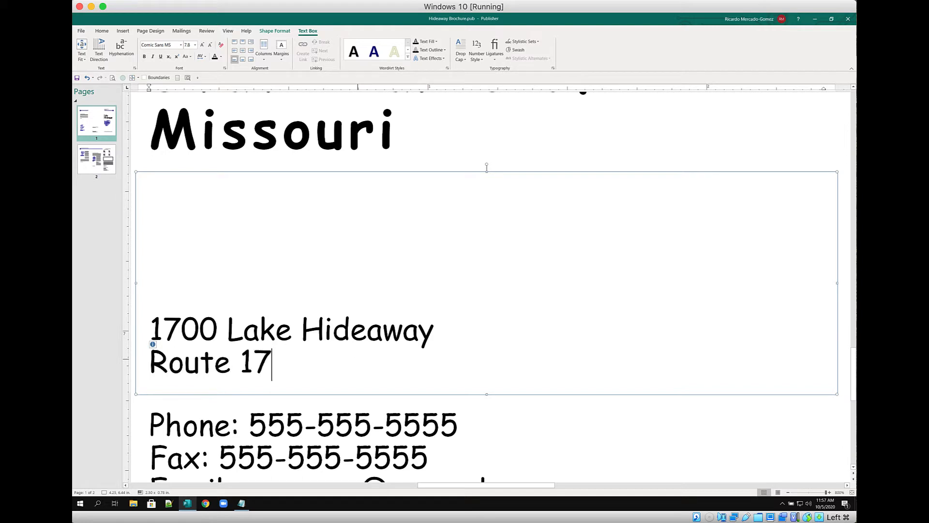
type(" Box ")
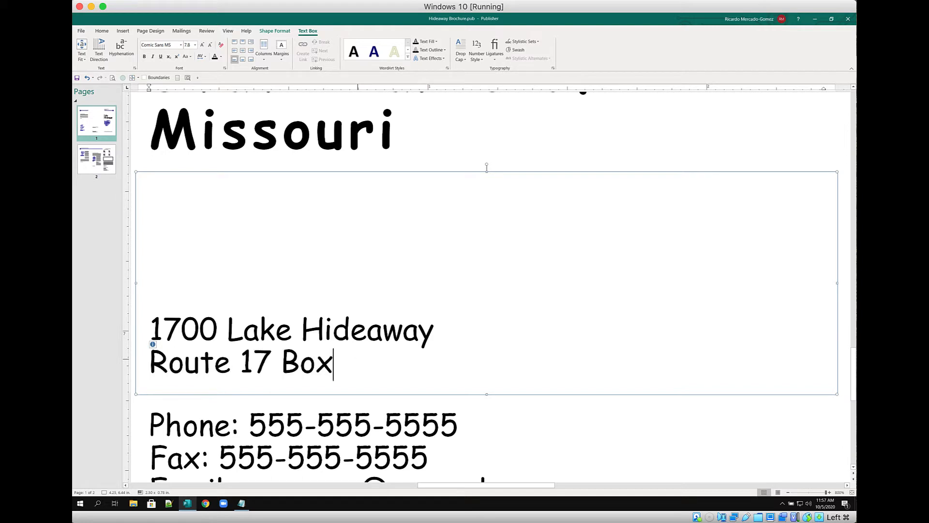
type("1500")
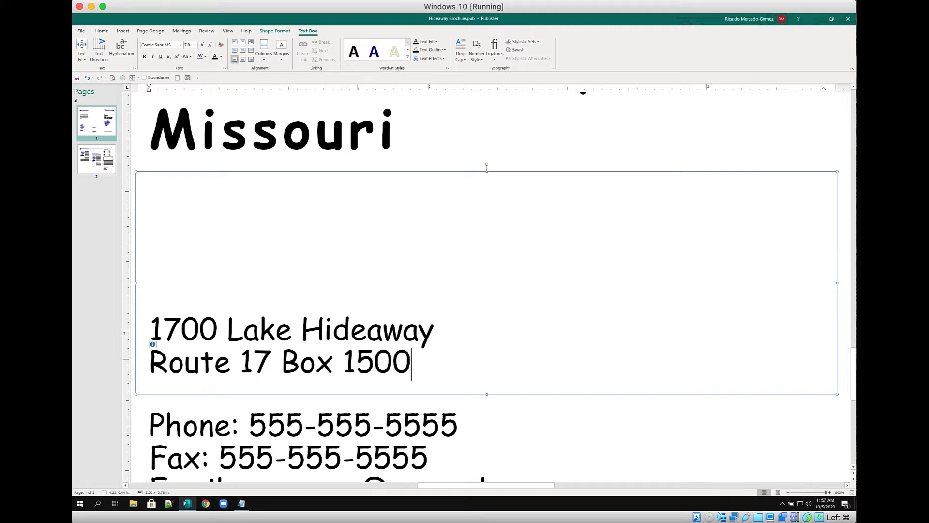
key("Return")
type("H")
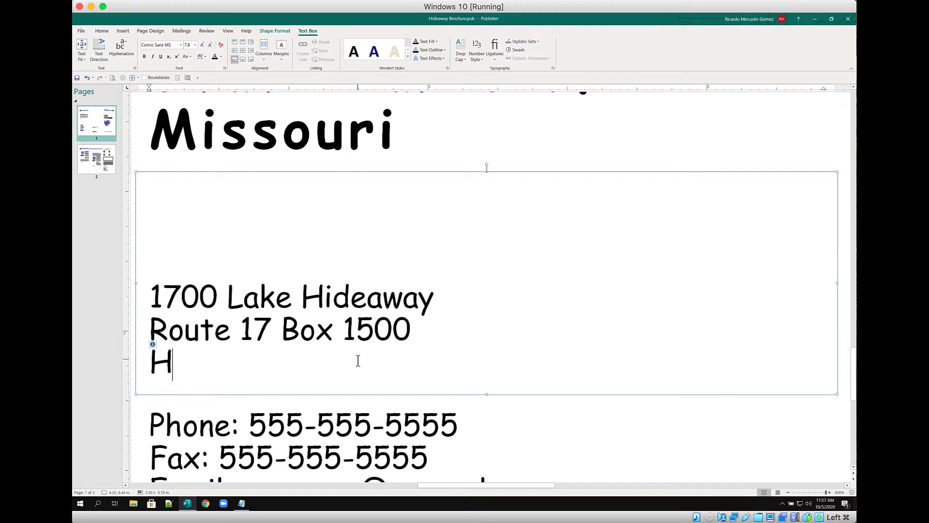
type("ideaway")
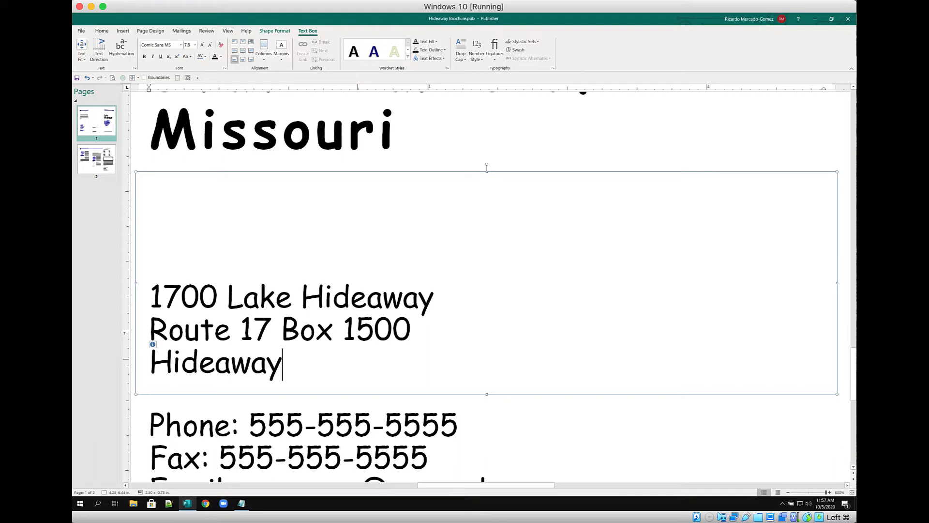
type(", M")
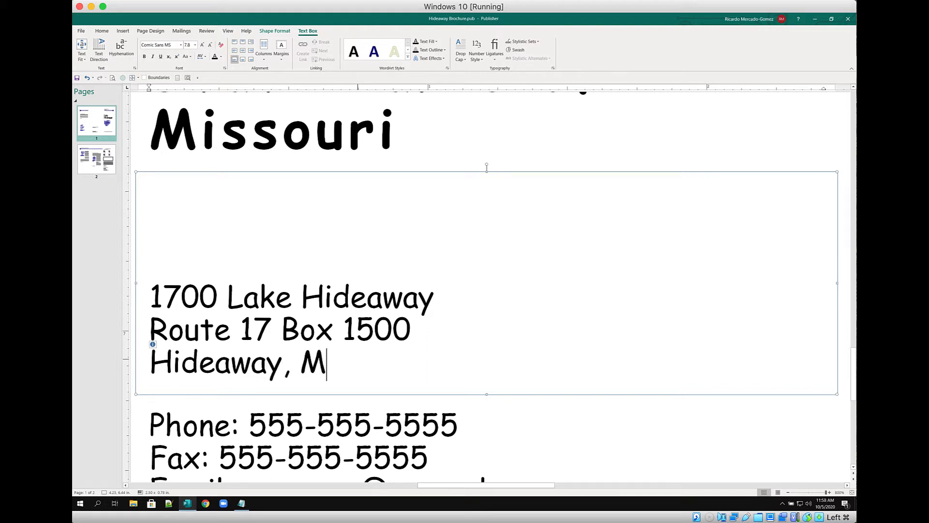
type("O 6")
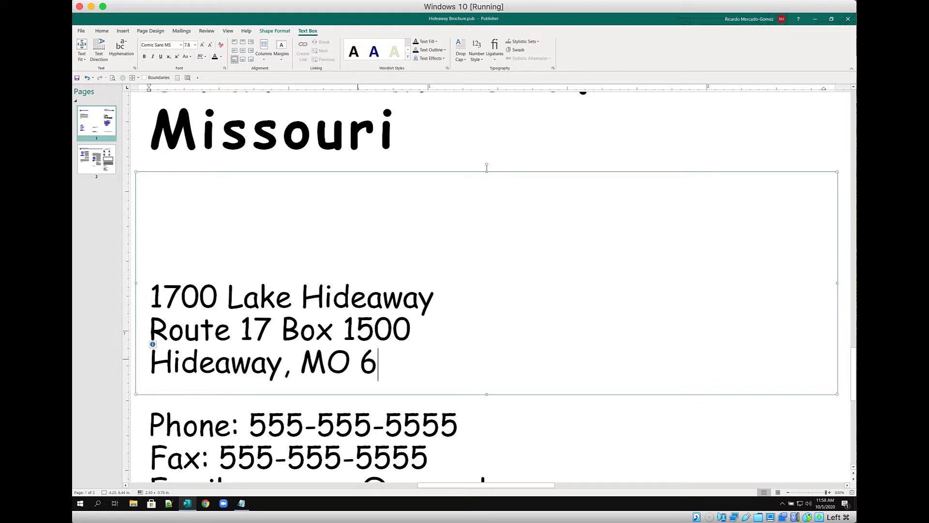
type("4001")
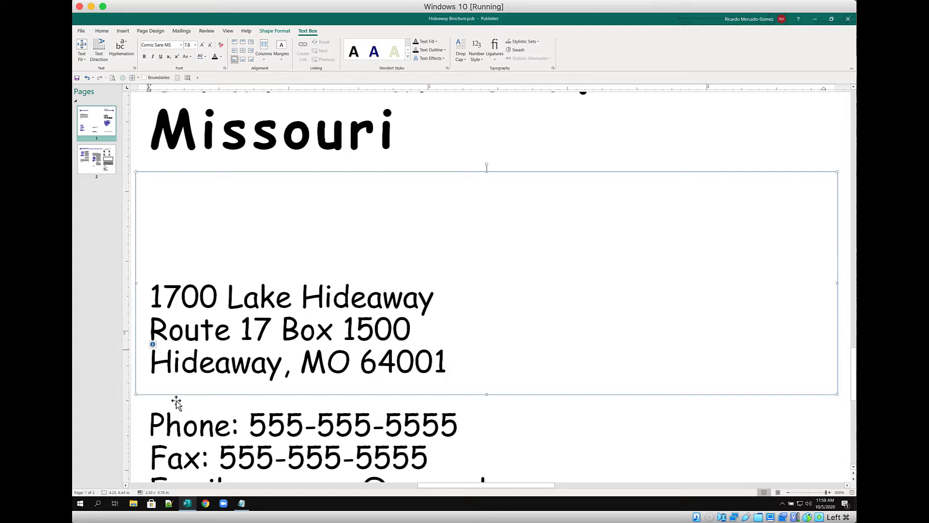
left_click(176, 299)
Replace the placeholder contact text with the park's phone and fax lines and begin the Email line
scroll(281, 303, "down", 6)
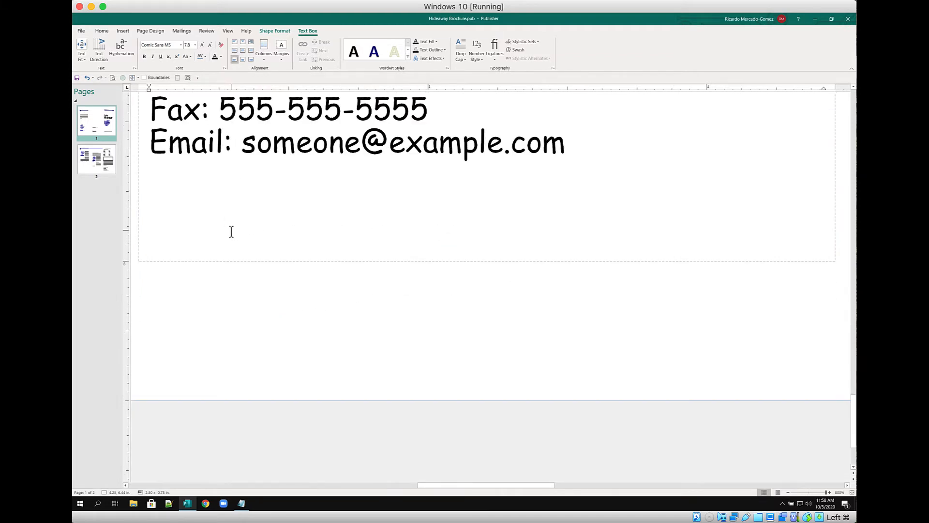
scroll(229, 233, "up", 1)
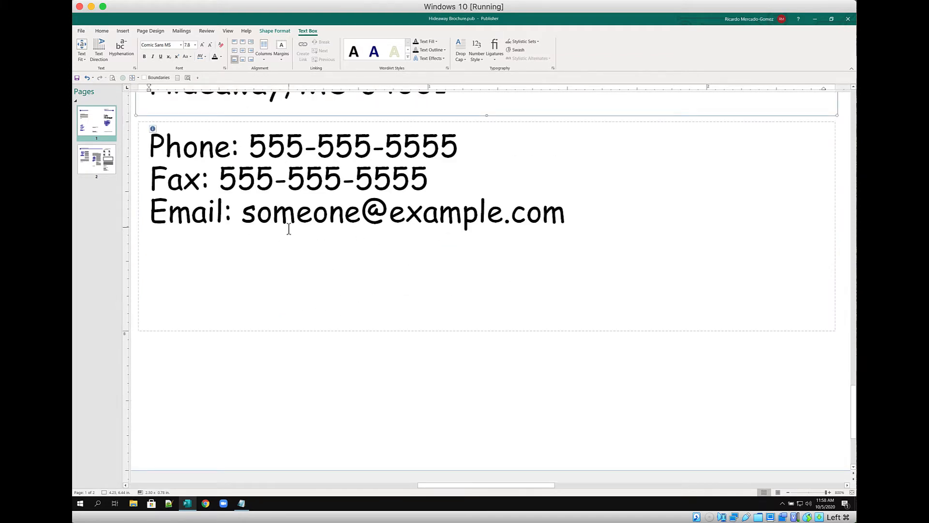
left_click(564, 215)
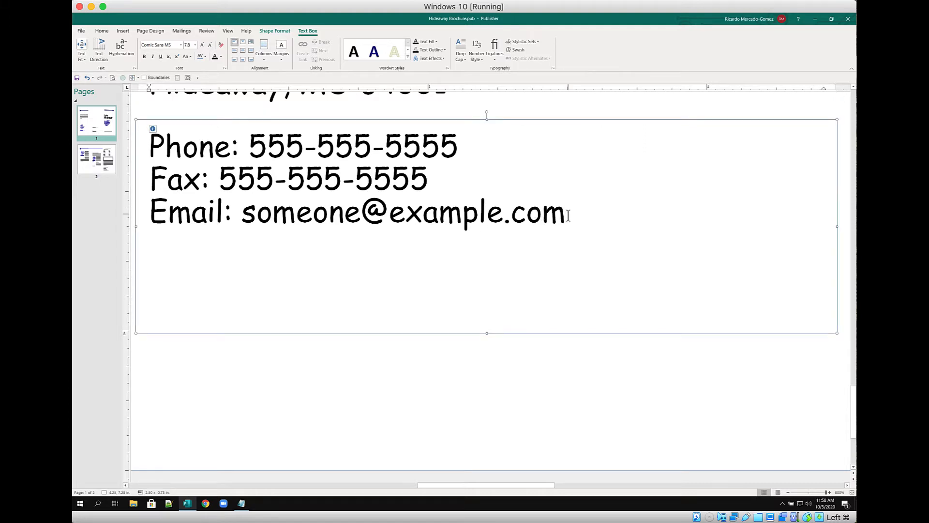
key("ctrl+a")
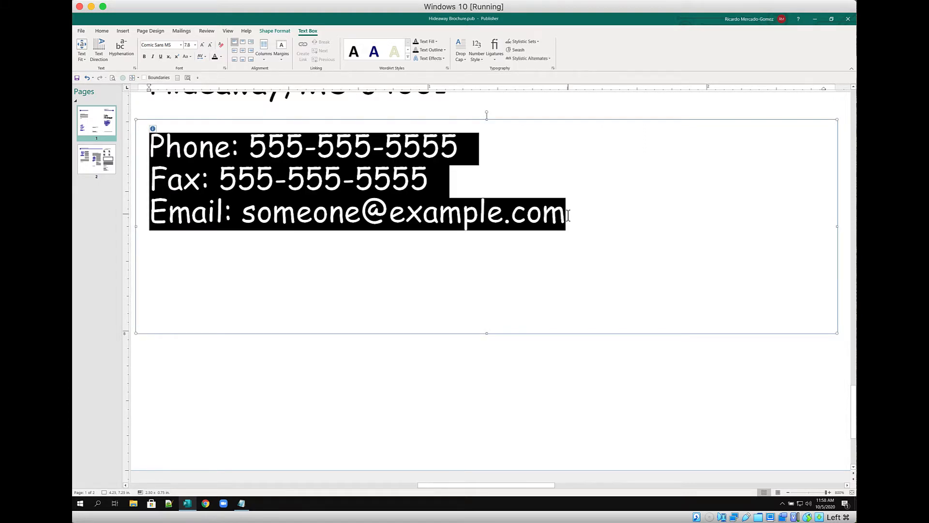
type("Phone")
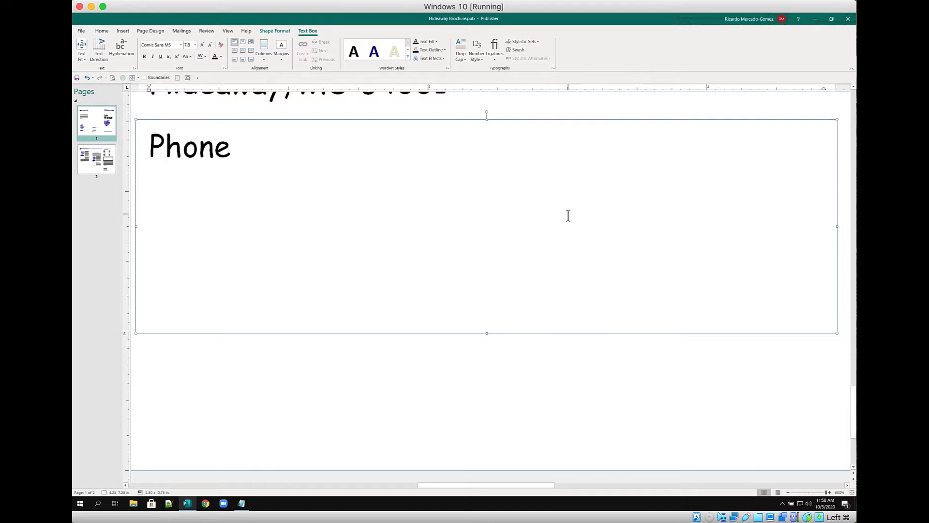
type(": 81")
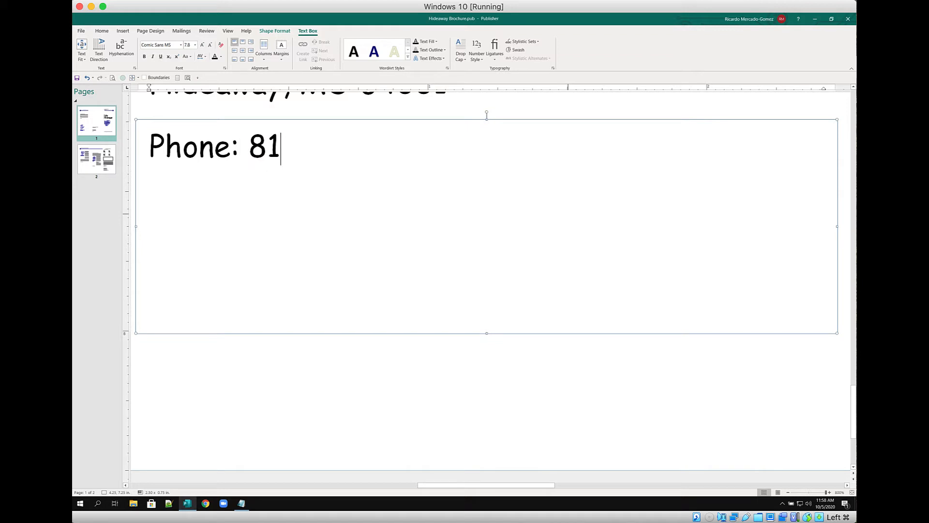
type("6-5")
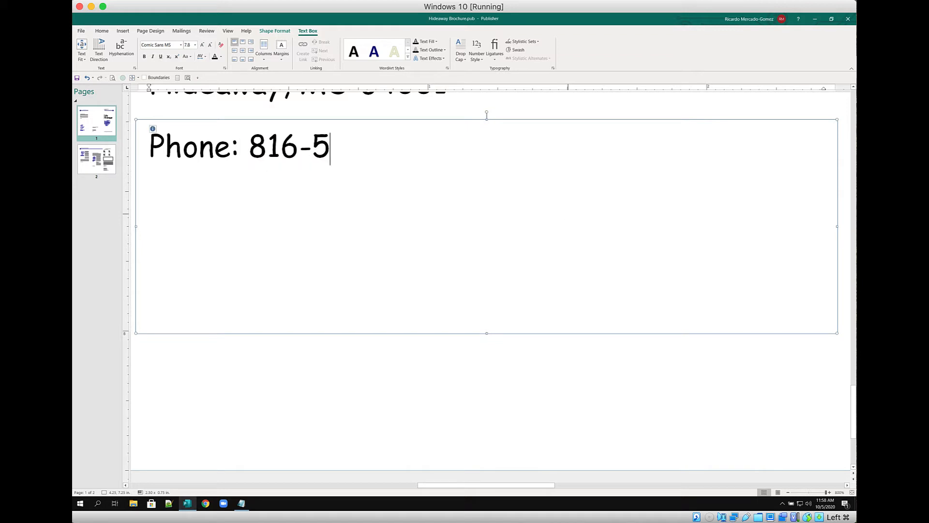
type("55-4")
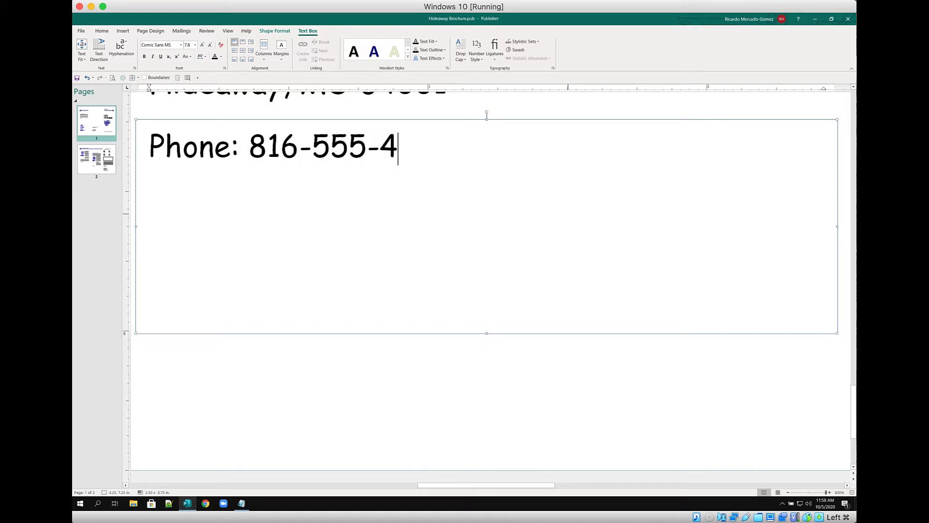
type("850")
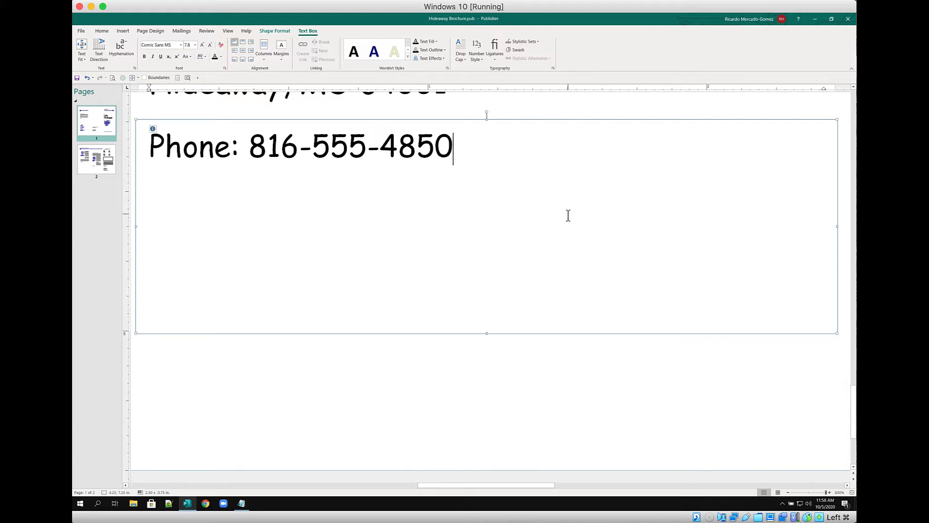
key("Return")
type("Fax:")
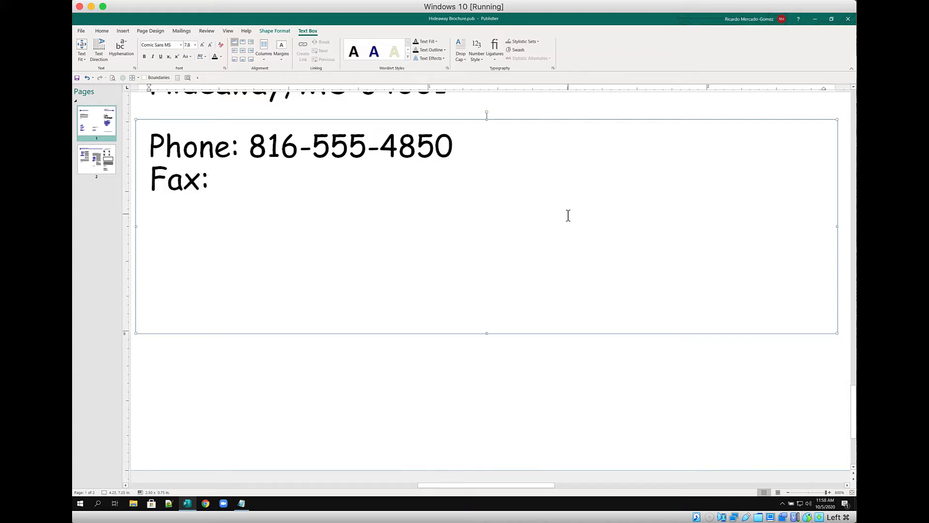
type(" 816")
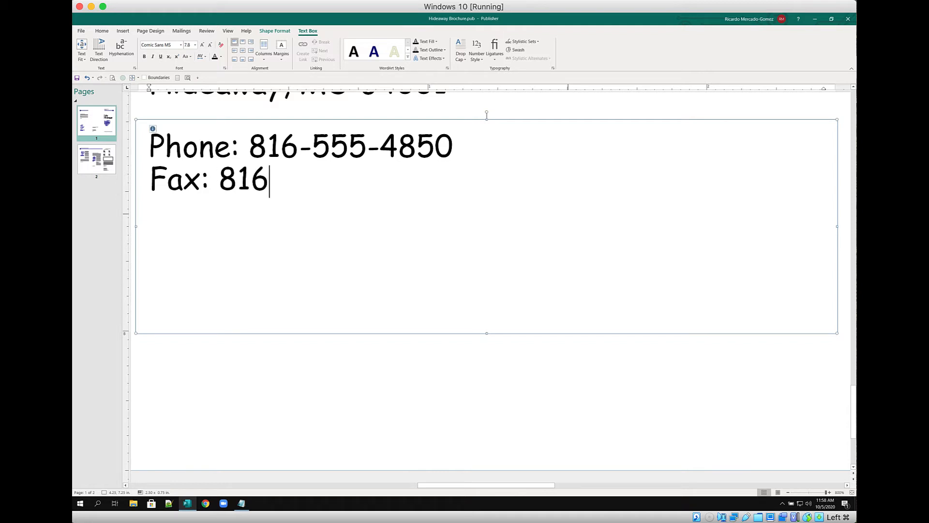
type("-55")
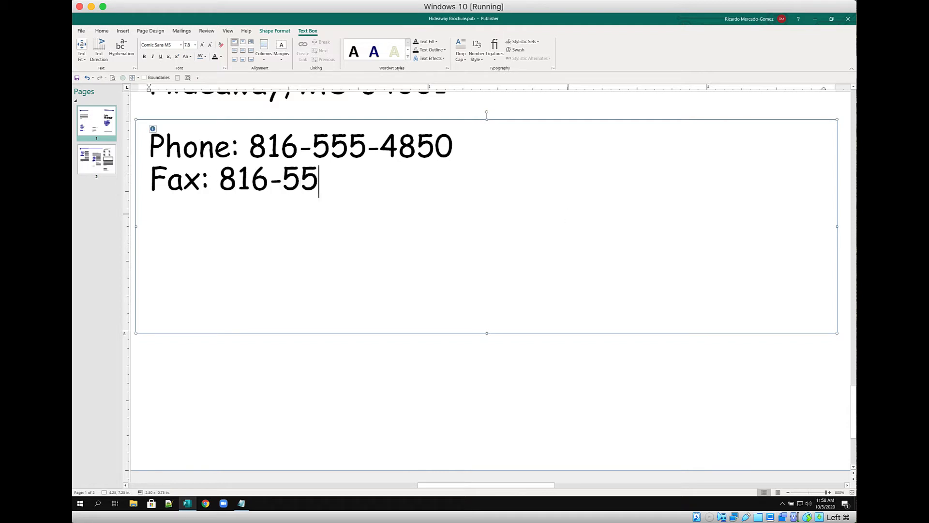
type("5-48")
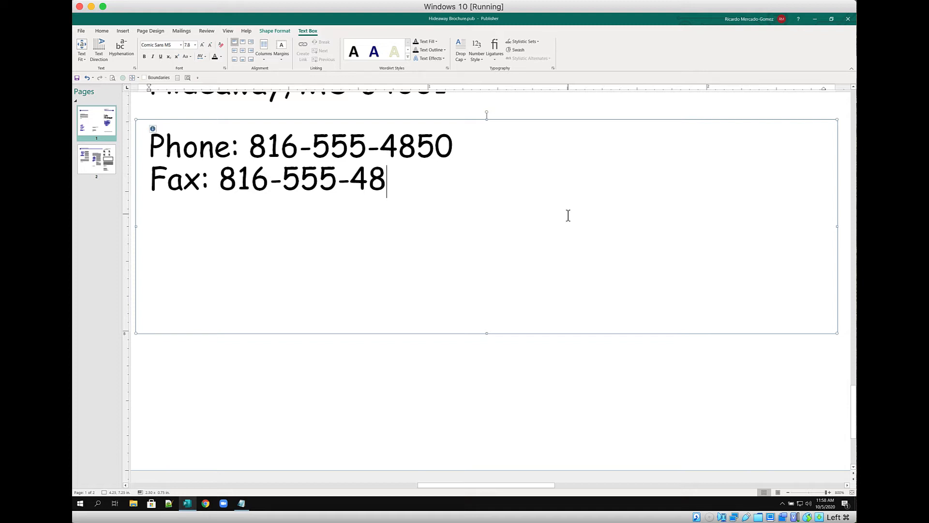
type("51")
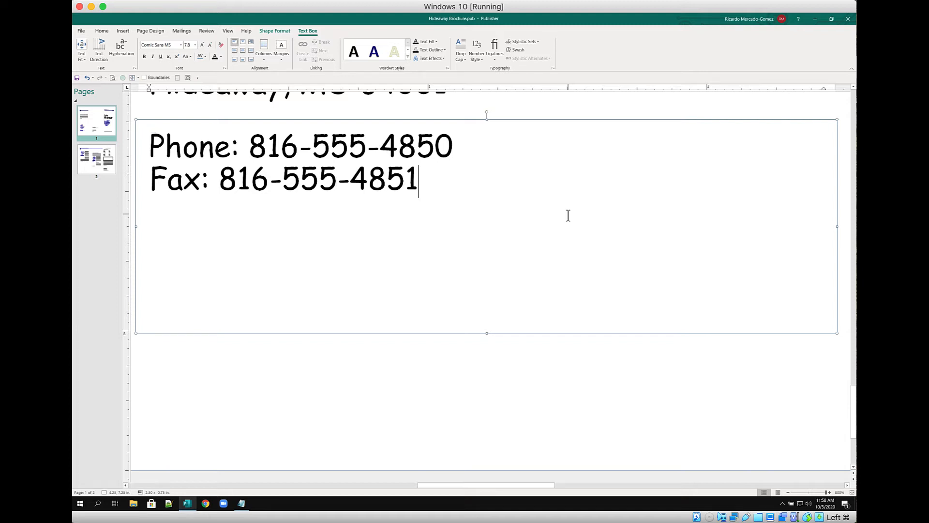
key("Return")
type("Email: ")
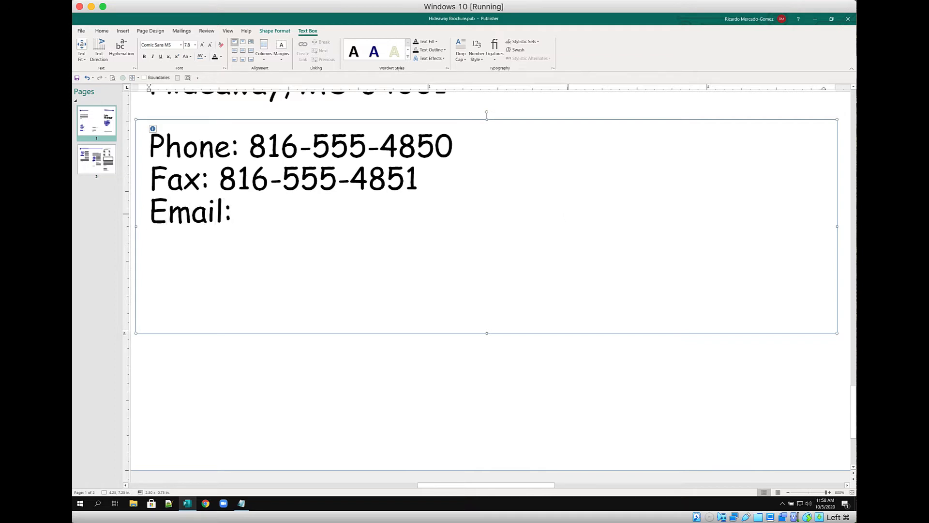
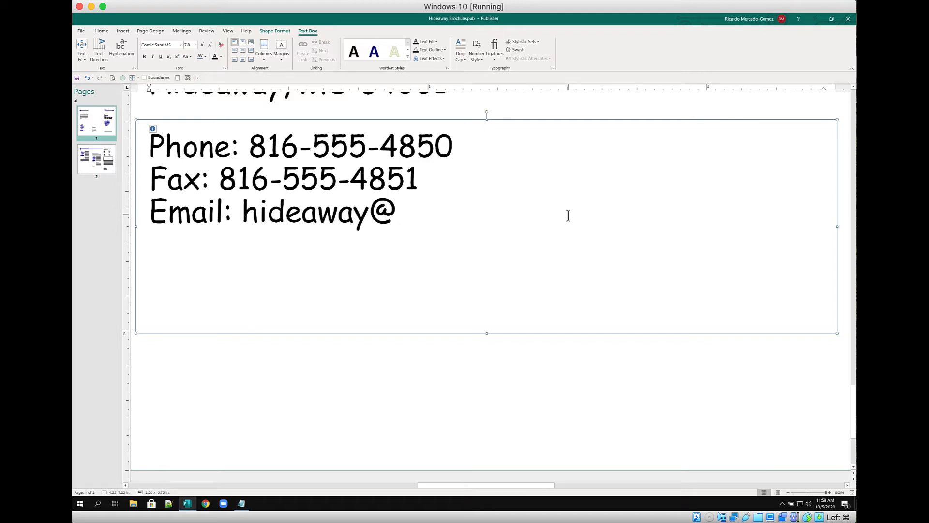
Finish the park's email address on the Email line, undoing accidental overwrites of the contact text
key("ctrl+a")
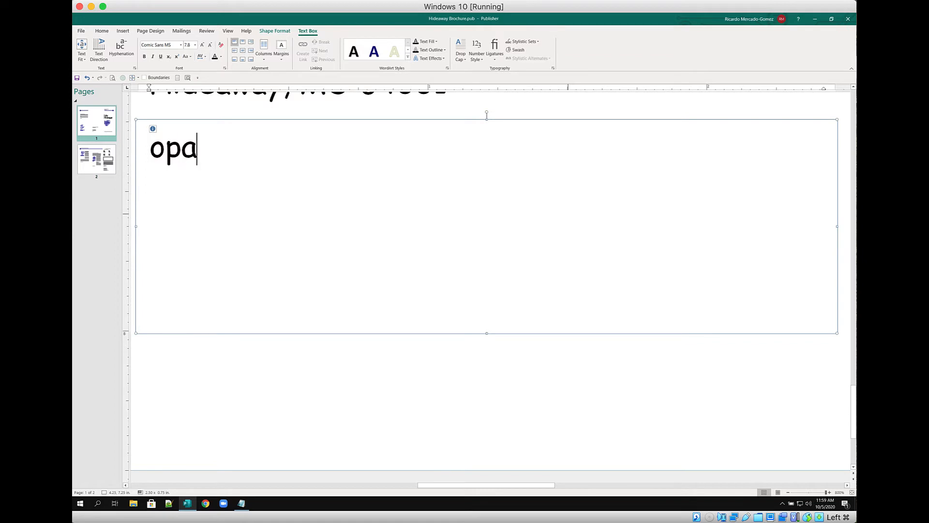
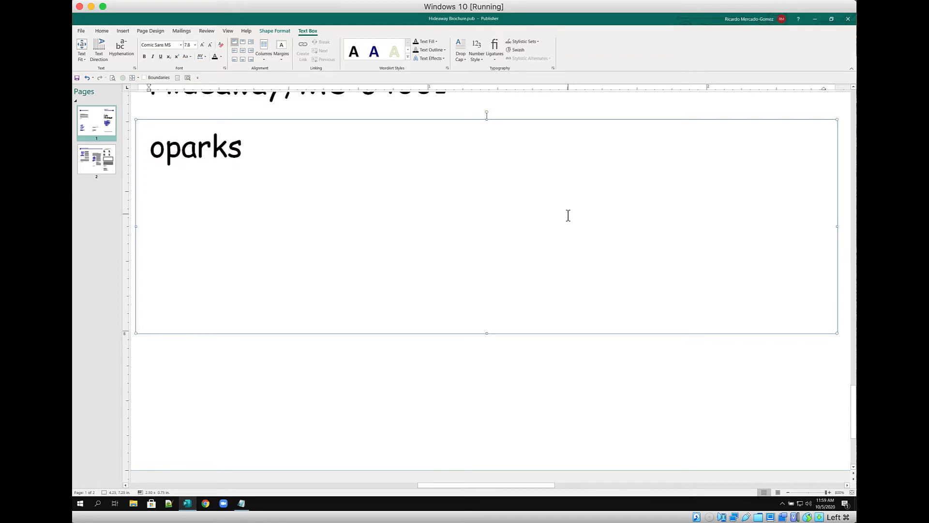
key("ctrl+z")
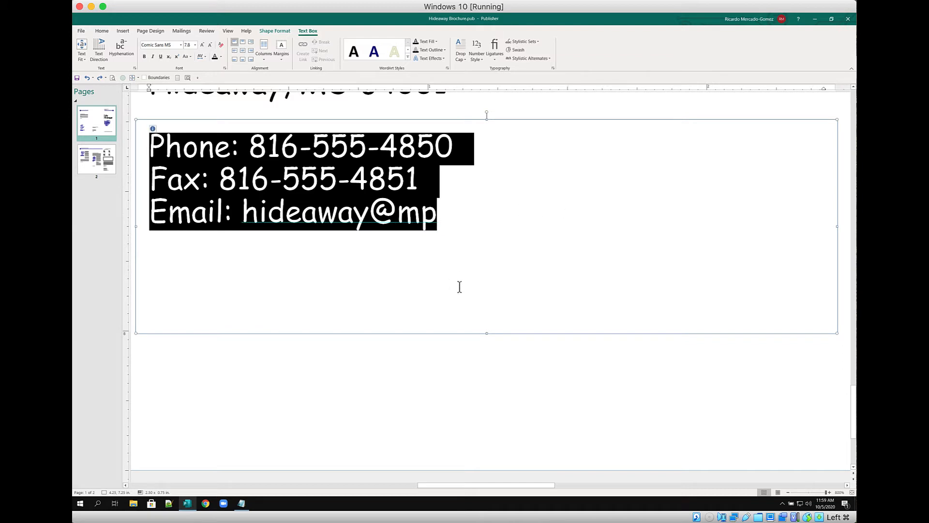
left_click(420, 235)
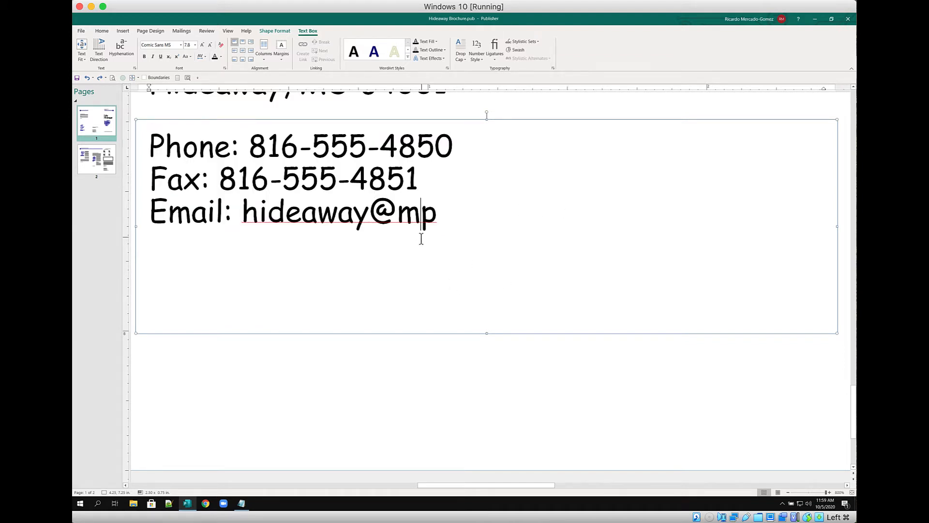
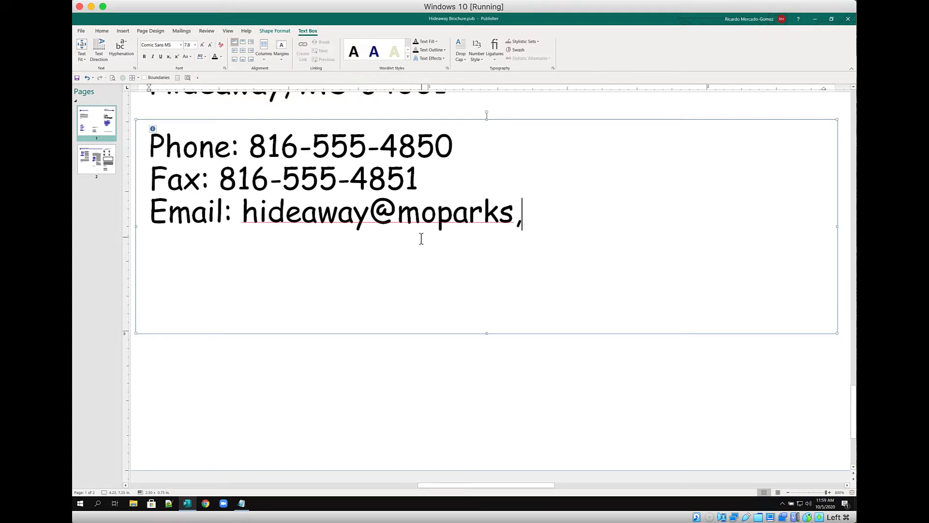
key("ctrl+a")
key("Delete")
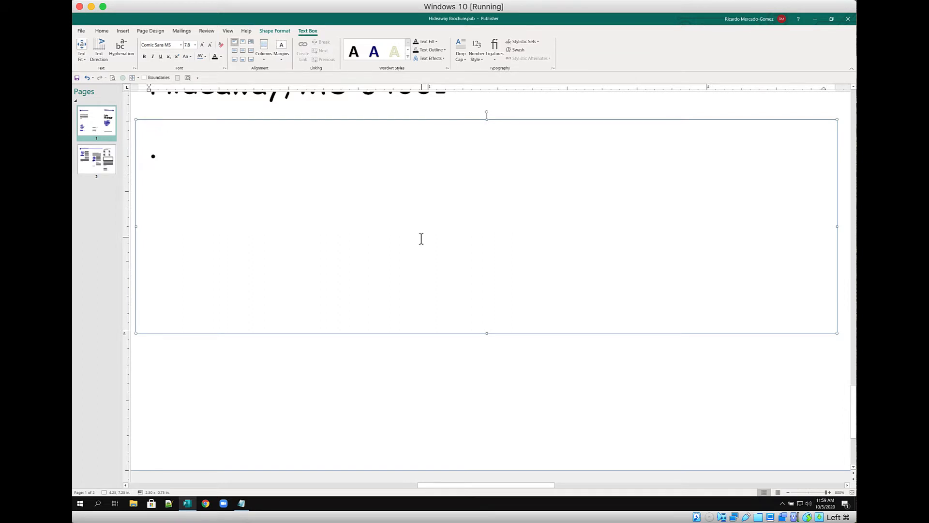
key("ctrl+z")
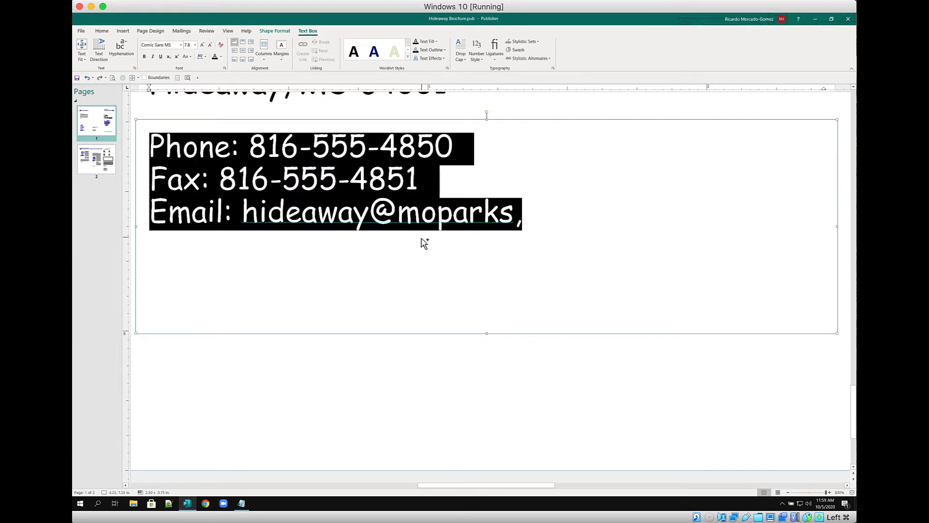
left_click(520, 222)
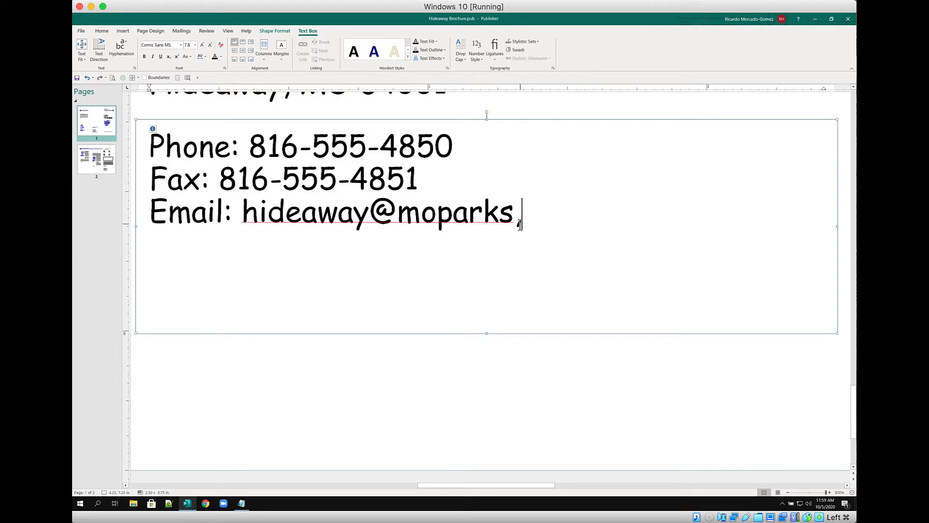
key("ctrl+a")
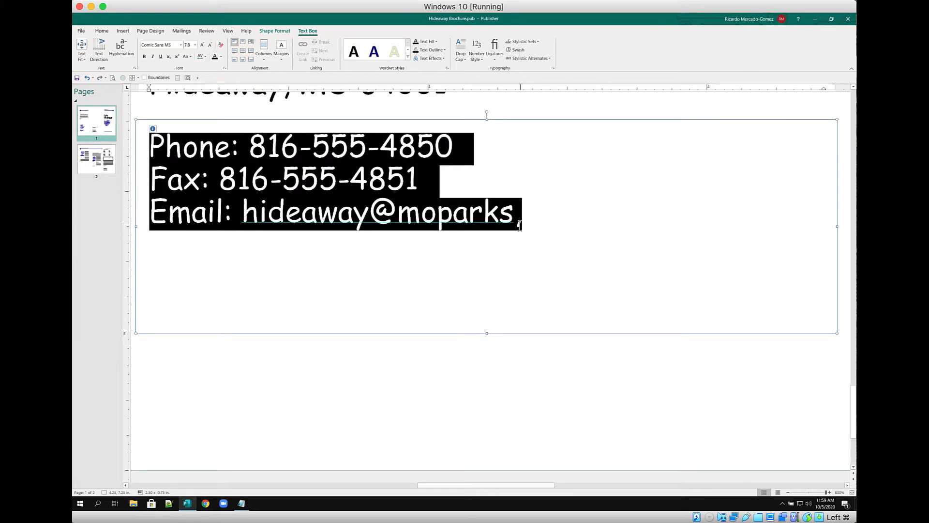
left_click(520, 224)
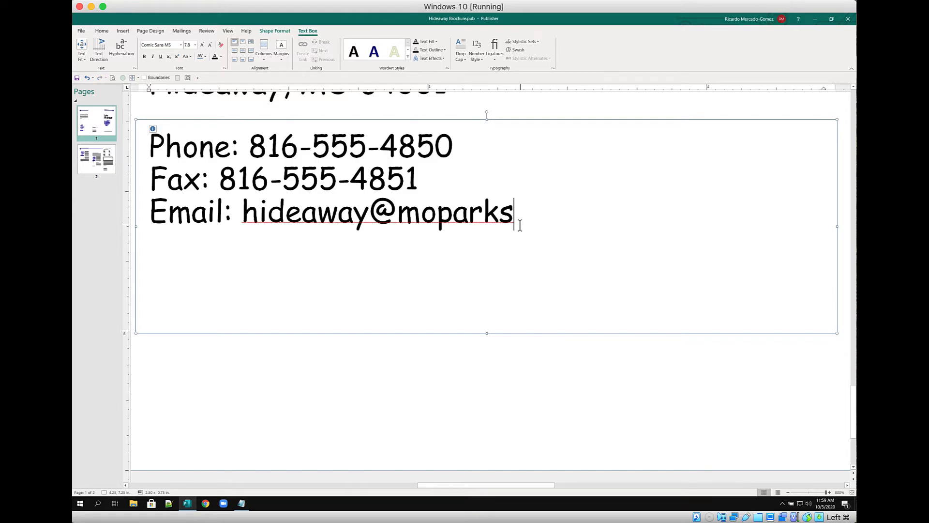
type(".gov")
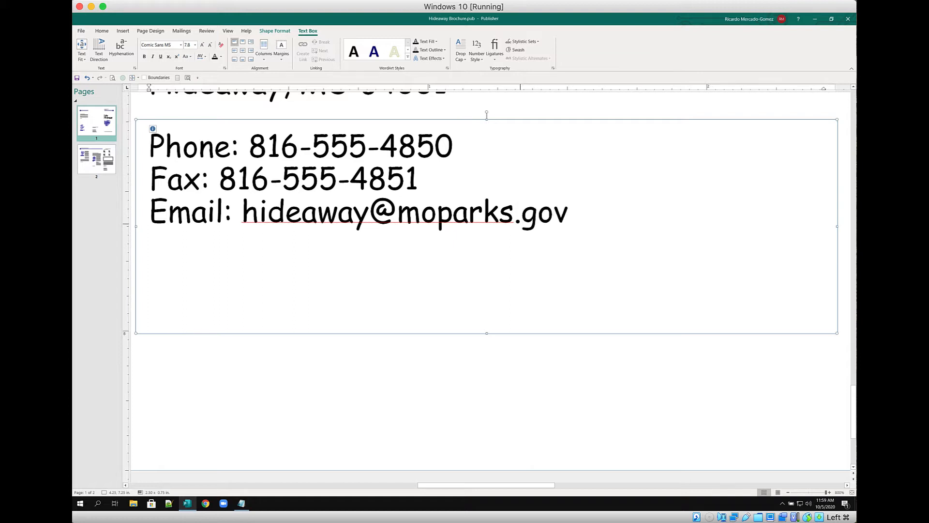
key("Return")
type("www")
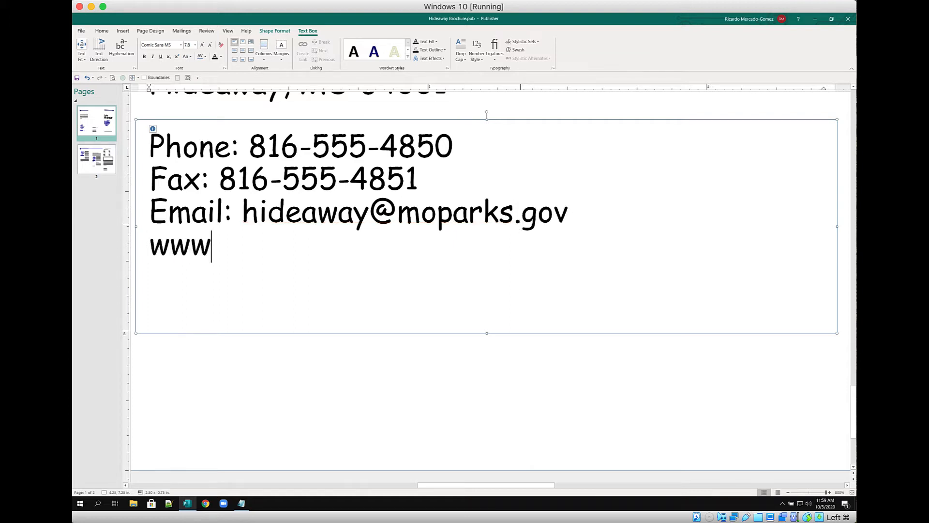
type(".lakehidew")
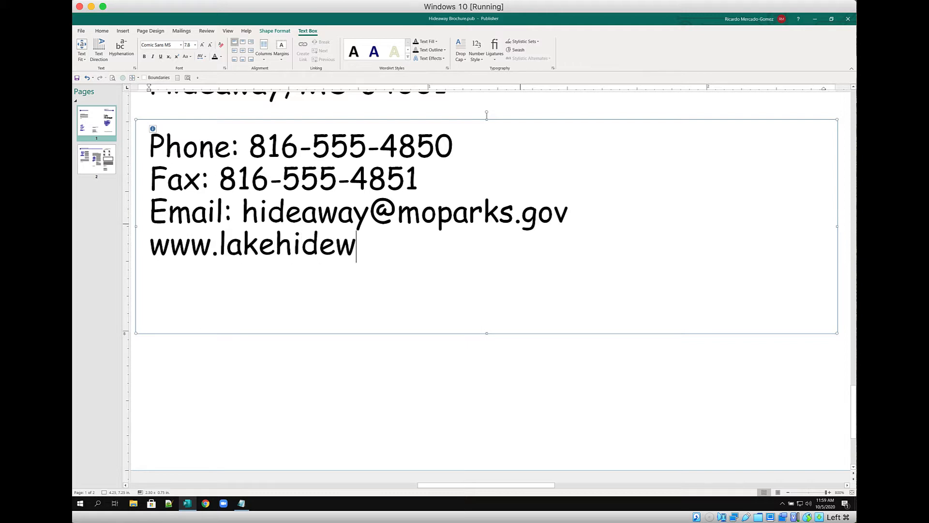
key("ctrl+a")
type("away")
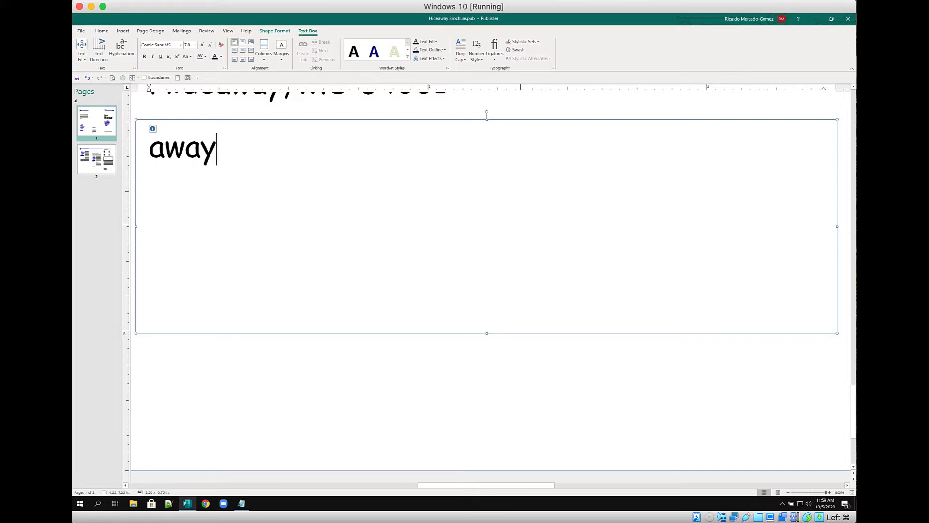
key("ctrl+z")
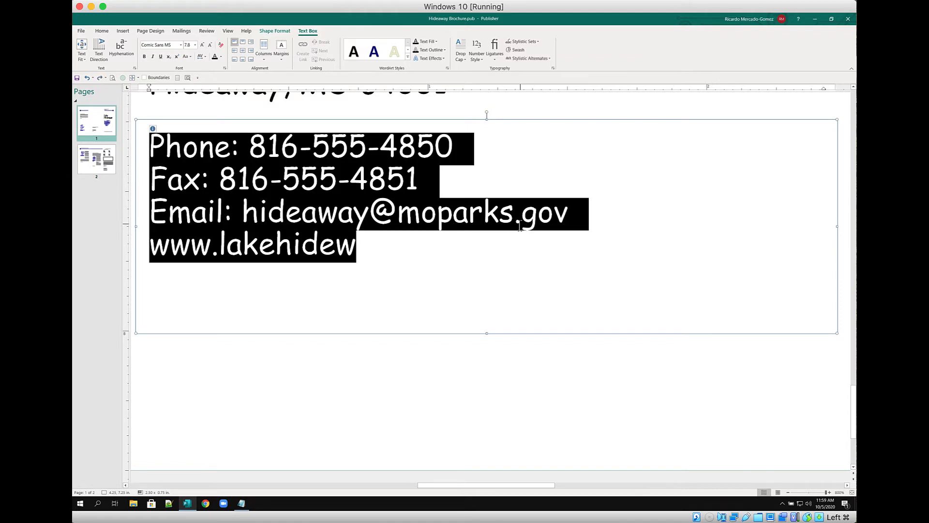
left_click(351, 262)
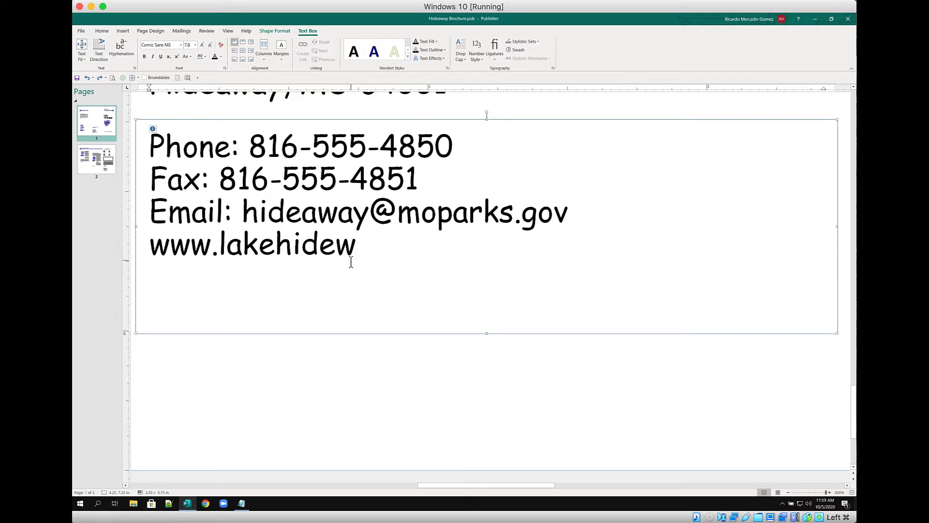
key("Left")
type("a")
key("Right")
type("ay")
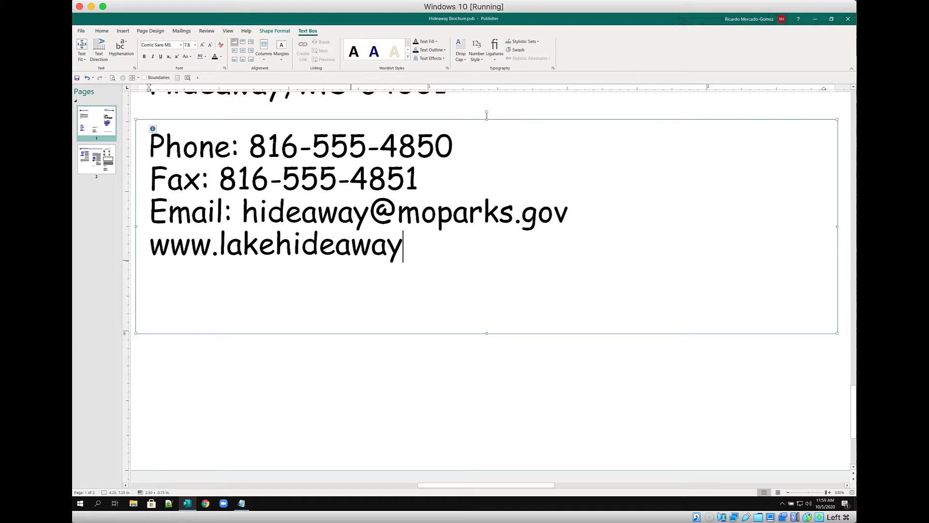
type(".mo.gov")
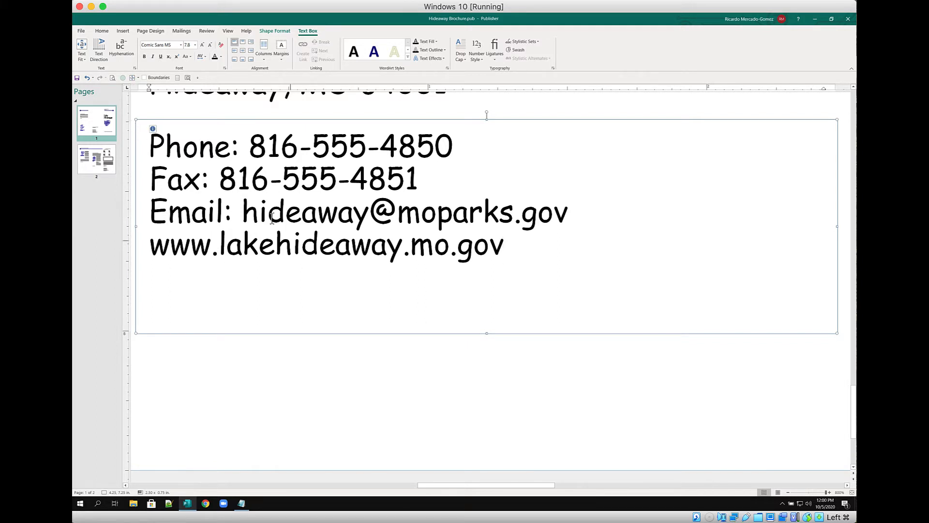
With the whole page shown, set both the address box and the phone/email box to Best Fit
left_click(178, 78)
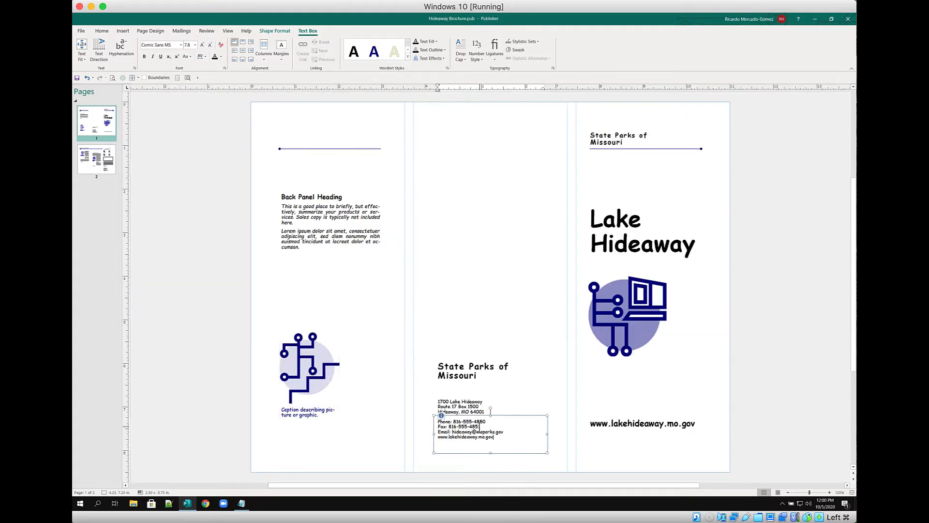
left_click(473, 406)
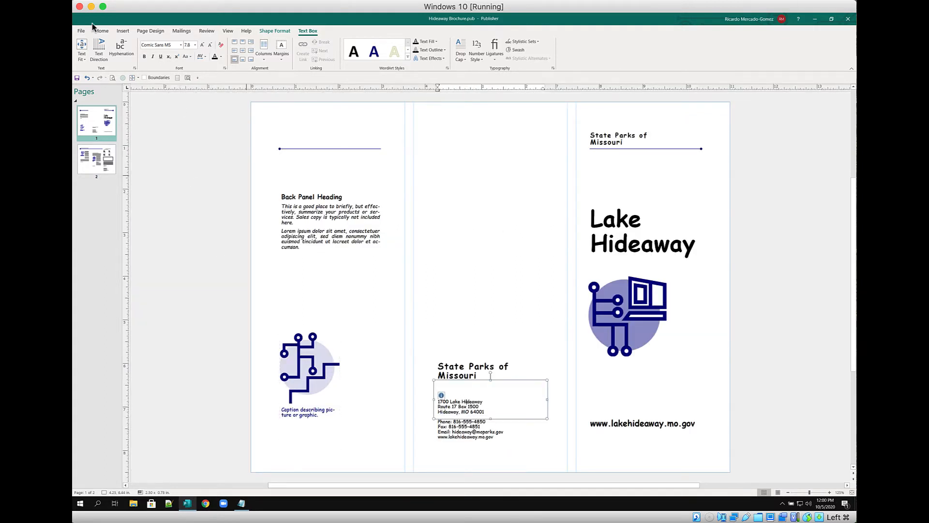
left_click(135, 77)
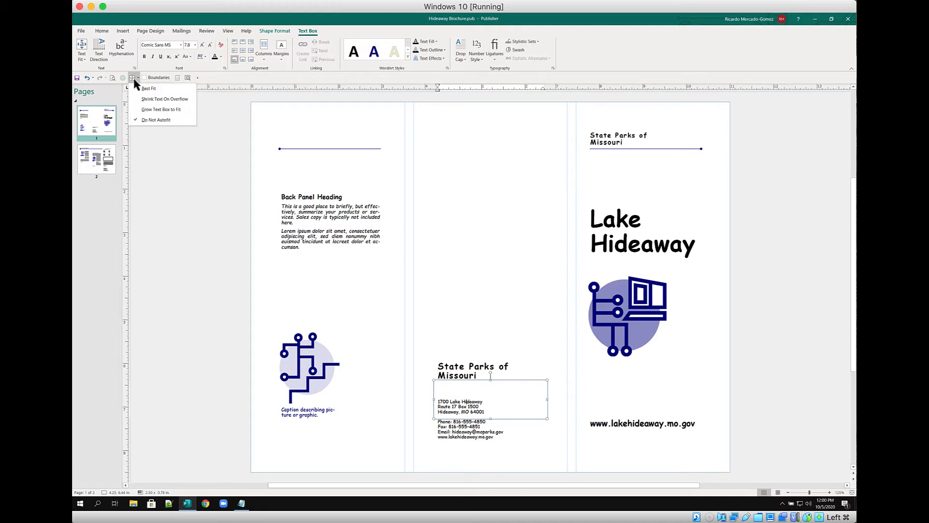
left_click(145, 91)
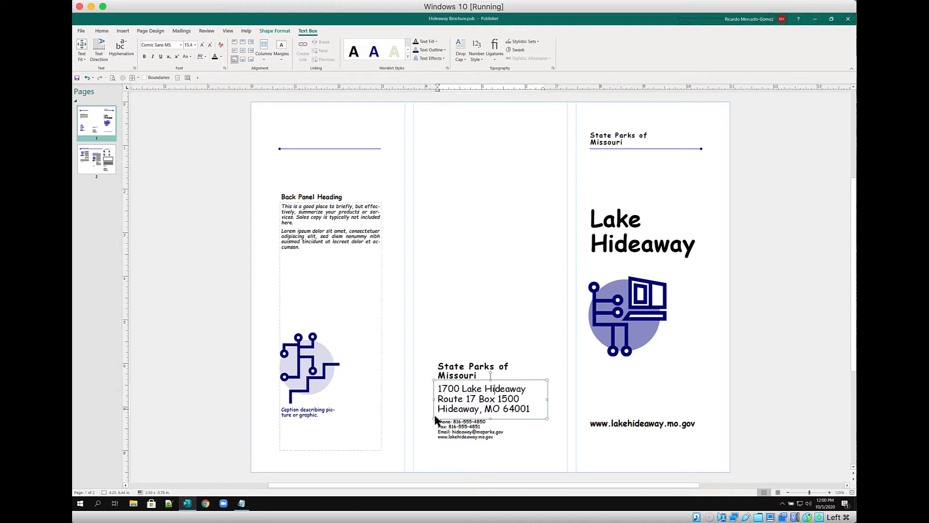
left_click(447, 427)
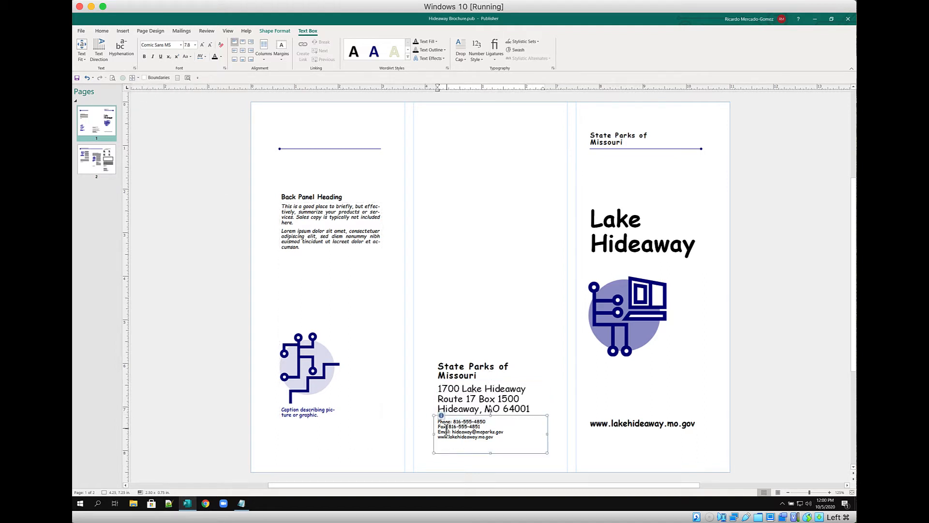
left_click(138, 77)
left_click(140, 92)
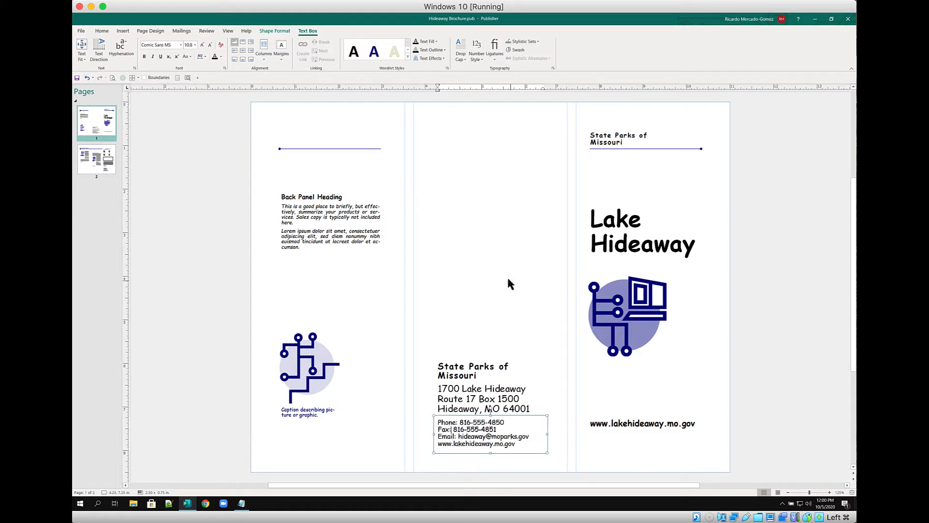
Check the contact details and State Parks of Missouri boxes on page 2, then return to page 1
left_click(92, 164)
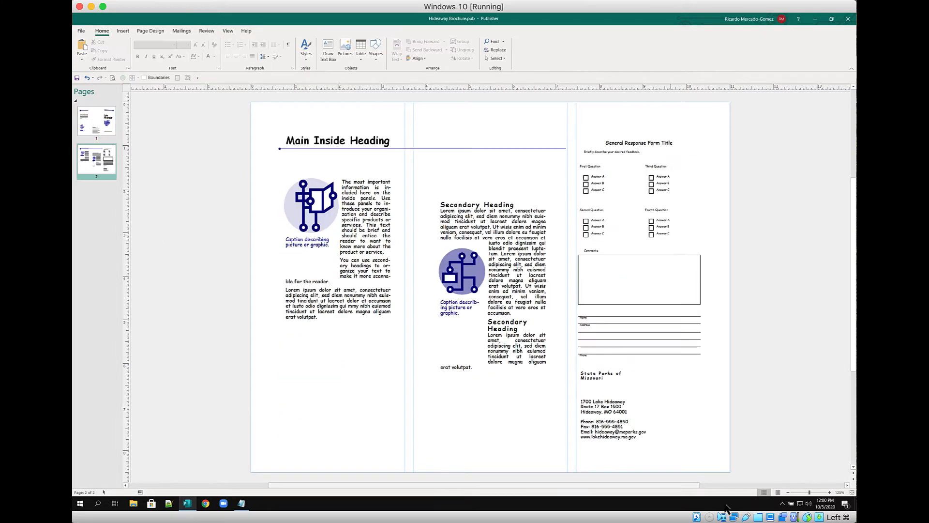
left_click(611, 417)
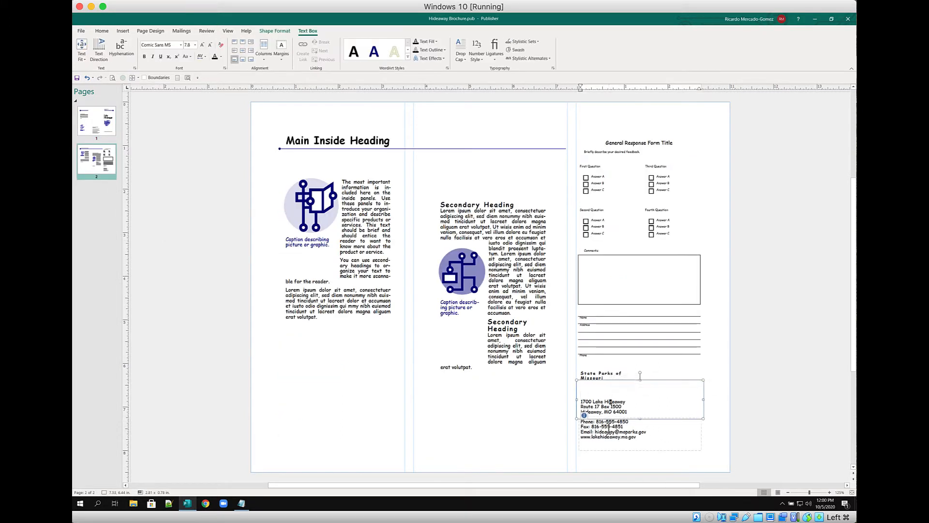
left_click(602, 371)
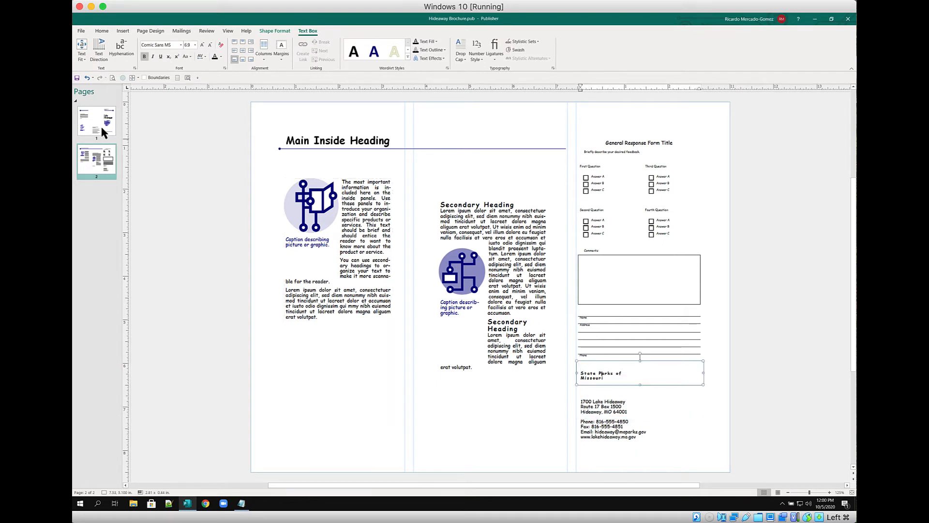
left_click(90, 117)
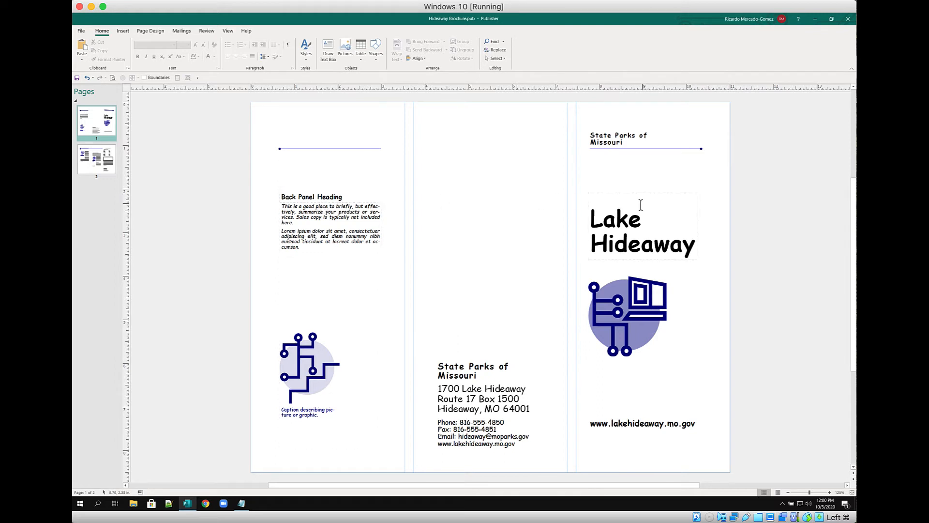
Replace the Back Panel Heading with 'Camping & Hiking' and set it to Best Fit
triple_click(306, 197)
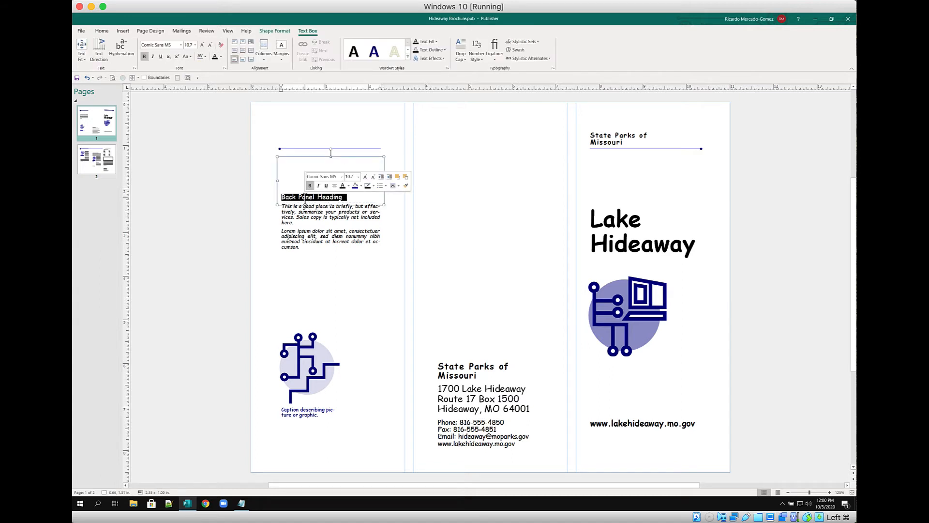
type("Campin")
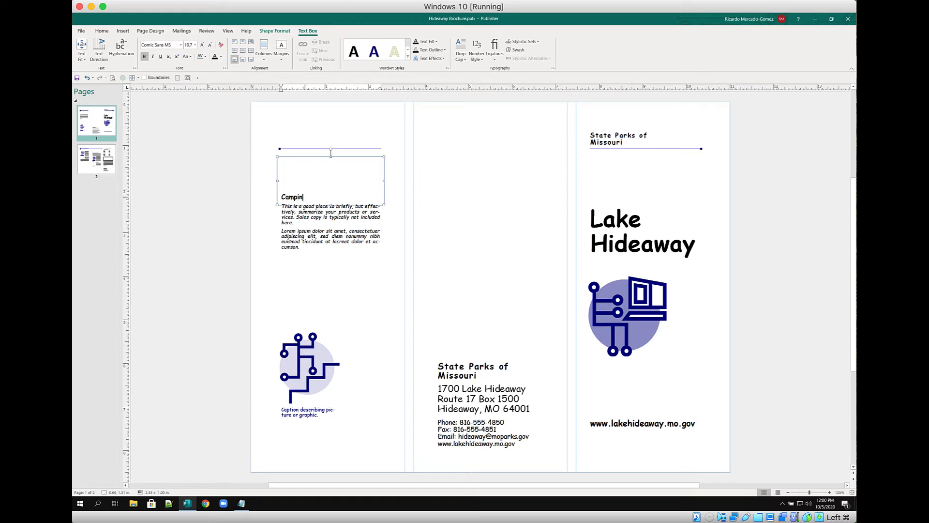
type("g & Hiking")
left_click(137, 78)
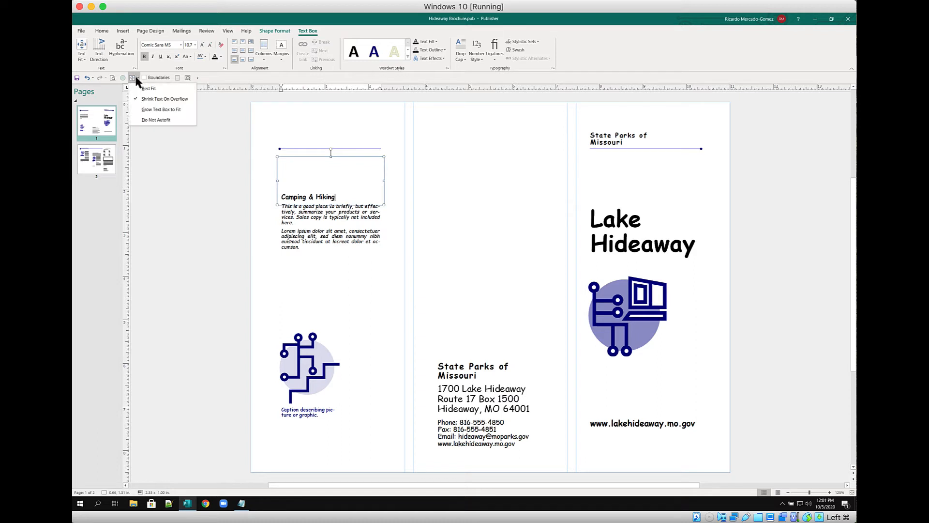
left_click(145, 90)
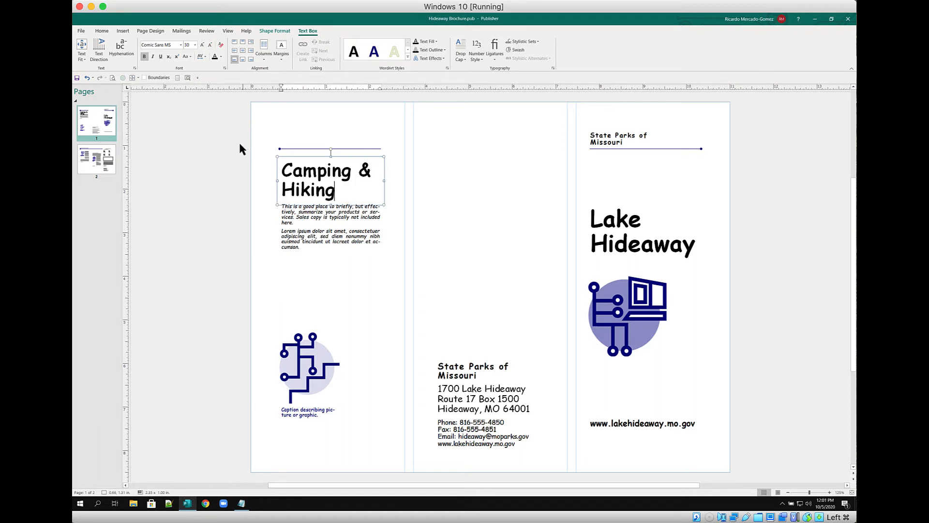
Select all the placeholder body text below the heading, then deselect it
left_click(308, 213)
key("ctrl+a")
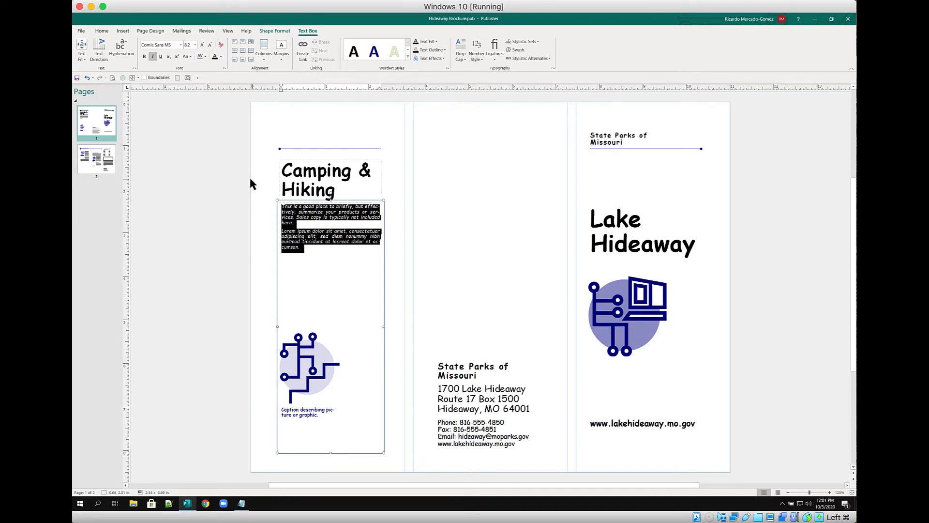
left_click(237, 171)
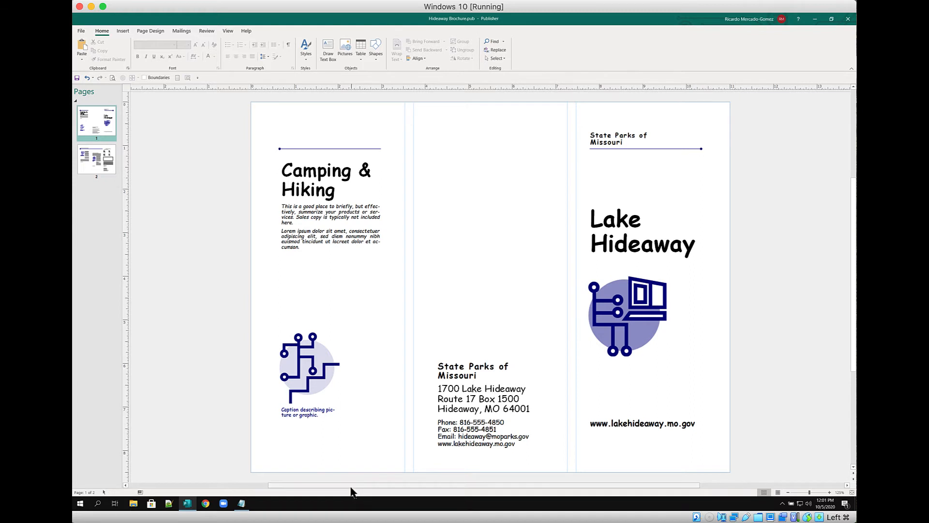
left_click_drag(354, 485, 243, 486)
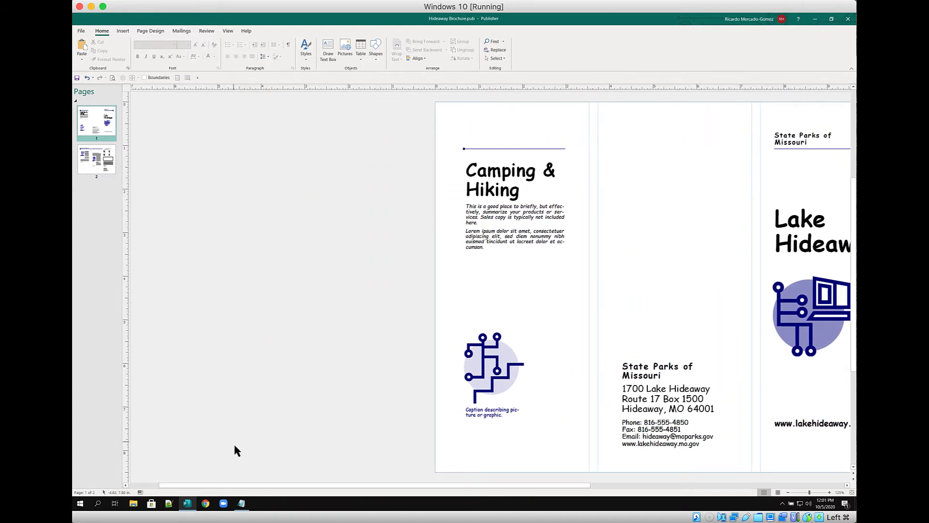
mouse_move(249, 485)
left_mouse_down()
mouse_move(222, 485)
mouse_move(237, 486)
left_mouse_up()
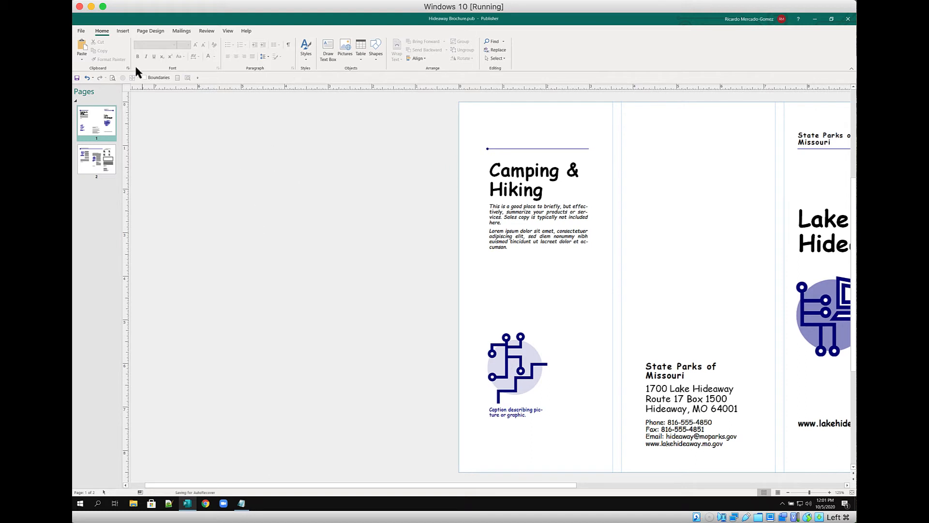
left_click(122, 32)
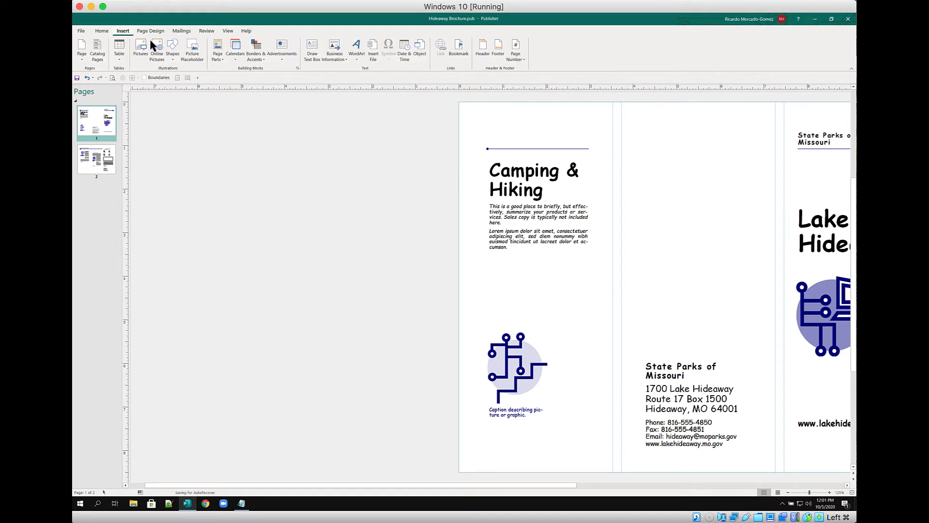
left_click(172, 49)
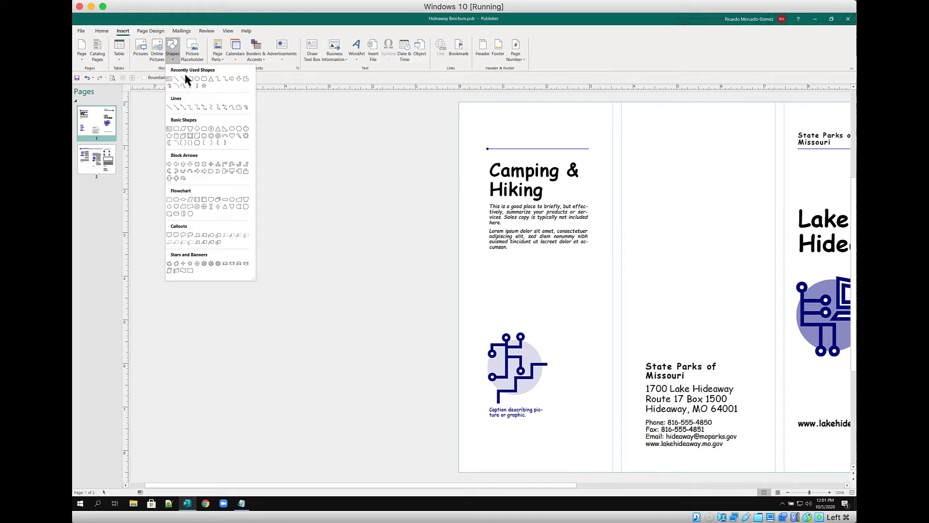
left_click(197, 129)
left_click_drag(199, 160, 332, 271)
left_click_drag(237, 323, 321, 379)
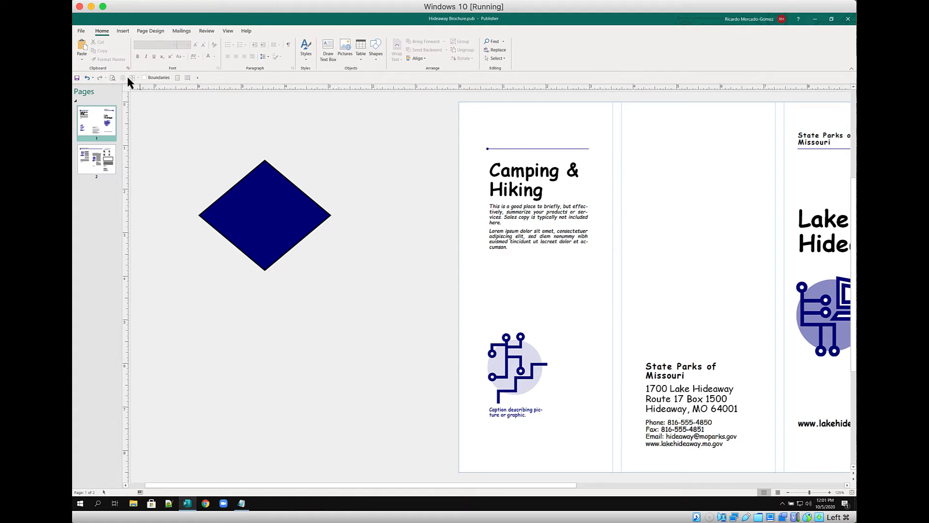
left_click(113, 78)
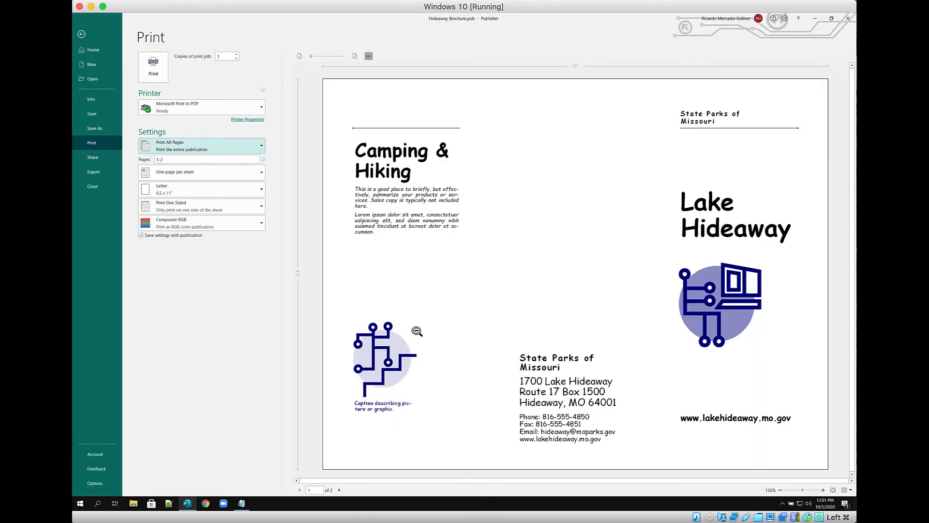
left_click(81, 34)
left_click(267, 172)
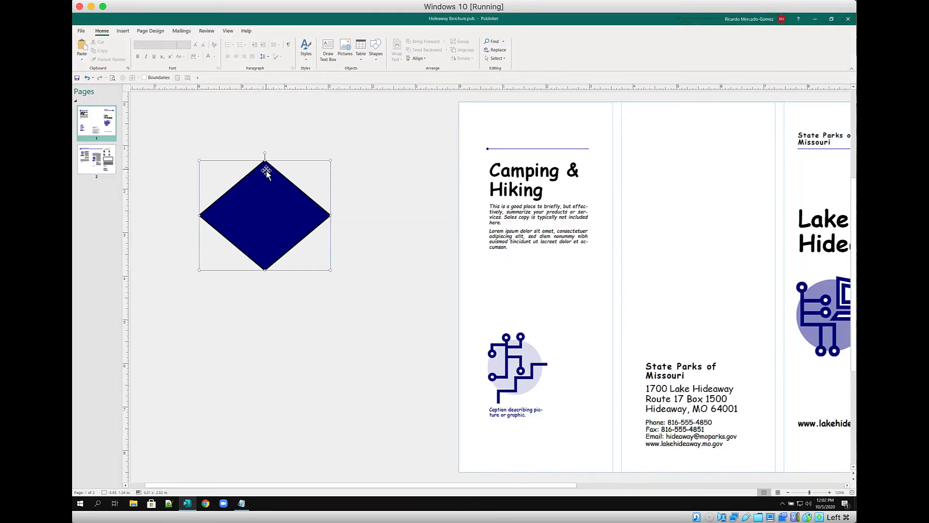
key("Delete")
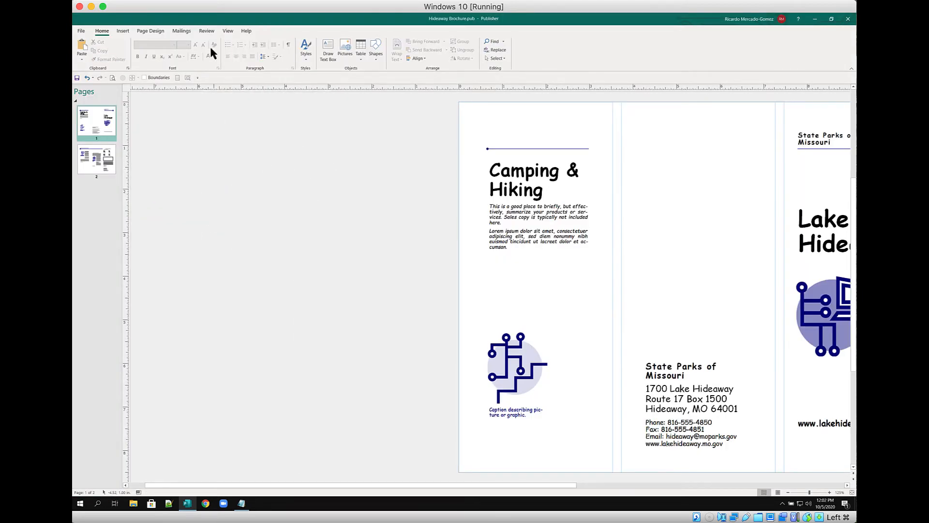
left_click(124, 33)
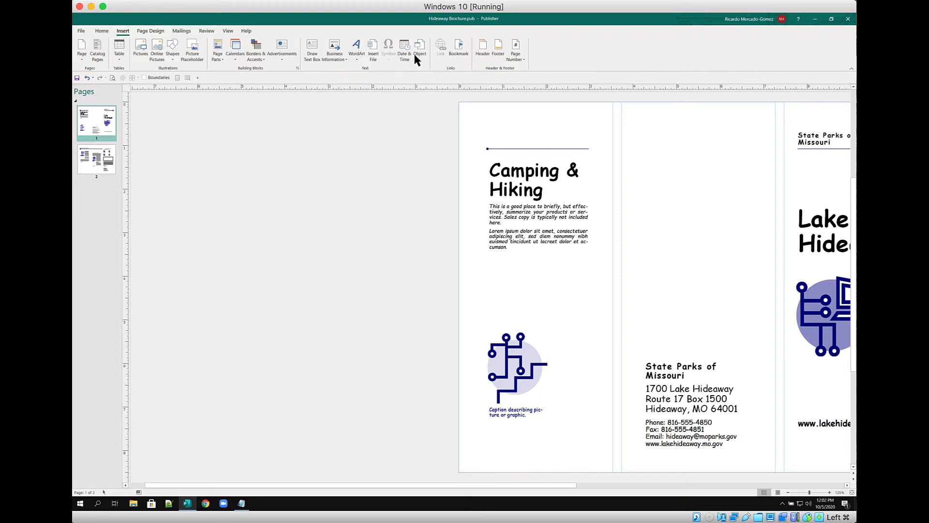
Draw a text box on the pasteboard and size it to 8.5" high by 7.5" wide
left_click(314, 54)
left_click_drag(145, 124, 328, 219)
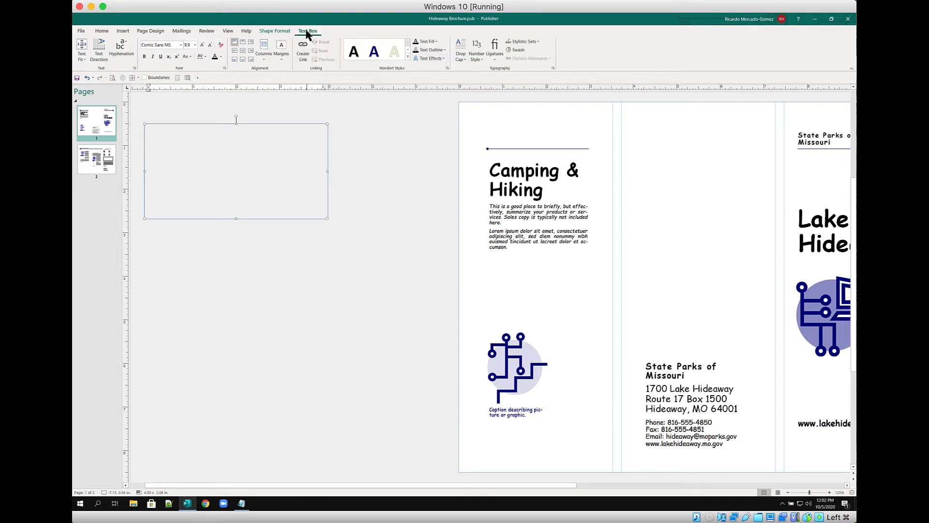
left_click(271, 31)
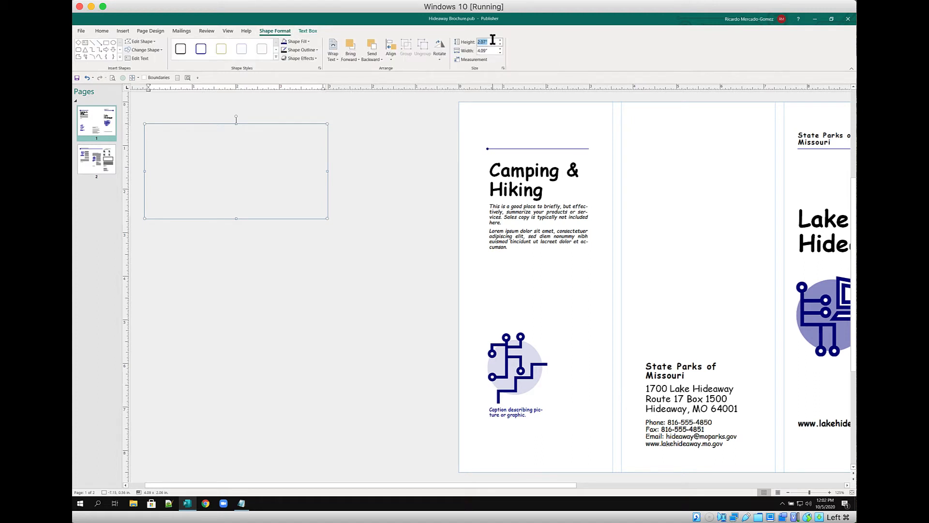
type("8.5")
key("Tab")
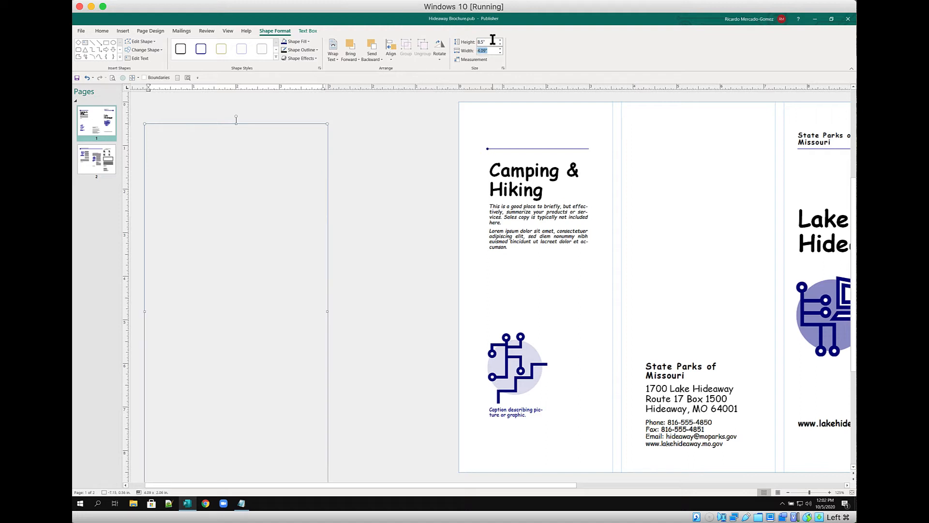
type("7.5")
key("Return")
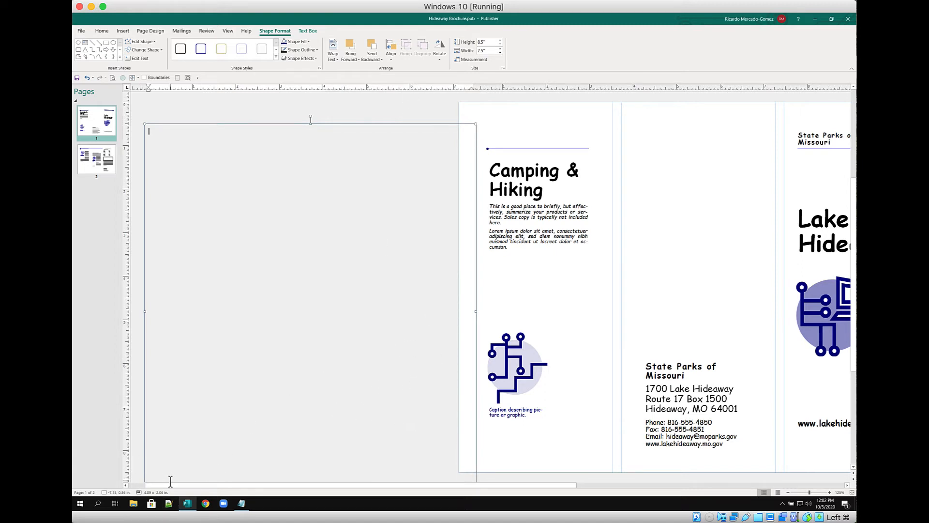
Move the new text box to the top-left of the pasteboard
left_click_drag(171, 483, 151, 485)
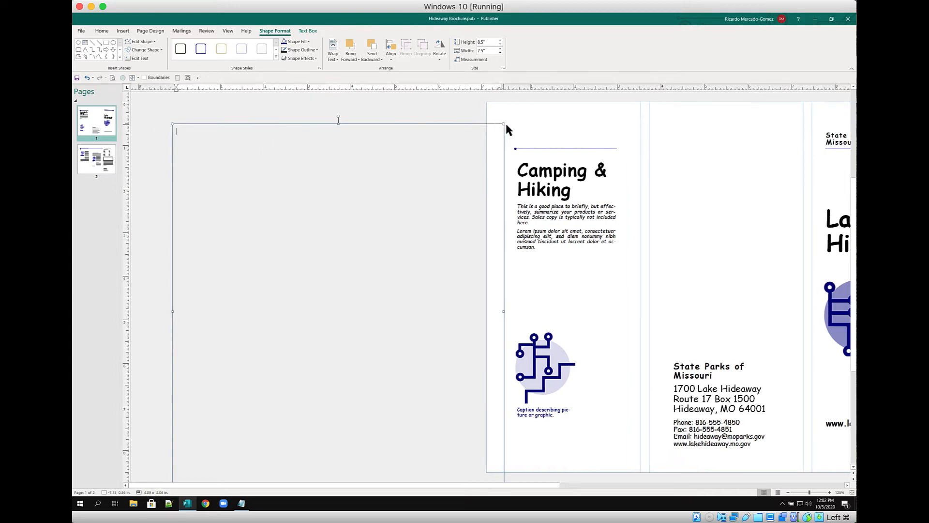
left_click(471, 125)
left_click_drag(471, 125, 442, 107)
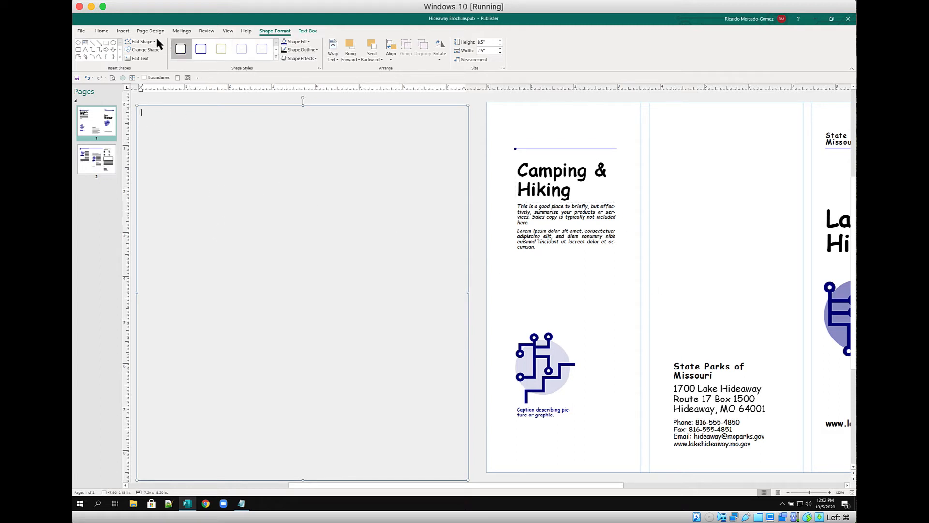
left_click(123, 31)
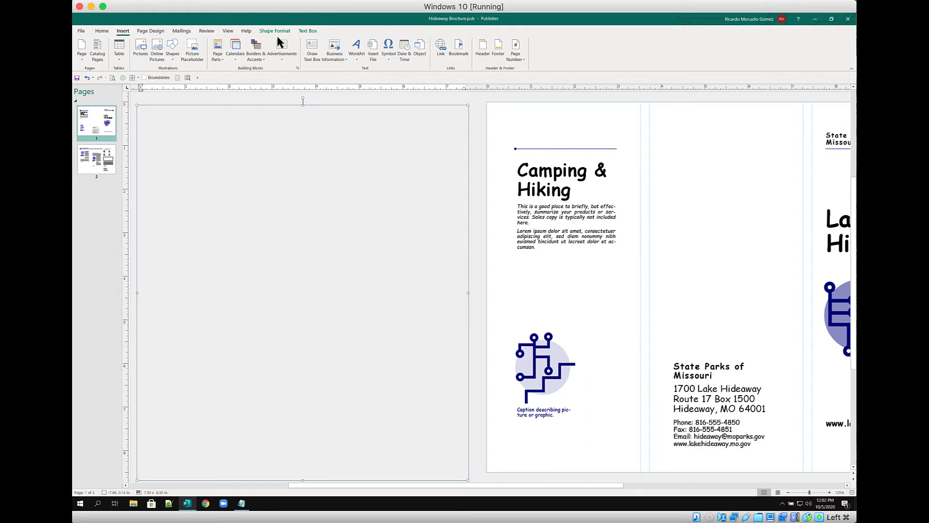
Insert CH2 - Text.txt from the _Class Use this folder into the pasteboard text box
left_click(373, 48)
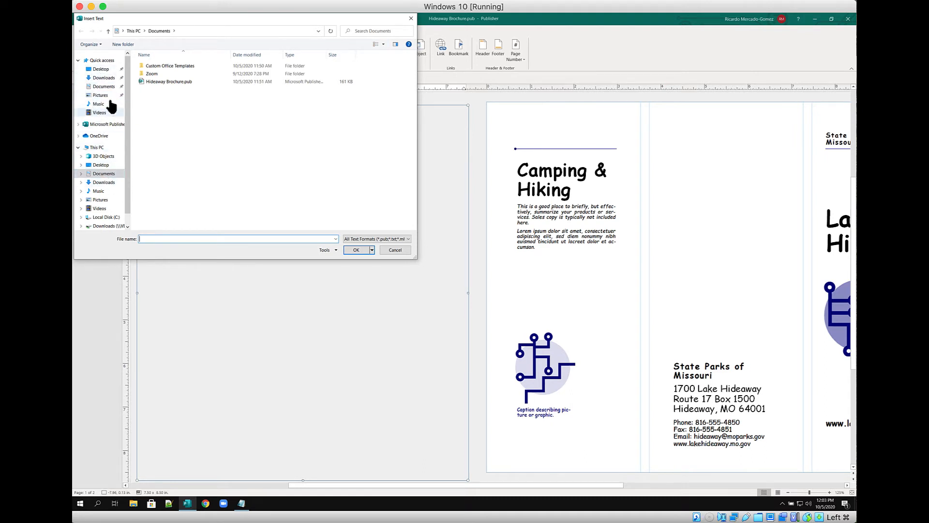
left_click(104, 78)
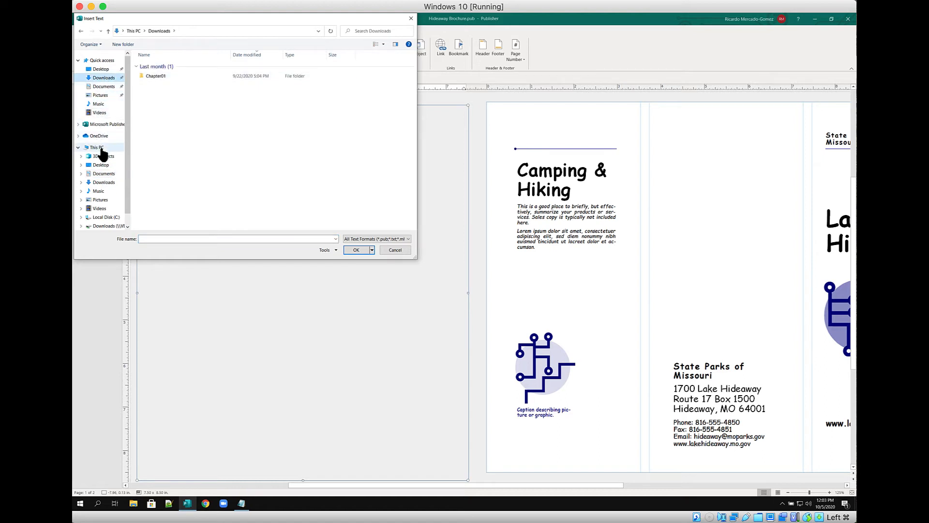
left_click(106, 226)
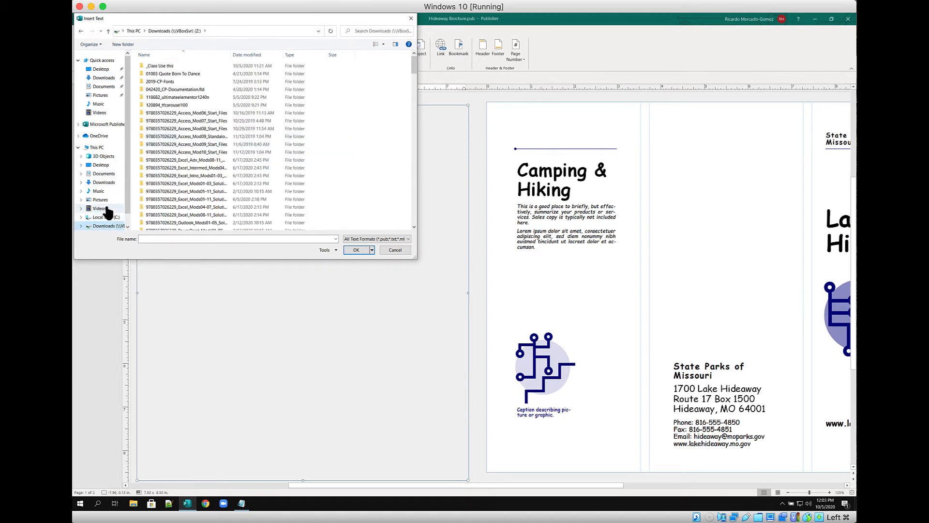
scroll(102, 210, "down", 1)
double_click(155, 66)
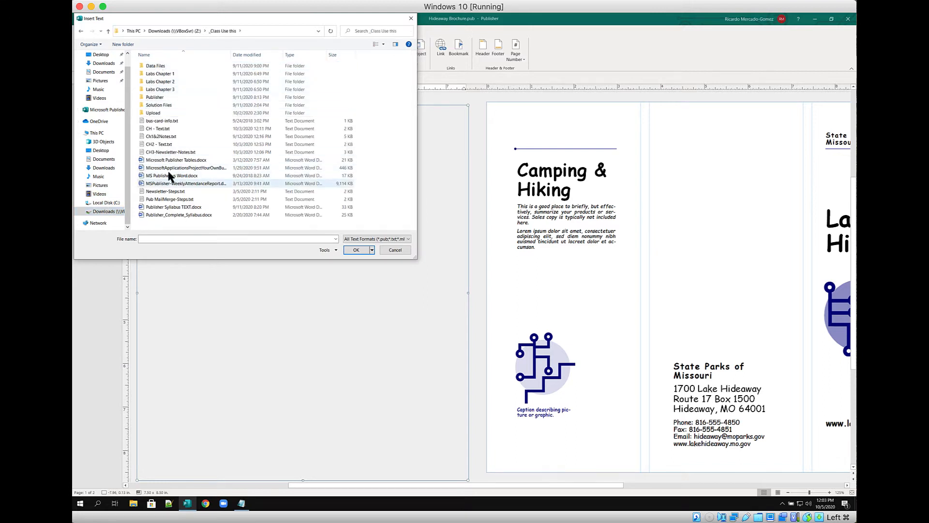
left_click(159, 144)
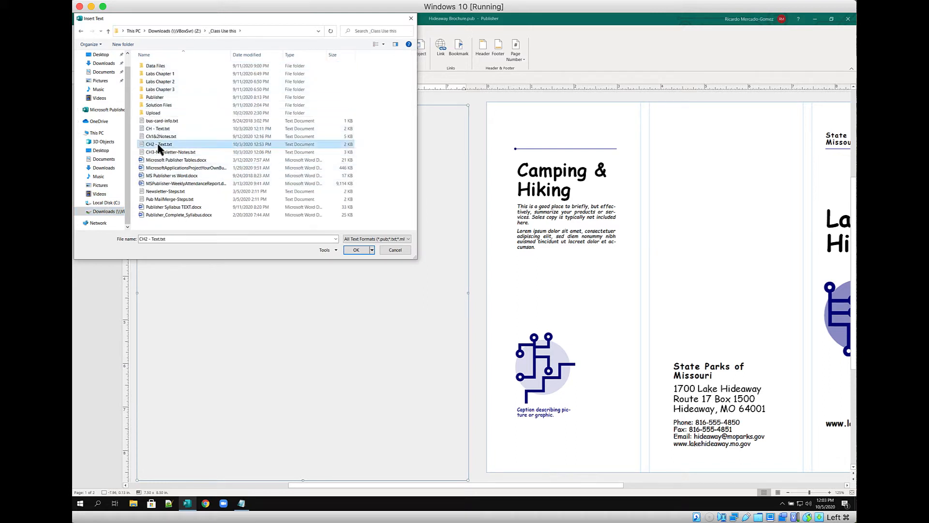
left_click(357, 250)
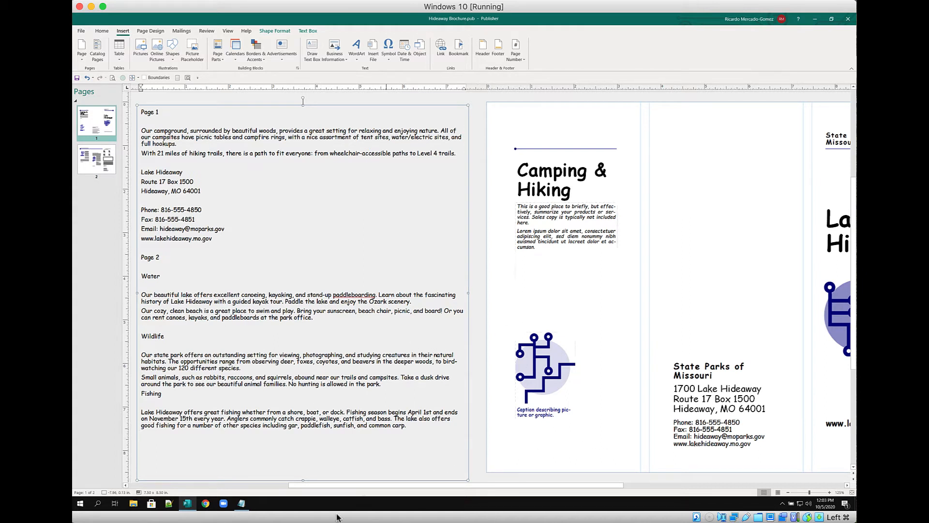
Copy the two campground paragraphs from the pasteboard box and paste them over the Camping & Hiking placeholder
left_click(541, 206)
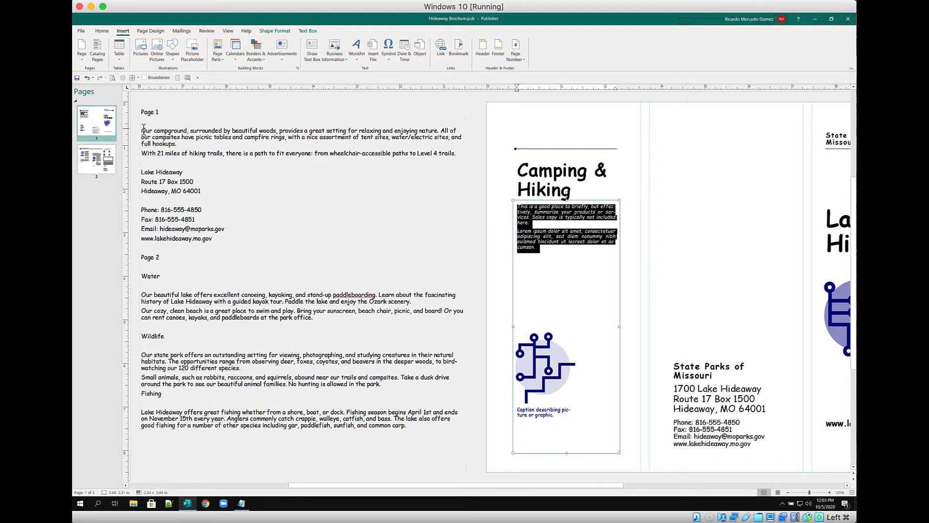
left_click_drag(142, 130, 463, 154)
key("ctrl+c")
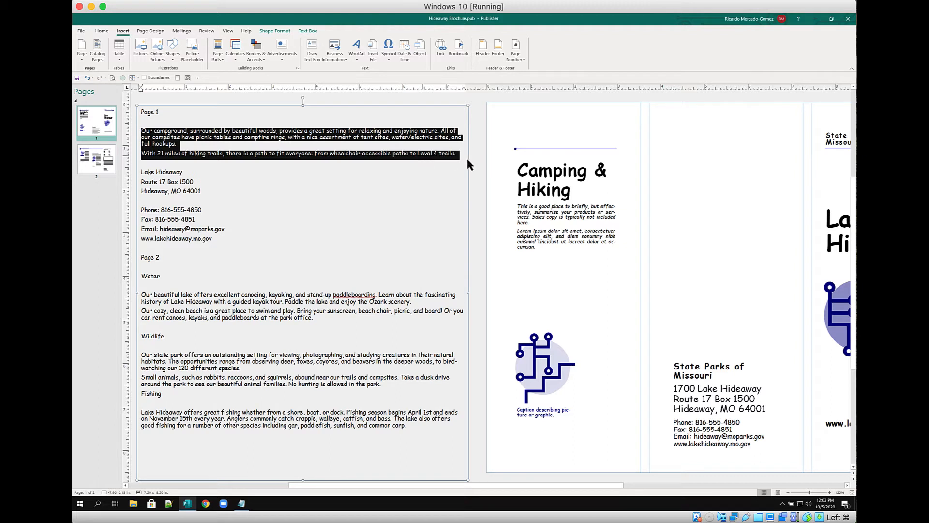
left_click(548, 218)
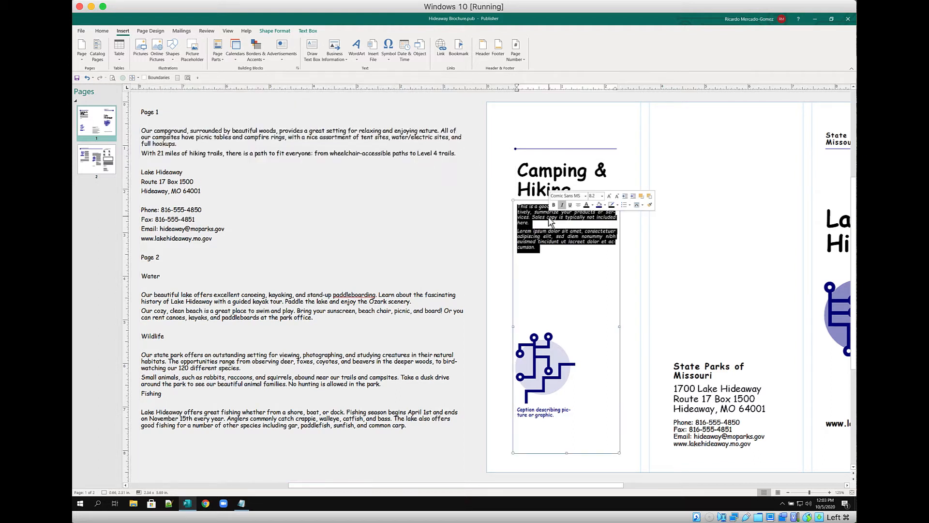
key("ctrl+v")
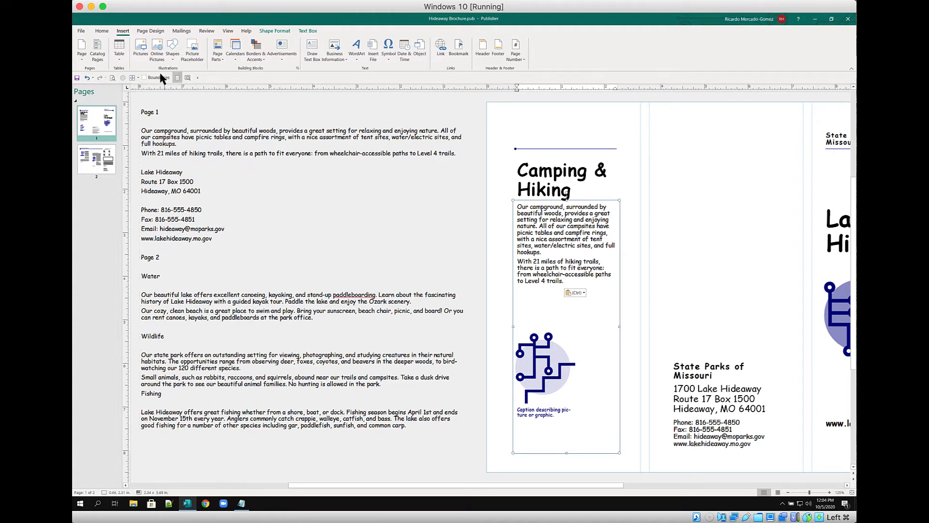
Apply Best Fit to the campground text box and centre the brochure page in view
left_click(132, 77)
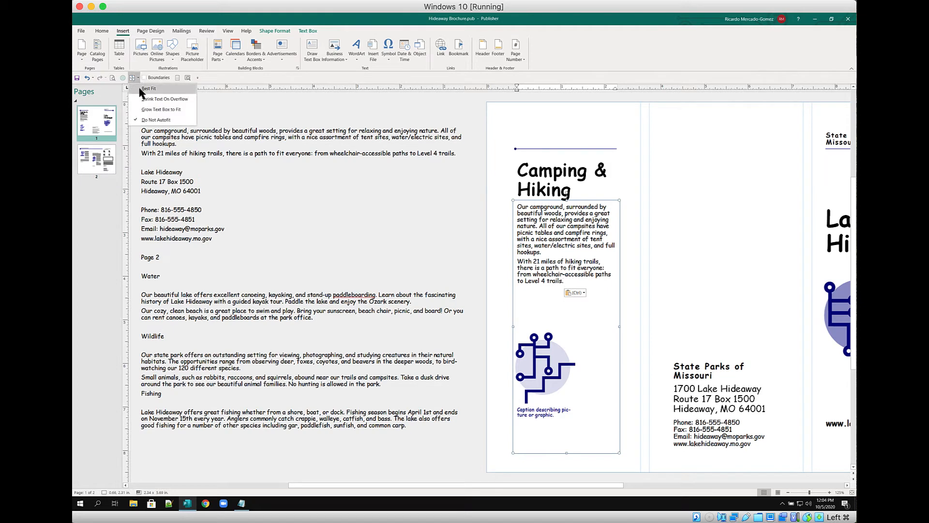
left_click(141, 89)
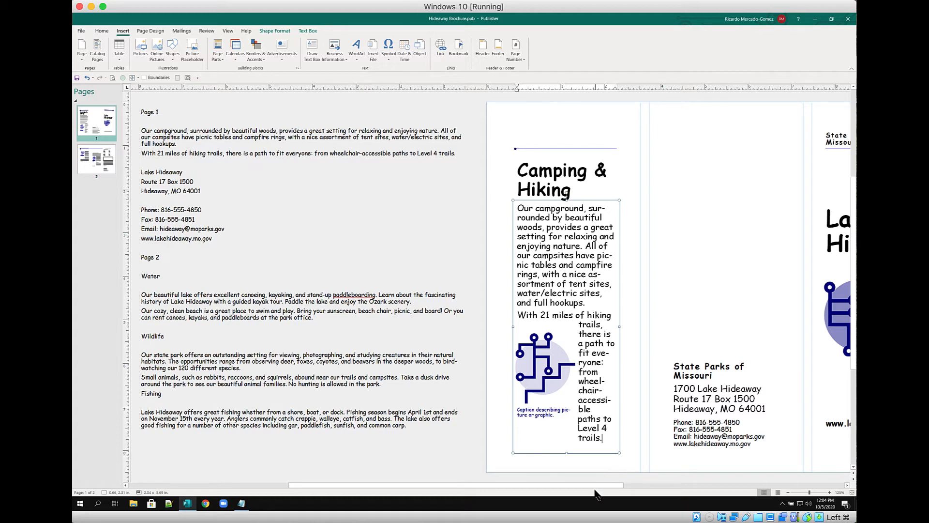
left_click(177, 78)
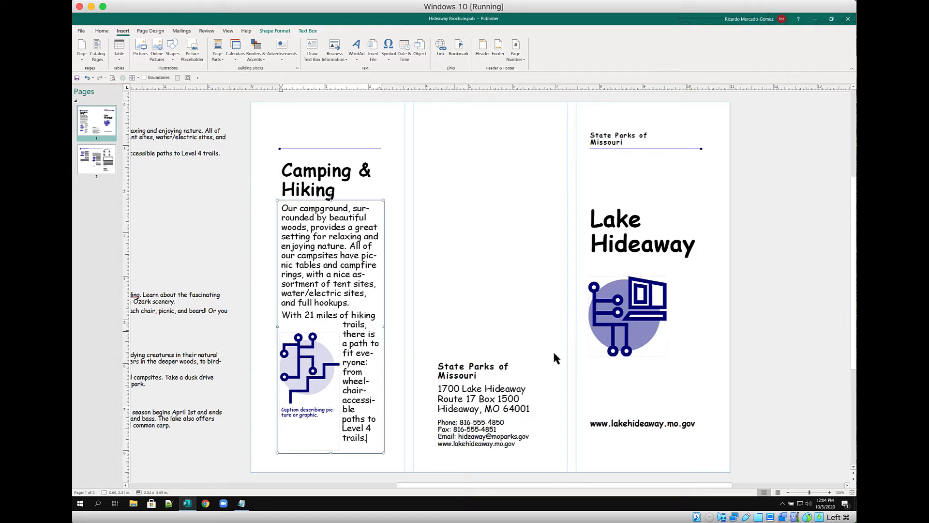
left_click_drag(609, 484, 671, 485)
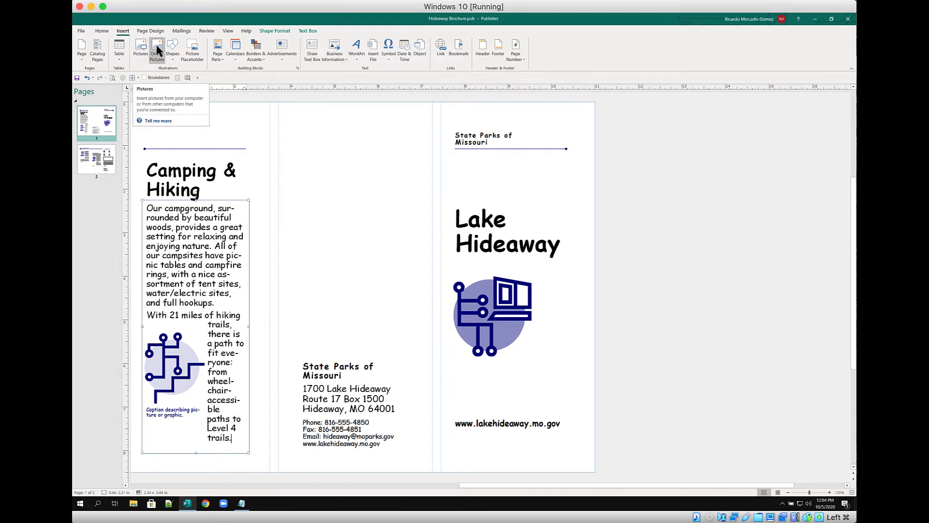
Browse to the _Class Use this\Upload\Chapter02 folder in Insert Pictures and show files as large icons
left_click(140, 49)
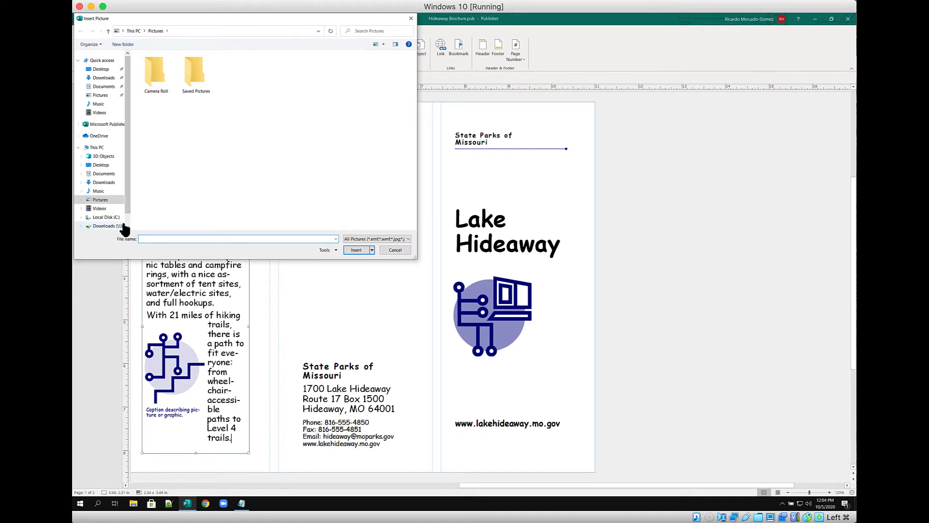
left_click(110, 226)
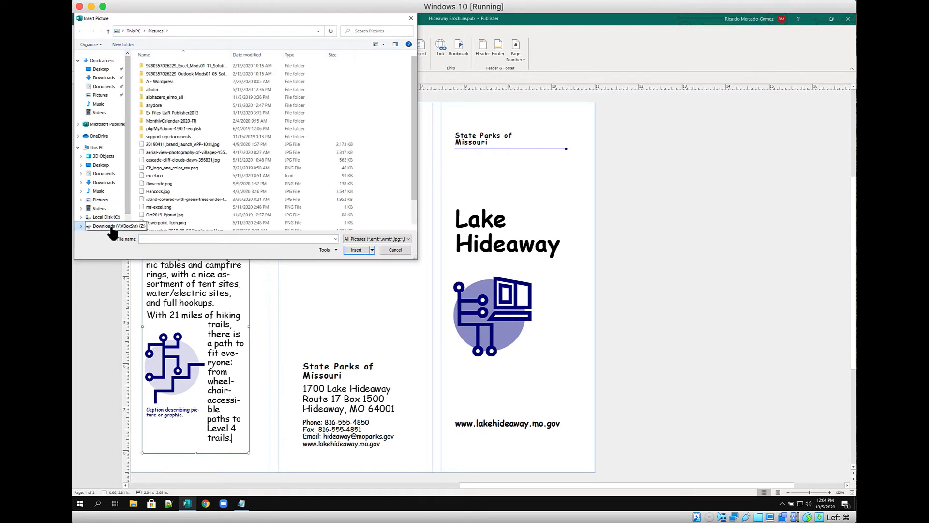
double_click(154, 68)
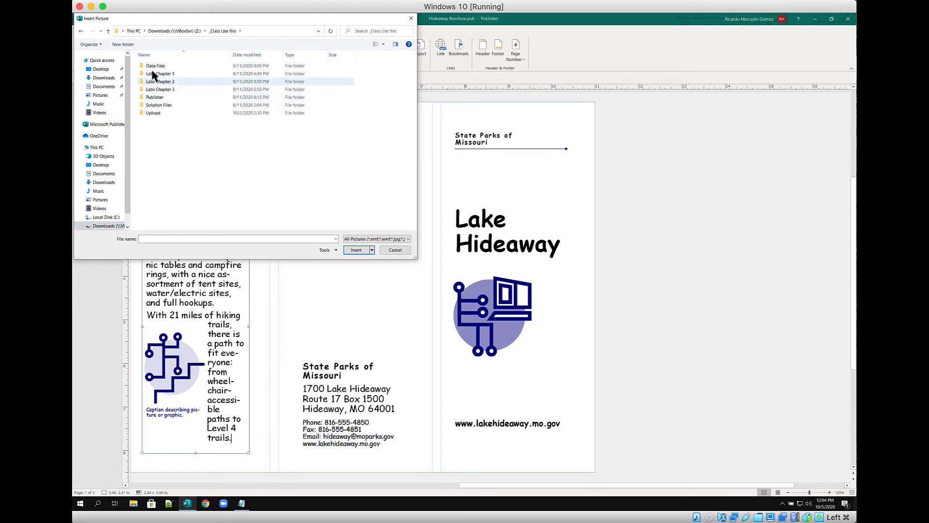
double_click(152, 113)
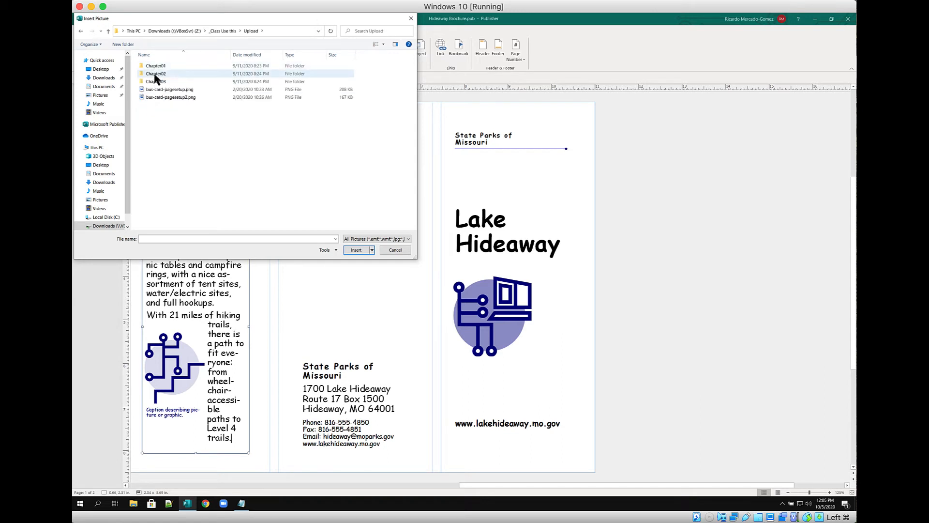
left_click(155, 75)
double_click(155, 76)
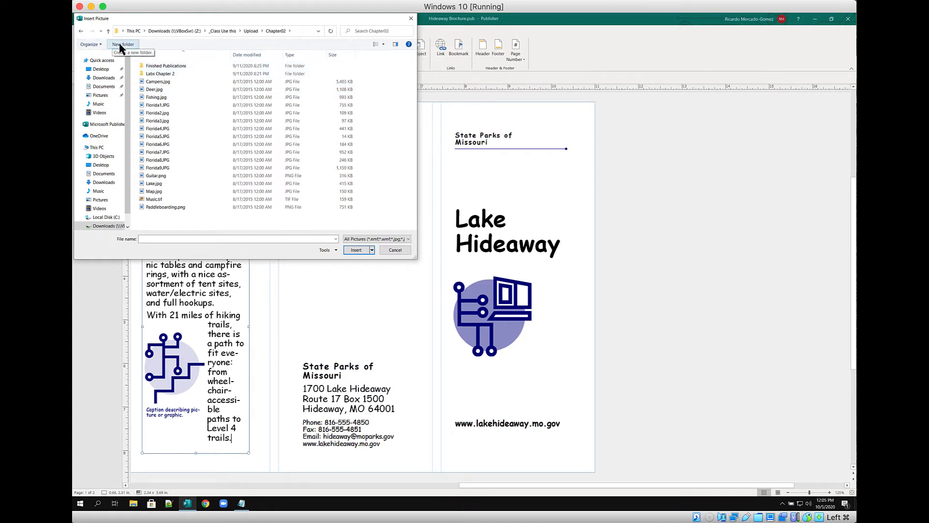
left_click(383, 45)
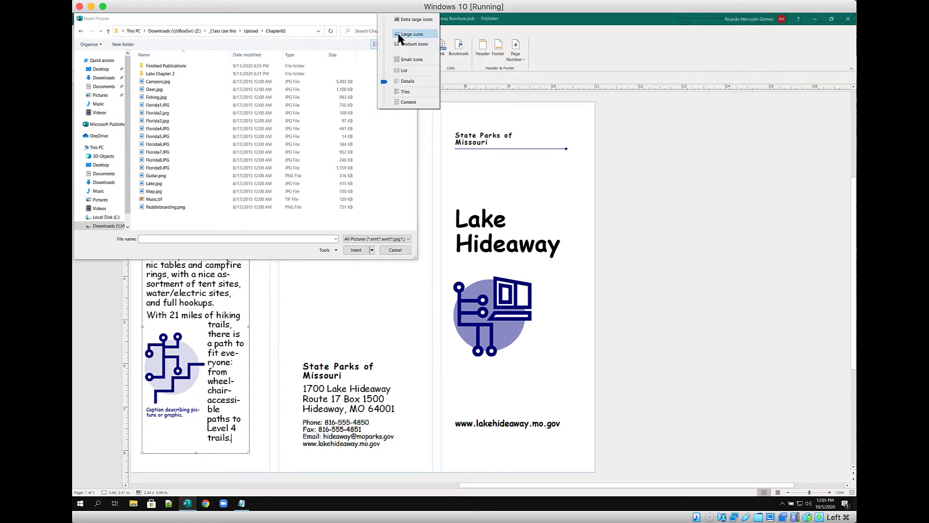
left_click(411, 34)
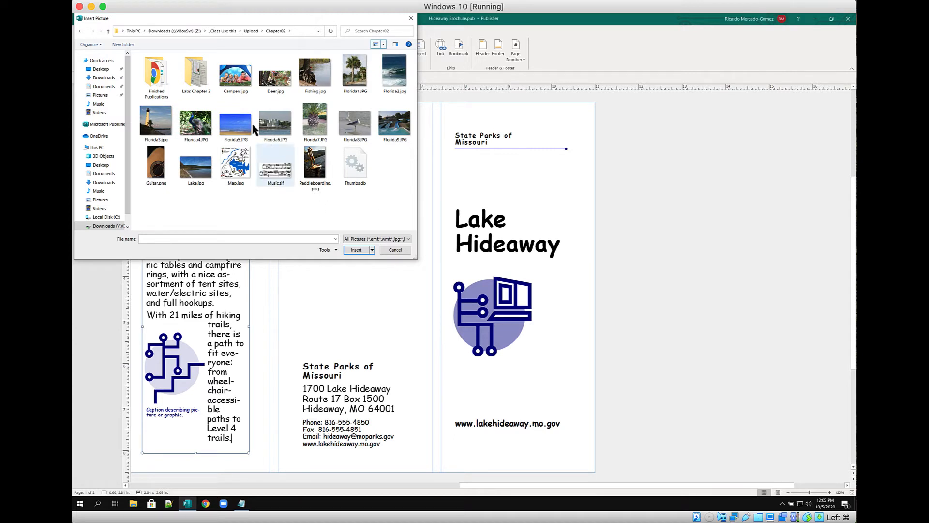
Select all pictures from Campers.jpg through Paddleboarding.png and insert them
left_click(226, 76)
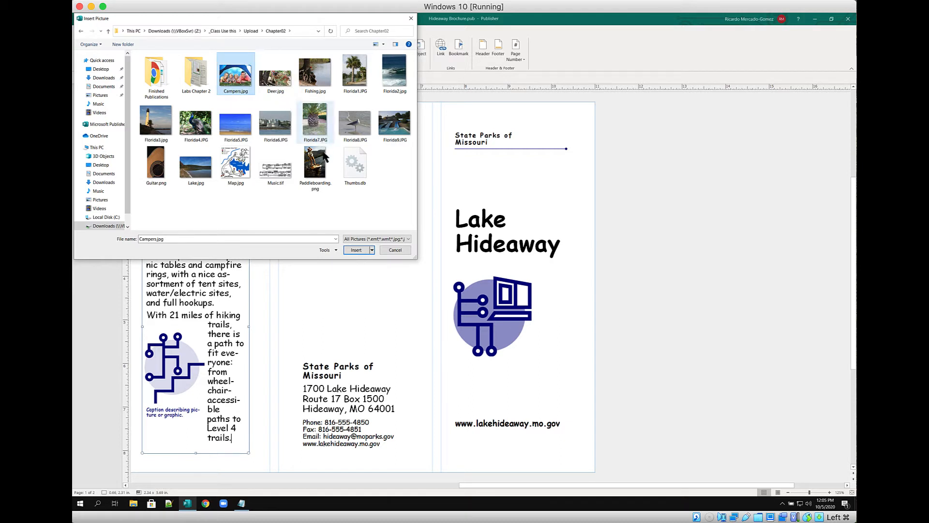
left_click(315, 164, "shift")
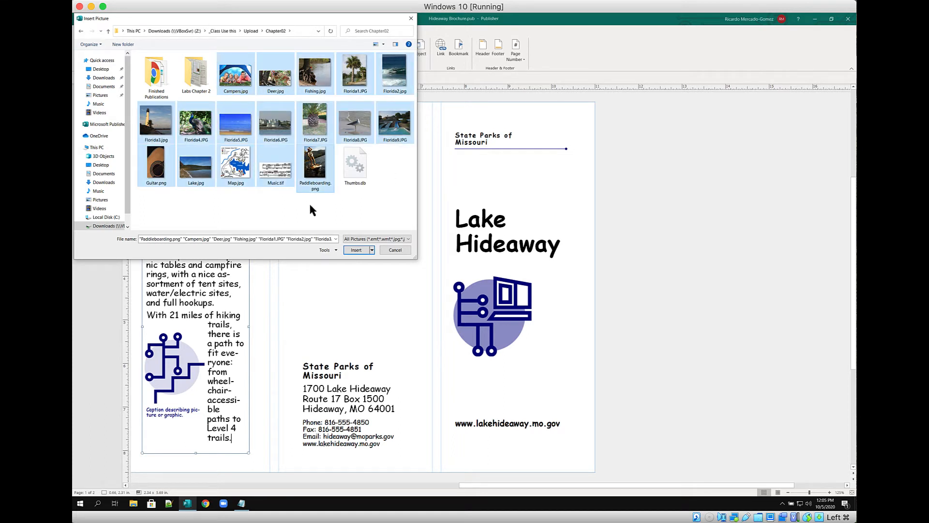
left_click(326, 203)
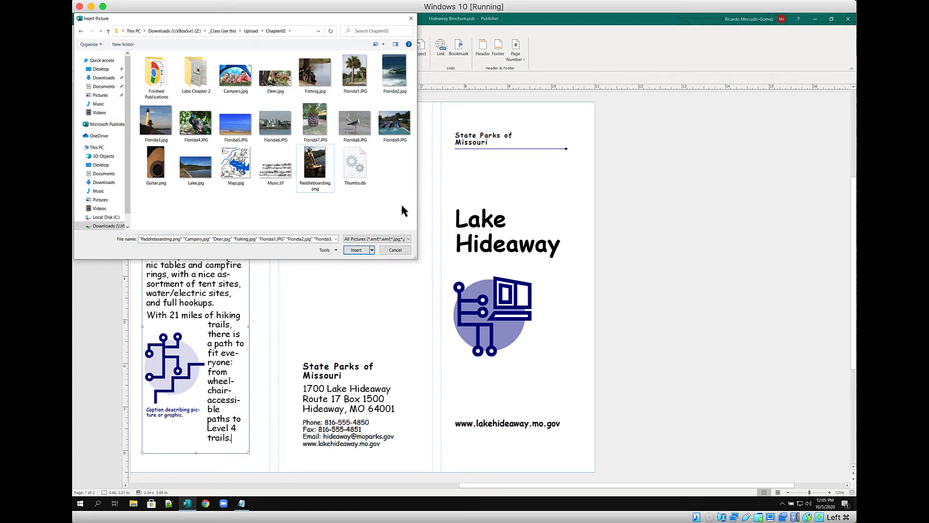
left_click_drag(402, 205, 345, 213)
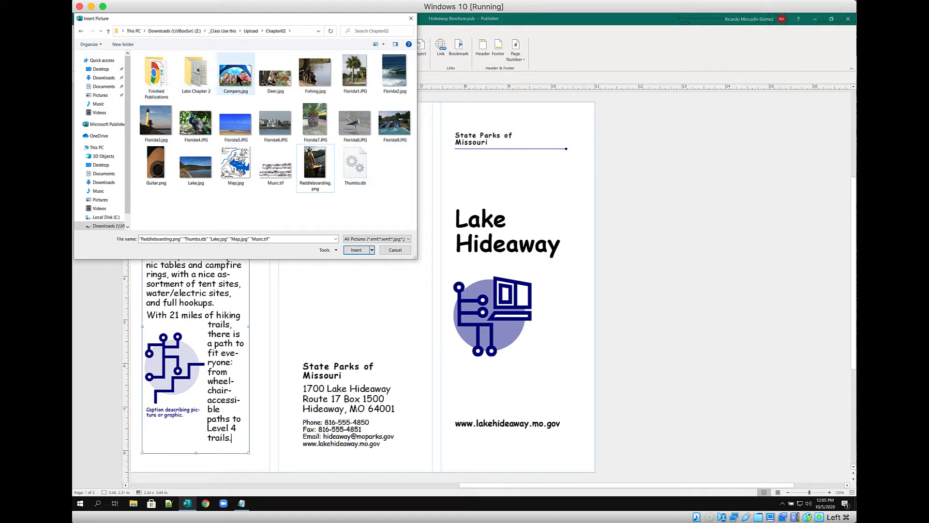
left_click(232, 73)
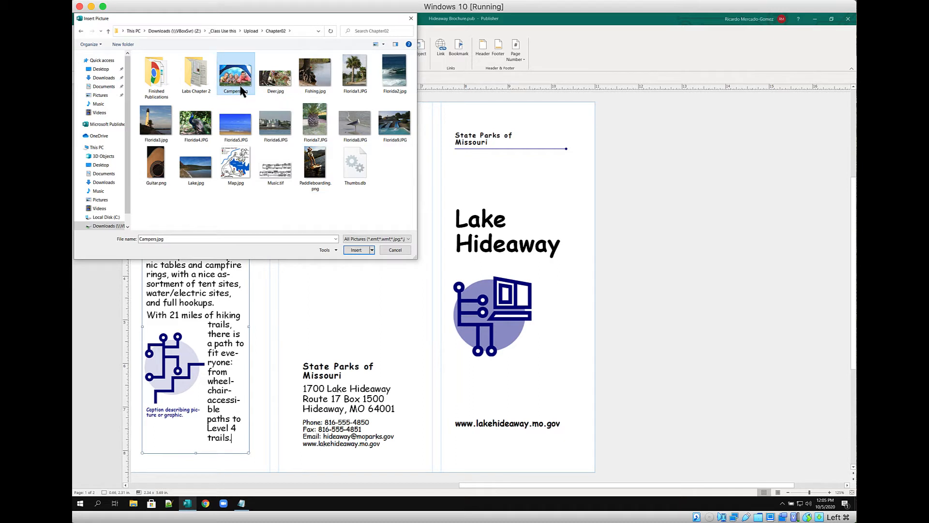
left_click(316, 167, "shift")
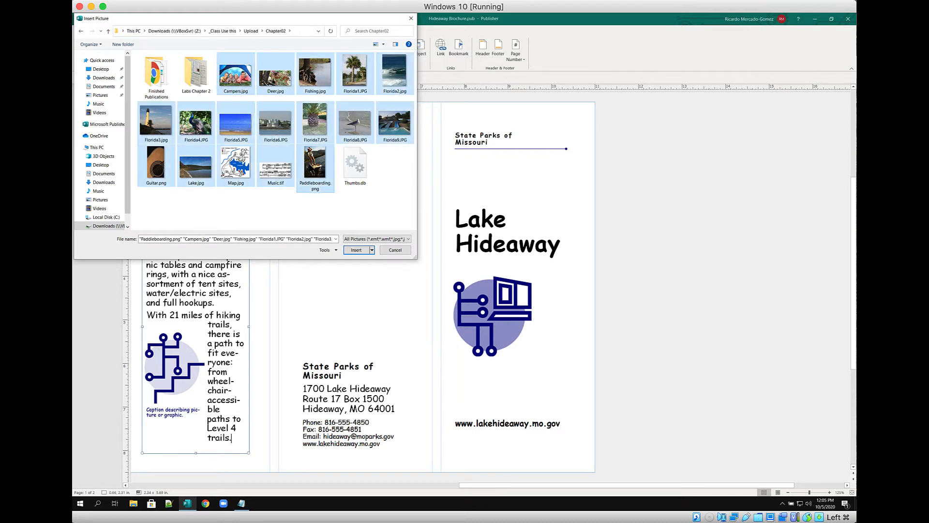
left_click(356, 250)
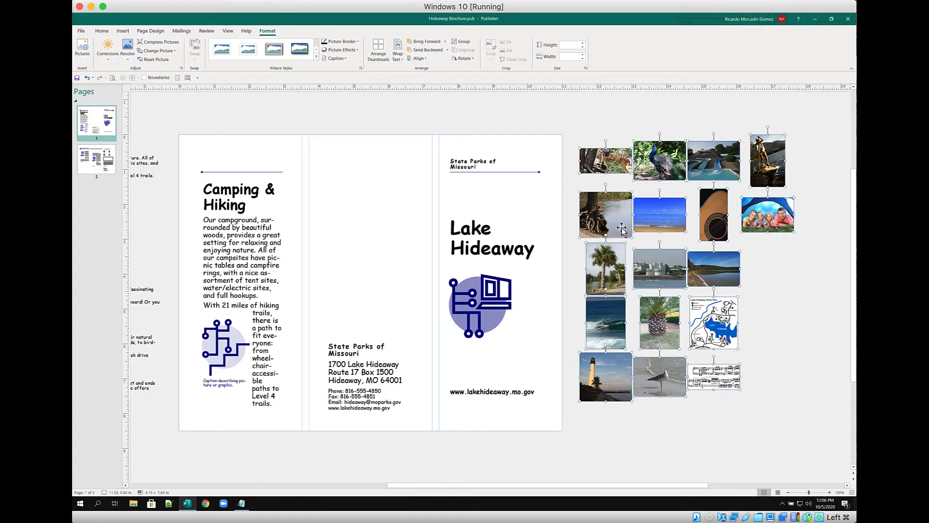
Swap the family tent photo into the cover graphic's place and reset its original colours
left_click(762, 282)
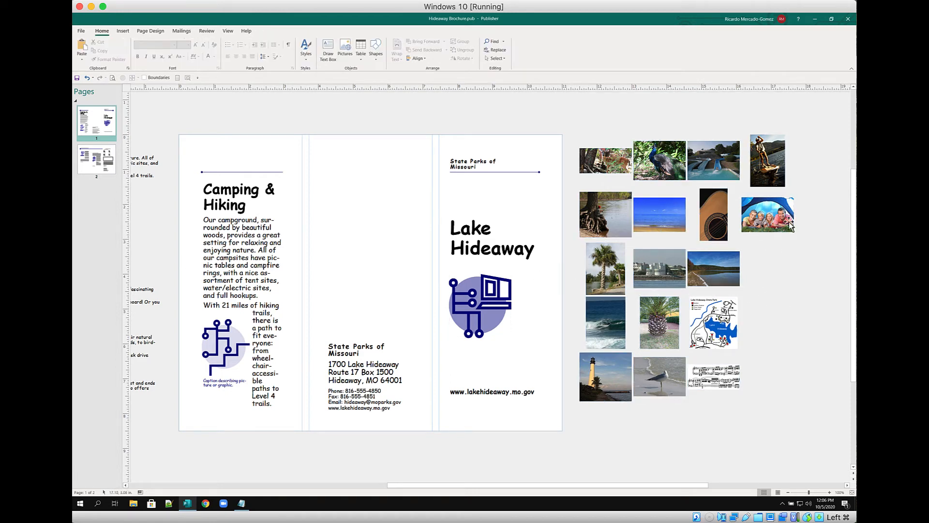
left_click(768, 215)
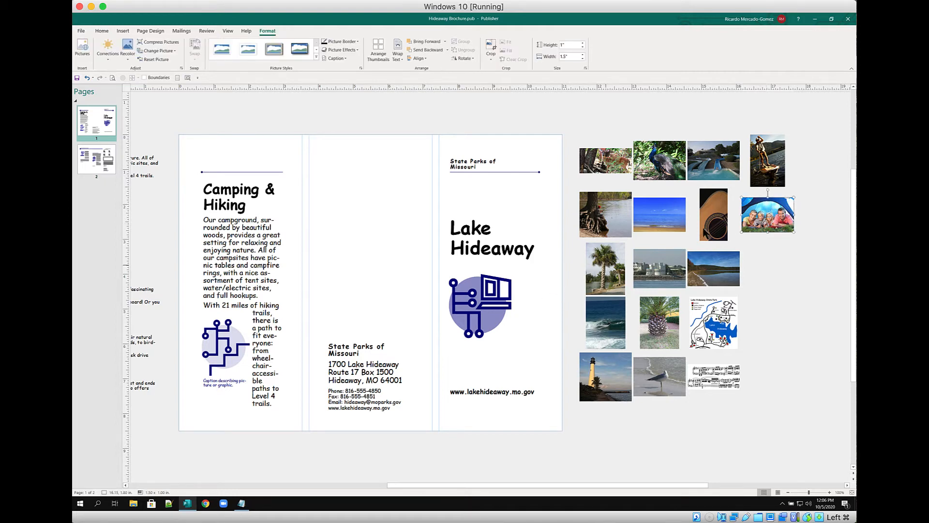
left_click_drag(768, 218, 474, 304)
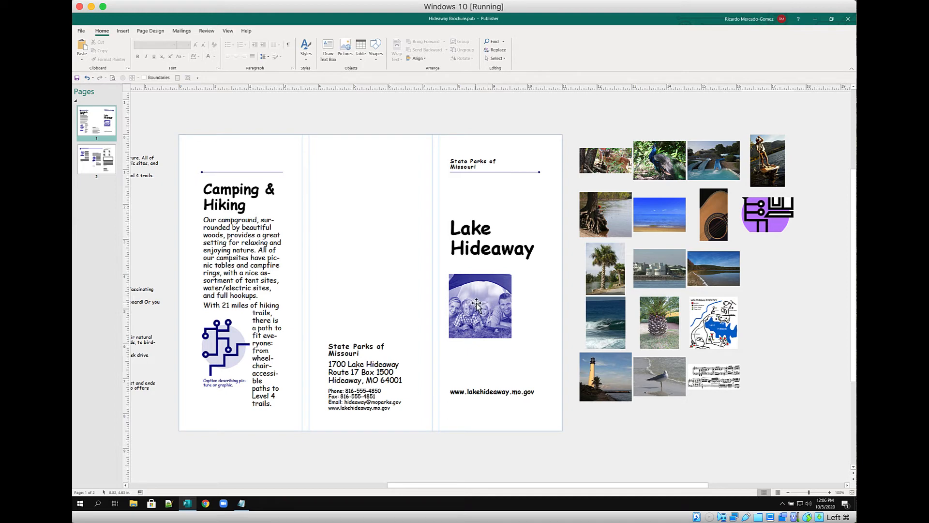
left_click(499, 287)
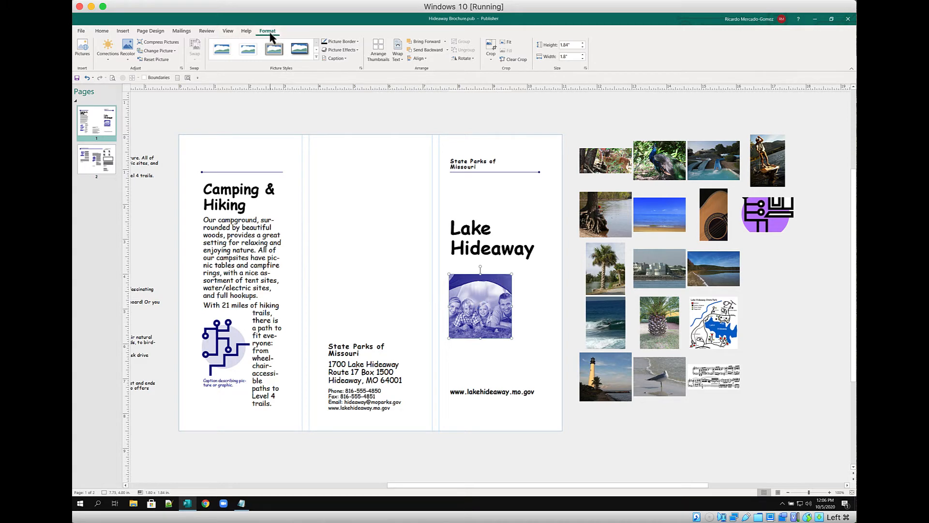
left_click(533, 284)
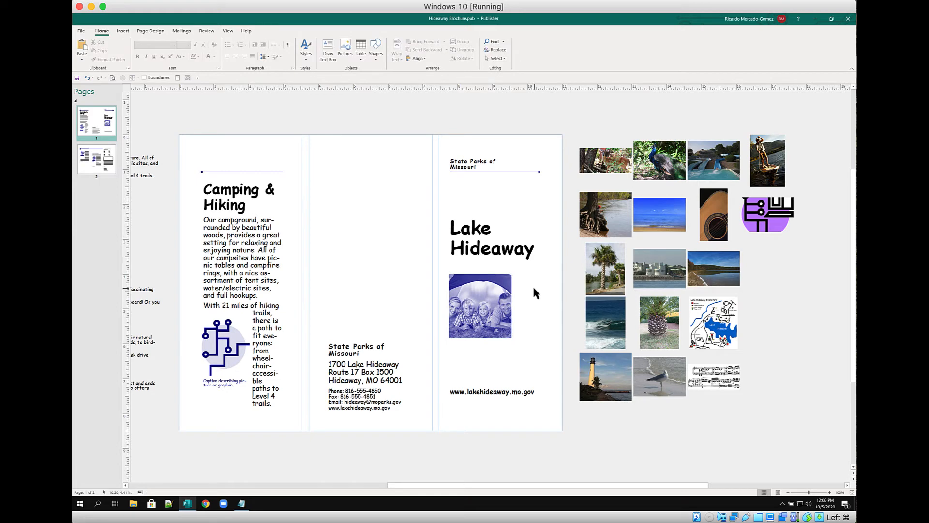
left_click(497, 289)
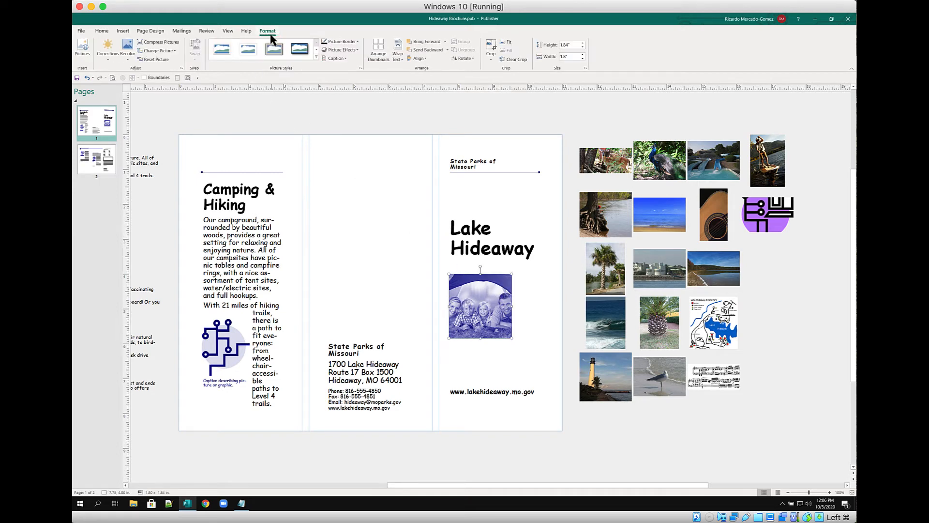
left_click(151, 62)
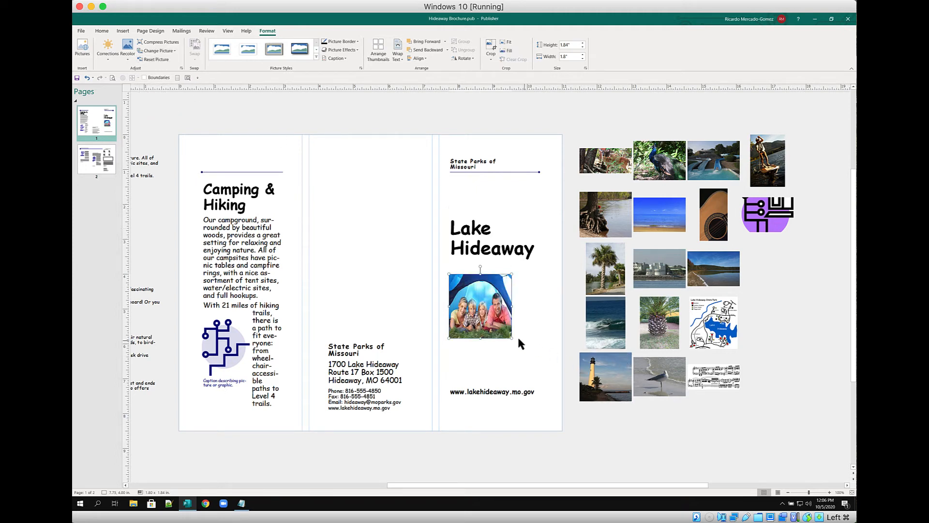
Resize the tent photo to 2.5" high by 2.5" wide
left_click_drag(511, 339, 539, 357)
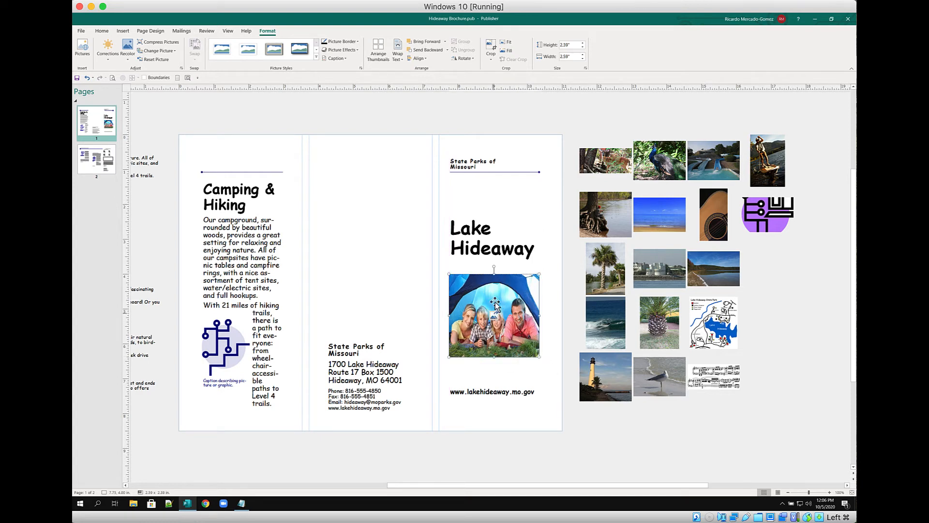
left_click(582, 43)
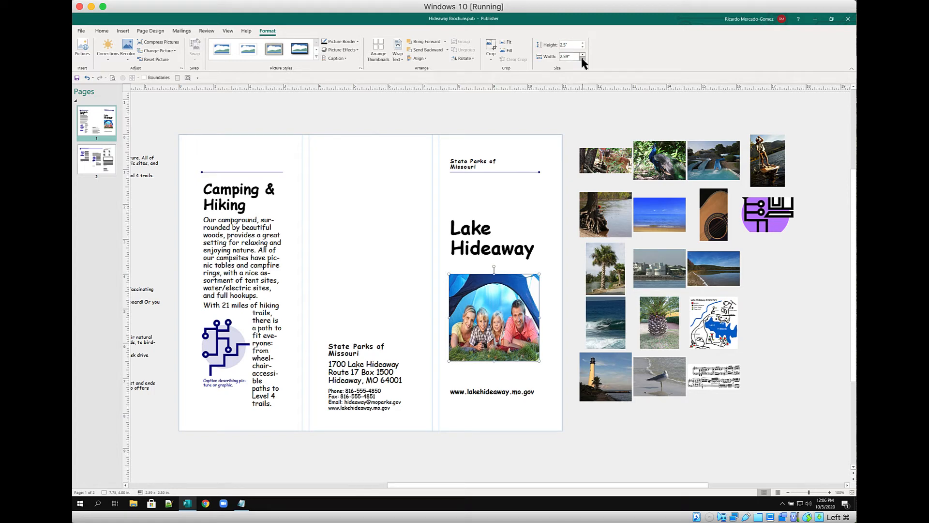
left_click(582, 59)
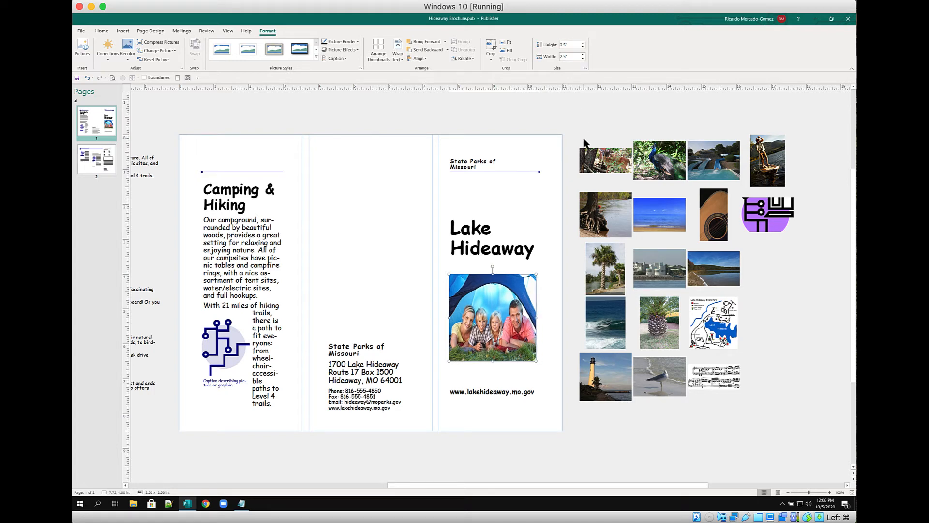
left_click(540, 224)
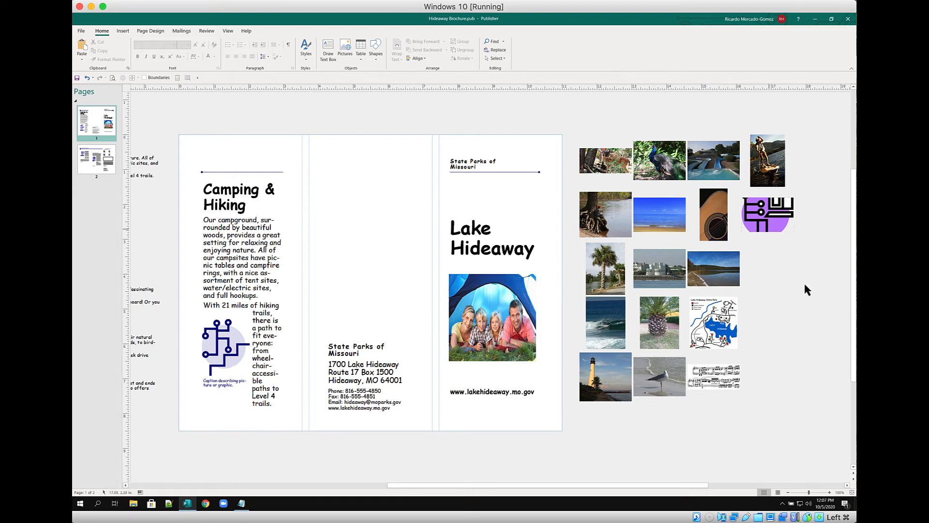
left_click(715, 322)
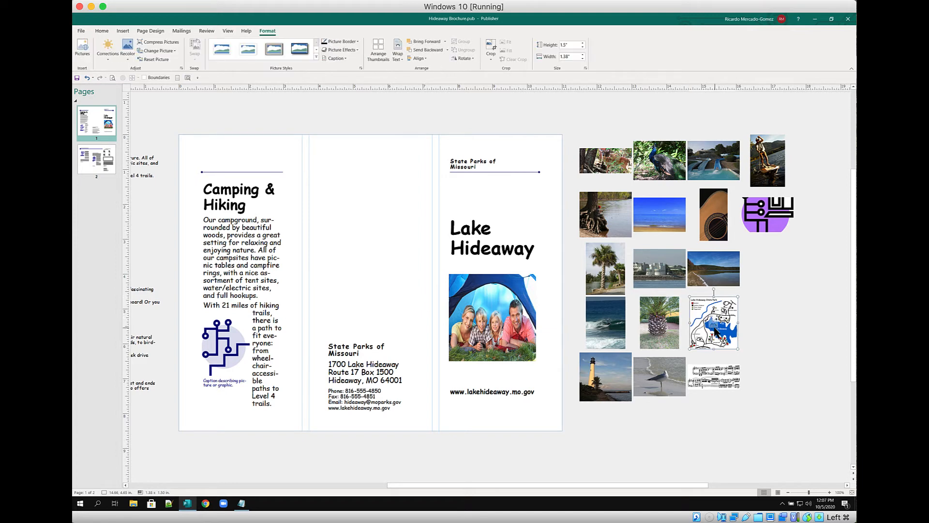
Swap the park map into the circuit graphic's place and reset its colours
left_click_drag(715, 327, 219, 349)
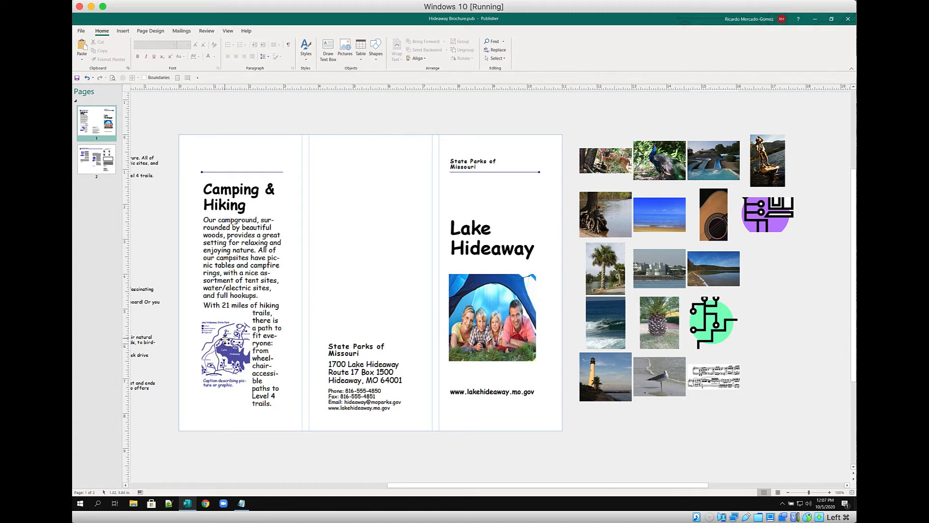
left_click(227, 343)
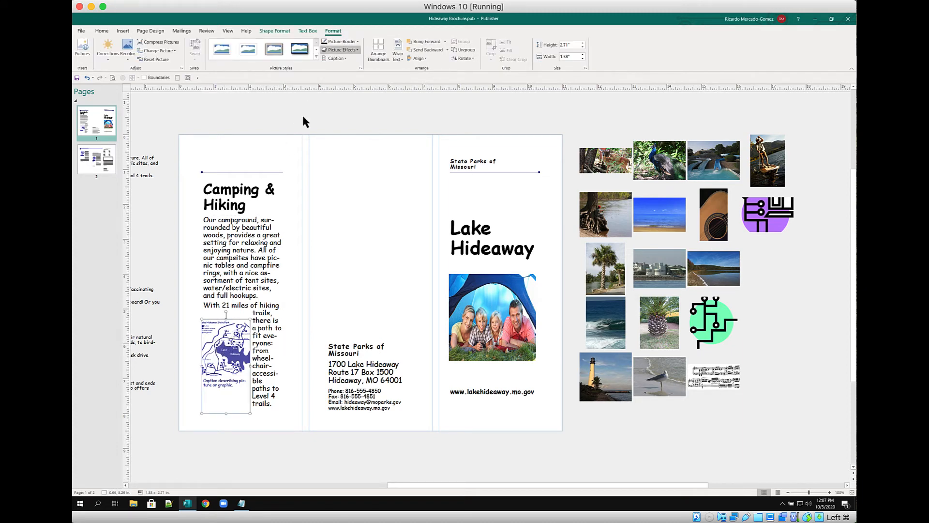
left_click(156, 61)
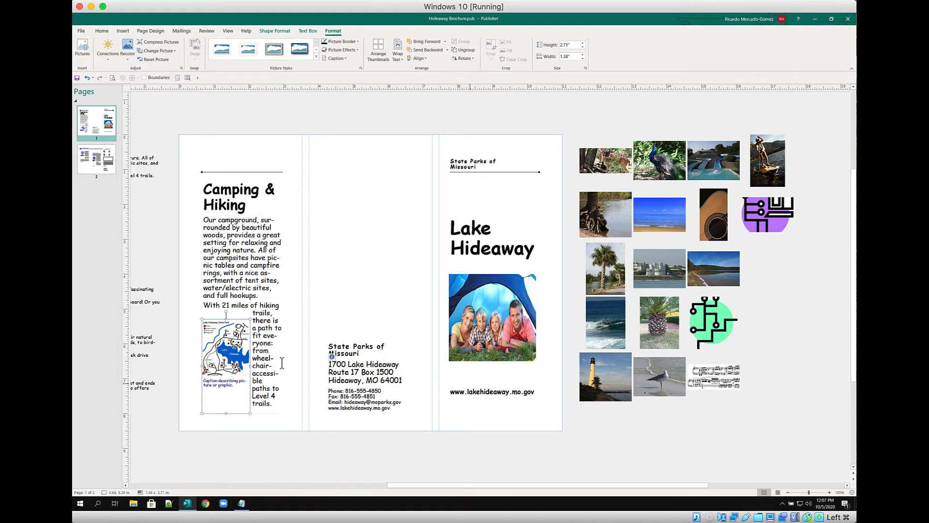
Replace the map's placeholder caption with 'Camping and Hiking Map'
left_click(233, 387)
triple_click(232, 385)
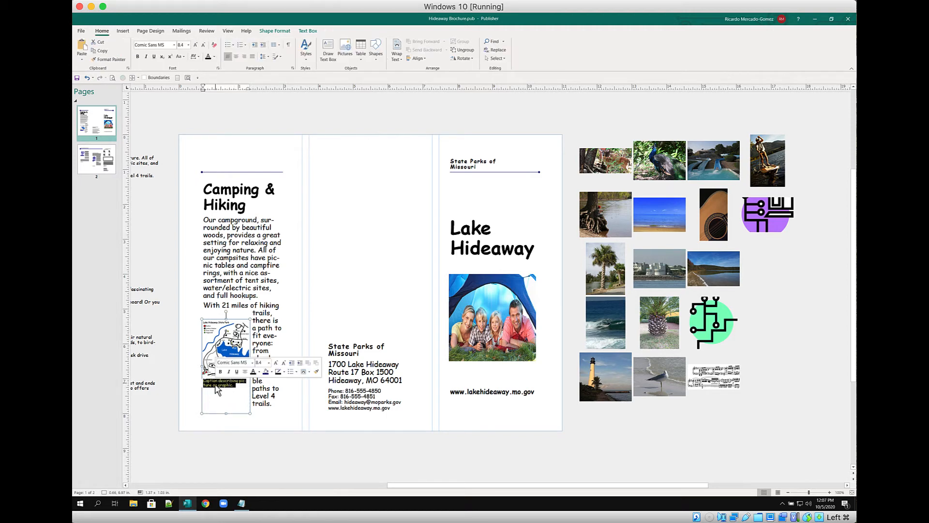
type("qam")
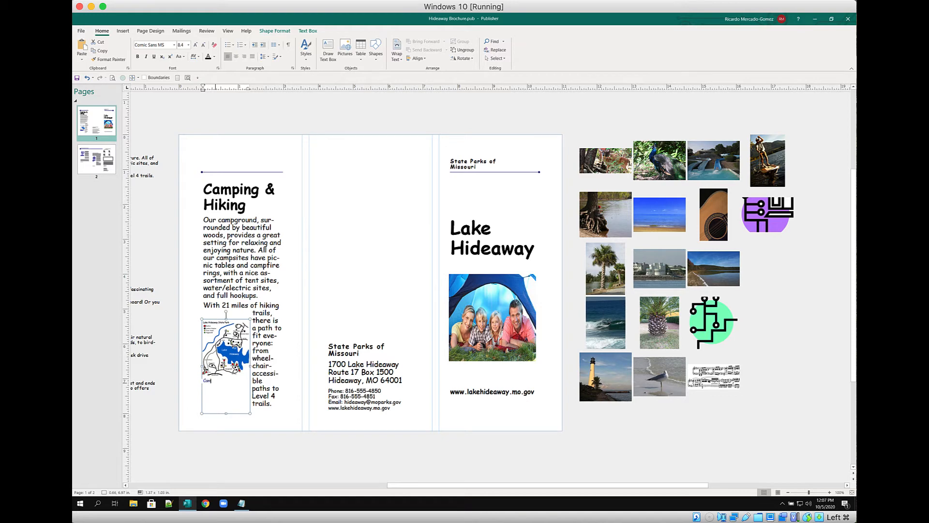
type("ping and Hiking Map")
left_click(327, 283)
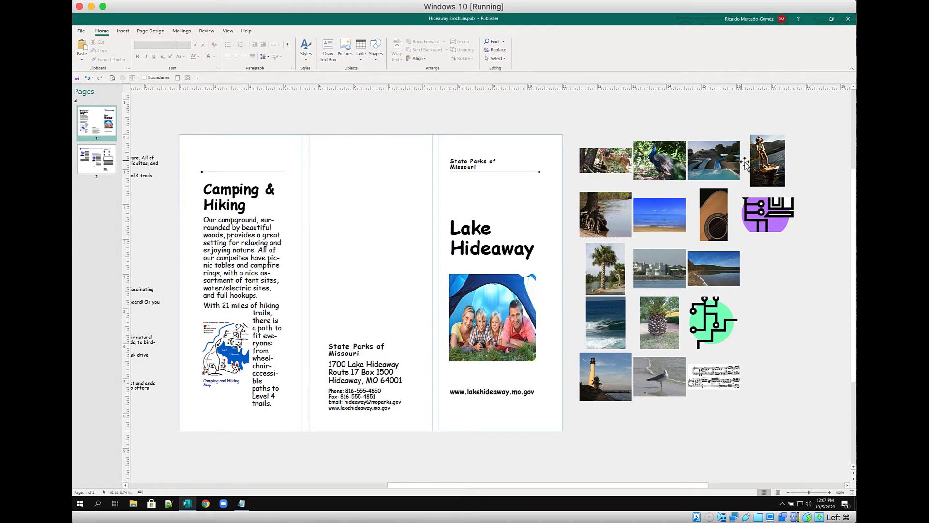
Apply the water-slide photo from the scratch area as the page background fill
left_click(720, 158)
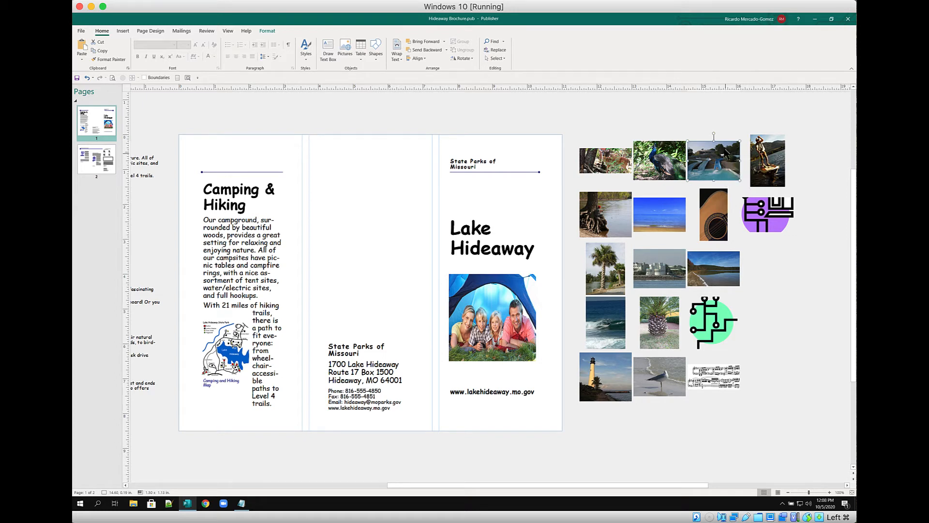
right_click(698, 163)
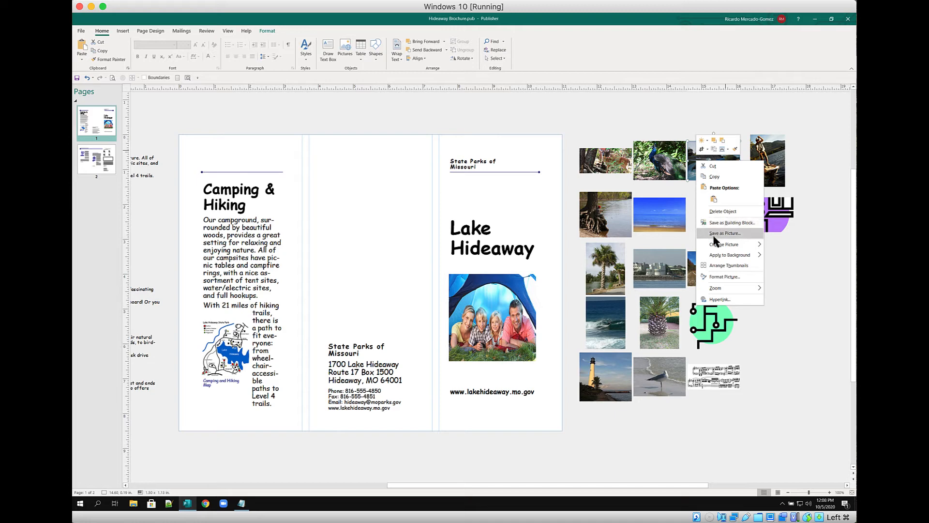
mouse_move(720, 256)
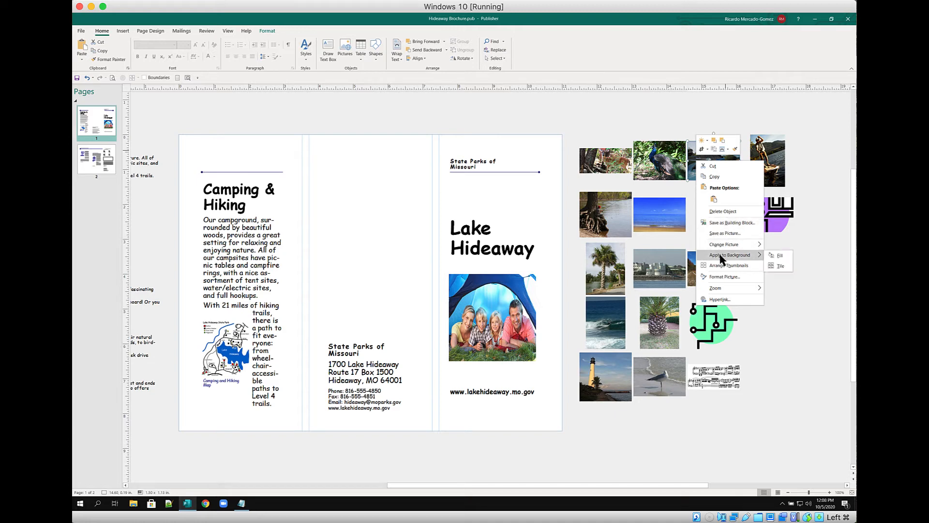
left_click(775, 255)
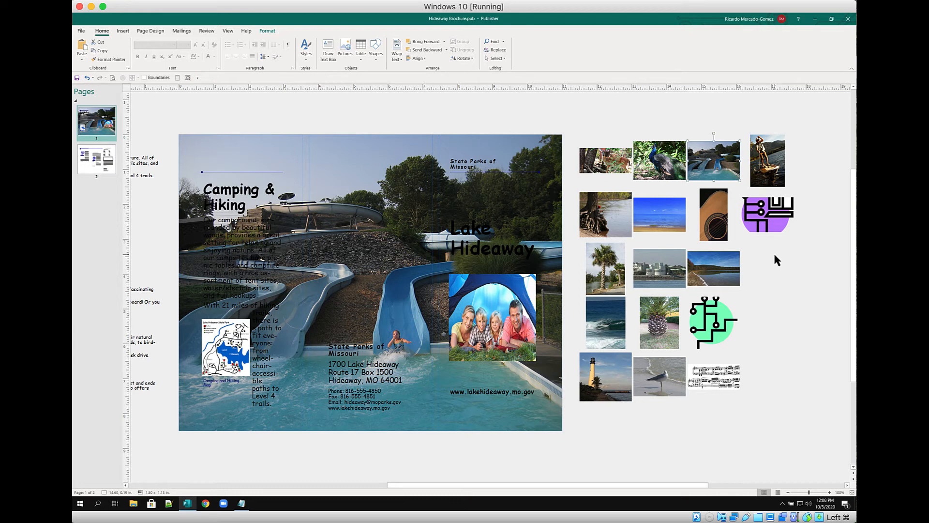
Apply the blue sea photo from the scratch area as the background fill instead
left_click(654, 221)
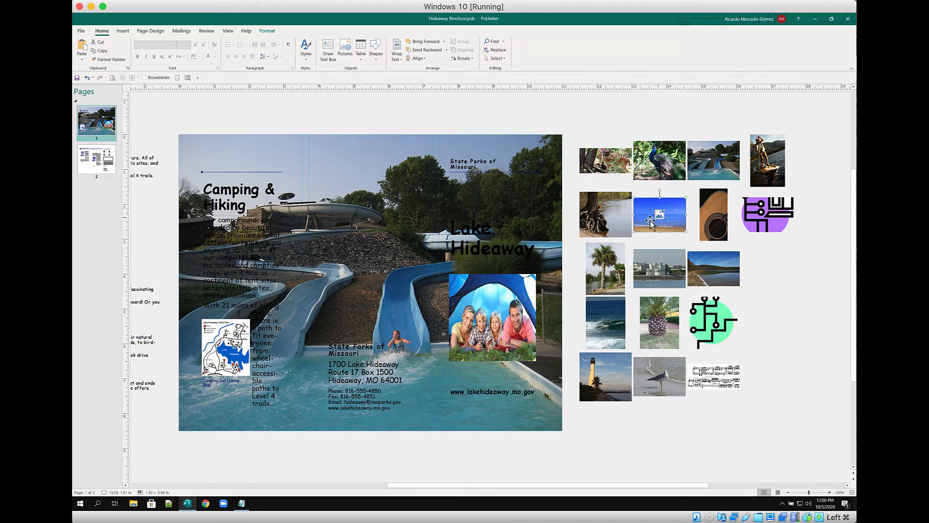
right_click(640, 223)
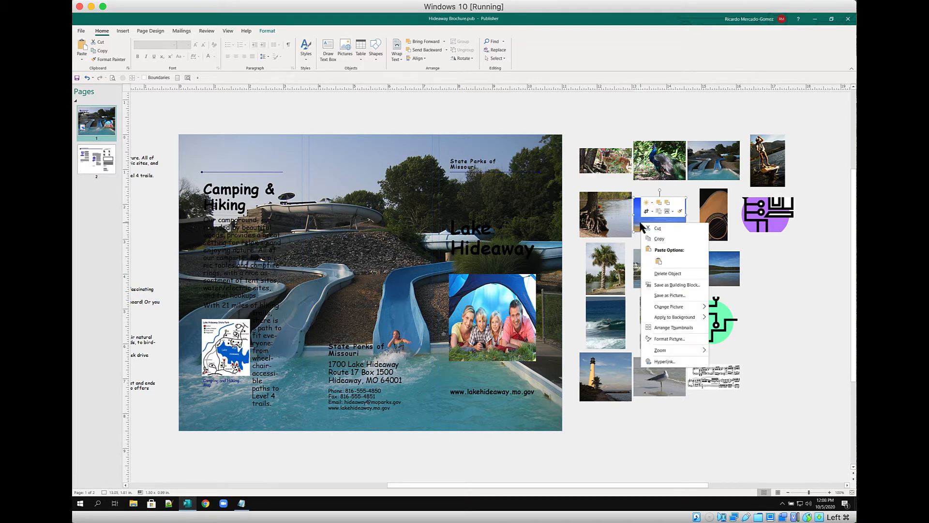
mouse_move(678, 320)
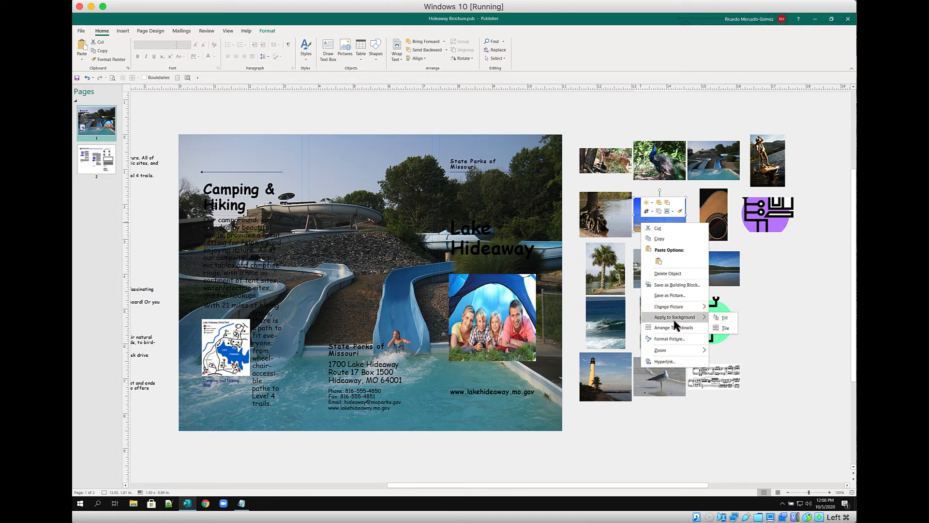
left_click(725, 318)
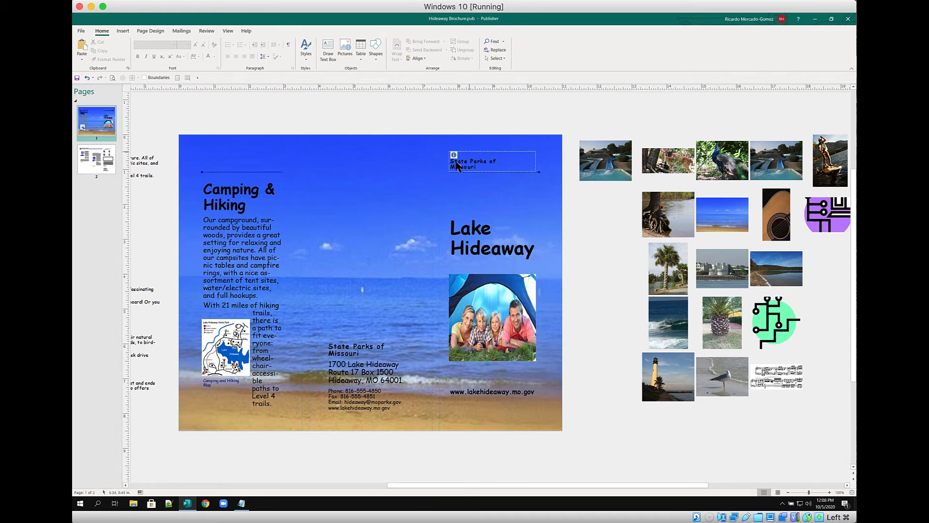
Set the Camping & Hiking heading font colour to white, then select all the body text beneath it
left_click(220, 183)
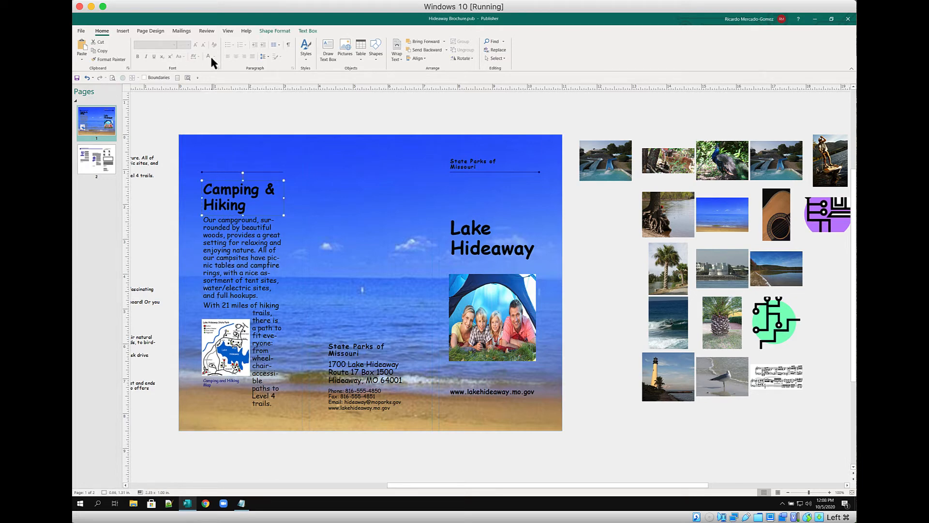
left_click(250, 208)
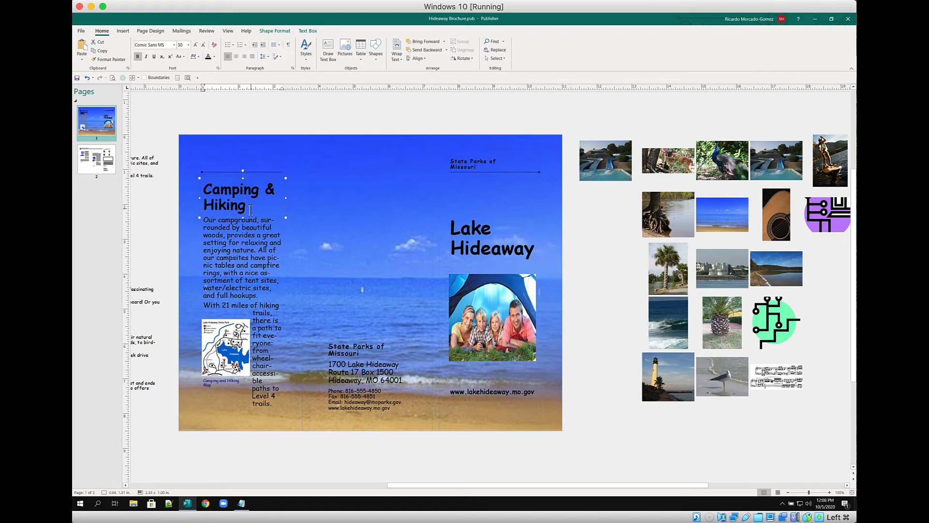
key("ctrl+a")
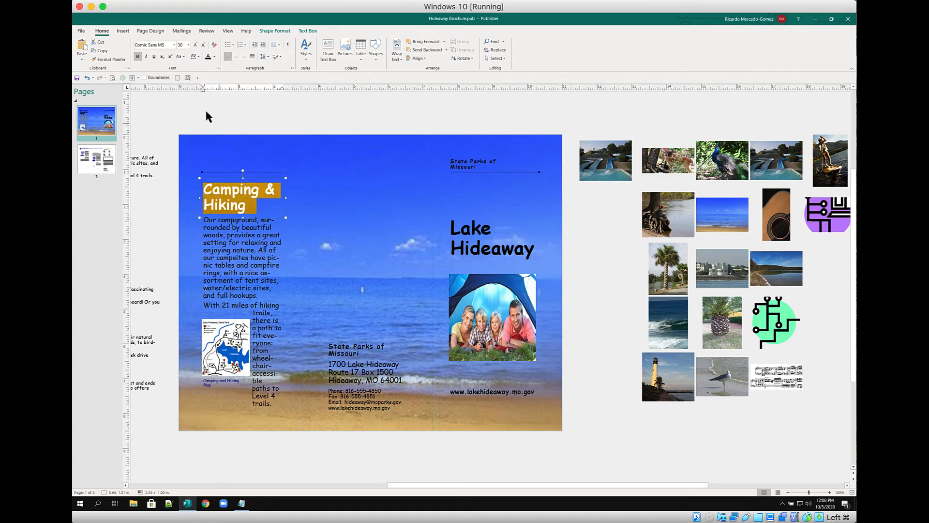
left_click(214, 56)
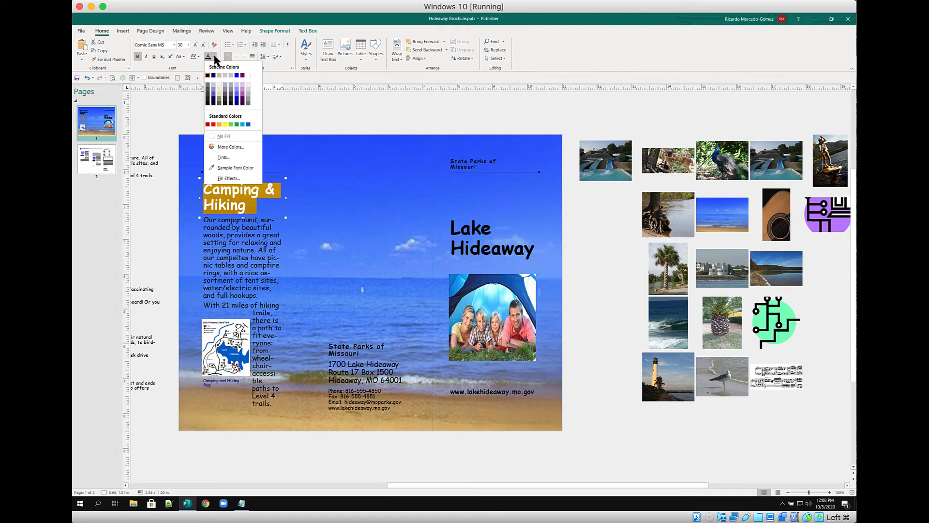
left_click(249, 75)
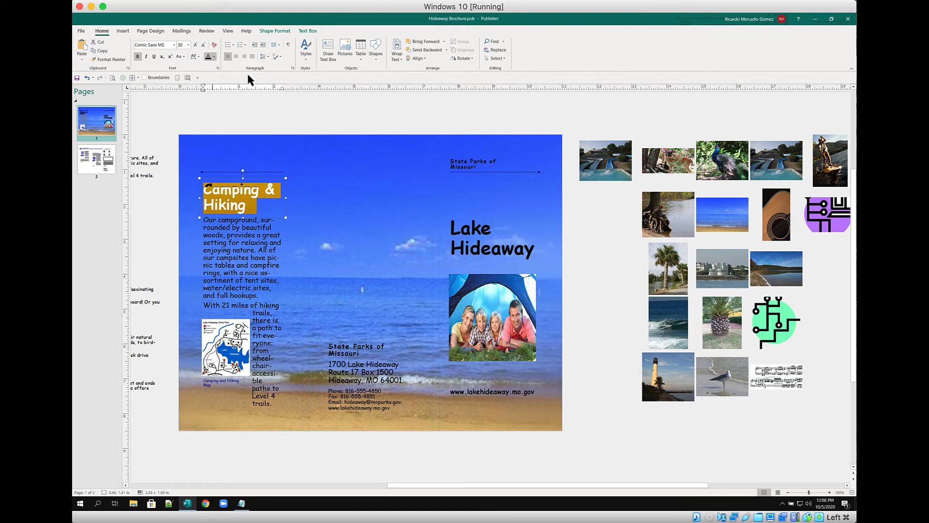
left_click(262, 238)
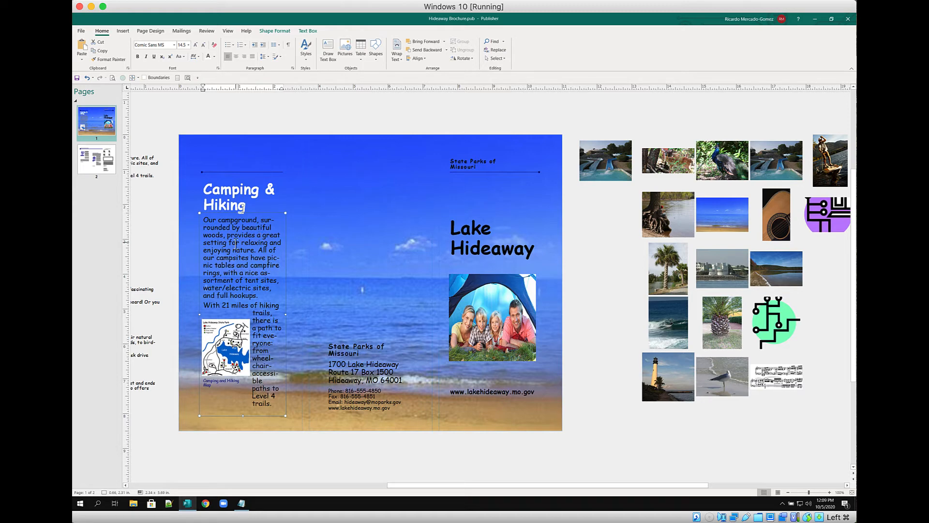
key("ctrl+a")
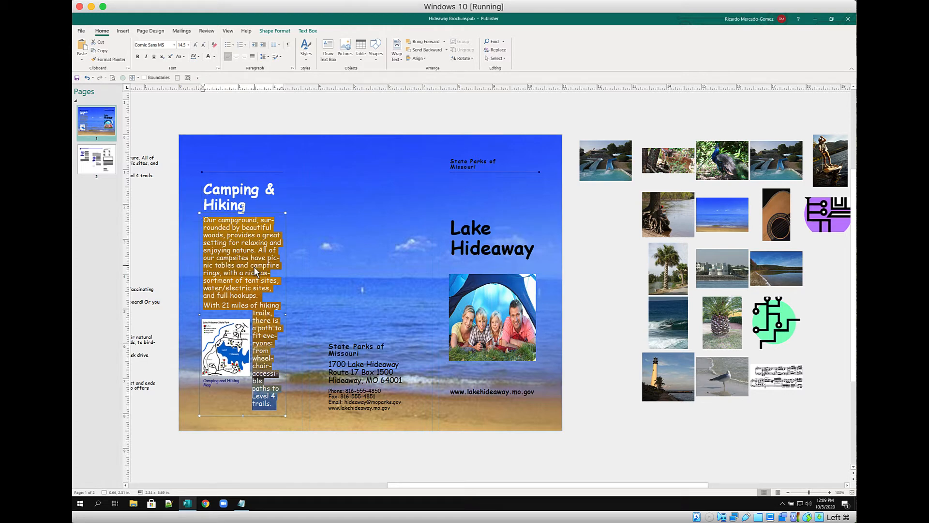
Make the campground body text and the map caption white
left_click(209, 57)
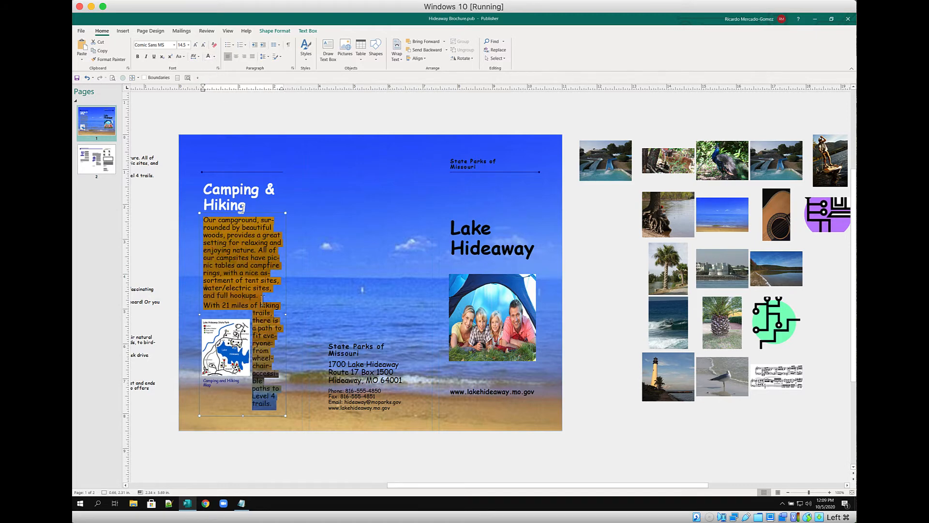
left_click(224, 389)
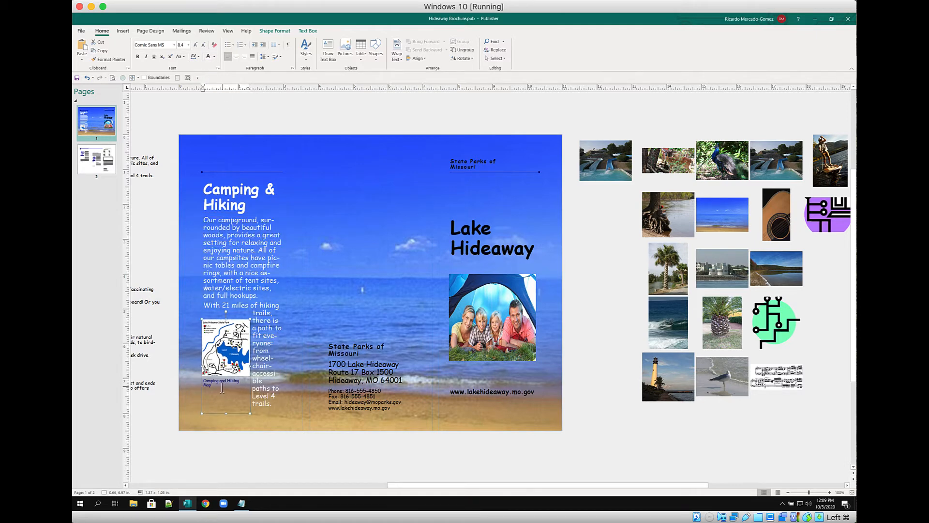
triple_click(221, 390)
left_click(208, 57)
Make the State Parks of Missouri name, address lines and contact lines white
left_click(336, 355)
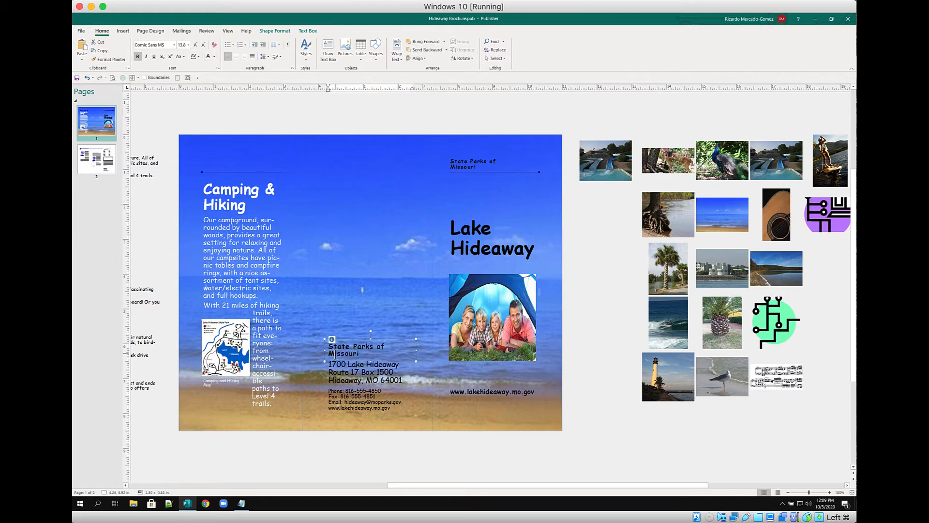
triple_click(336, 355)
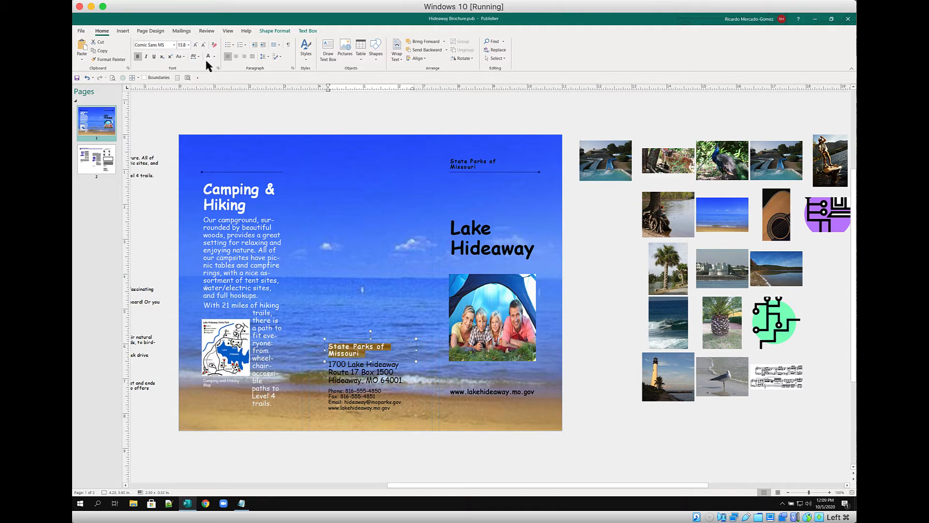
left_click(209, 57)
left_click(348, 368)
triple_click(348, 368)
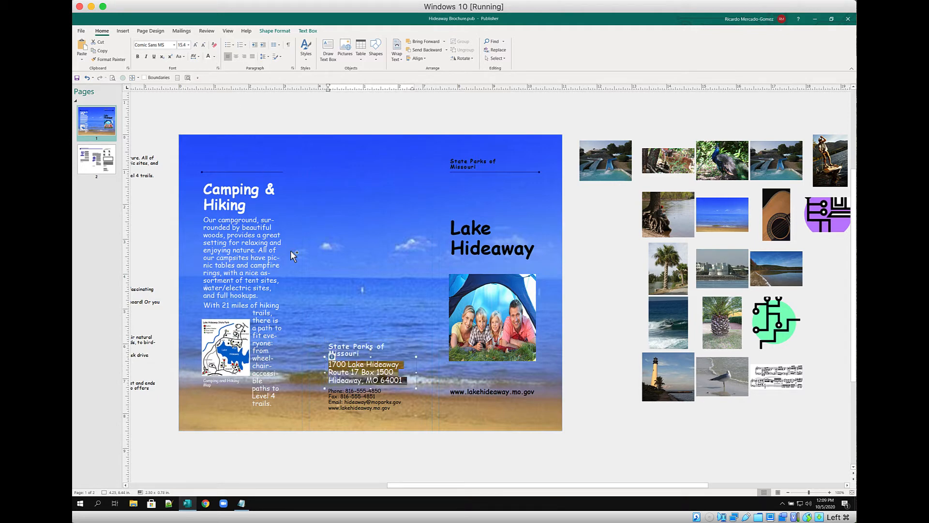
left_click(209, 57)
left_click(362, 401)
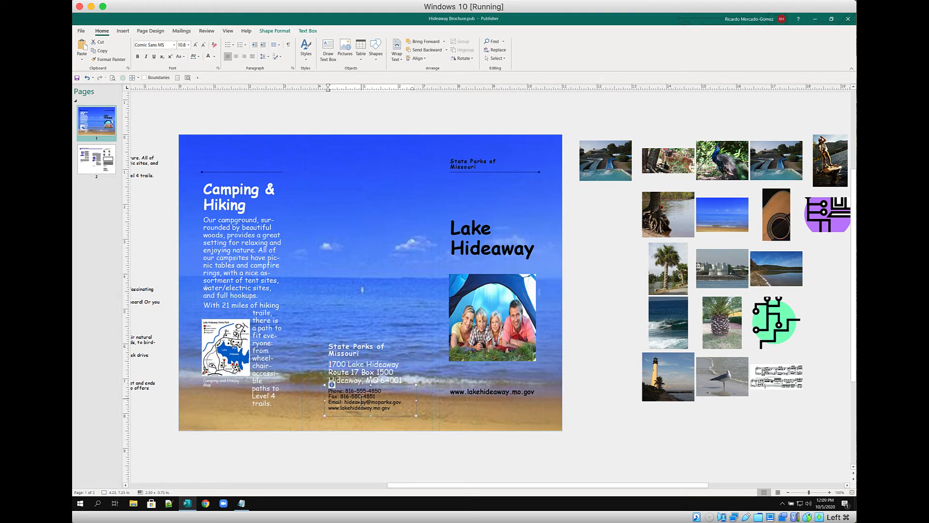
triple_click(361, 401)
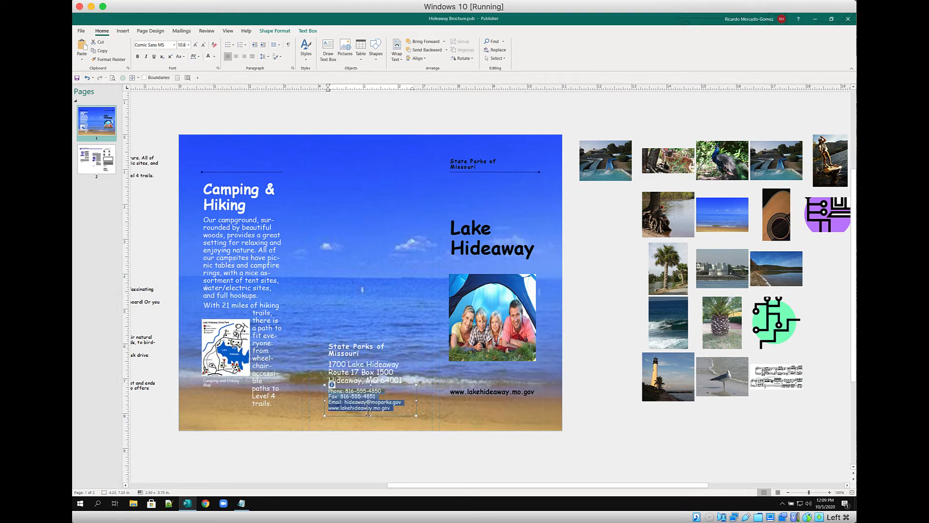
left_click(209, 57)
Make the top-right State Parks of Missouri text, Lake Hideaway title and web address white
left_click(474, 170)
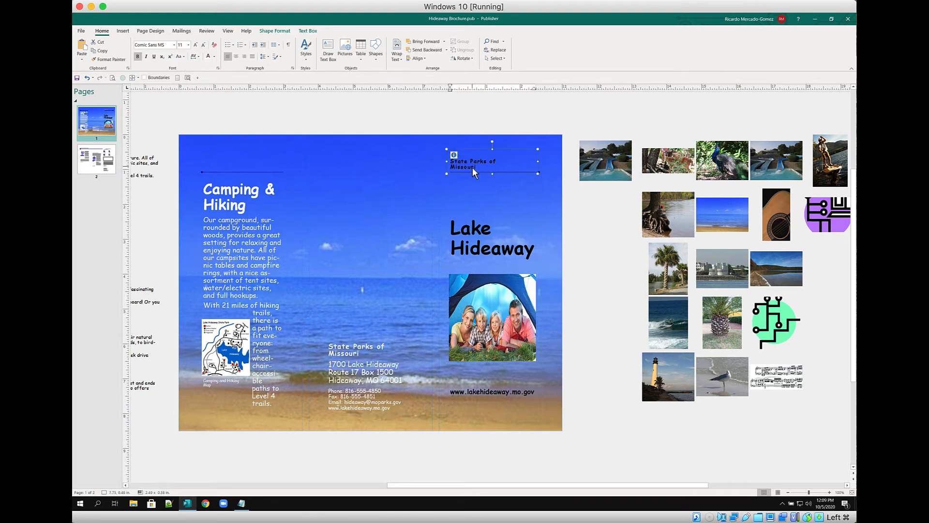
triple_click(473, 172)
left_click(209, 57)
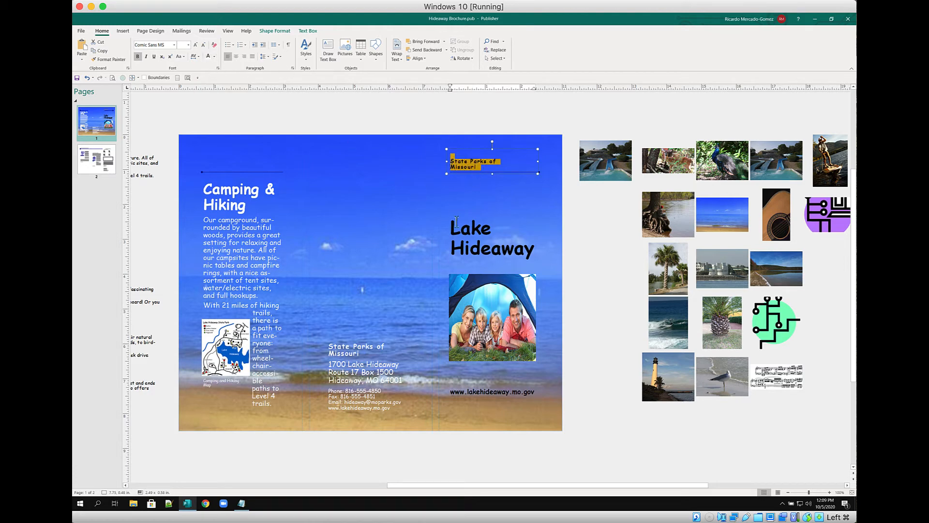
left_click(456, 222)
triple_click(457, 225)
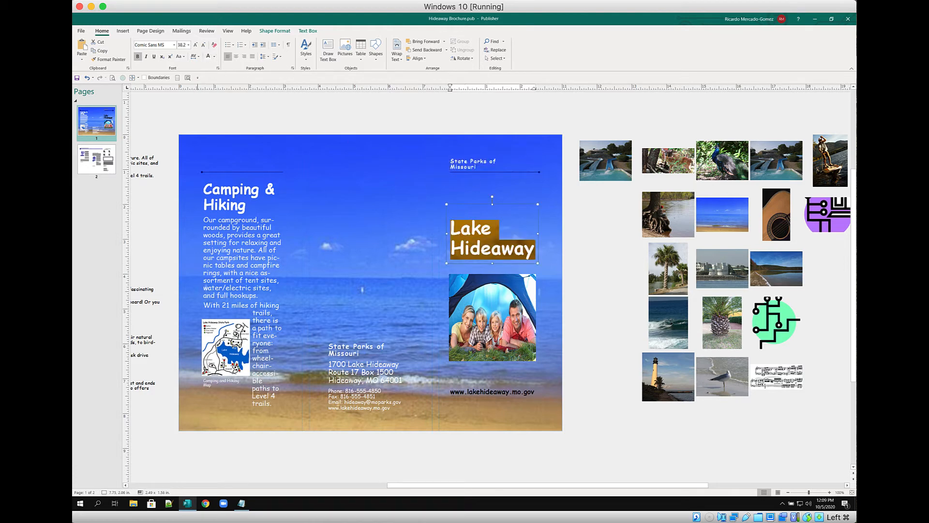
left_click(209, 57)
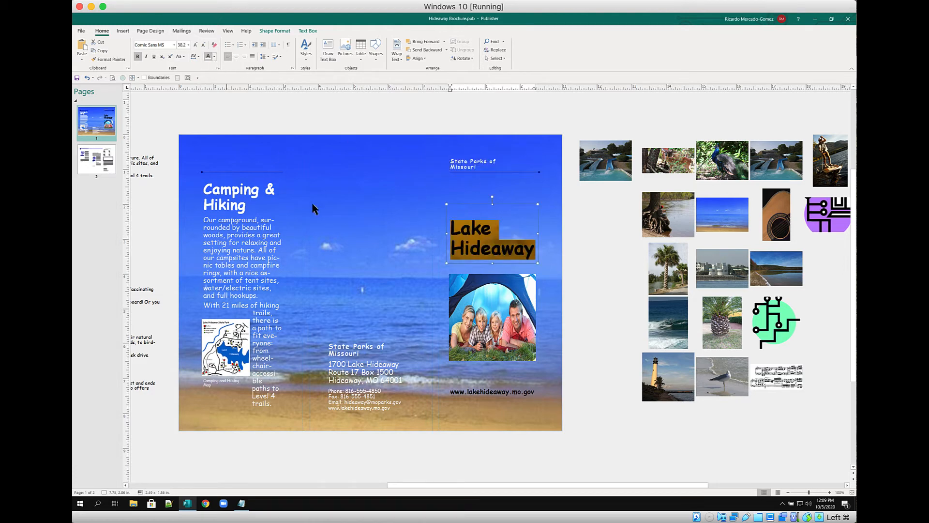
left_click(482, 393)
triple_click(481, 393)
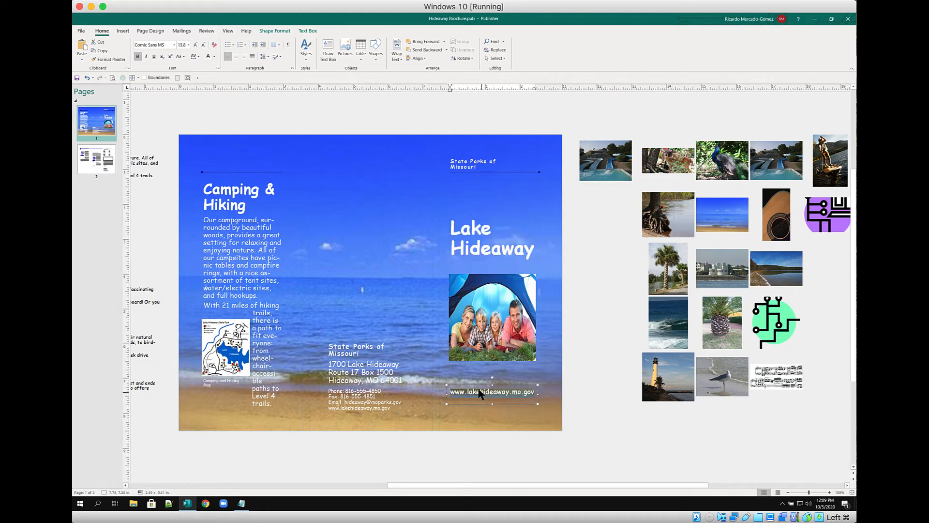
left_click(208, 57)
left_click(394, 234)
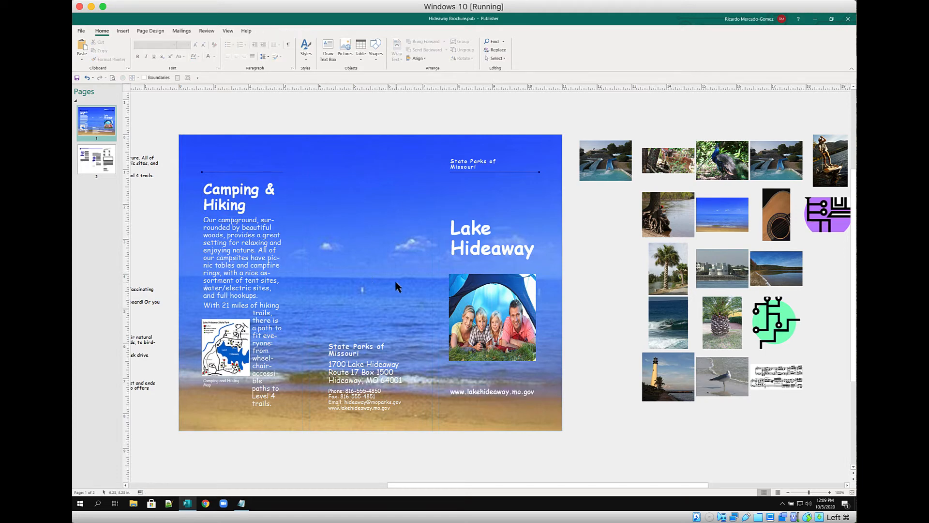
Save the brochure and switch to page 2 in the Pages pane
left_click(76, 78)
left_click(93, 169)
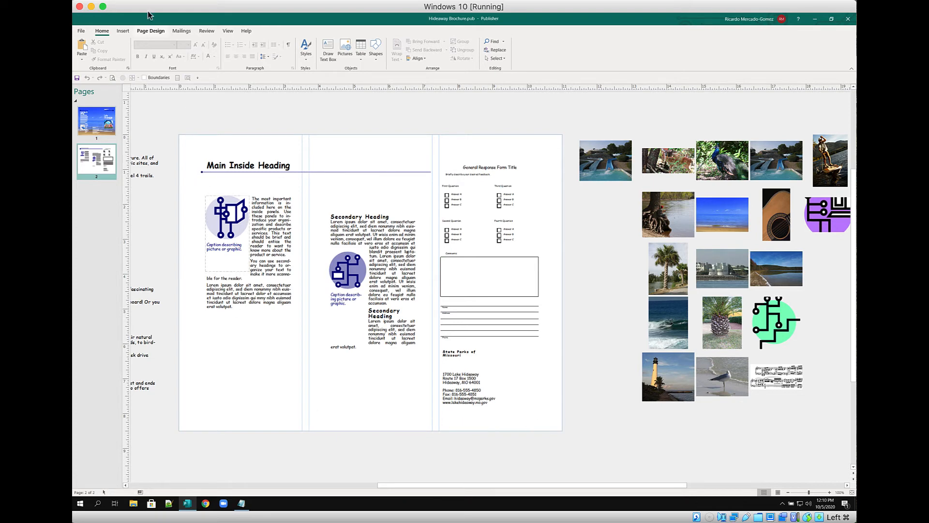
Draw a dark blue rectangle across page 2's bottom edge and set its height to 0.75 inches
left_click(123, 32)
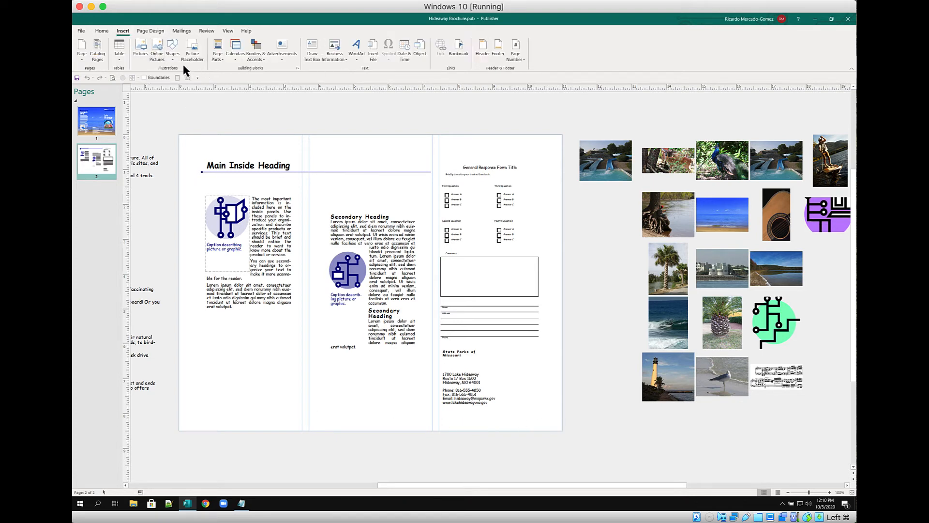
left_click(172, 49)
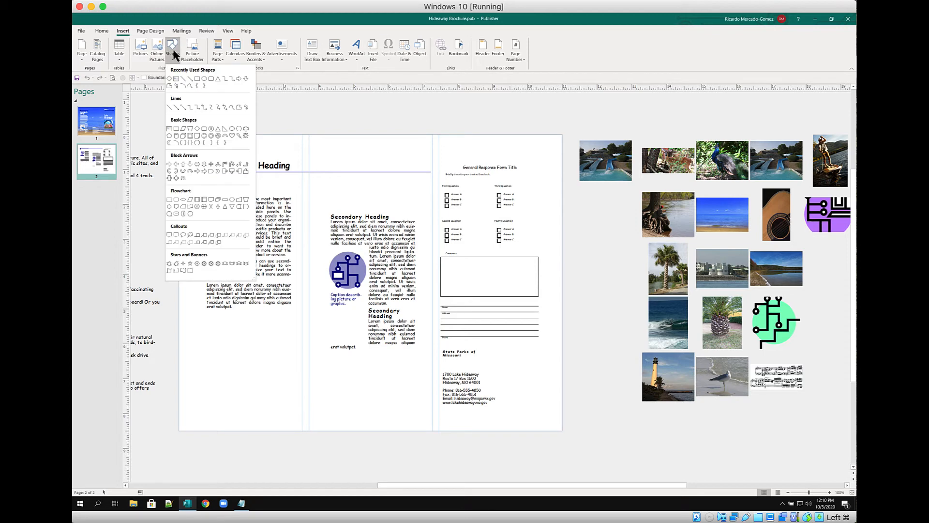
left_click(197, 78)
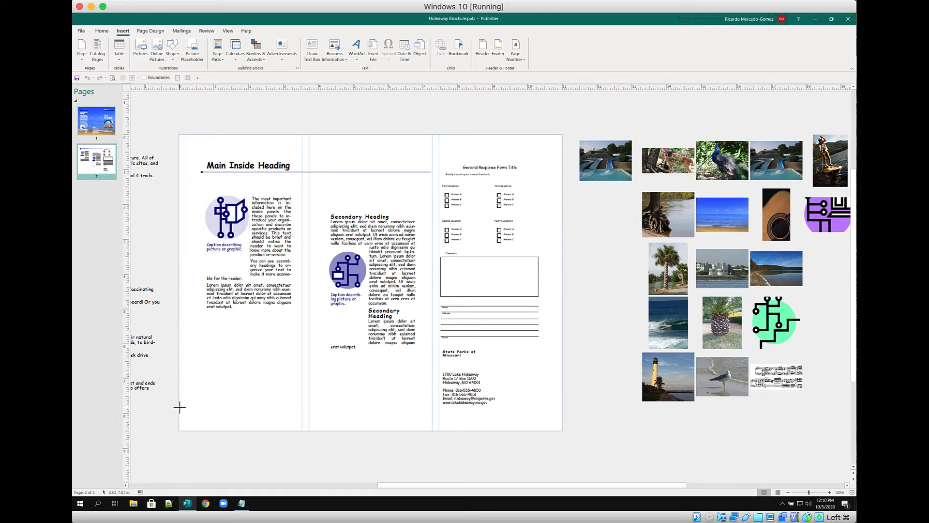
left_click_drag(179, 406, 562, 431)
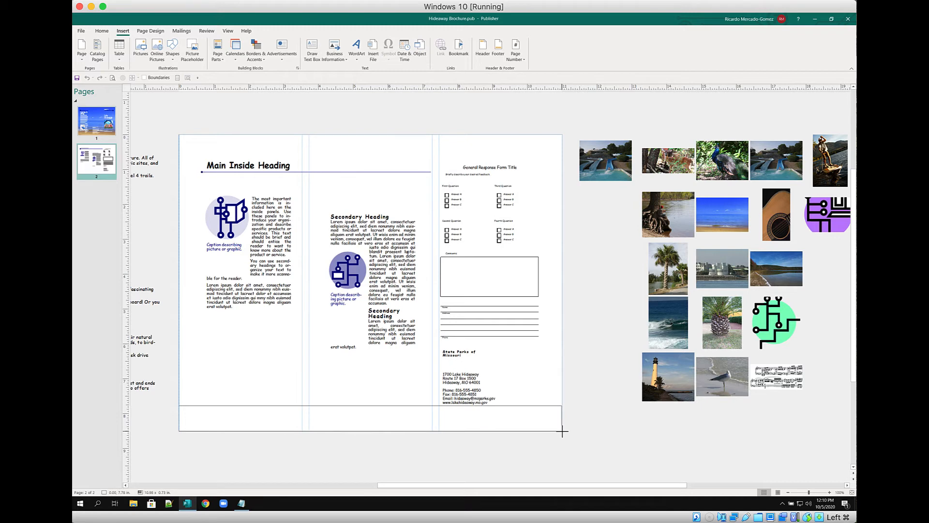
left_click_drag(563, 430, 565, 430)
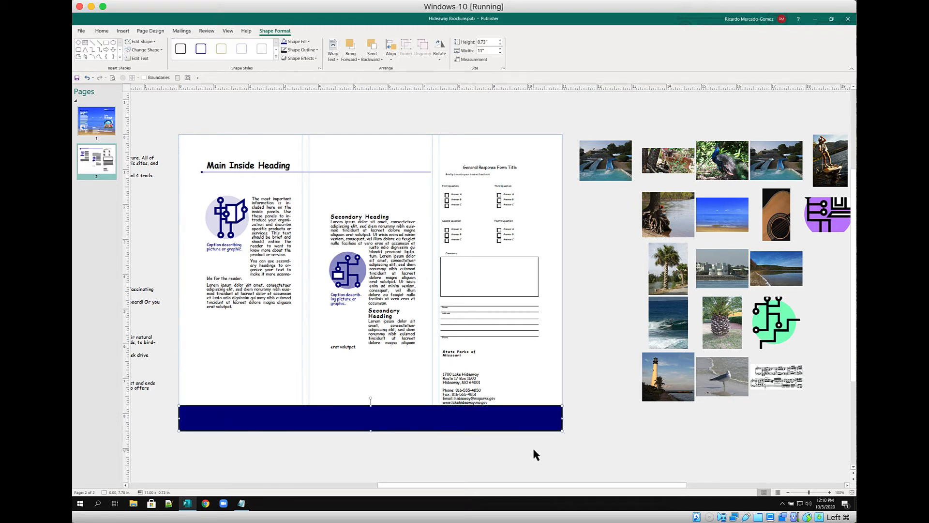
left_click(492, 43)
left_click(501, 41)
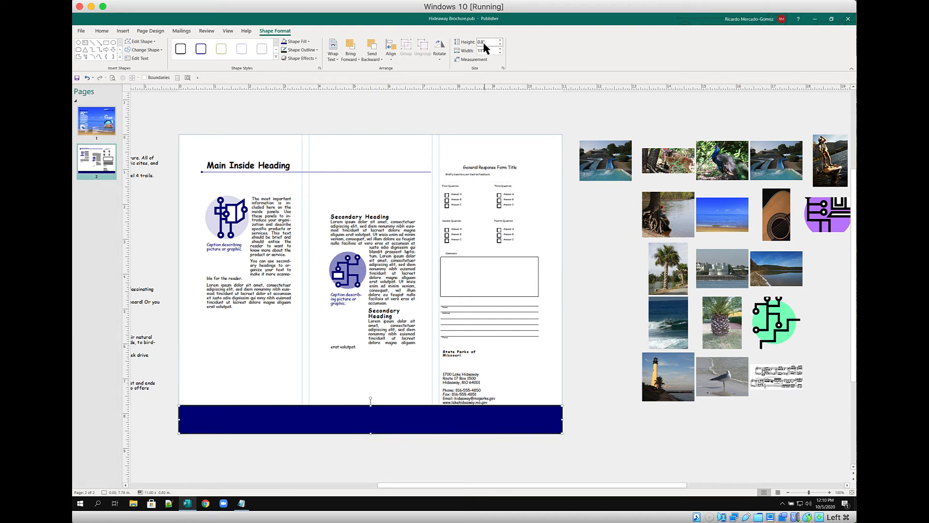
type(".75")
key("Return")
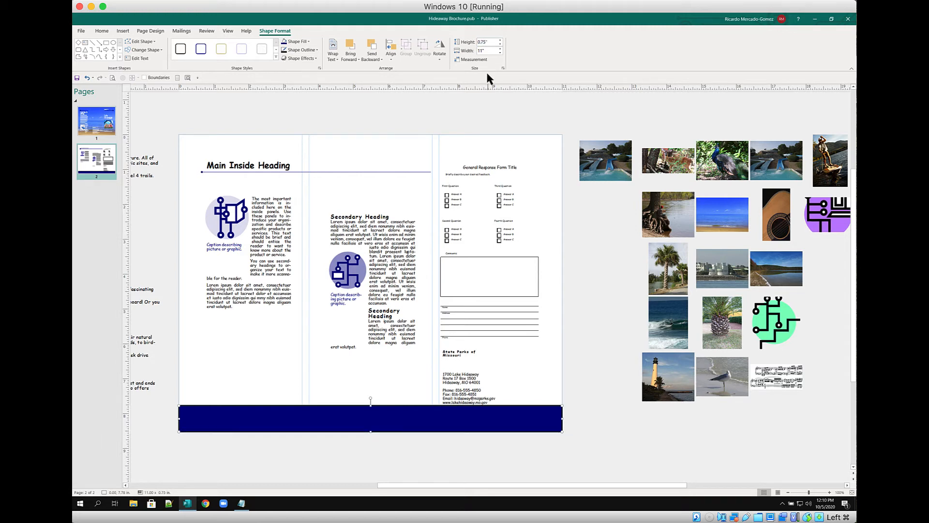
left_click(609, 445)
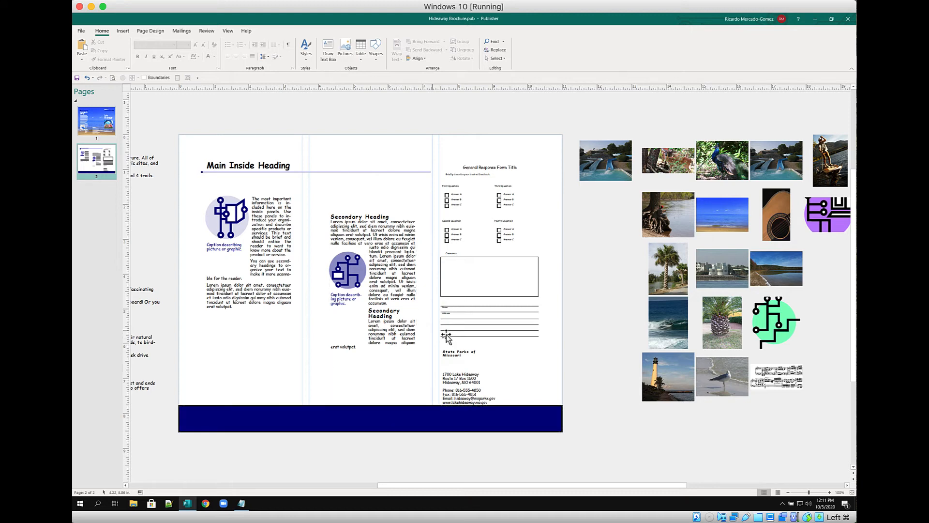
Replace the main inside heading with 'Park Attractions' and set it to 36 pt
triple_click(213, 169)
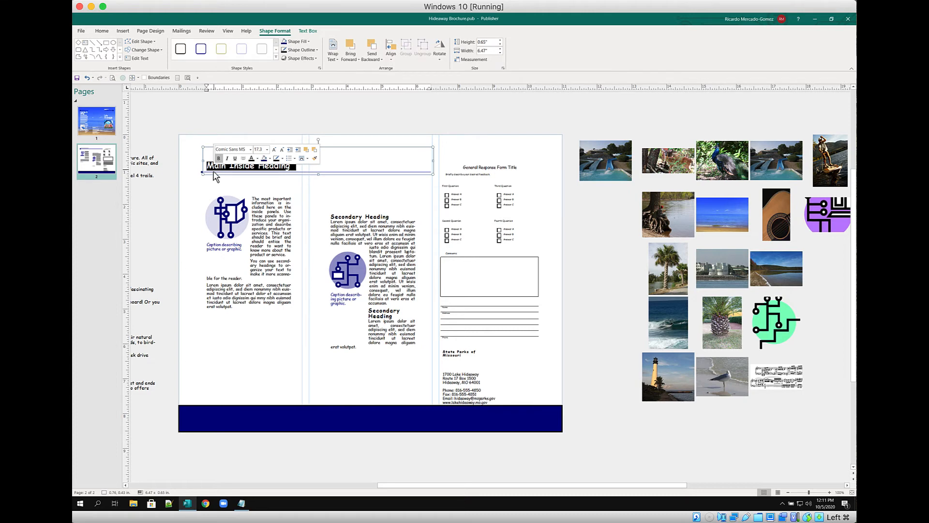
type("Park")
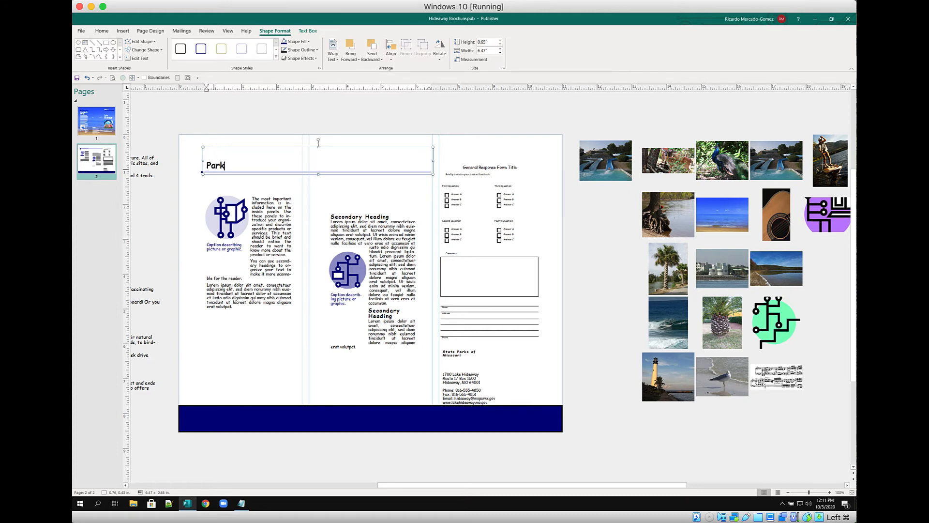
type(" Attrations")
key("shift+Left")
triple_click(251, 166)
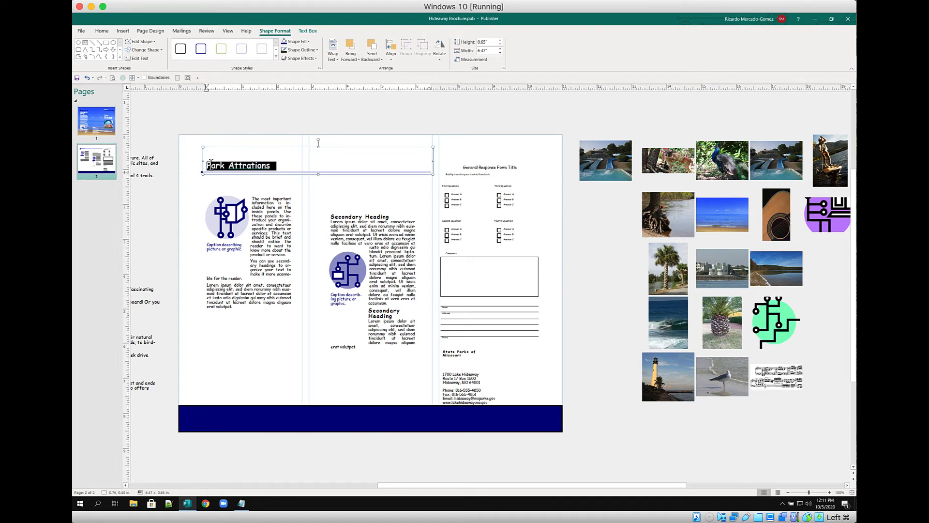
left_click(99, 32)
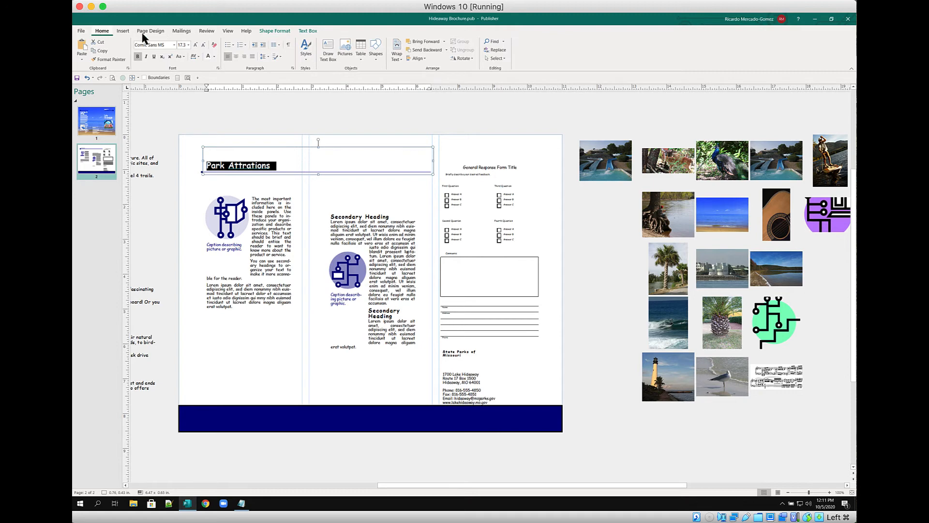
left_click(188, 44)
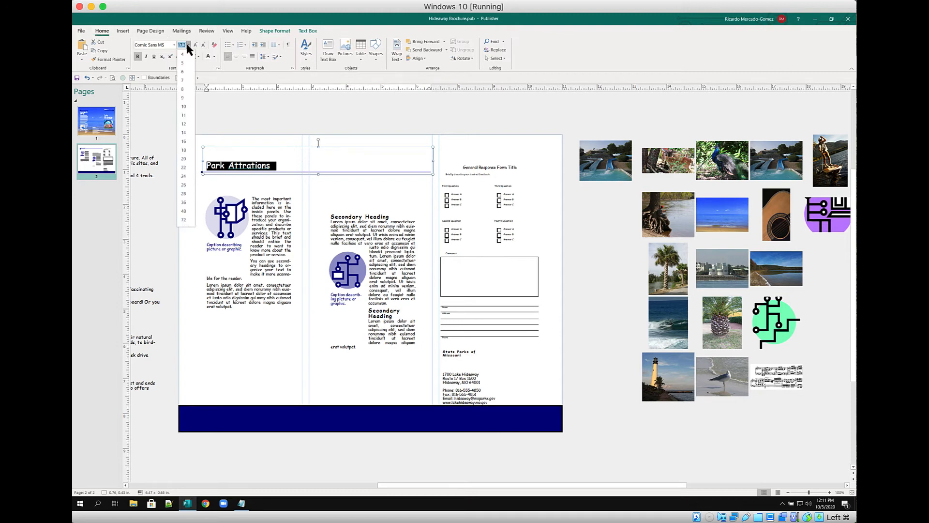
left_click(184, 202)
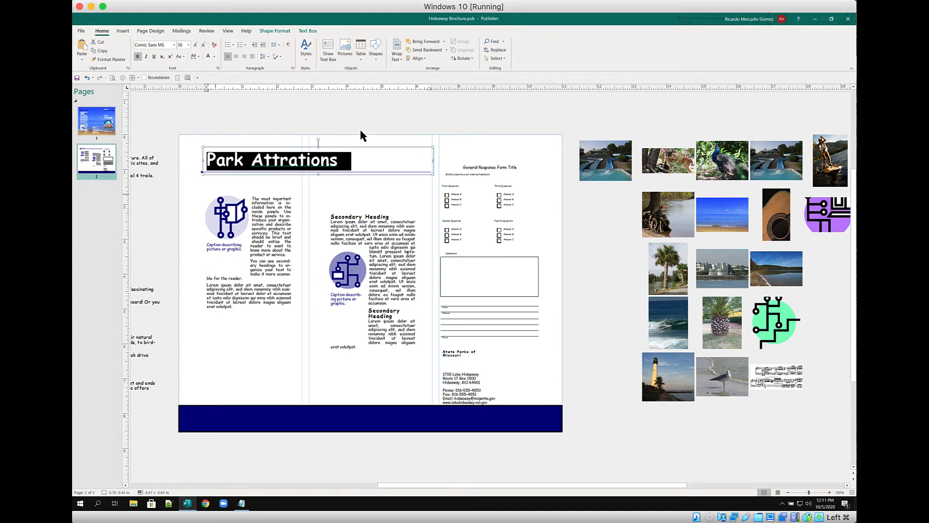
Correct the misspelled 'Attrations' to 'Attractions' using the spelling suggestion
right_click(298, 160)
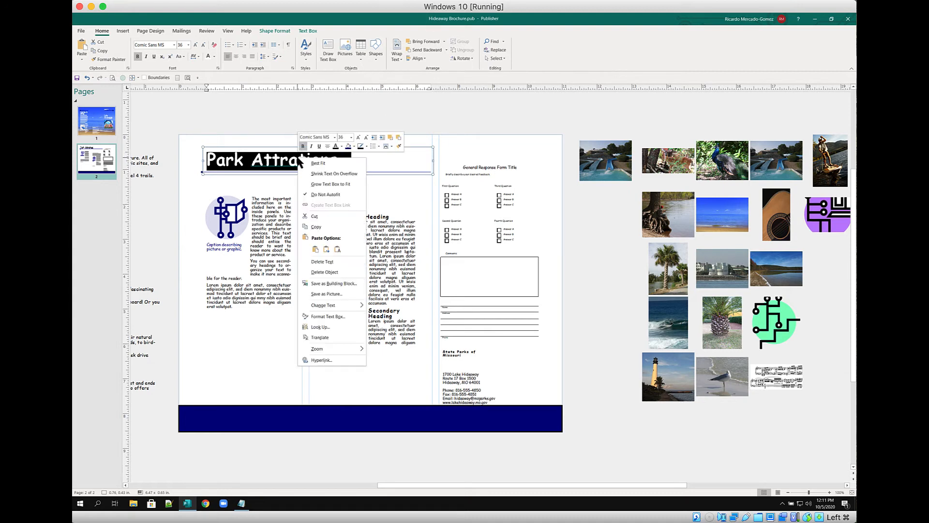
left_click(394, 169)
left_click(299, 163)
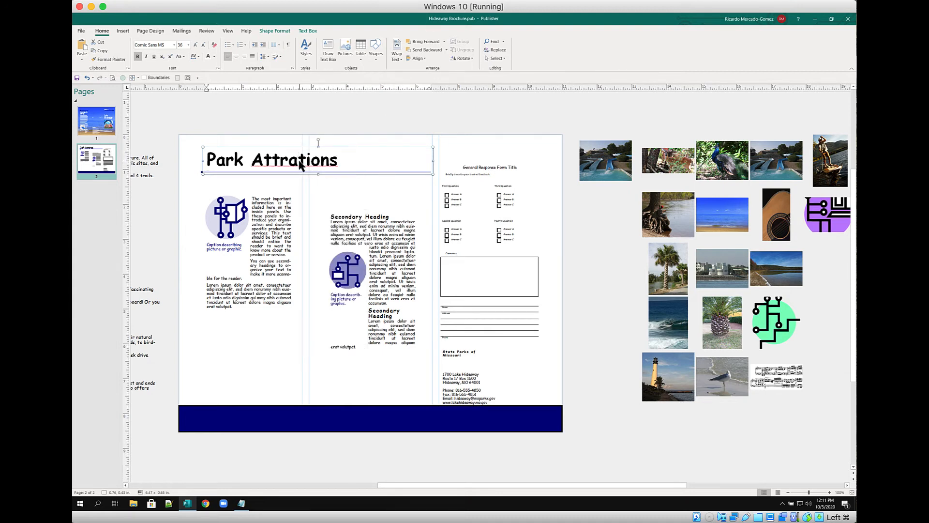
right_click(299, 164)
left_click(324, 177)
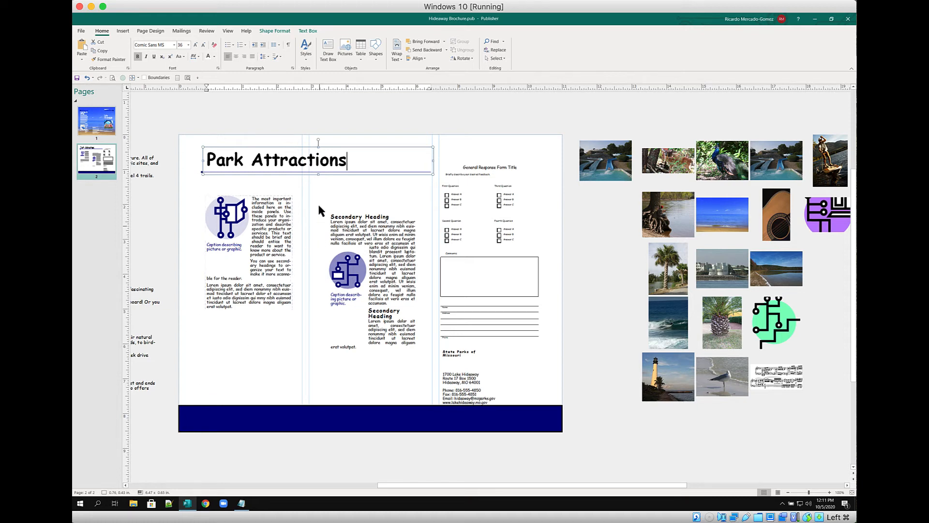
left_click(256, 216)
key("ctrl+a")
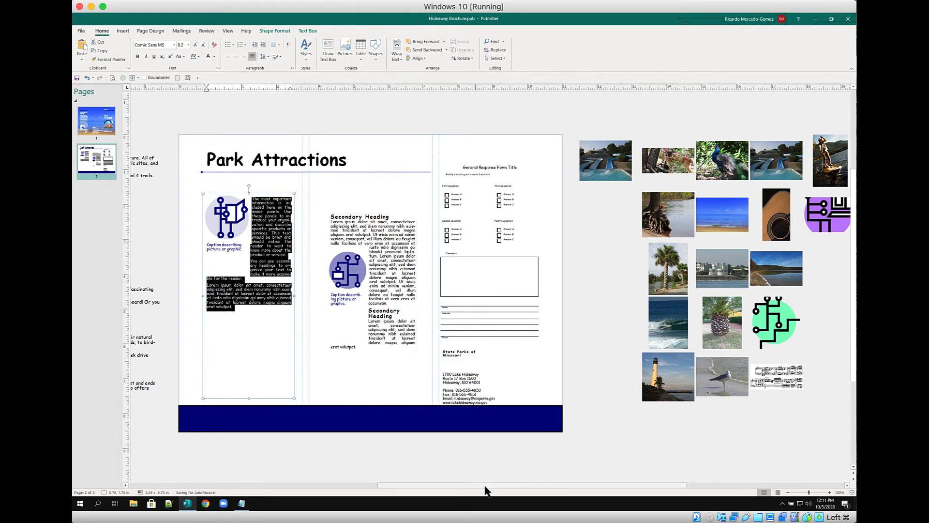
Copy the Water section from the draft and paste it over the first inside panel's placeholder text
scroll(463, 488, "left", 2)
left_click_drag(463, 488, 345, 486)
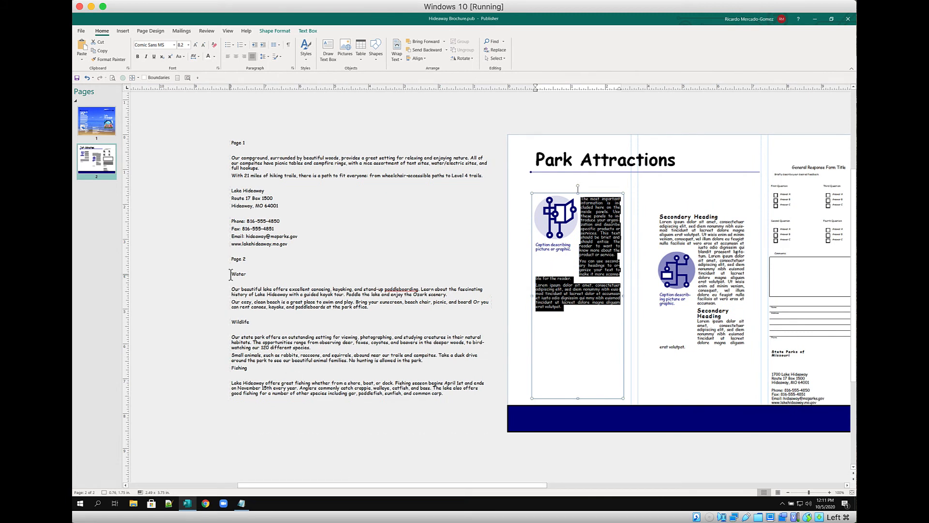
left_click_drag(232, 274, 382, 311)
key("ctrl+c")
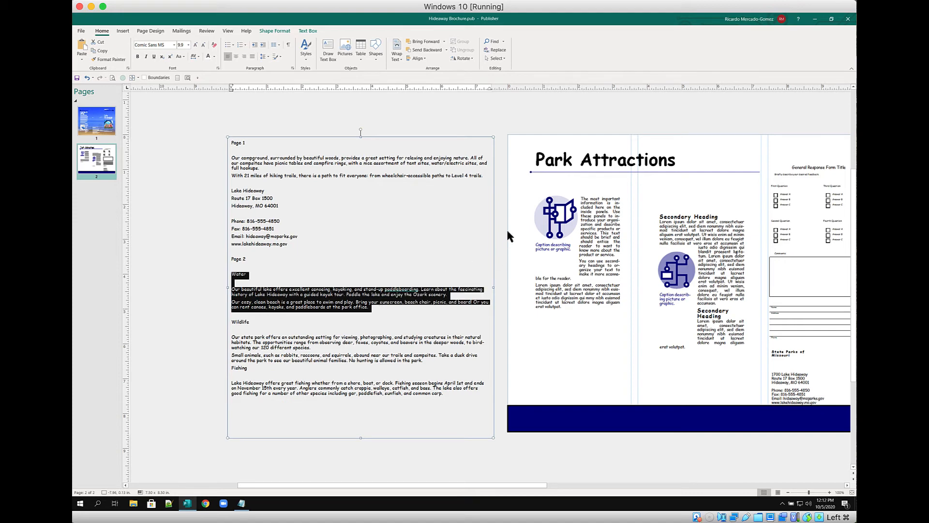
left_click(599, 223)
key("ctrl+a")
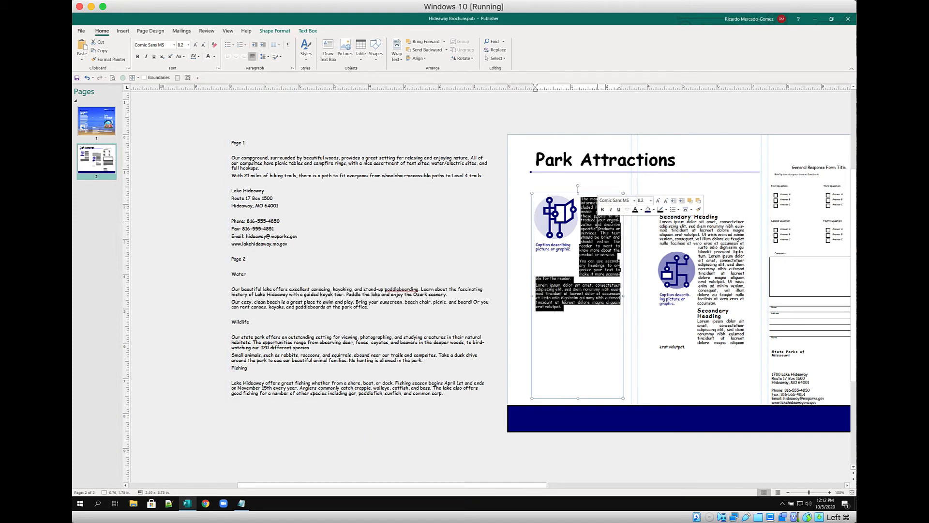
key("ctrl+v")
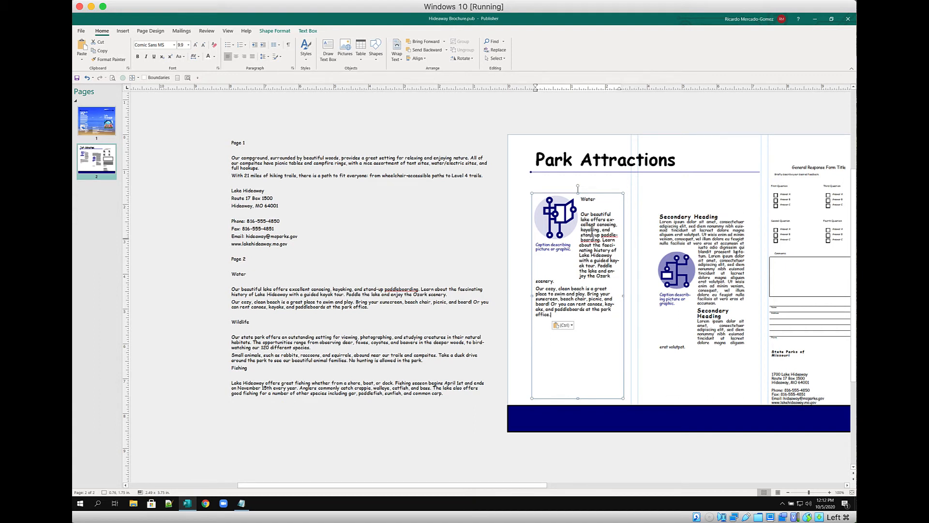
Set the Water text to Best Fit so it fills its box
left_click(596, 200)
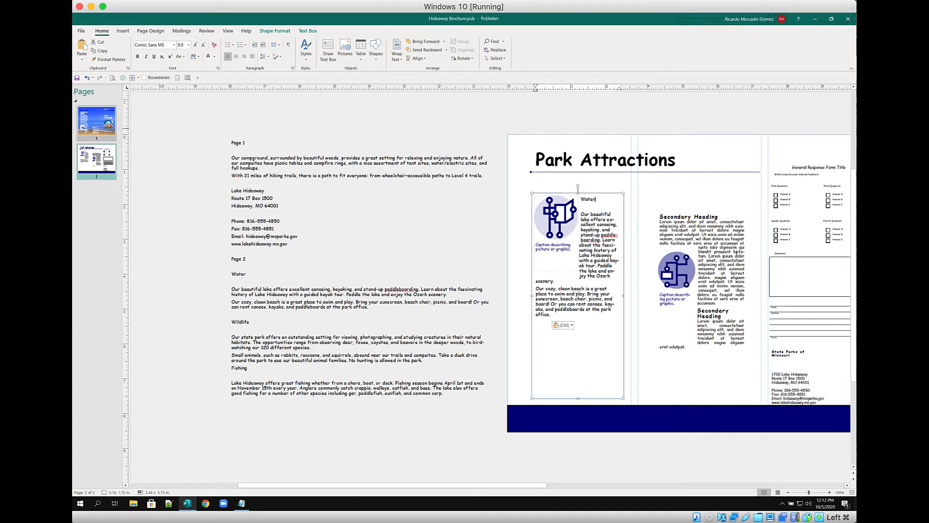
left_click(137, 78)
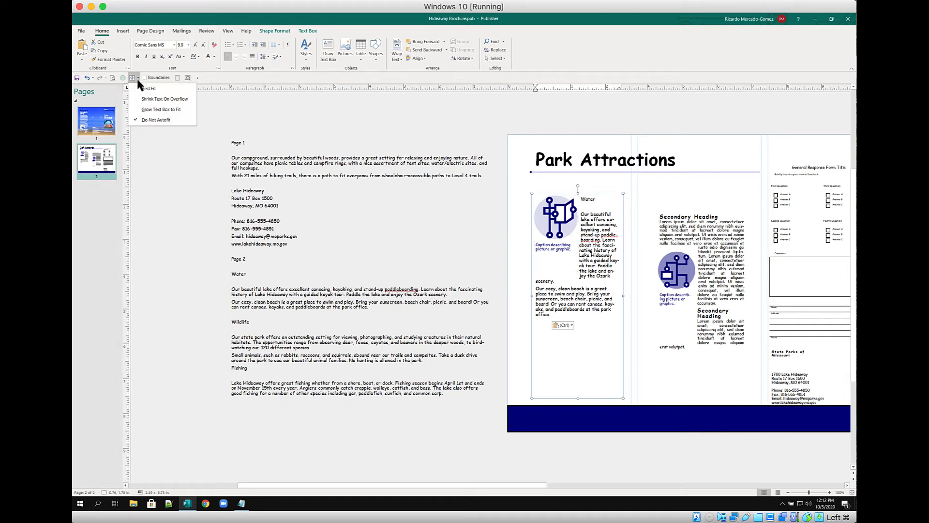
left_click(144, 89)
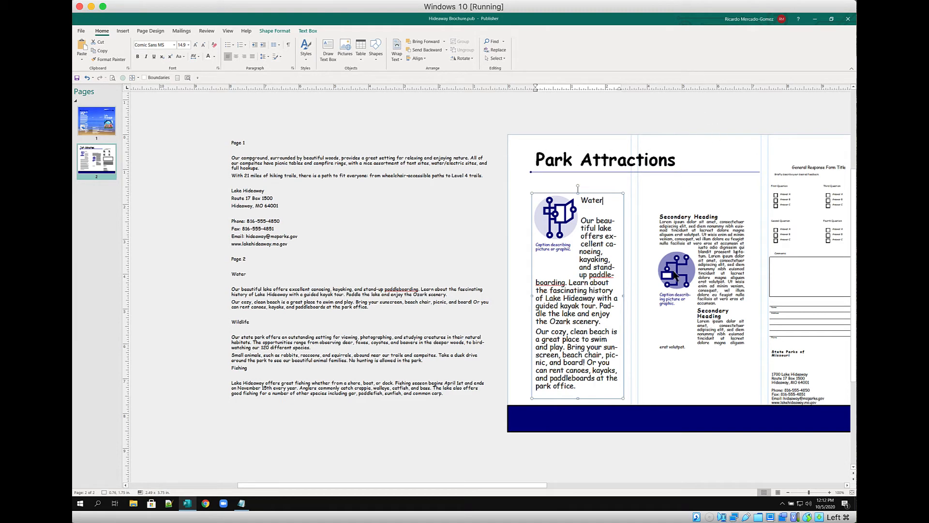
left_click_drag(462, 485, 551, 492)
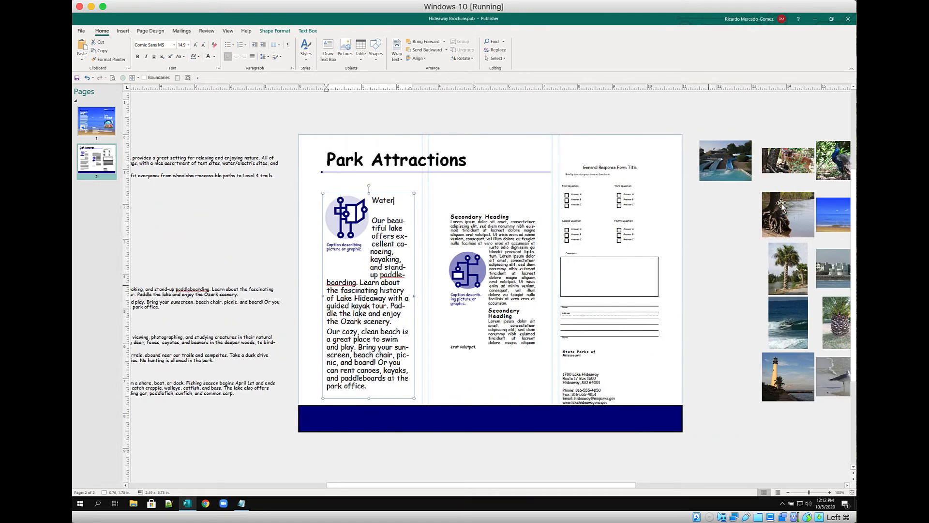
left_click_drag(385, 485, 435, 485)
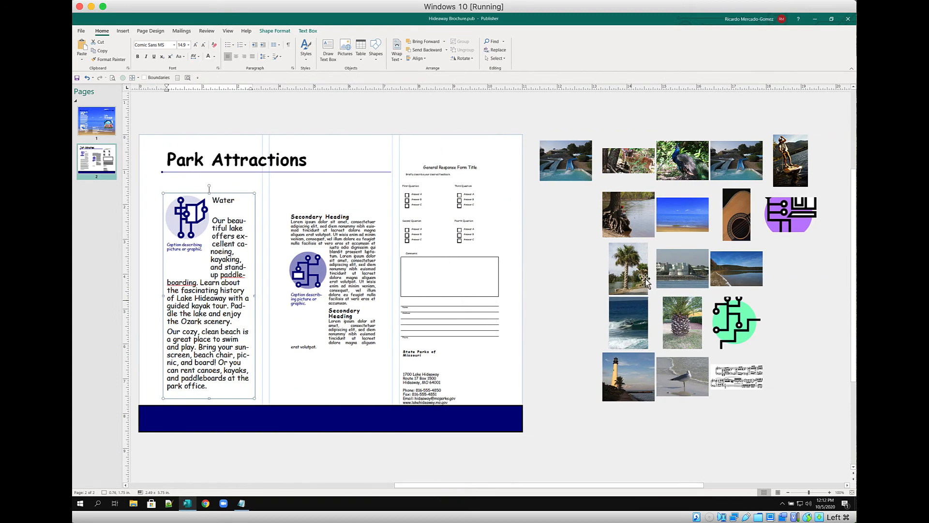
Apply the blue sea-and-beach photo from the pasteboard as page 2's background
left_click(670, 217)
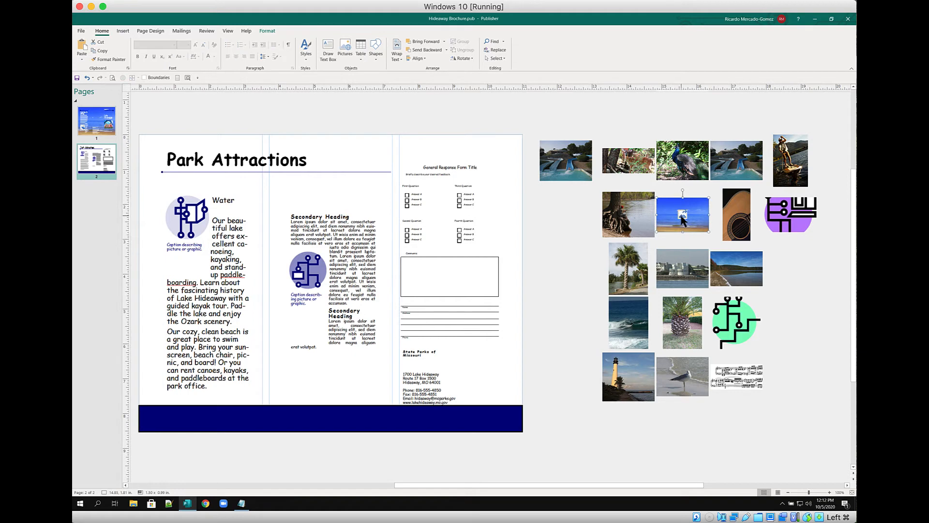
right_click(682, 218)
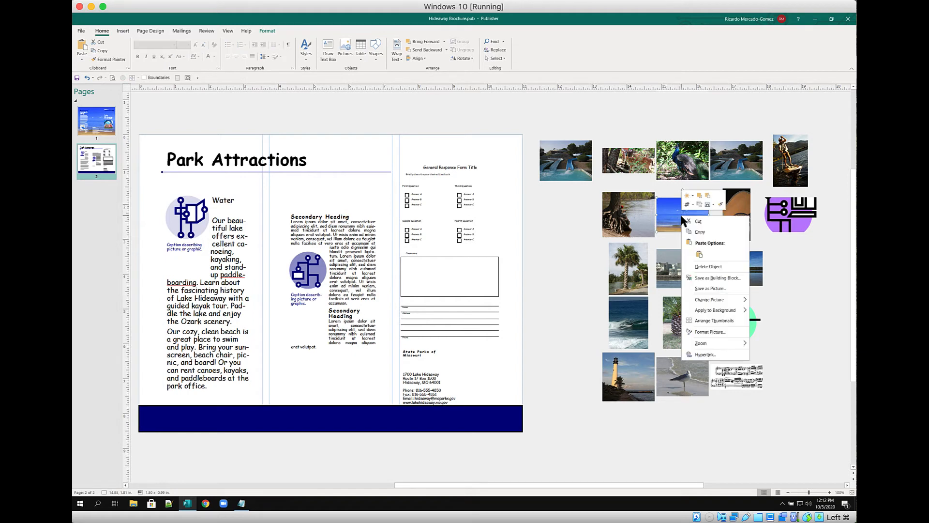
left_click(664, 227)
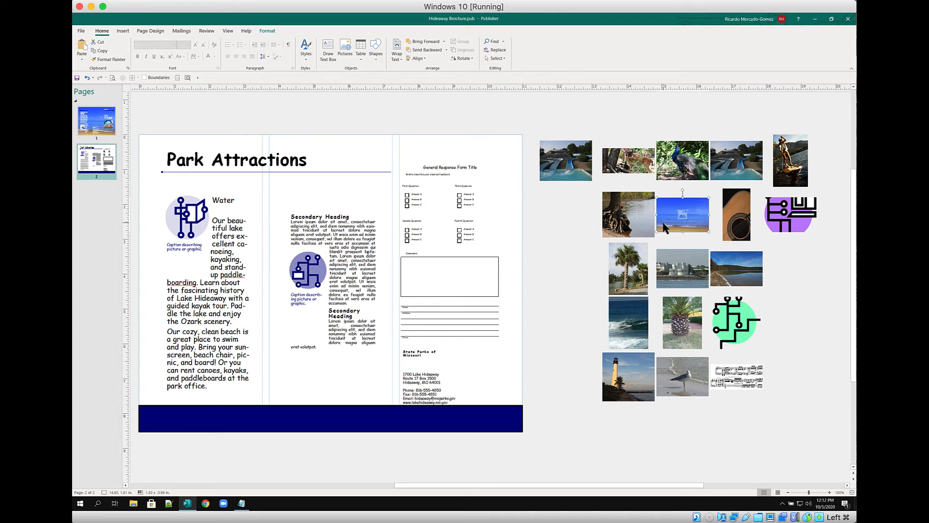
right_click(664, 223)
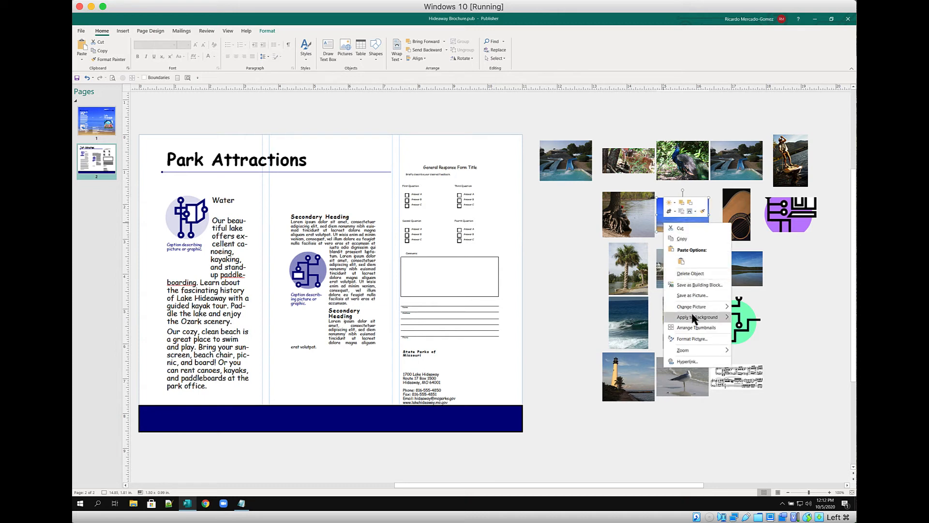
left_click(734, 322)
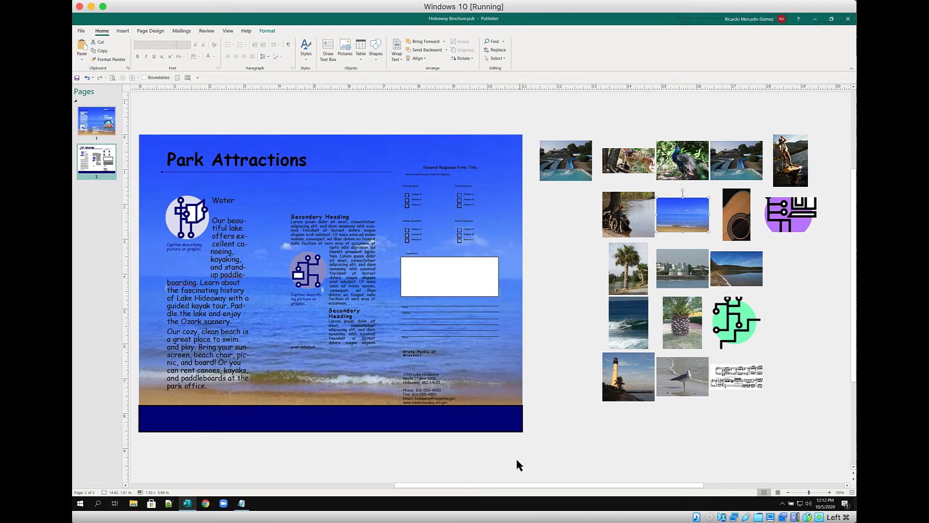
left_click_drag(494, 491, 397, 498)
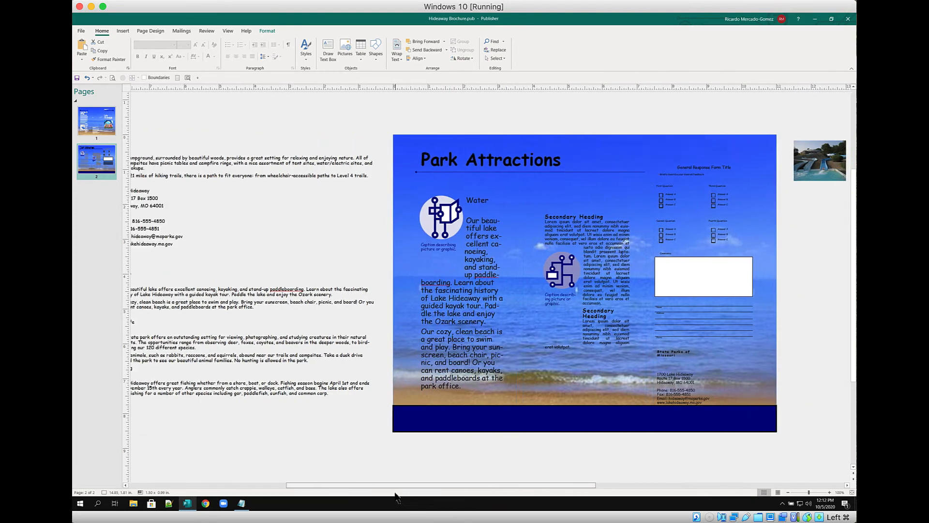
Make all the text in the Water box white
left_click(475, 223)
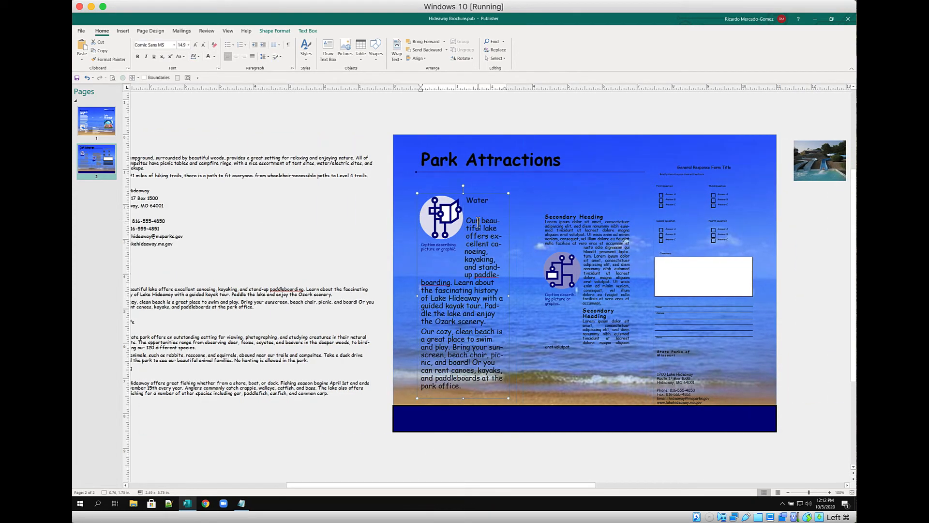
key("ctrl+a")
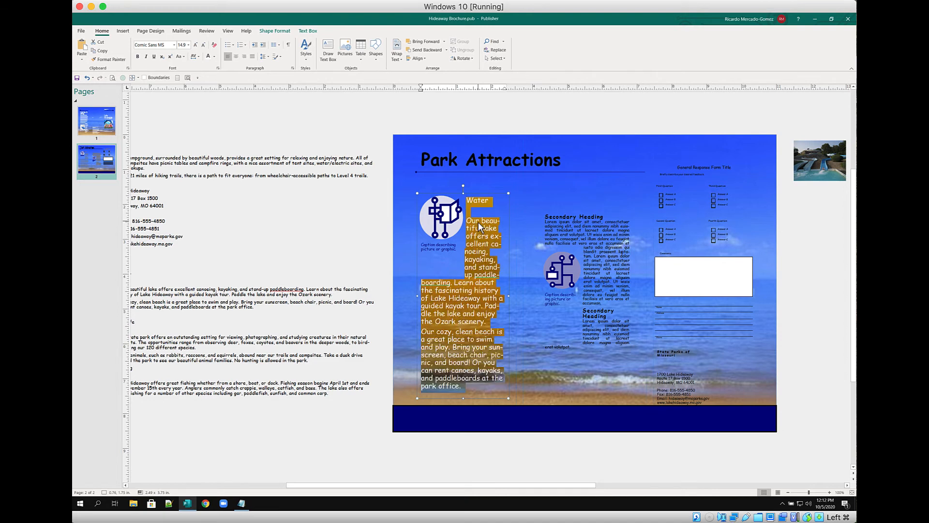
left_click(208, 57)
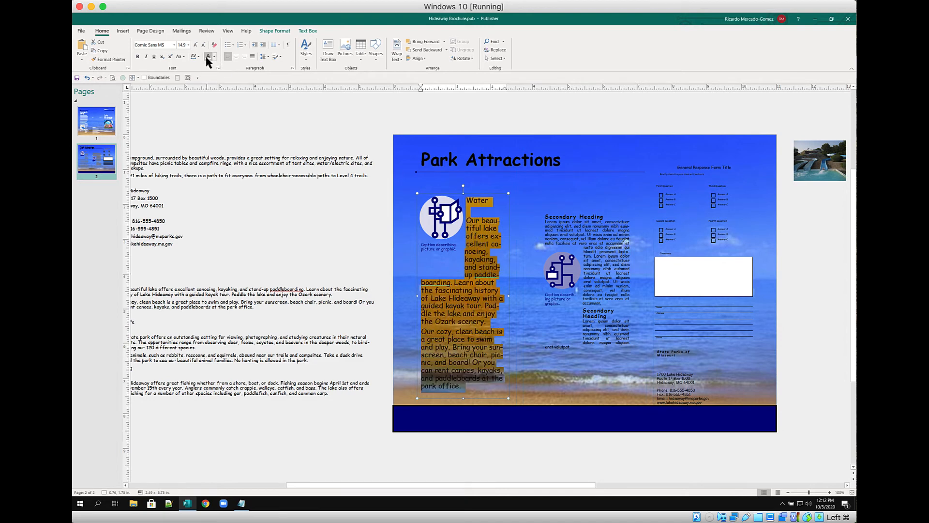
Make the 'Water' heading bold and enlarge it to 20 pt
double_click(478, 201)
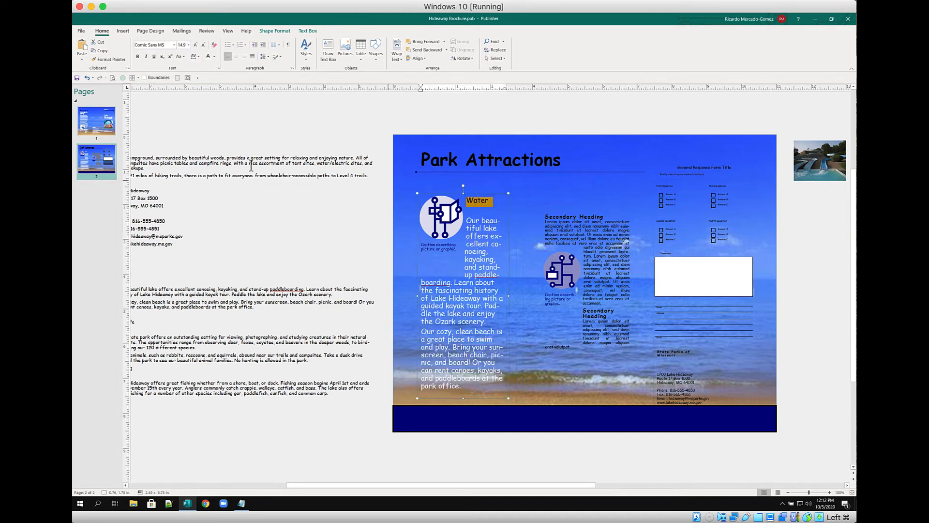
left_click(137, 56)
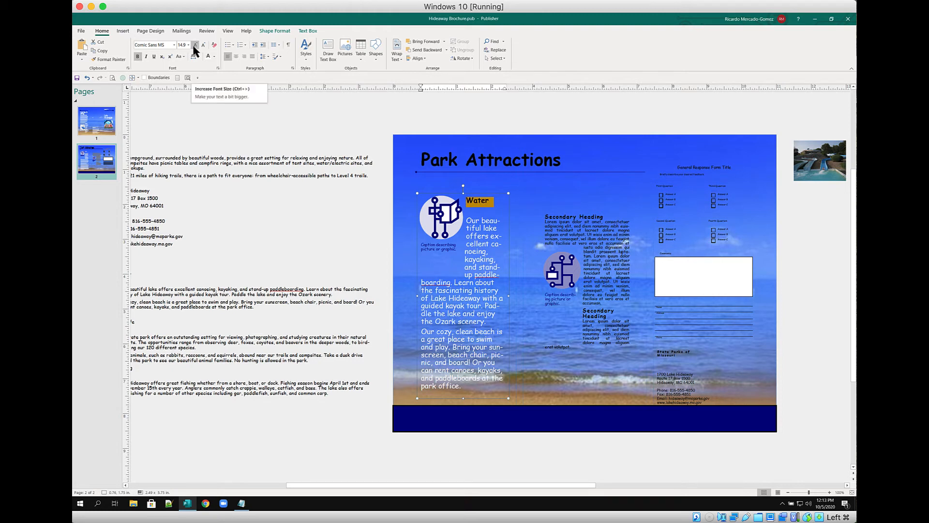
left_click(194, 47)
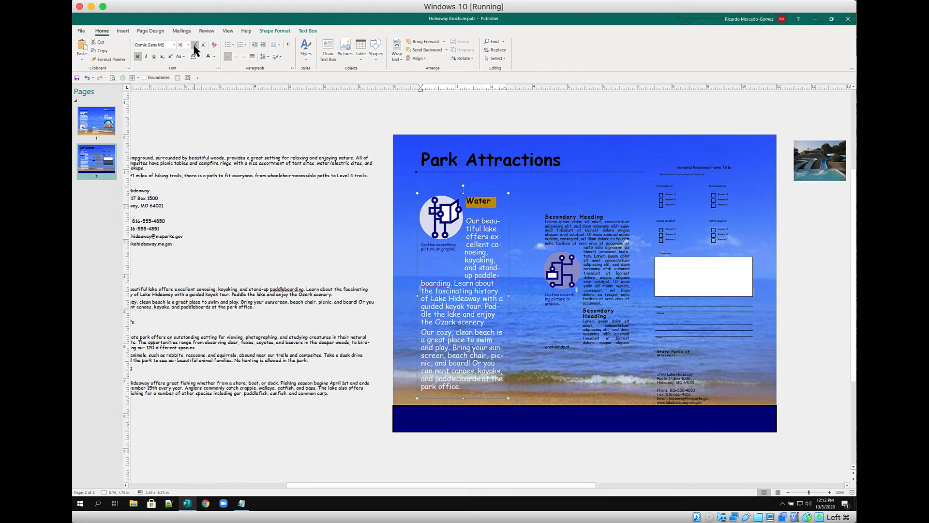
left_click(195, 46)
left_click(195, 46)
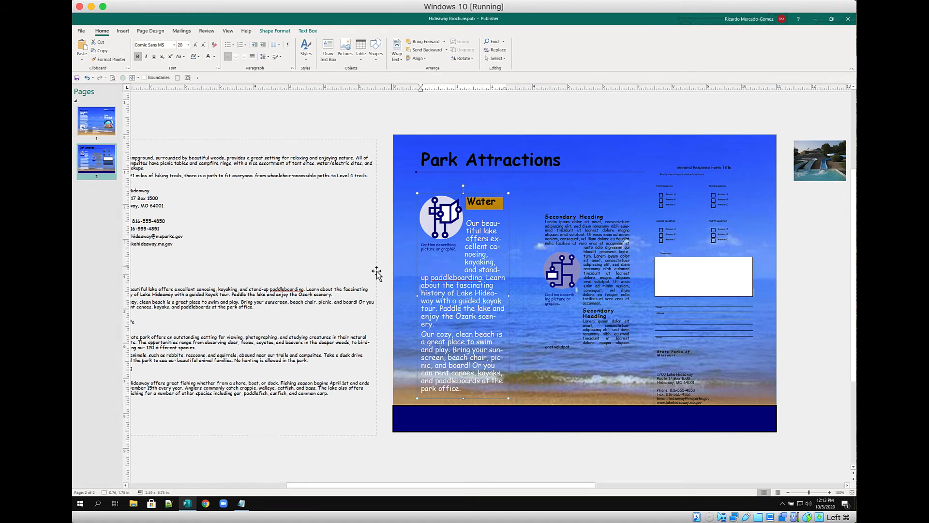
left_click(488, 287)
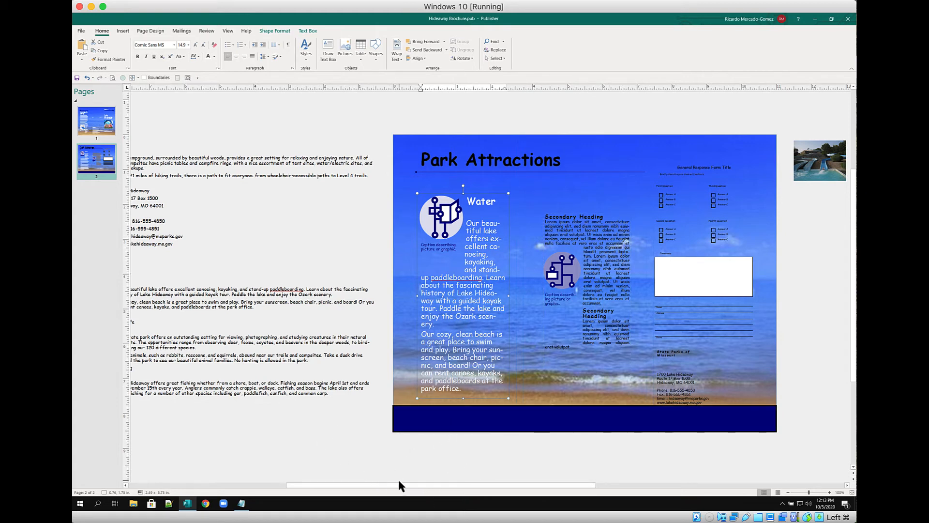
left_click_drag(402, 485, 324, 434)
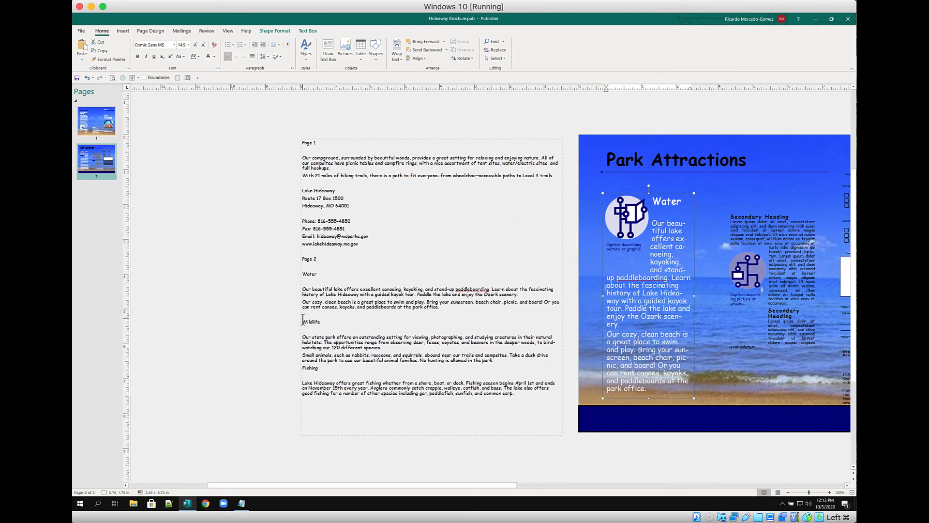
Paste the Wildlife and Fishing sections over the middle panel's placeholder text
left_click_drag(303, 318, 538, 399)
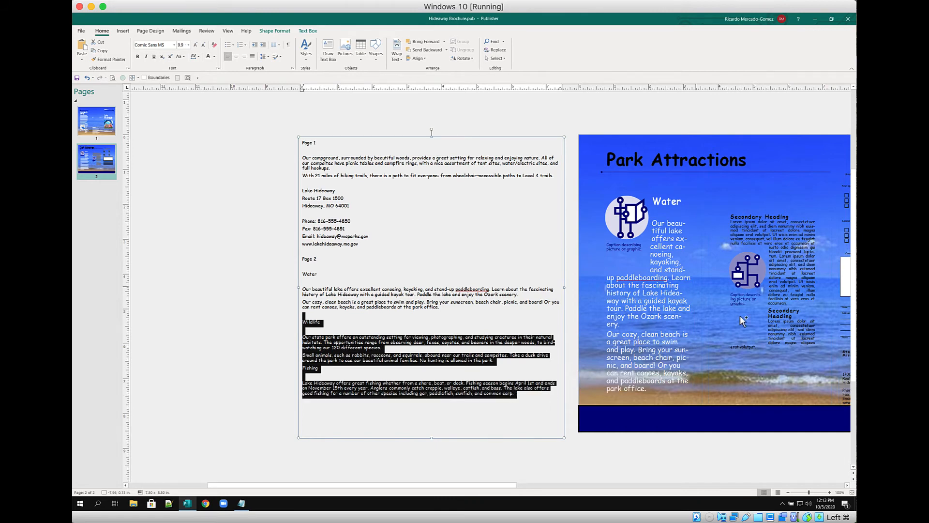
triple_click(764, 225)
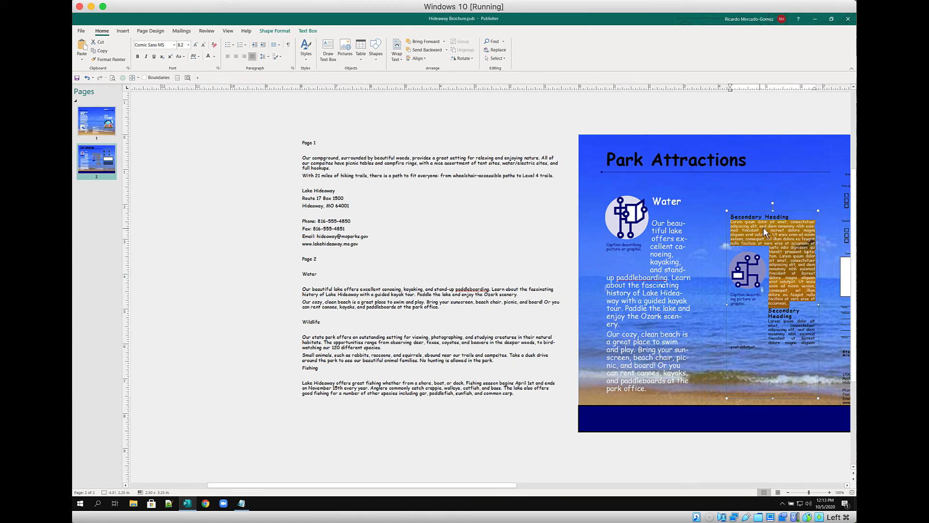
left_click_drag(763, 228, 764, 227)
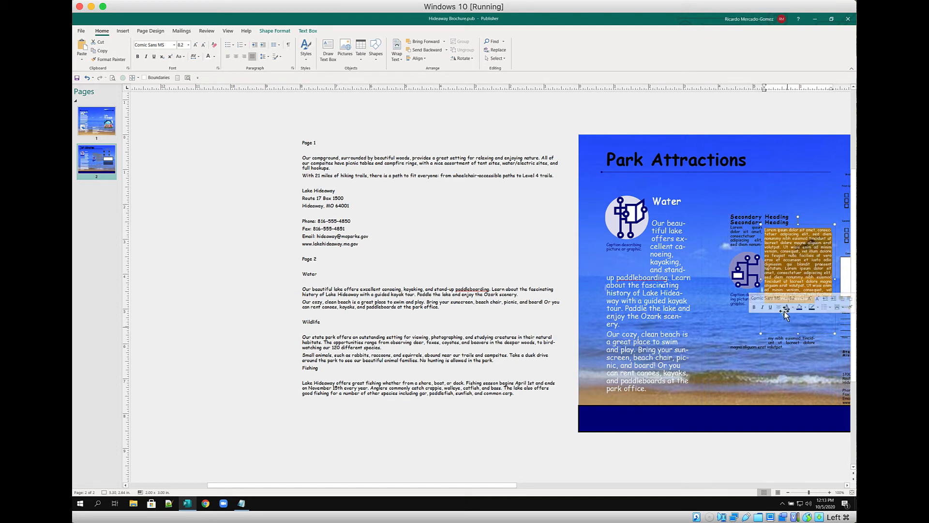
left_click(757, 190)
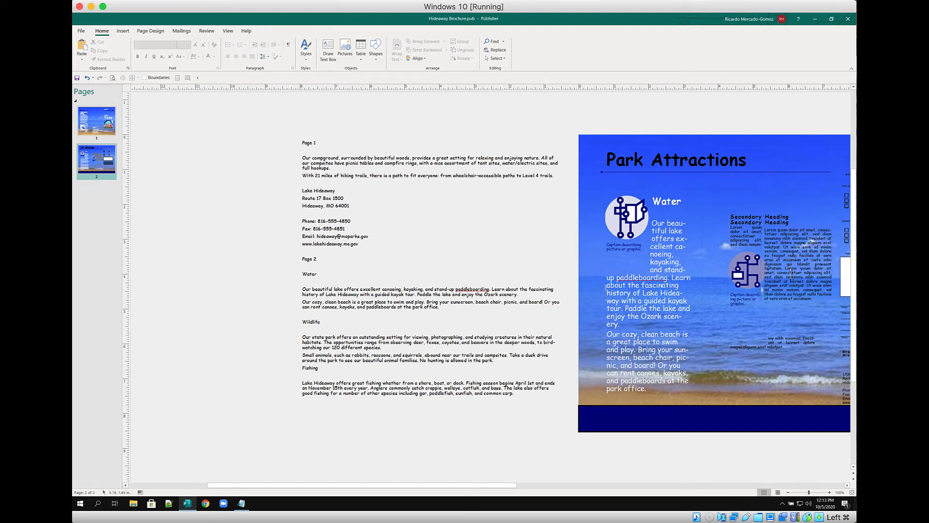
left_click(745, 221)
left_click(788, 252)
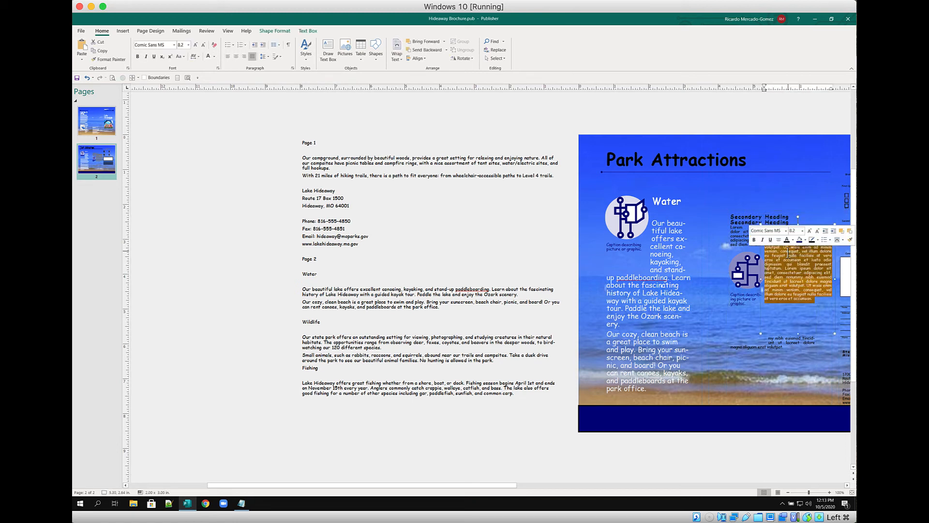
key("ctrl+z")
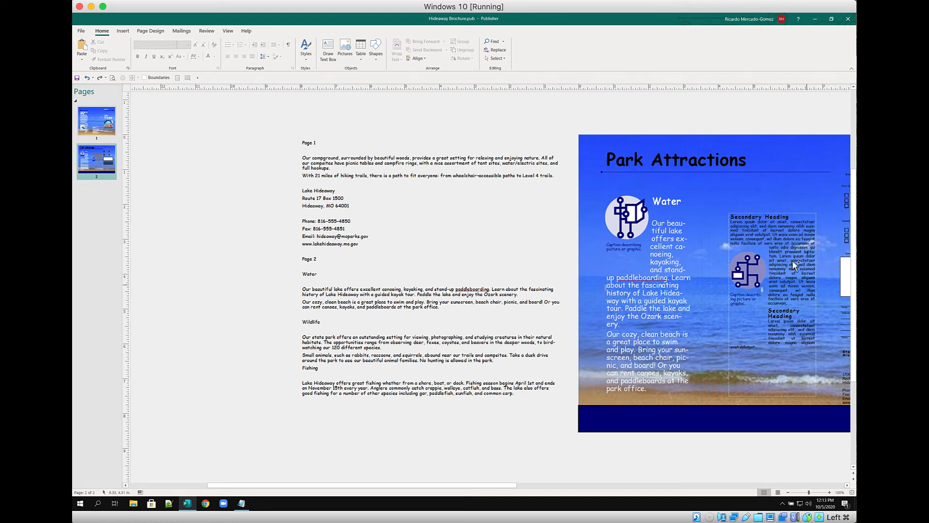
left_click(741, 216)
key("ctrl+a")
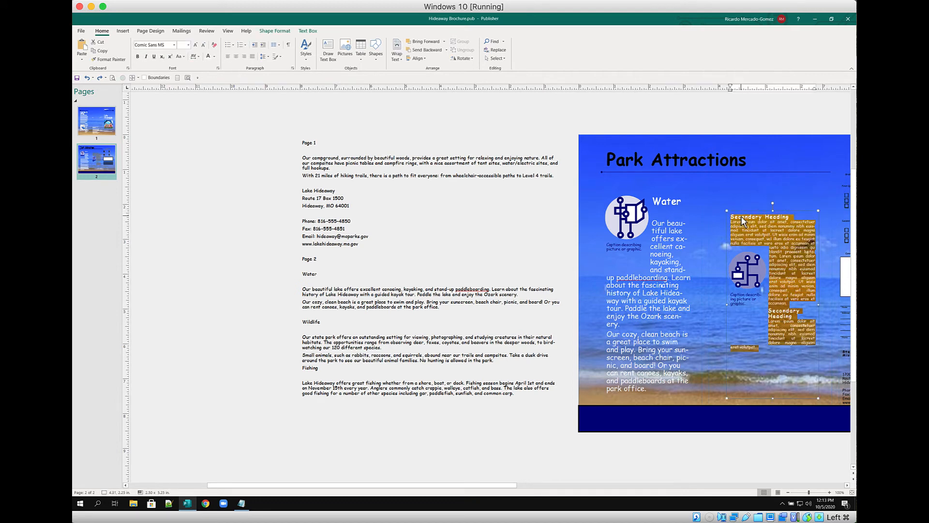
key("ctrl+v")
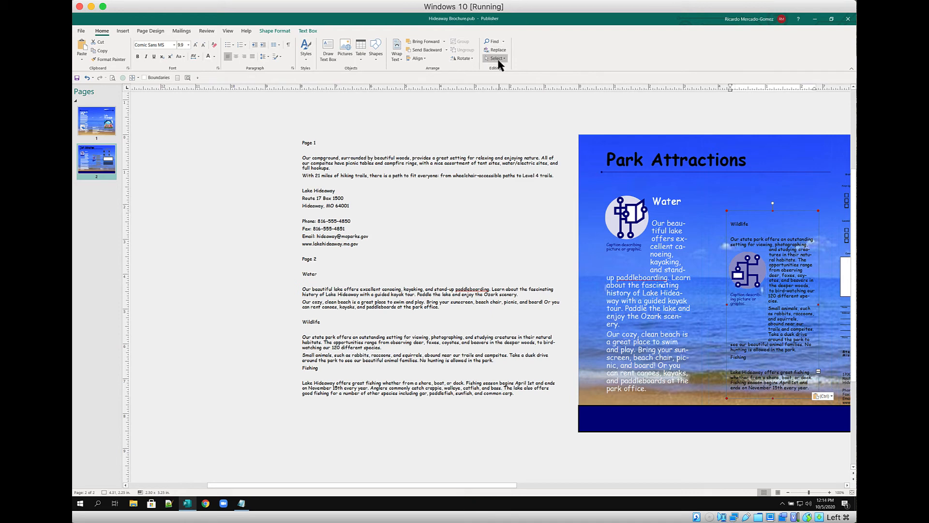
Delete the empty line above the Wildlife heading
key("F9")
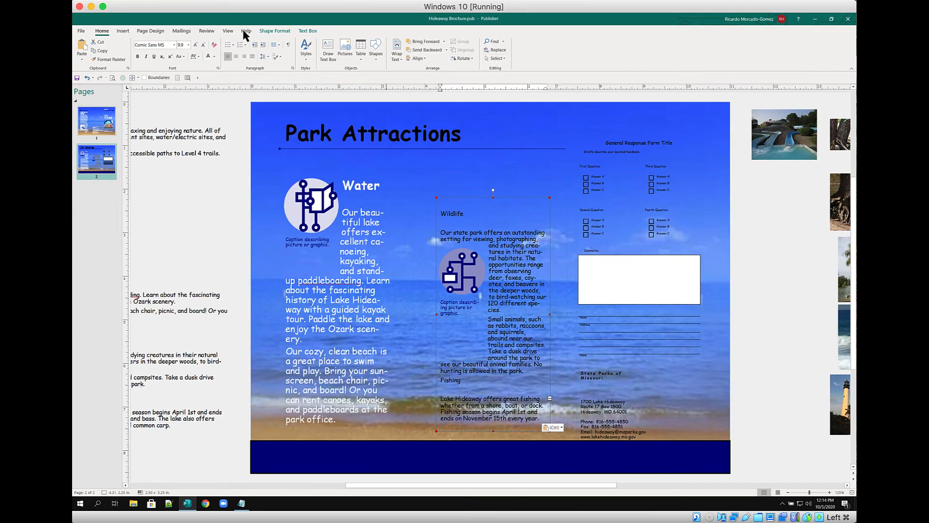
left_click(188, 78)
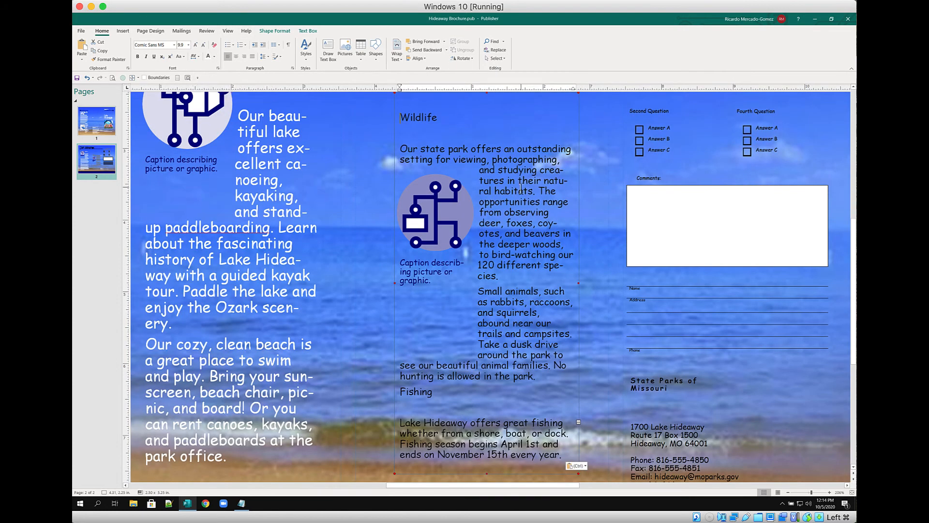
scroll(520, 189, "up", 1)
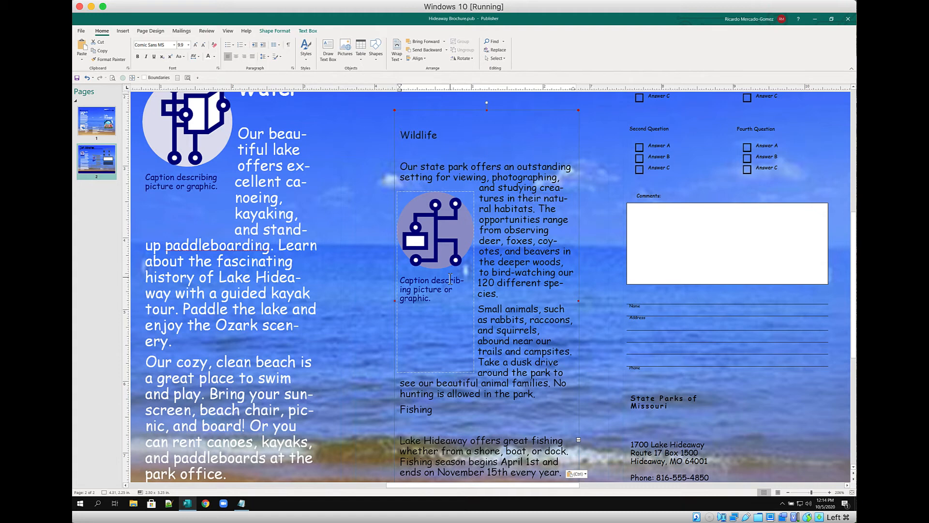
key("BackSpace")
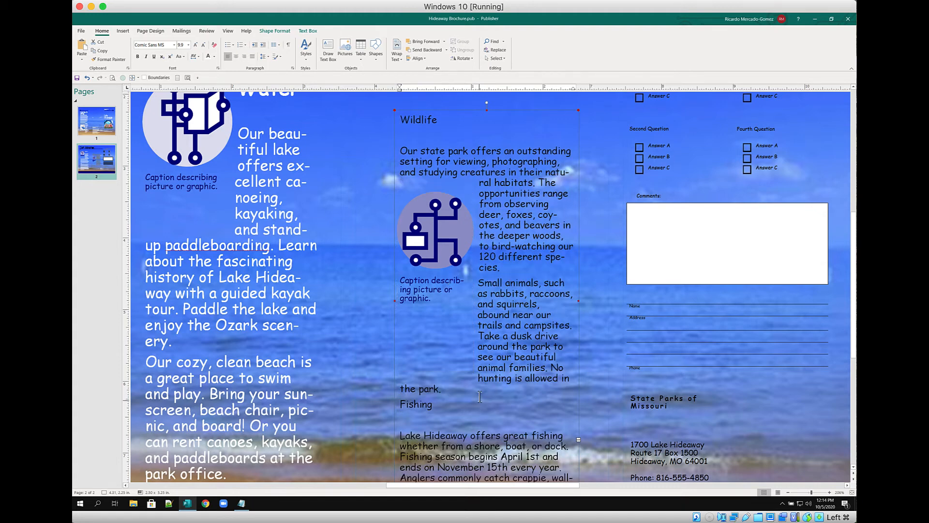
scroll(480, 396, "down", 3)
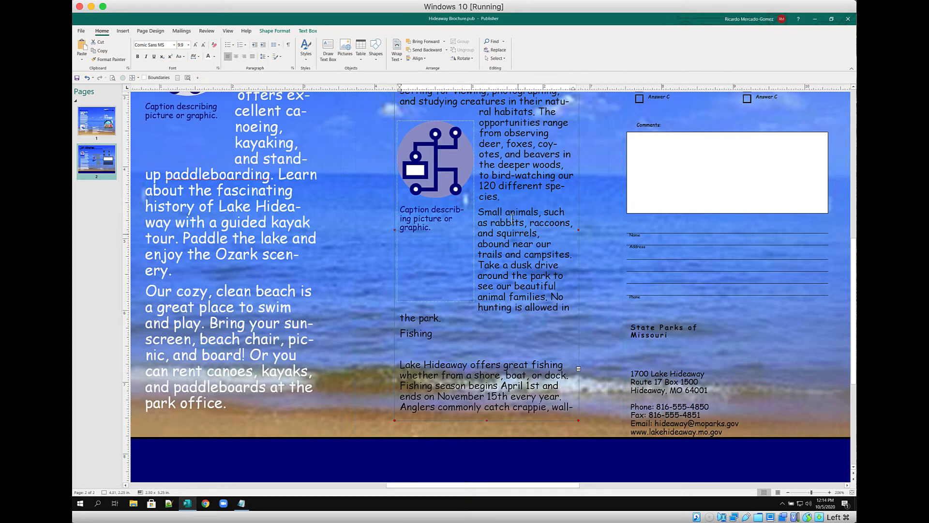
scroll(525, 255, "up", 5)
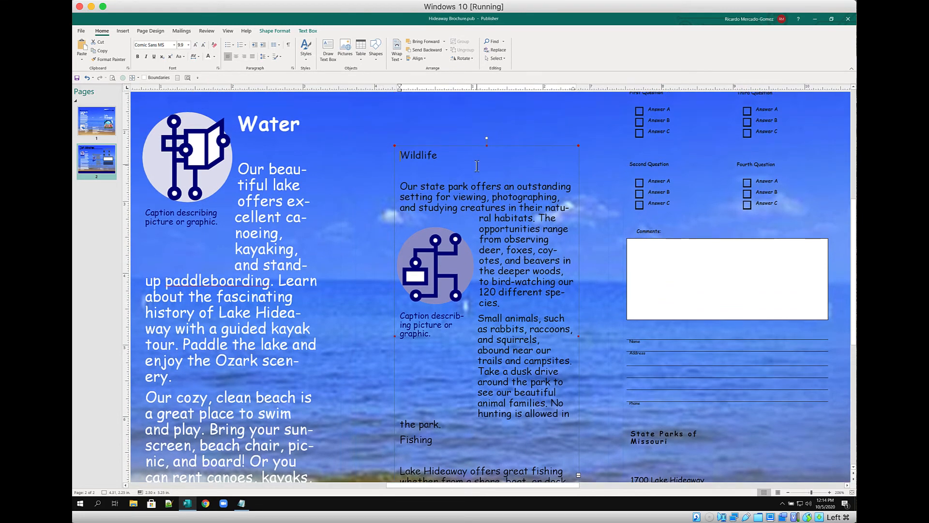
scroll(476, 166, "up", 1)
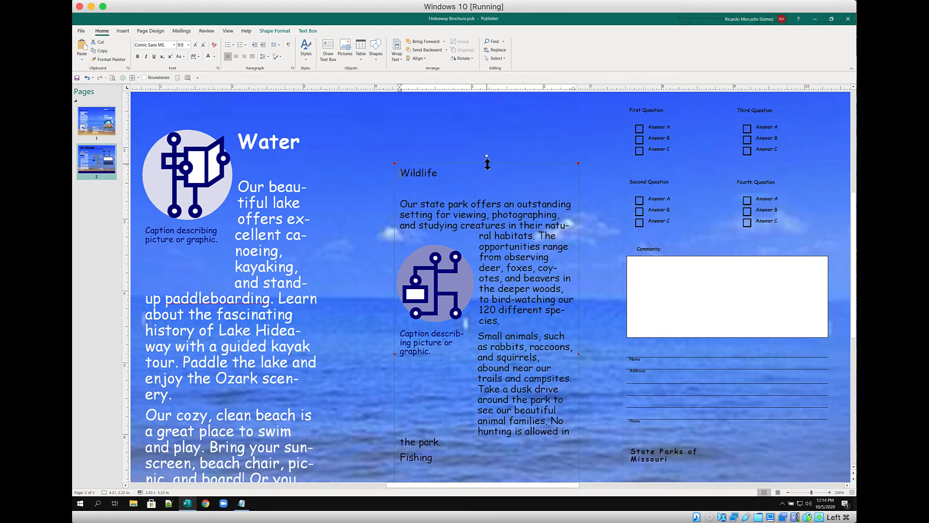
Stretch the Wildlife text box's top upward and its left edge outward so the text reflows
left_click_drag(487, 164, 489, 129)
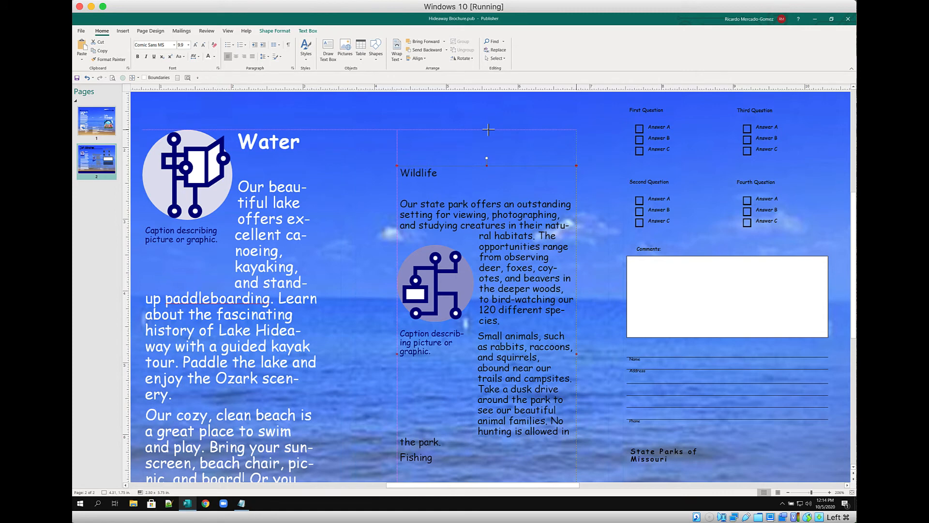
left_click_drag(488, 129, 489, 129)
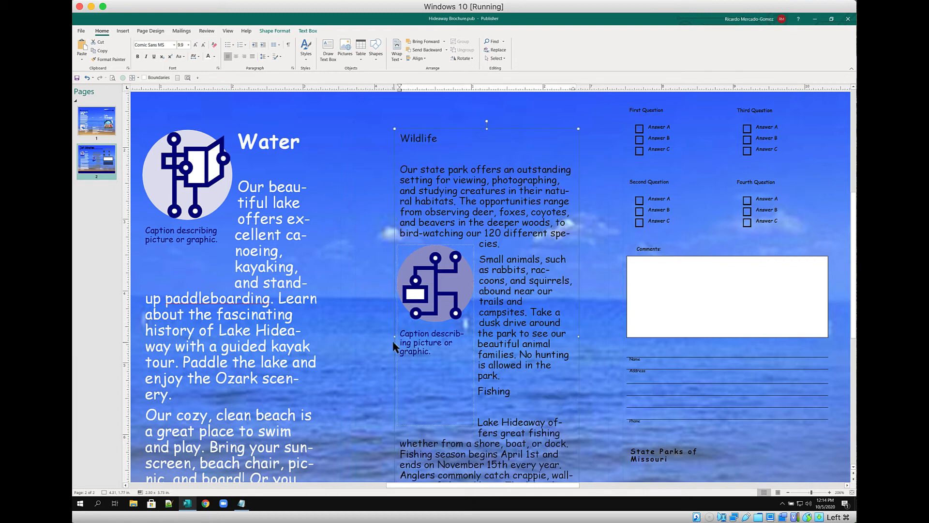
left_click_drag(393, 335, 377, 337)
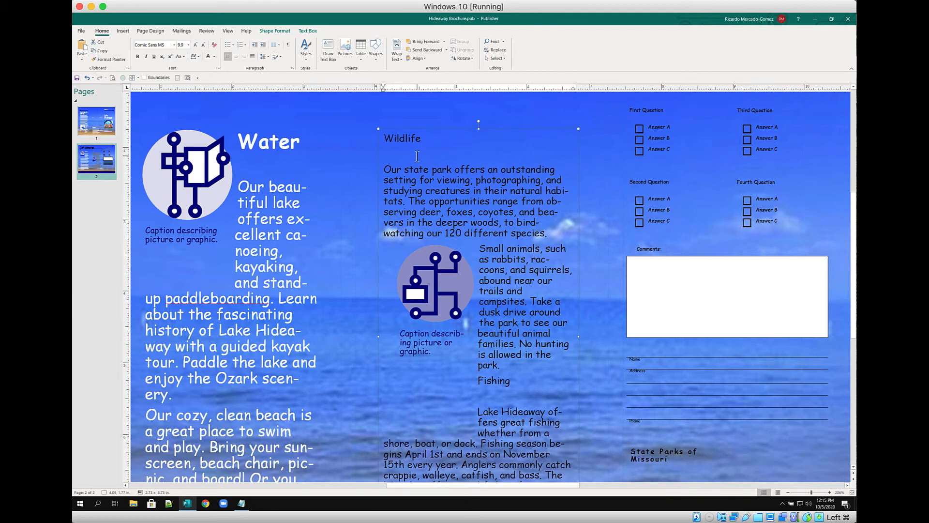
left_click(437, 142)
key("ctrl+a")
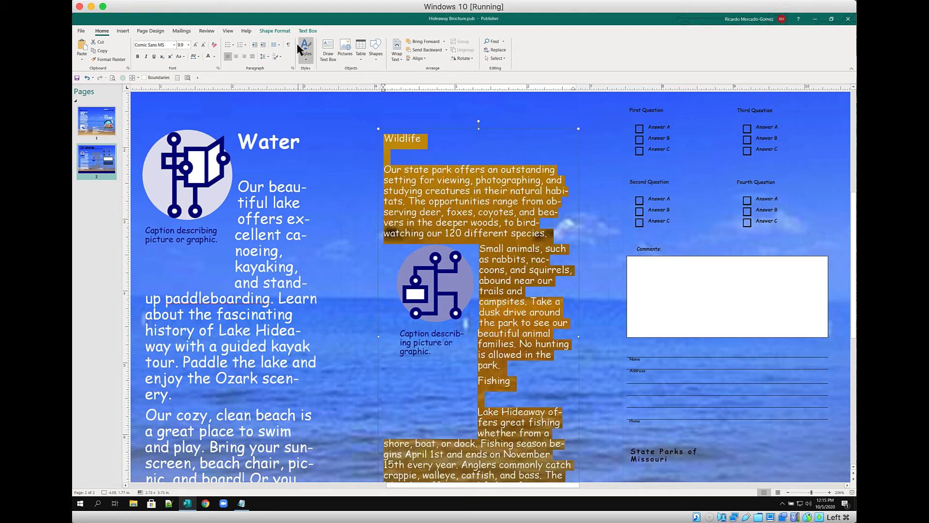
Make the Wildlife and Fishing text white and set it to Best Fit
left_click(209, 57)
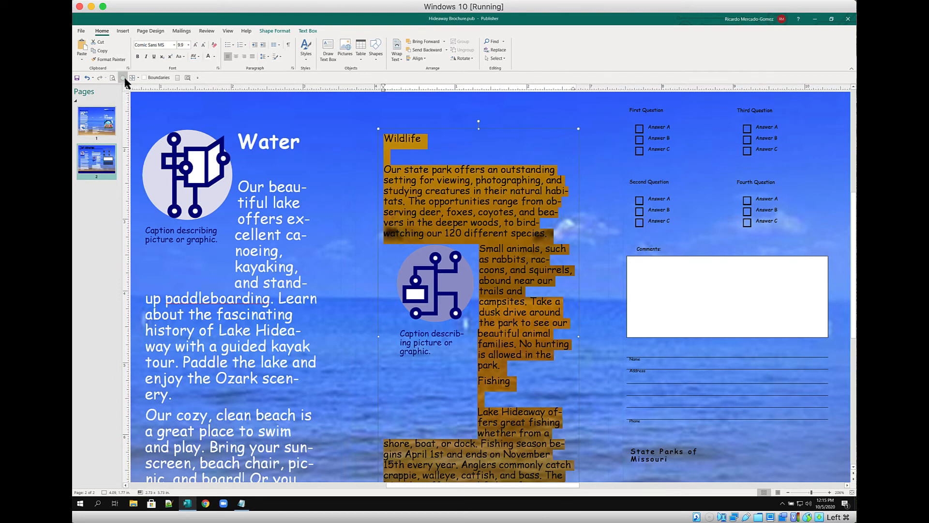
left_click(136, 77)
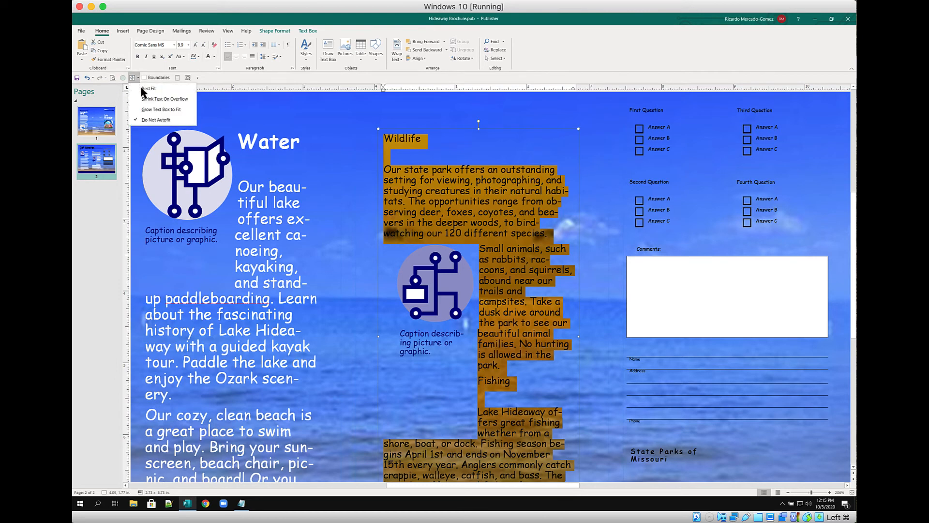
left_click(146, 89)
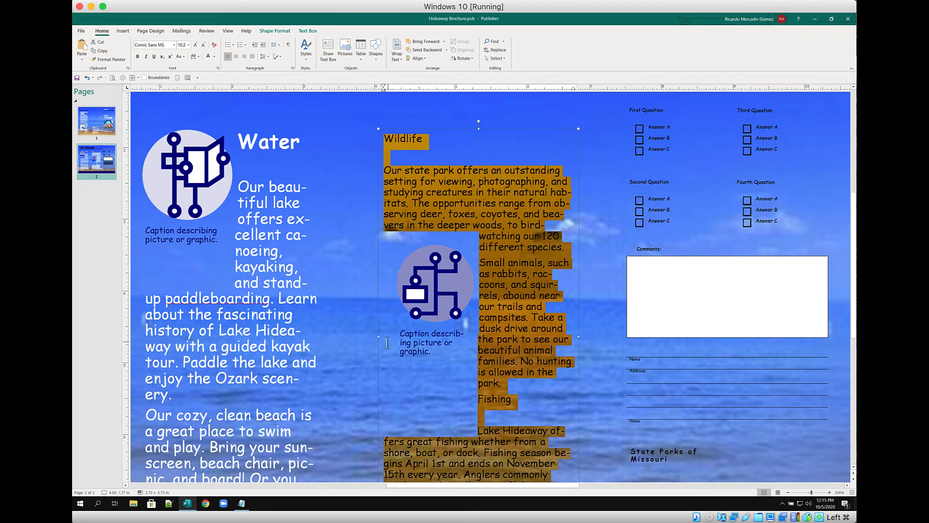
Insert a blank line above the Fishing heading
scroll(553, 386, "down", 5)
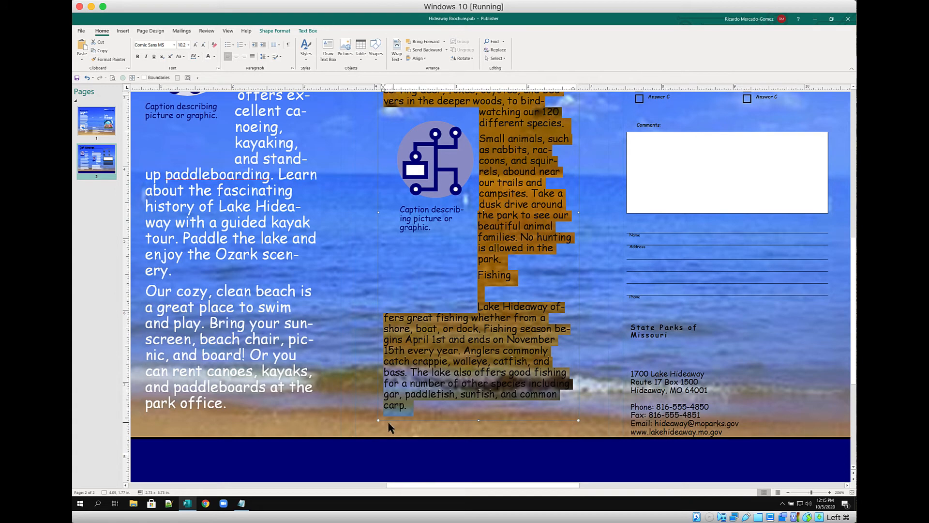
left_click(479, 409)
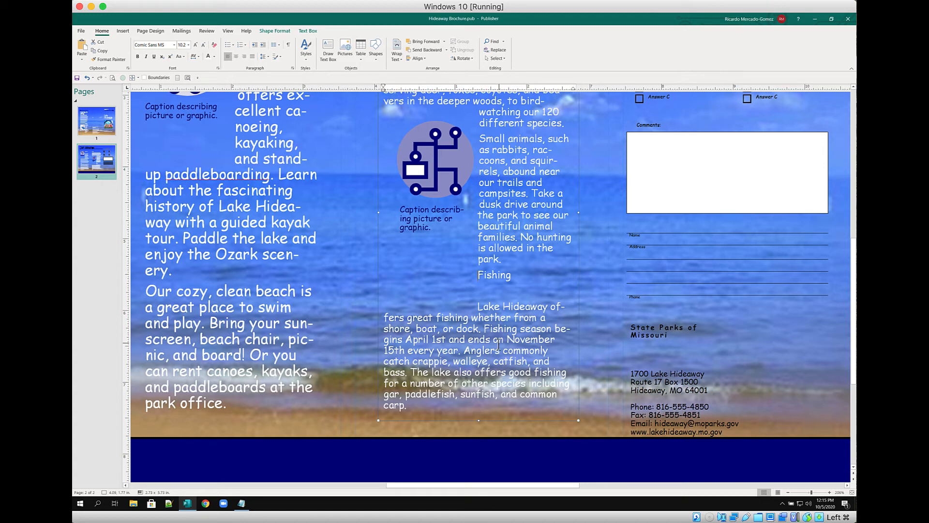
key("Return")
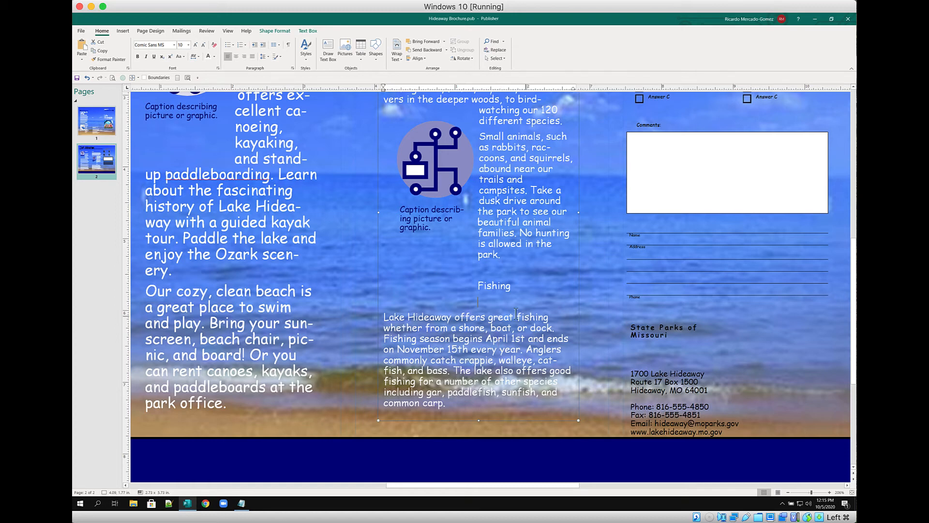
scroll(490, 293, "up", 1)
double_click(494, 304)
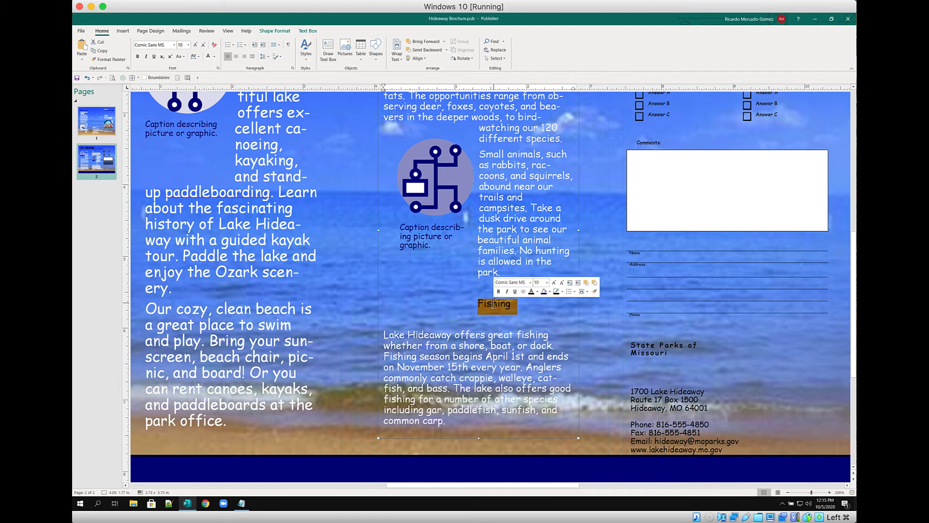
left_click(196, 45)
left_click(197, 45)
left_click(195, 45)
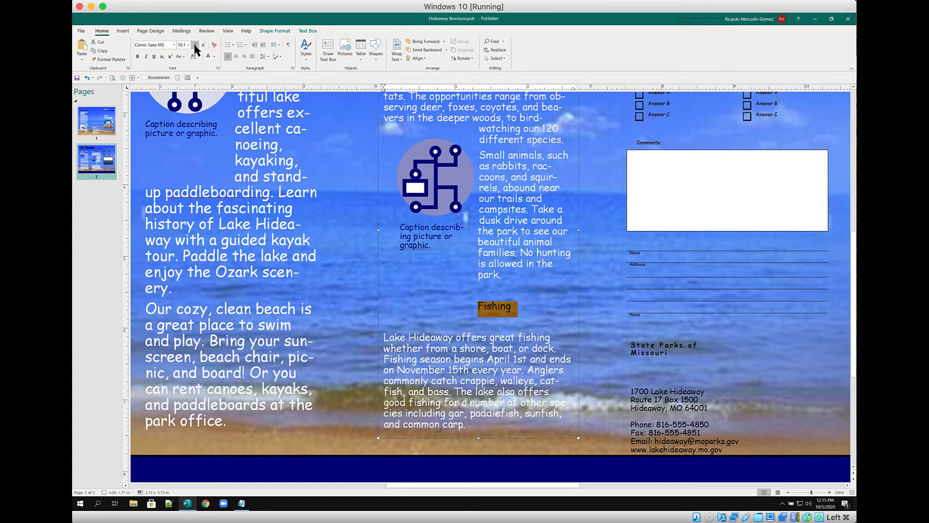
left_click(196, 46)
left_click(196, 45)
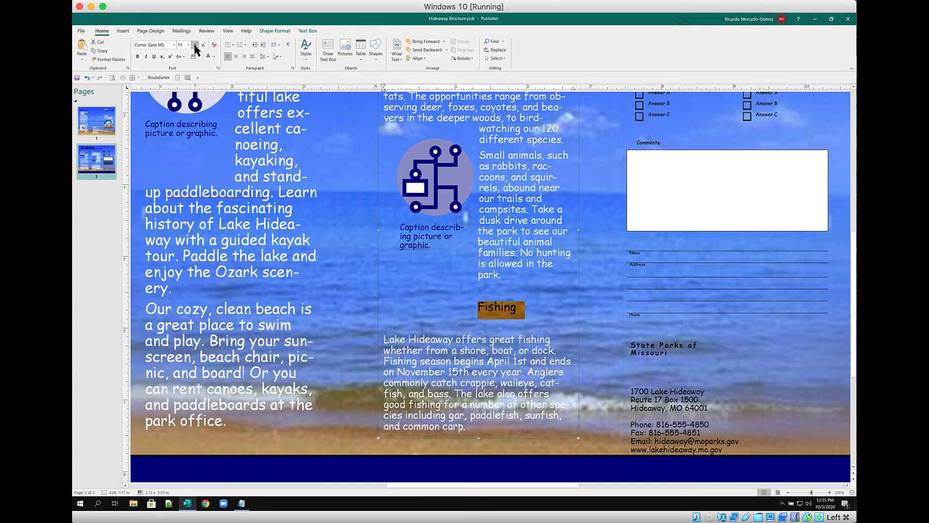
left_click(533, 312)
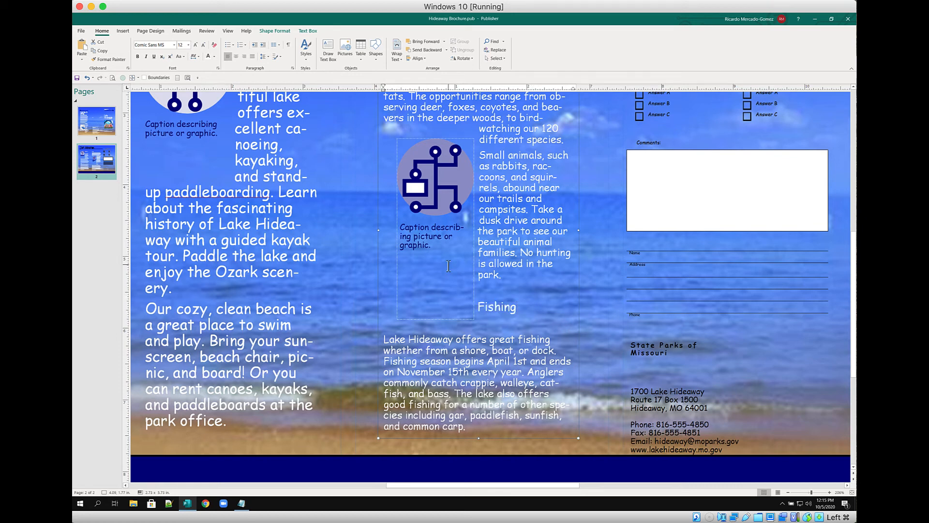
scroll(448, 266, "up", 5)
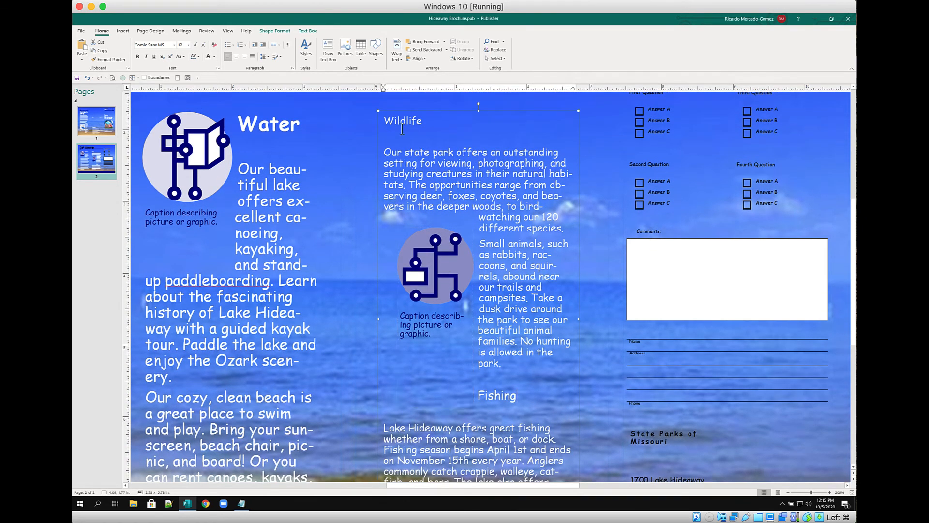
left_click(408, 122)
double_click(498, 396)
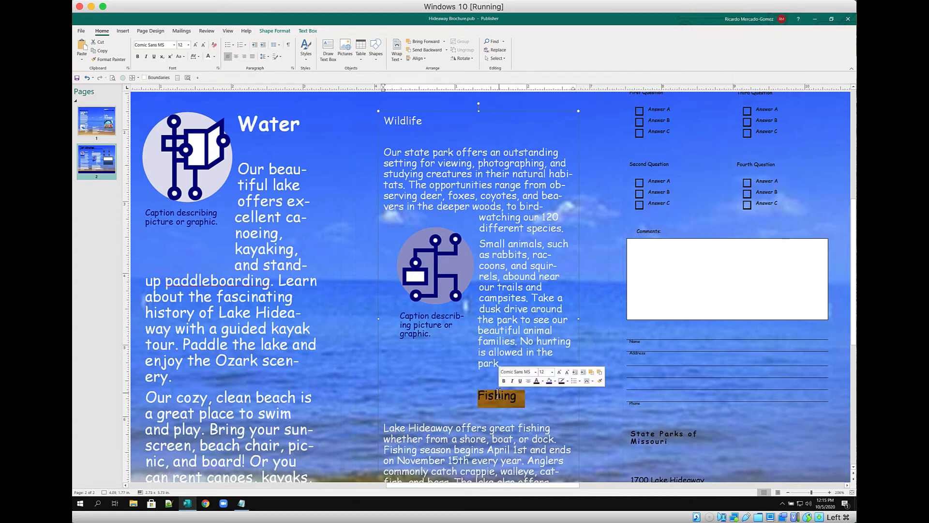
left_click(137, 57)
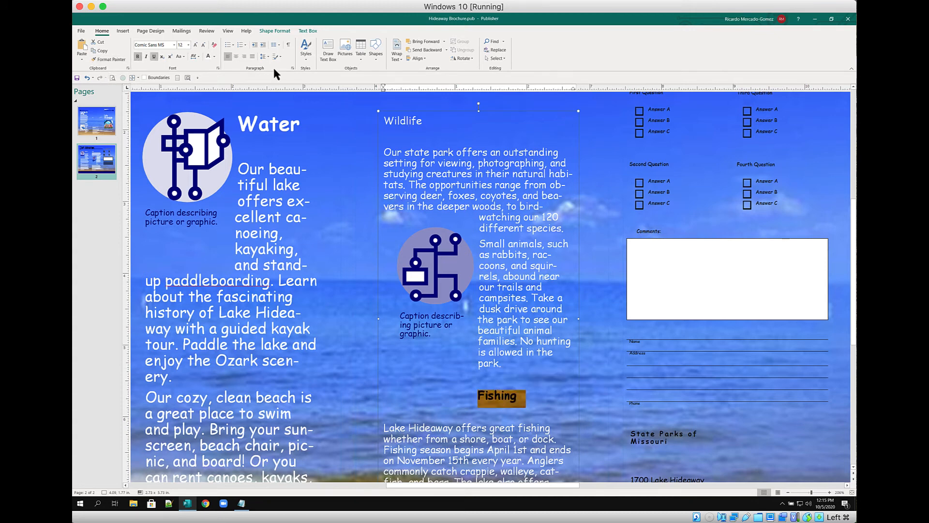
double_click(401, 120)
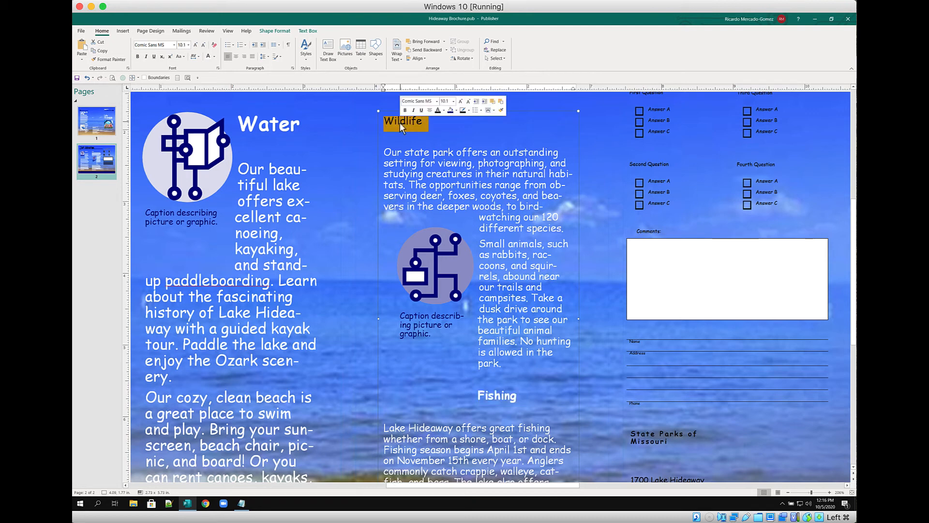
left_click(138, 57)
left_click(195, 44)
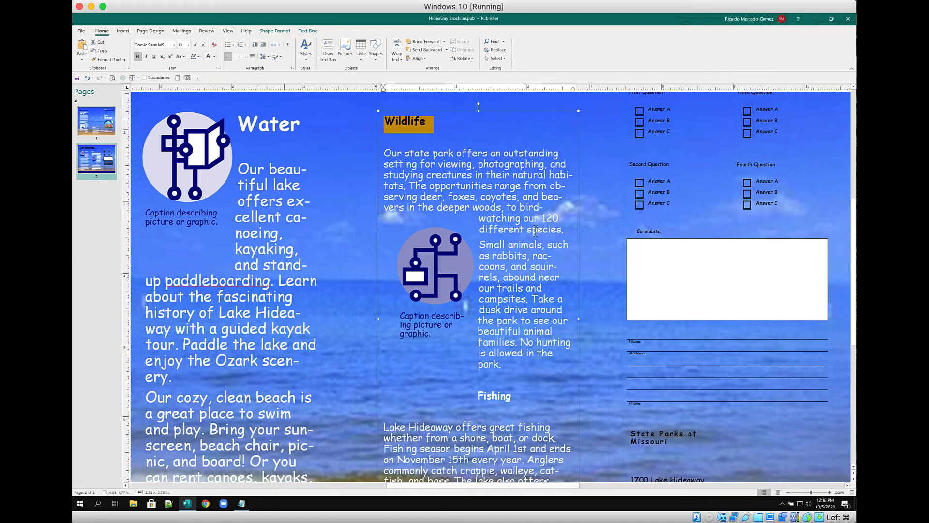
left_click(524, 170)
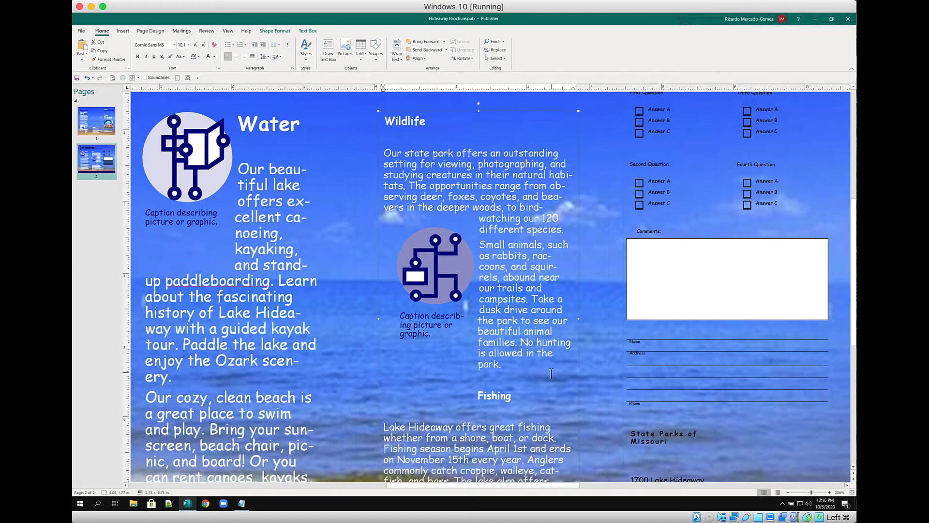
scroll(554, 373, "down", 2)
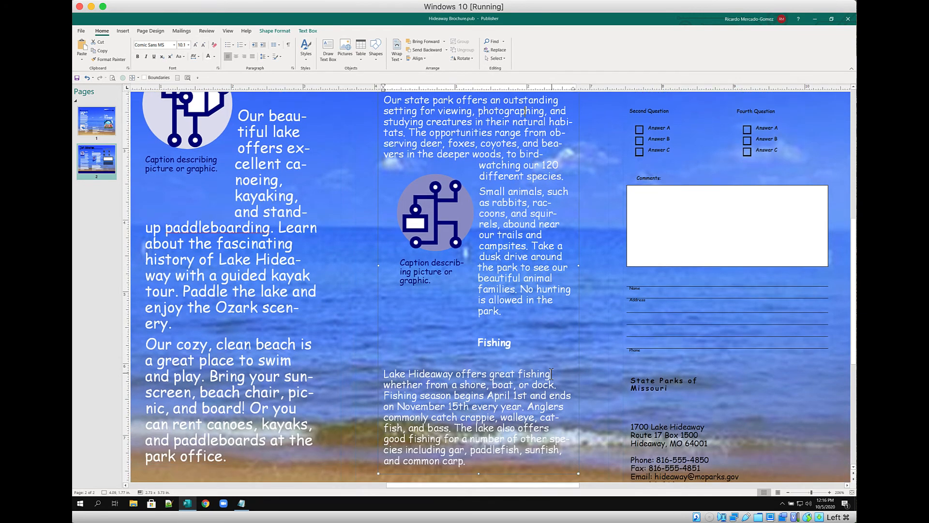
scroll(551, 374, "up", 2)
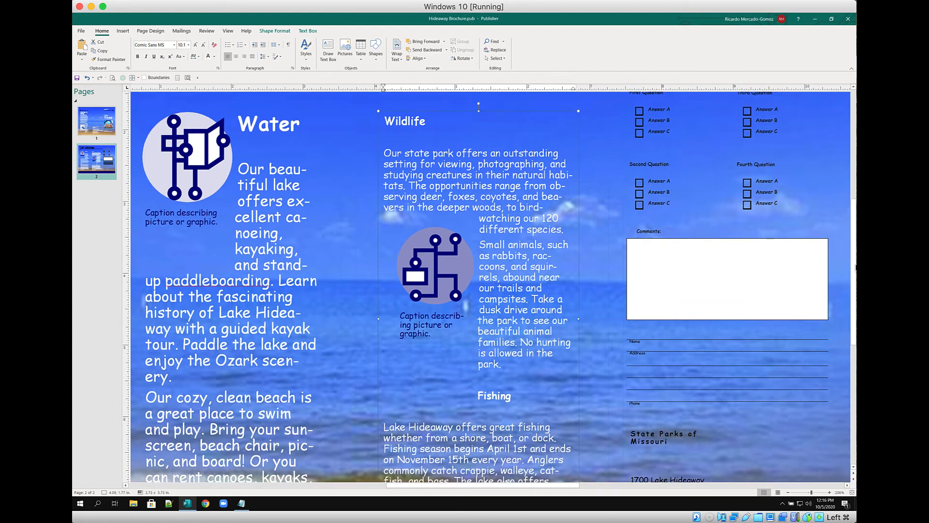
scroll(678, 322, "up", 4)
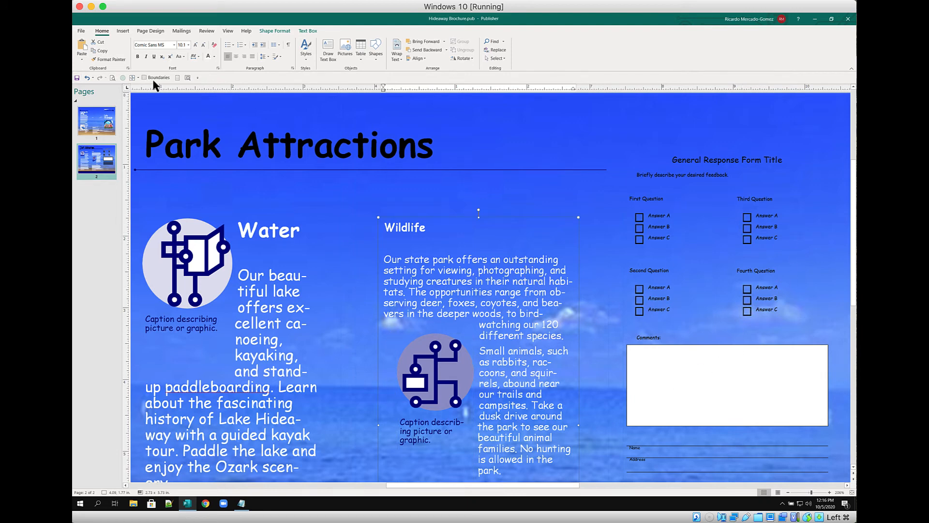
Set the State Parks of Missouri heading to Best Fit in its box
left_click(176, 78)
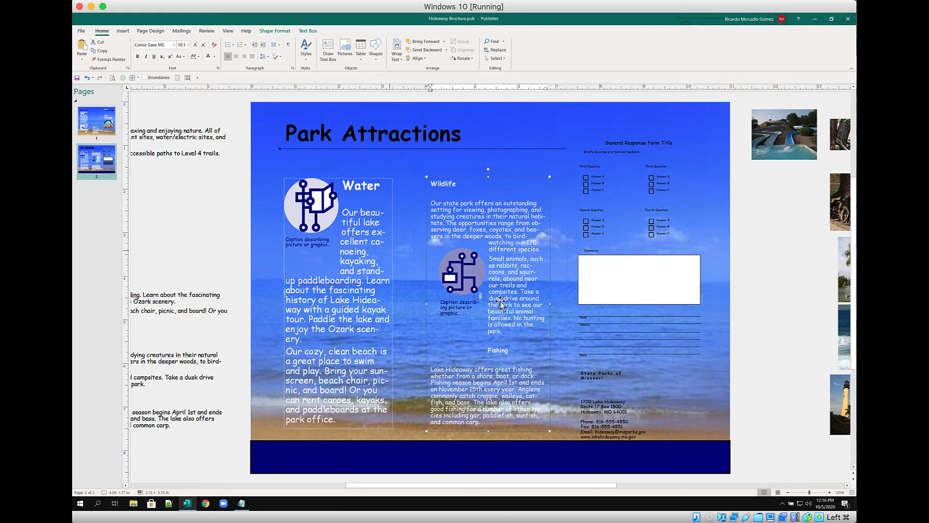
left_click(598, 378)
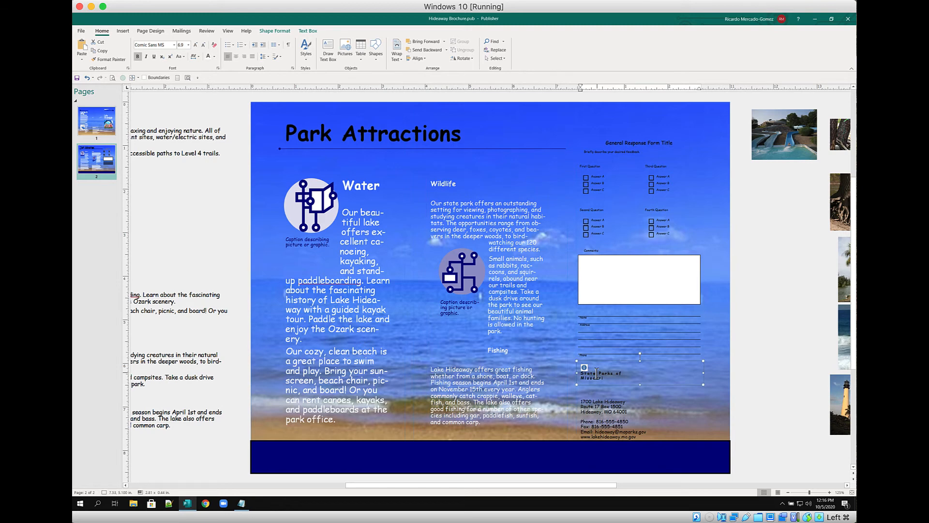
triple_click(598, 378)
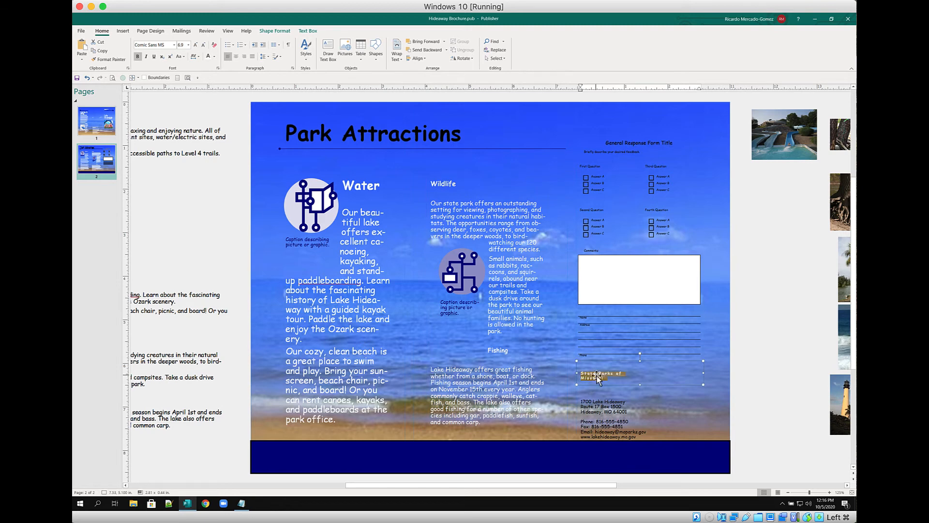
left_click(138, 78)
left_click(140, 89)
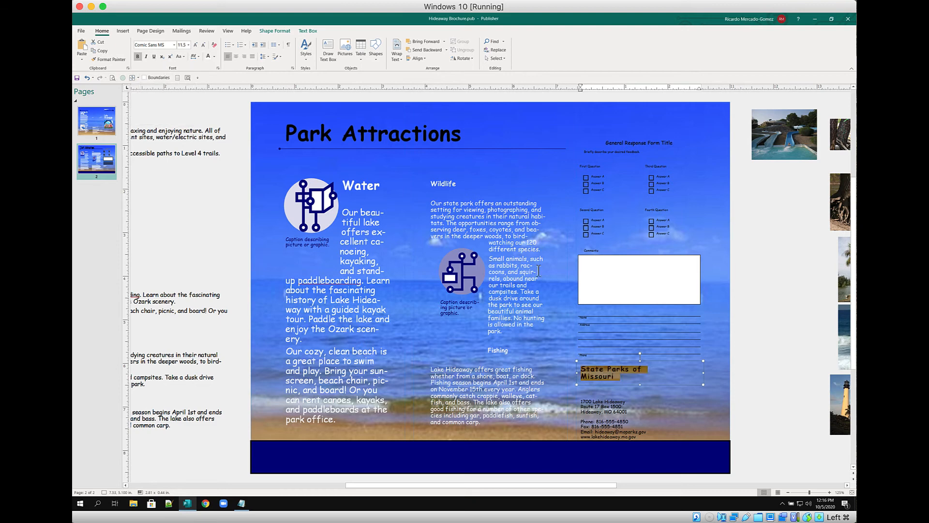
Recolour the three address lines and set them to Best Fit
left_click(618, 411)
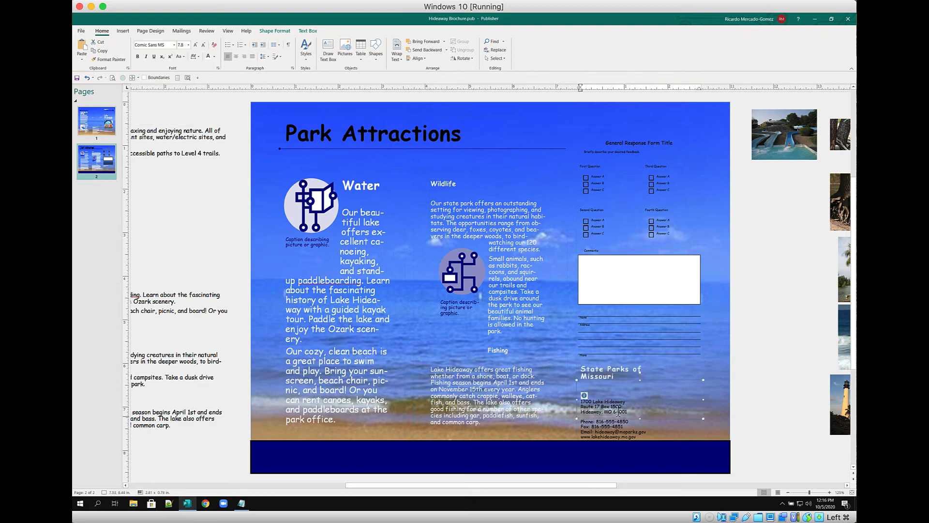
key("ctrl+a")
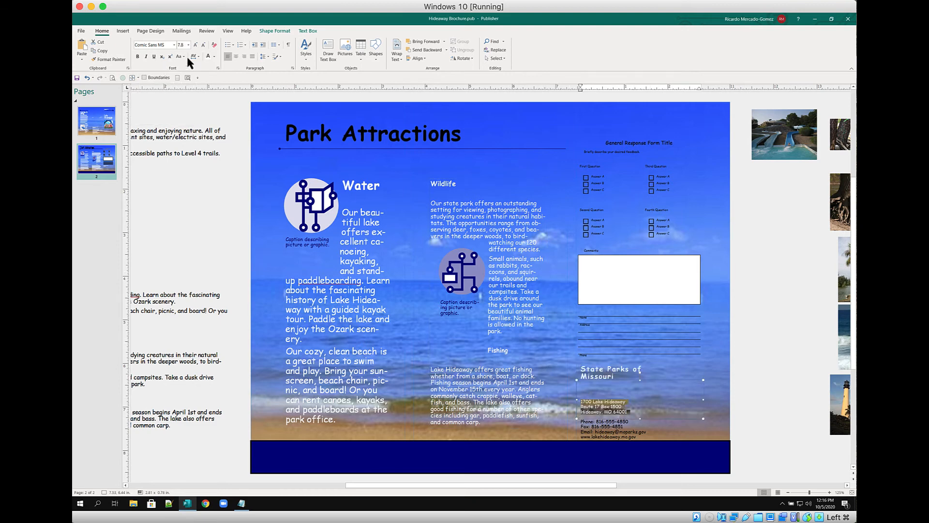
left_click(208, 56)
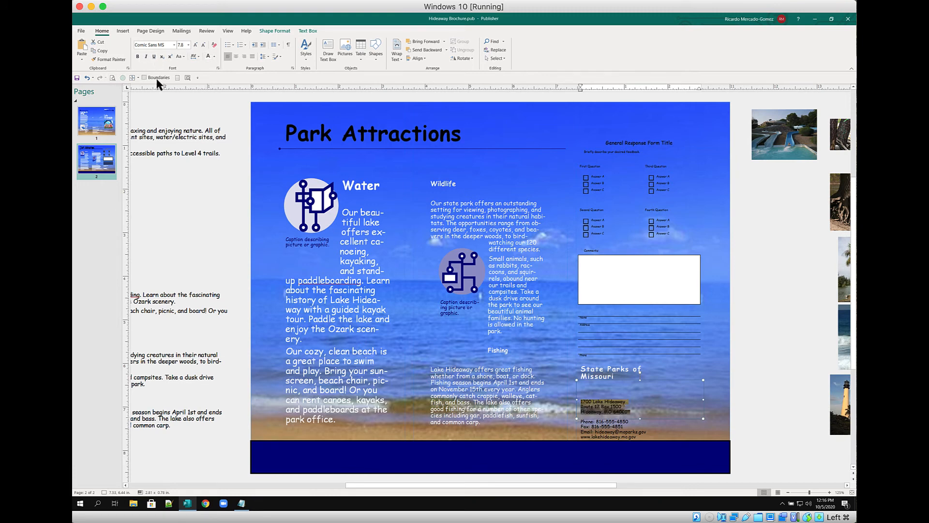
left_click(134, 79)
left_click(150, 89)
Set the phone, fax and email lines to Best Fit, then zoom out to 90%
left_click(587, 426)
key("ctrl+a")
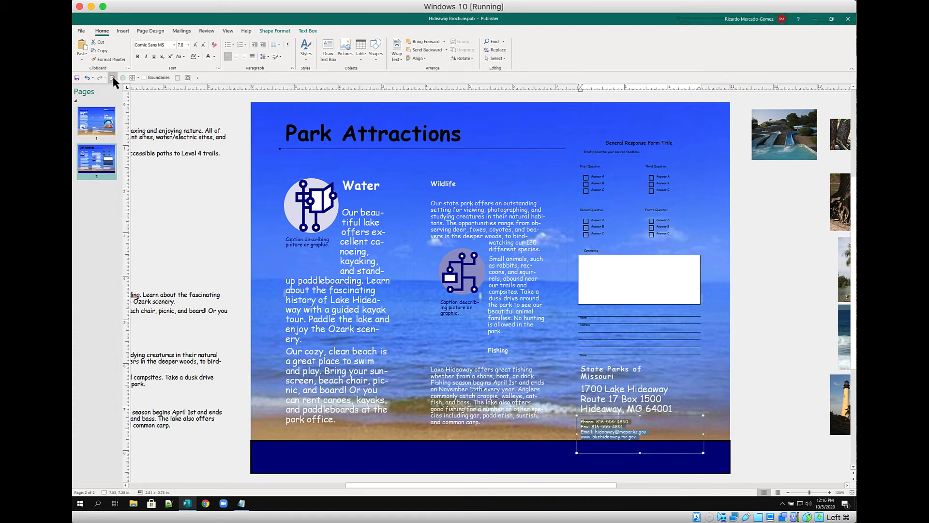
left_click(137, 78)
left_click(140, 91)
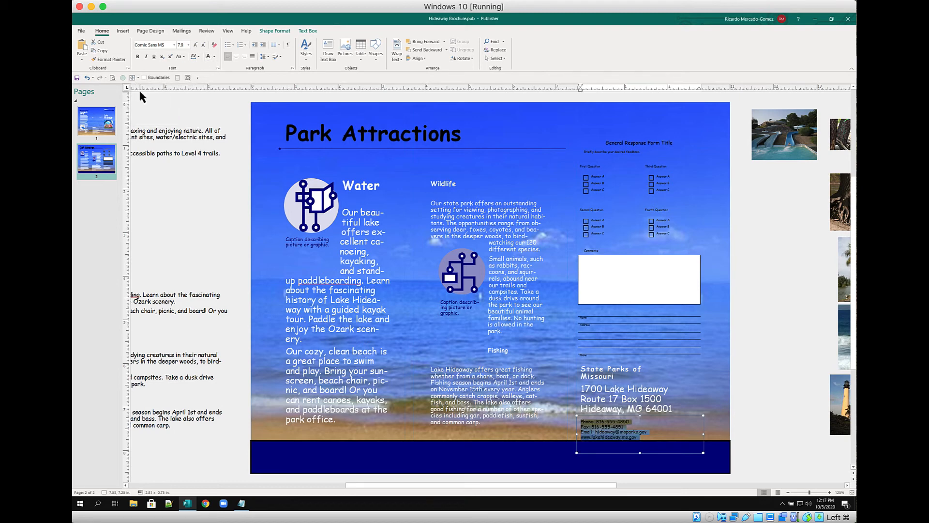
left_click(671, 375)
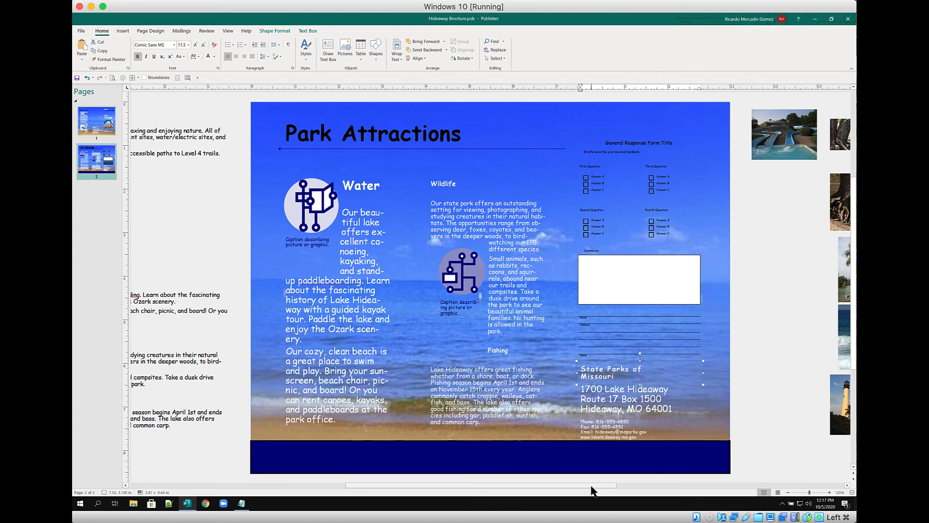
left_click_drag(592, 485, 690, 486)
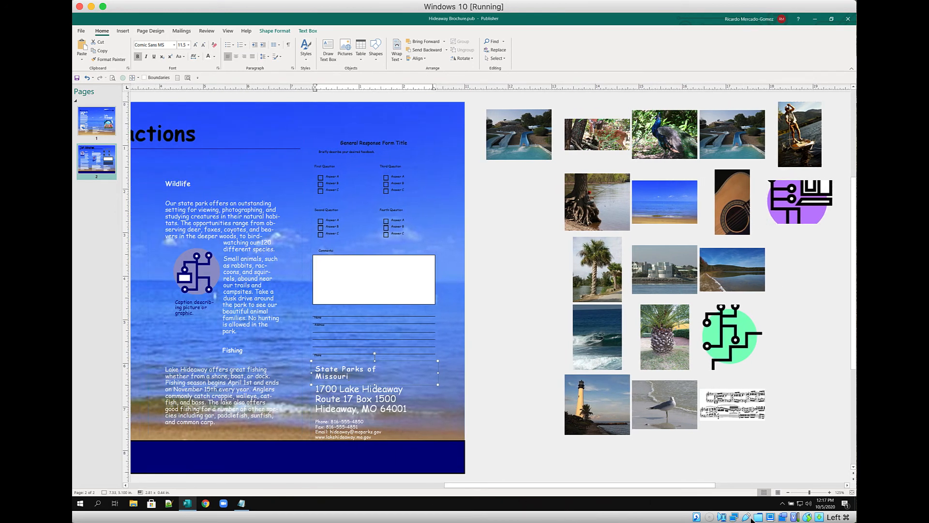
left_click(789, 492)
left_click(788, 493)
left_click(788, 492)
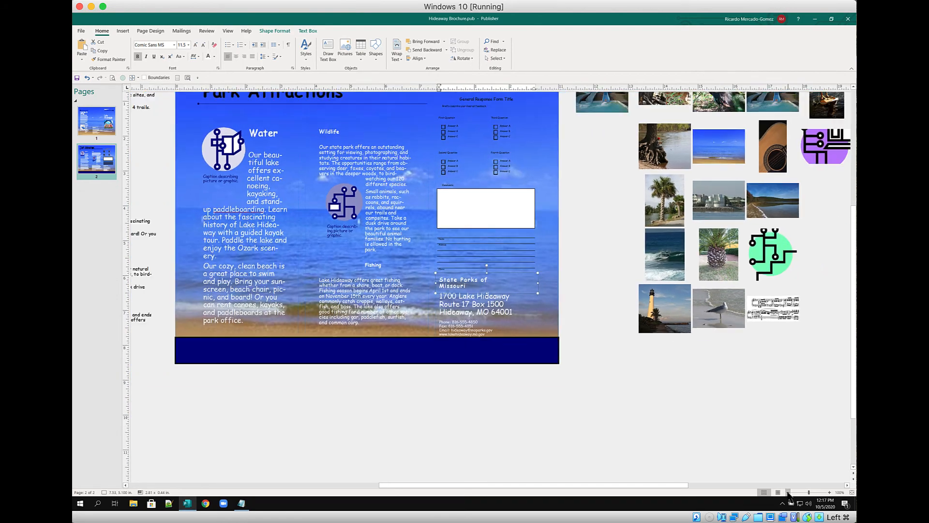
left_click(788, 492)
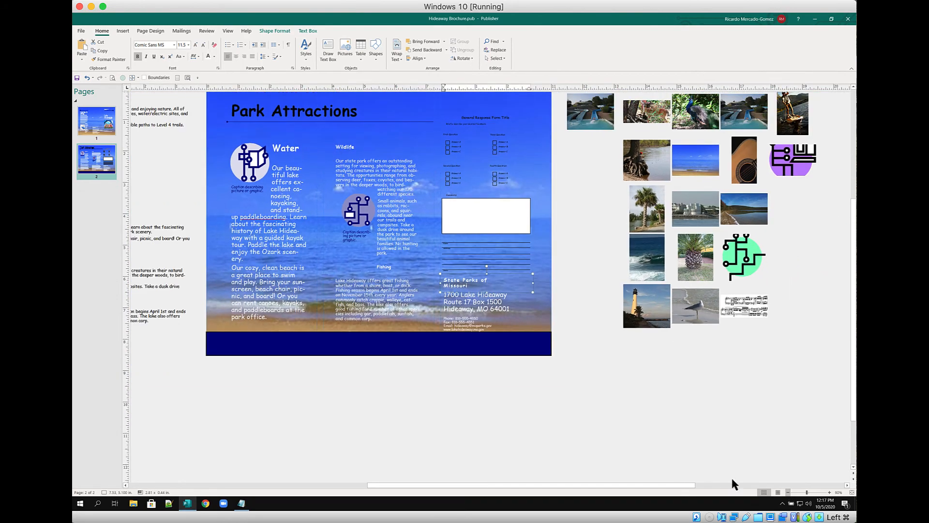
Swap the paddleboarder photo into the Water picture, reset its colours, and start retyping the caption
left_click(792, 112)
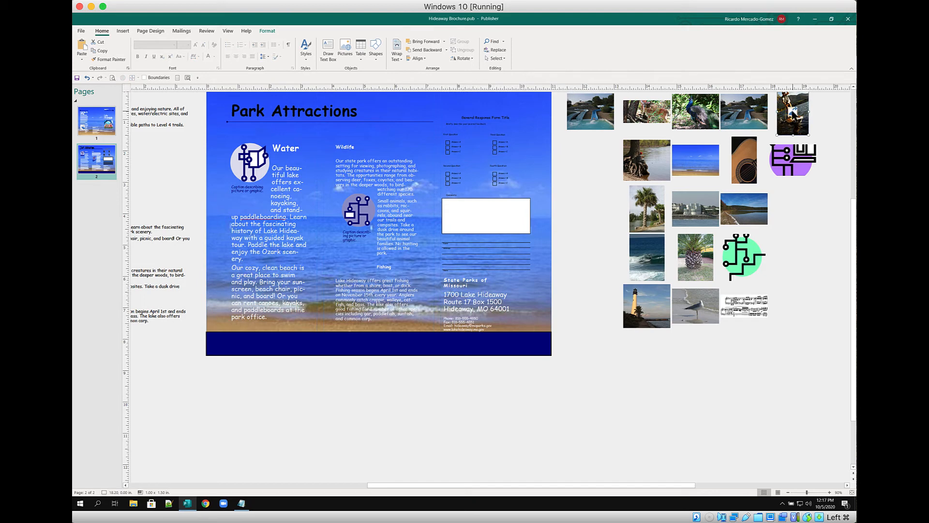
left_click_drag(792, 114, 250, 166)
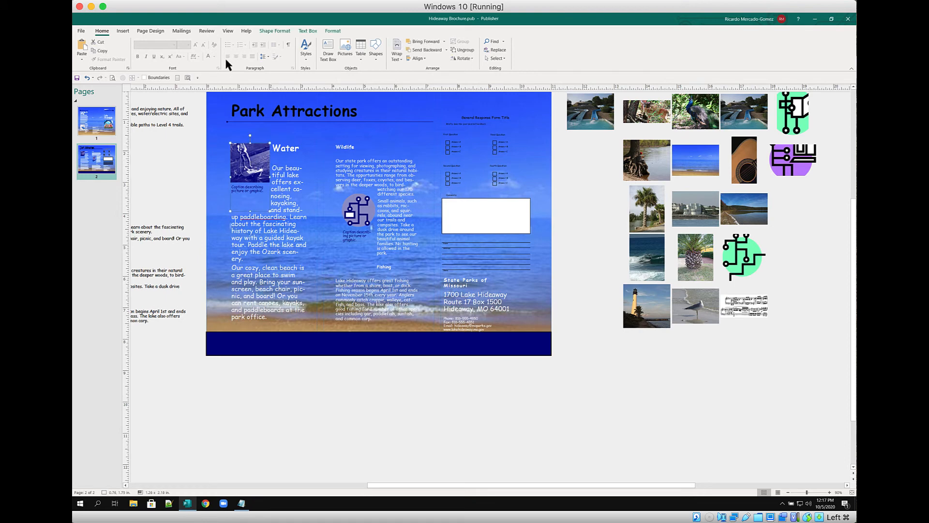
left_click(333, 31)
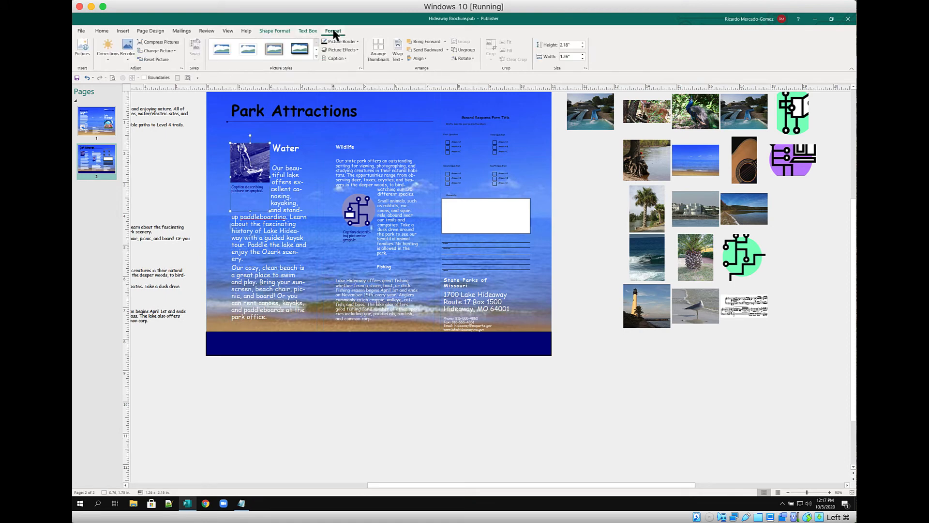
left_click(155, 59)
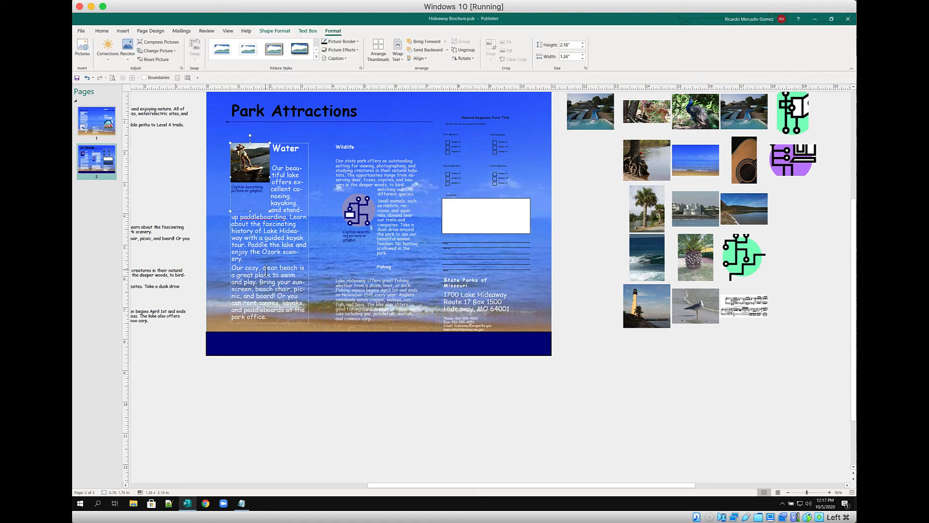
left_click(246, 192)
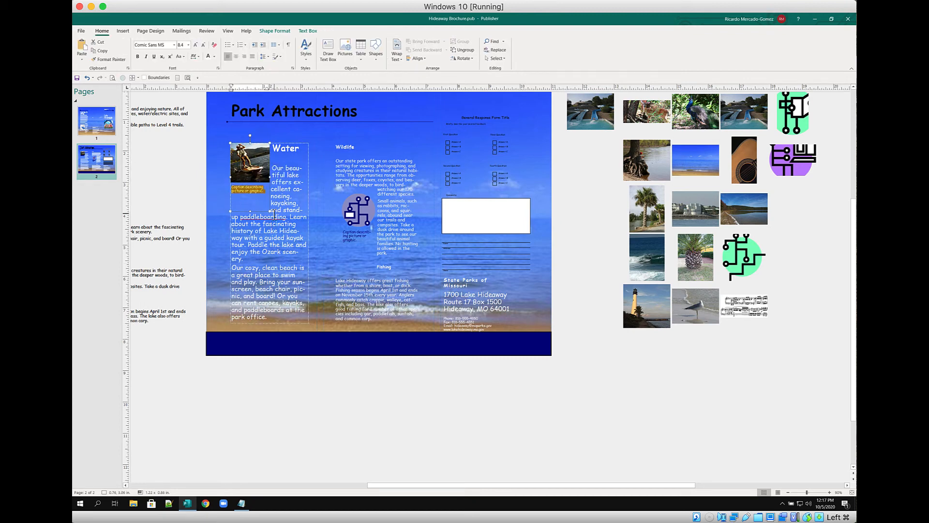
type("Er")
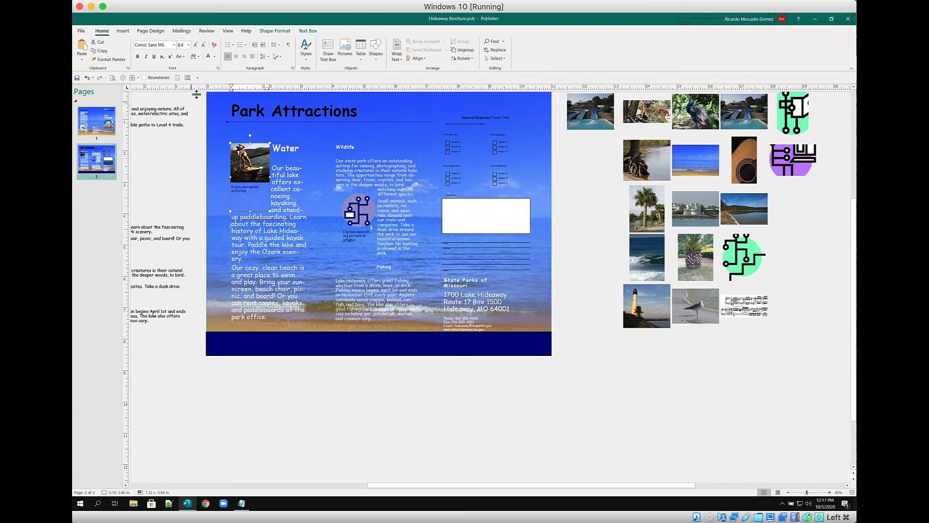
Recolour the Water photo's caption 'Enjoy our water activities.' to white
left_click(188, 77)
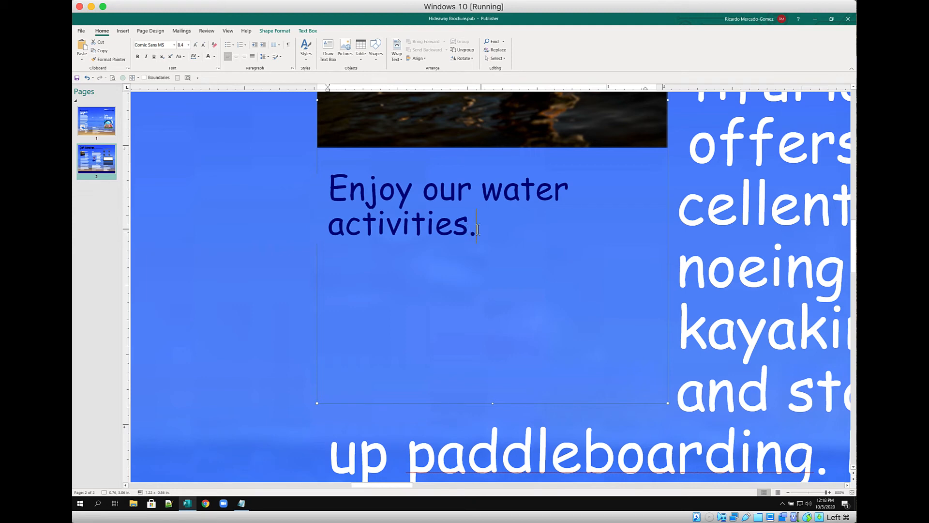
left_click_drag(477, 229, 352, 204)
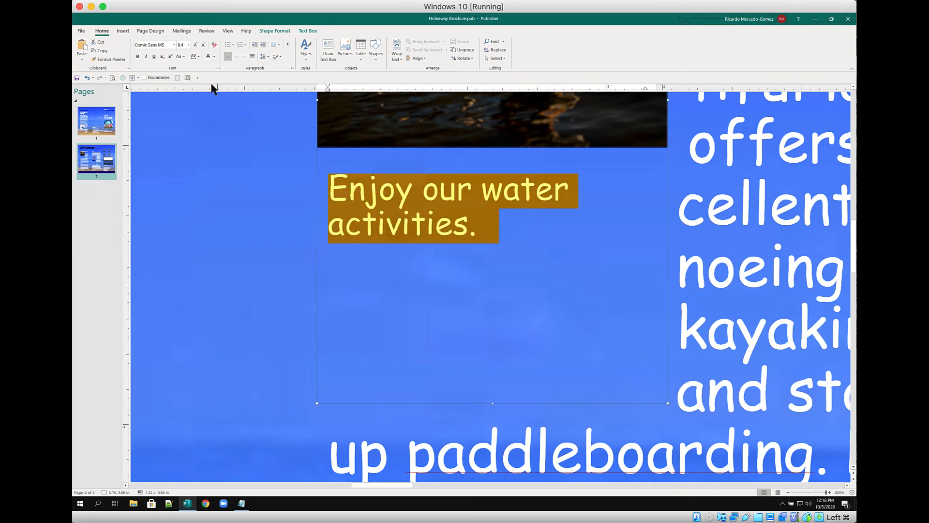
left_click(208, 56)
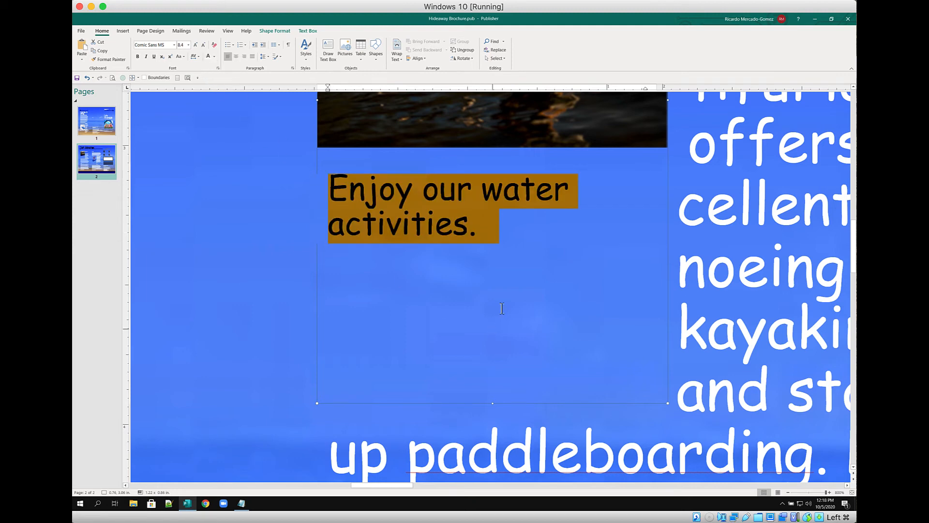
left_click(530, 256)
scroll(540, 354, "up", 3)
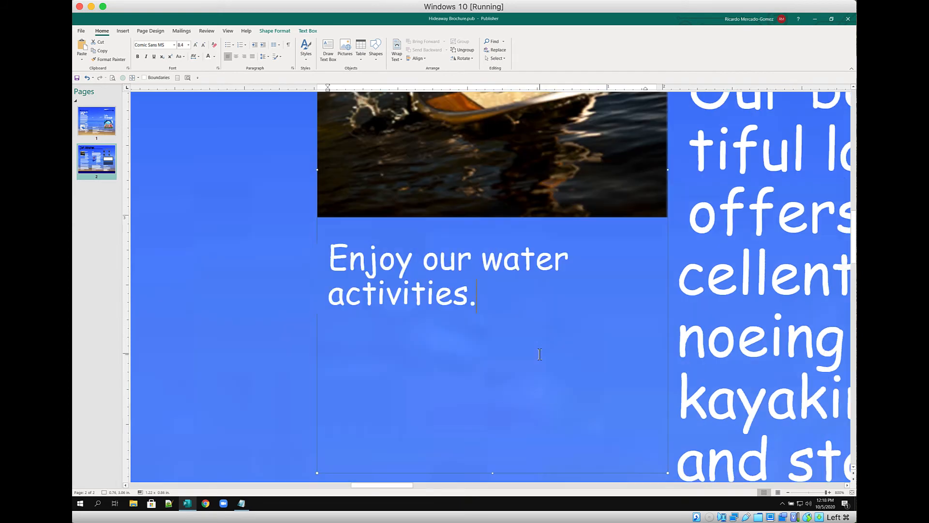
left_click(177, 78)
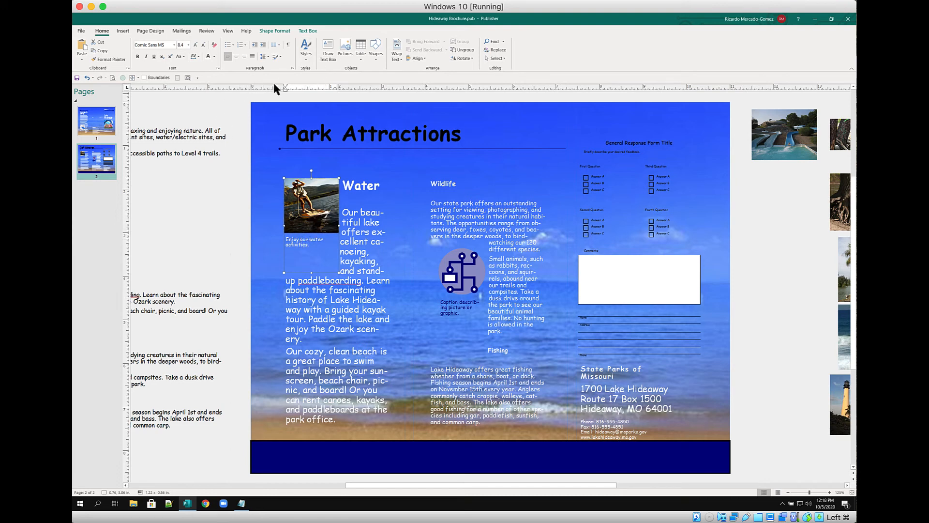
Preview the paddleboarder photo's caption styles without applying one, then bring the spare seagull photo into view
left_click(312, 183)
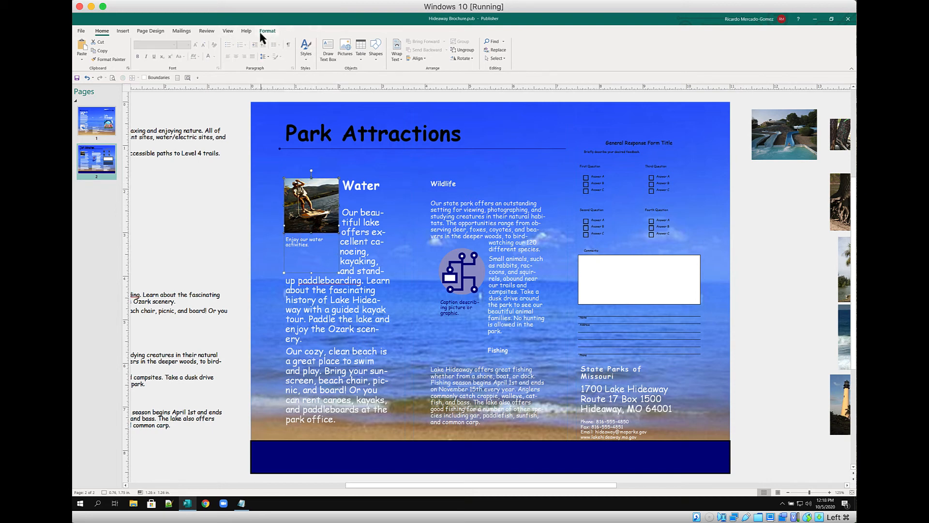
left_click(262, 31)
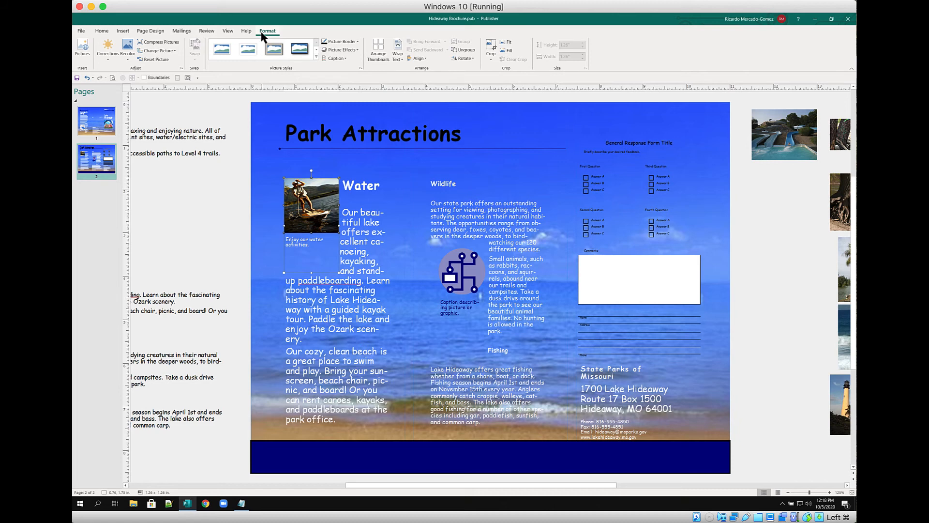
left_click(346, 58)
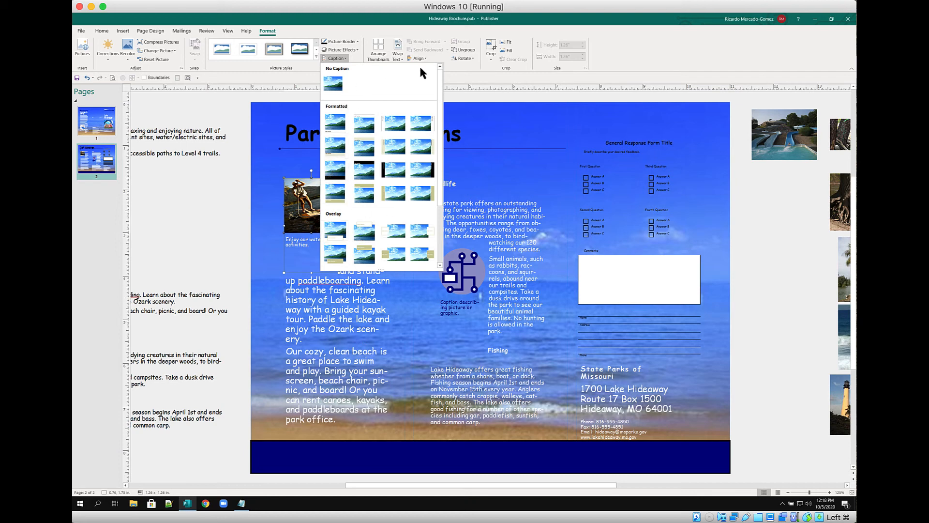
left_click(639, 59)
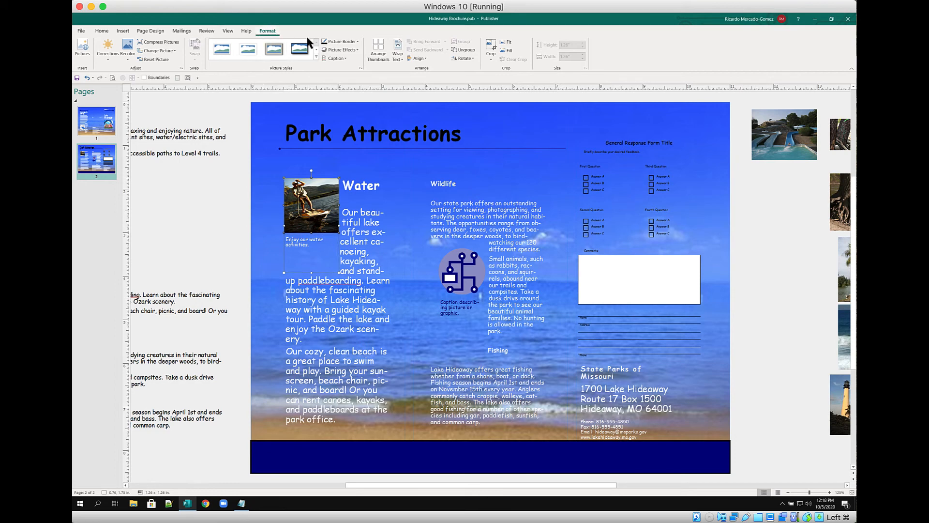
left_click(343, 59)
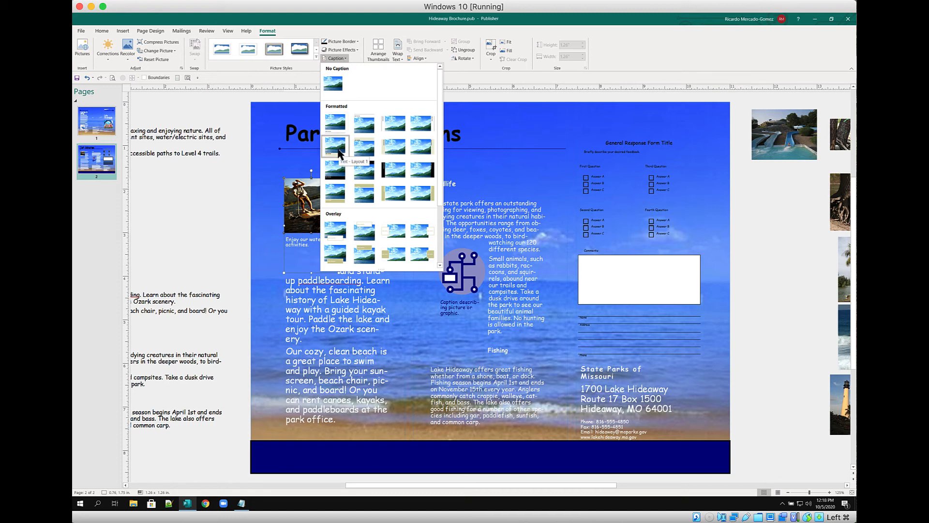
left_click(643, 62)
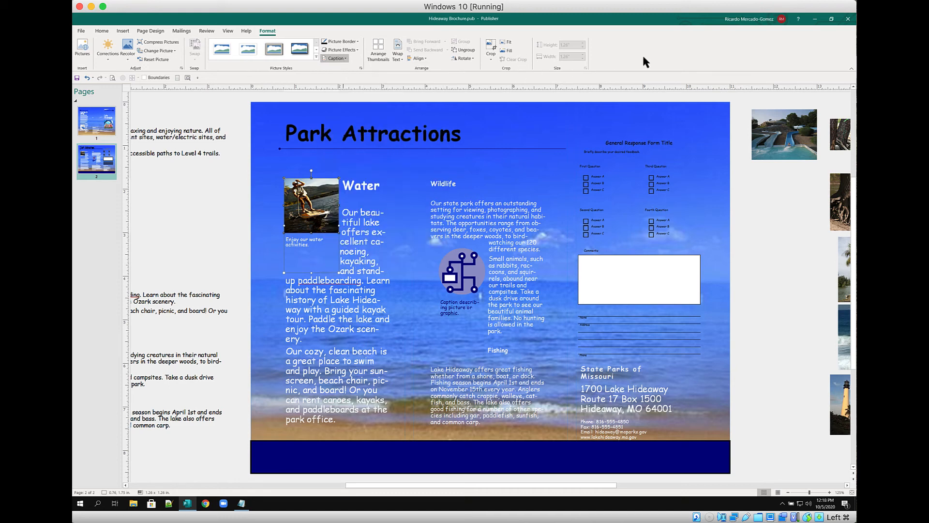
left_click(484, 277)
left_click_drag(603, 490, 692, 490)
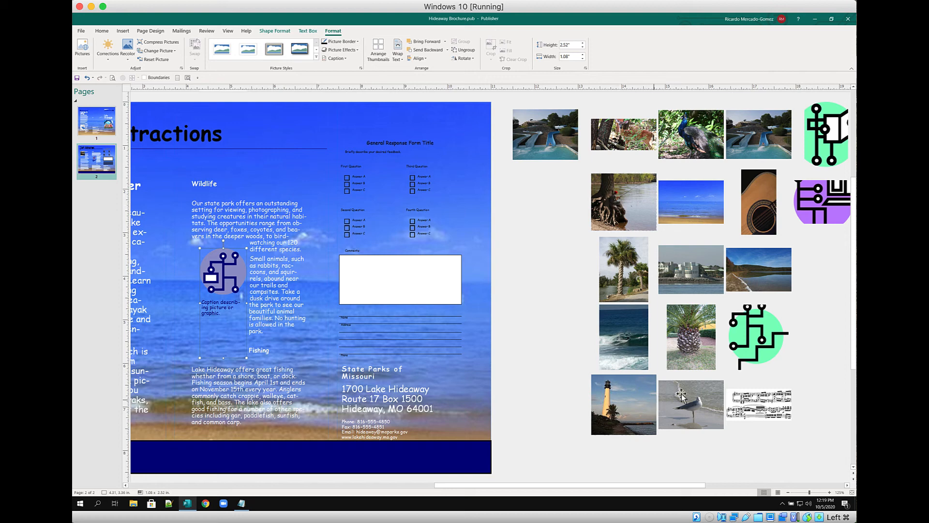
Swap the seagull photo into the Wildlife picture and start retyping its caption as 'Don't feed our friends'
left_click(687, 404)
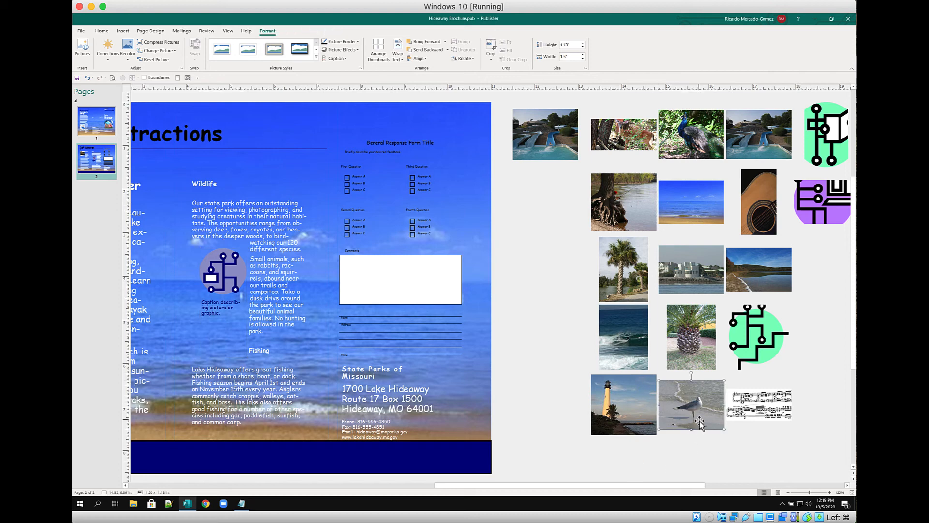
left_click_drag(408, 363, 213, 267)
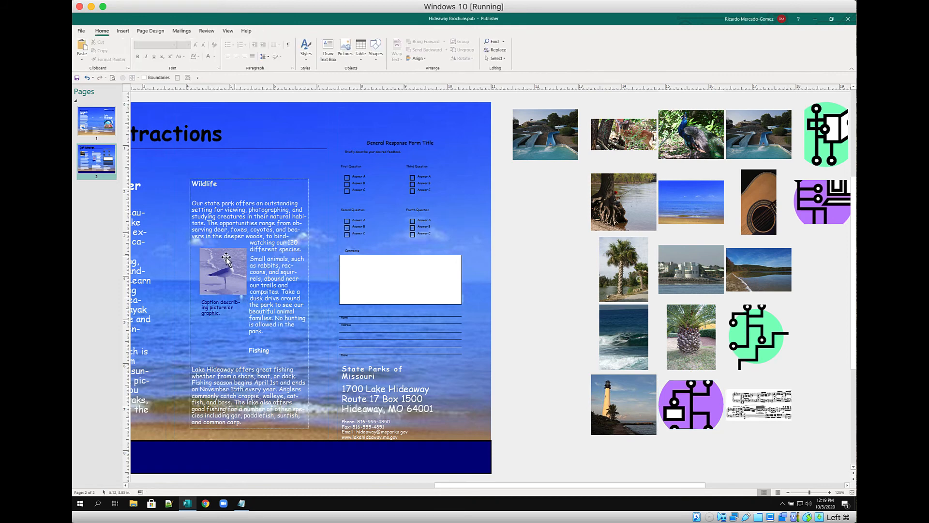
left_click(225, 259)
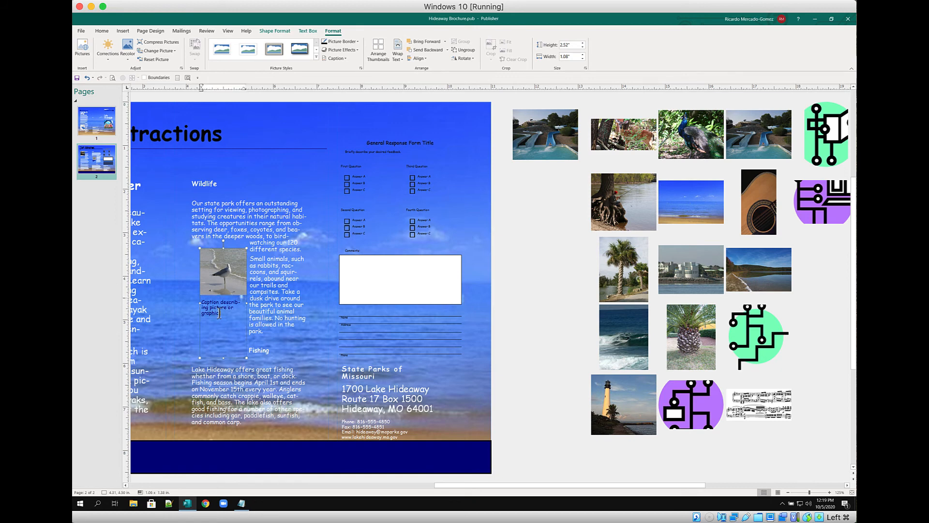
triple_click(197, 308)
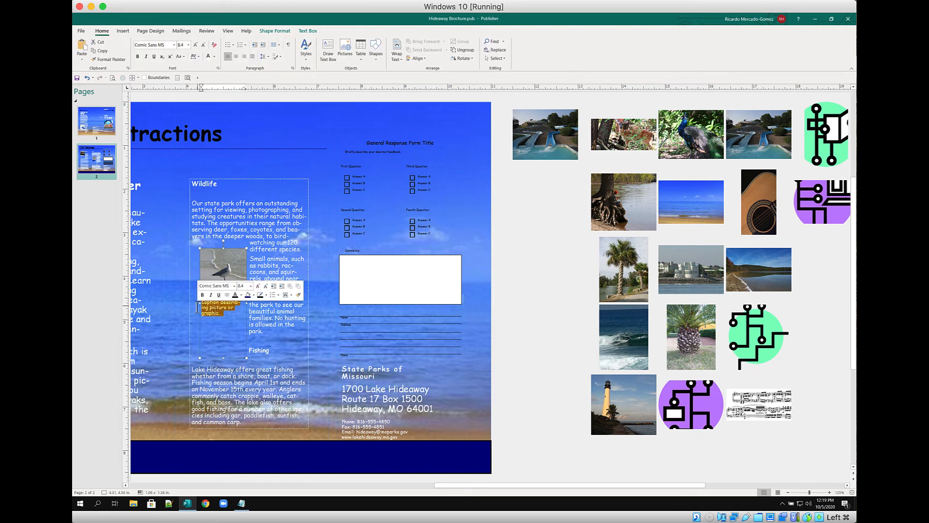
type("Don't feed our friends")
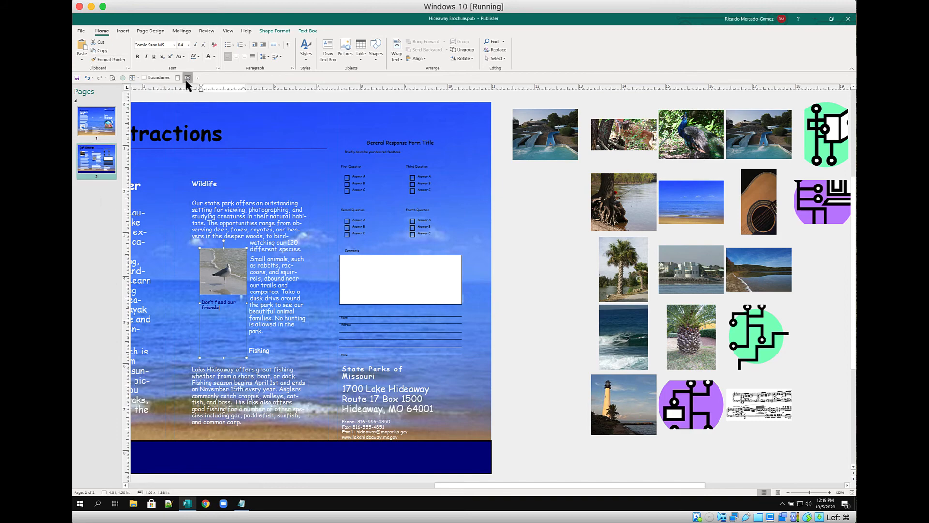
Recolour all of the seagull's 'Don't feed our friends' caption text to white
left_click(188, 78)
scroll(497, 238, "up", 6)
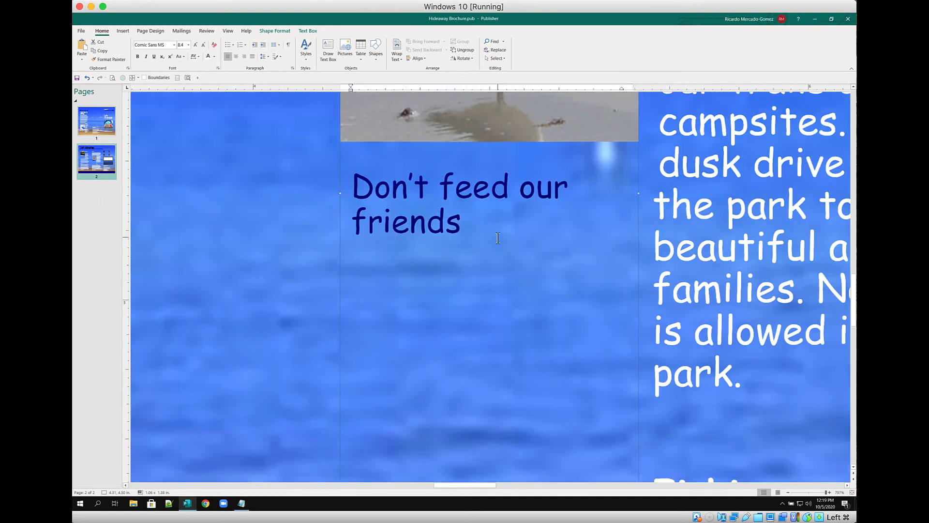
scroll(504, 426, "down", 2)
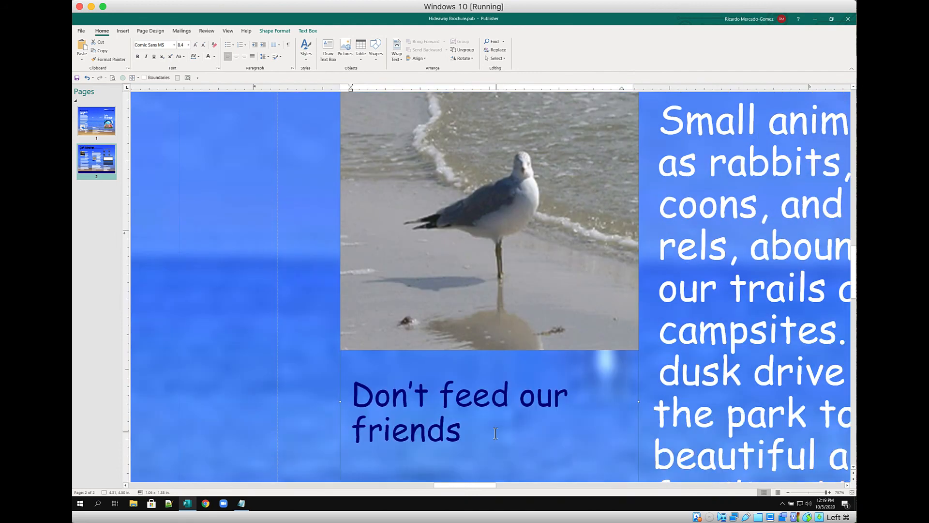
key("ctrl+a")
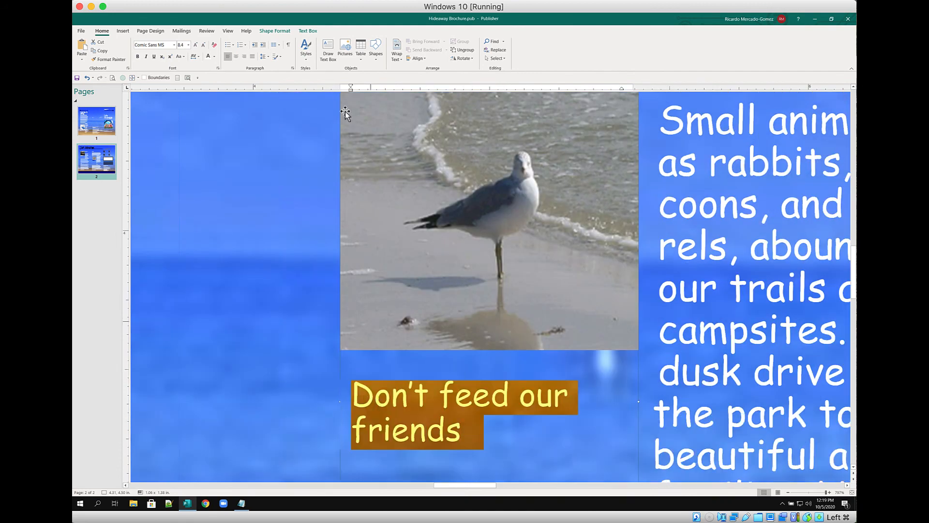
left_click(208, 56)
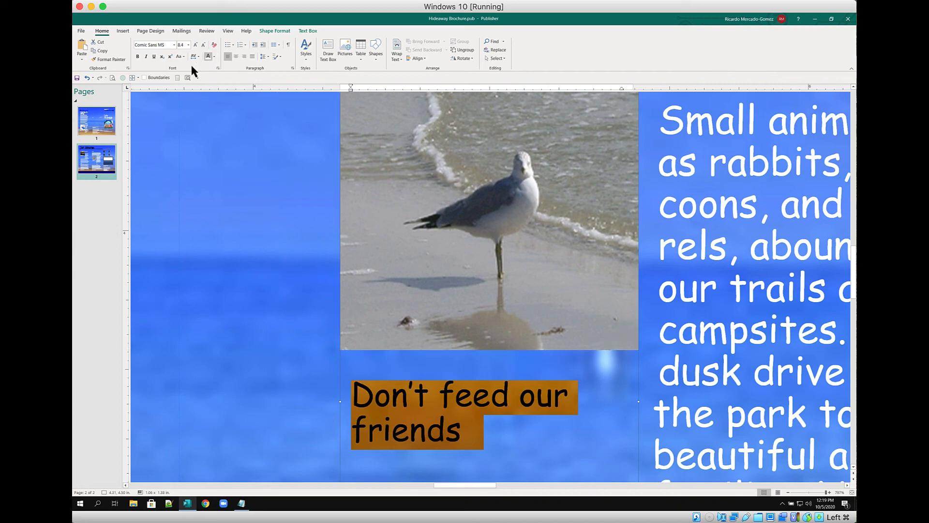
left_click(178, 78)
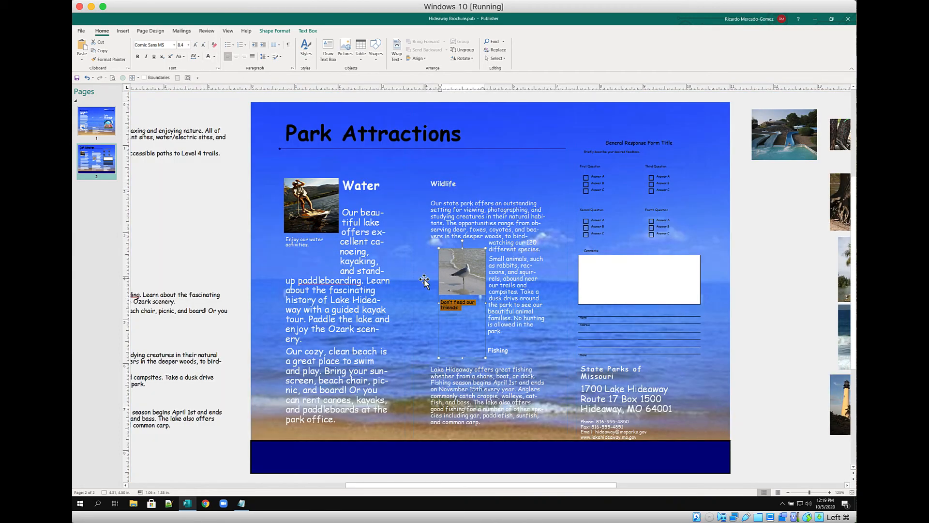
left_click(459, 266)
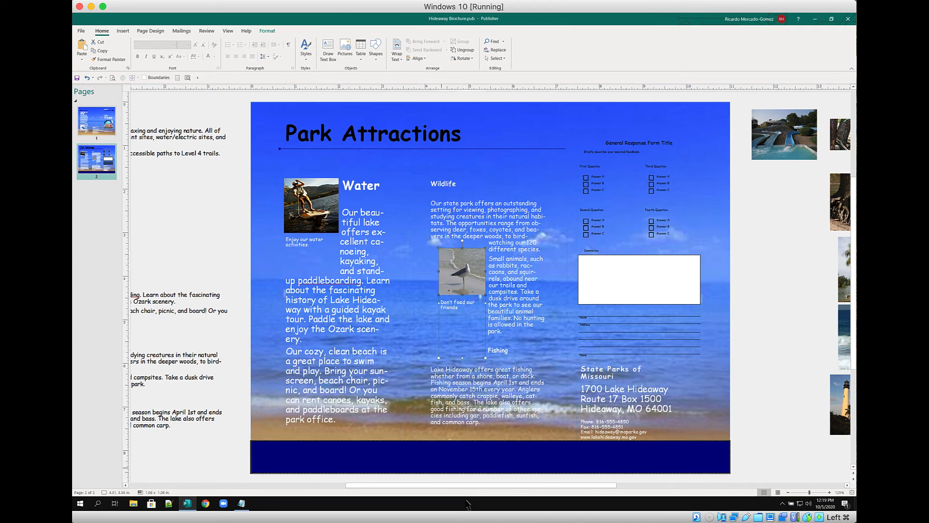
left_click_drag(465, 489, 516, 493)
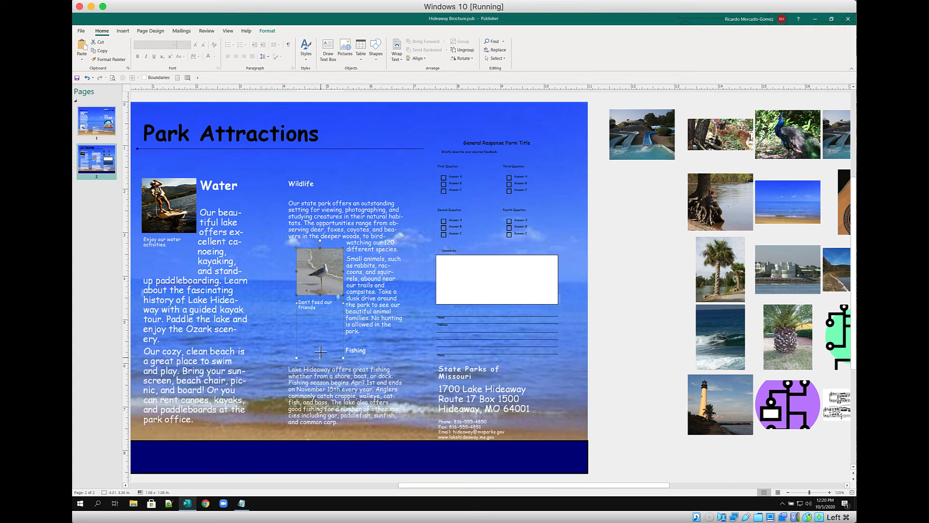
left_click_drag(320, 351, 320, 315)
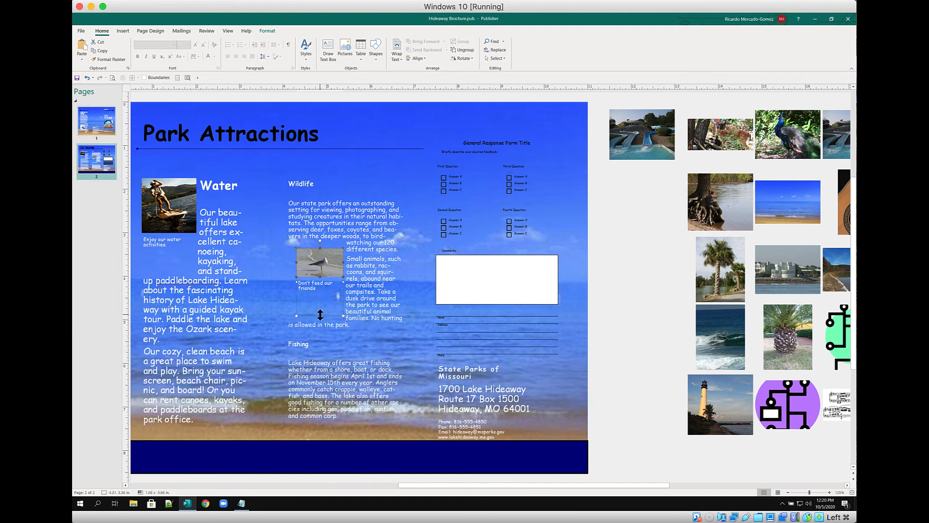
key("ctrl+z")
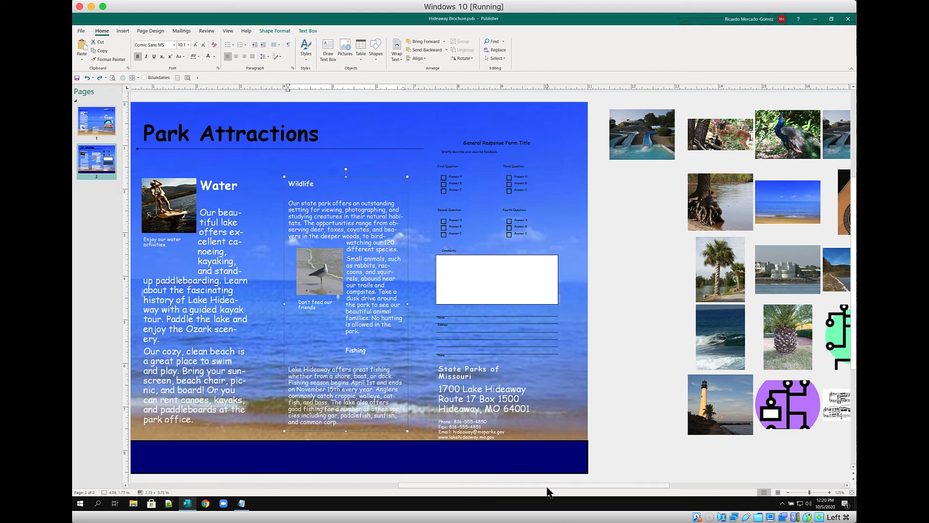
left_click_drag(548, 485, 602, 488)
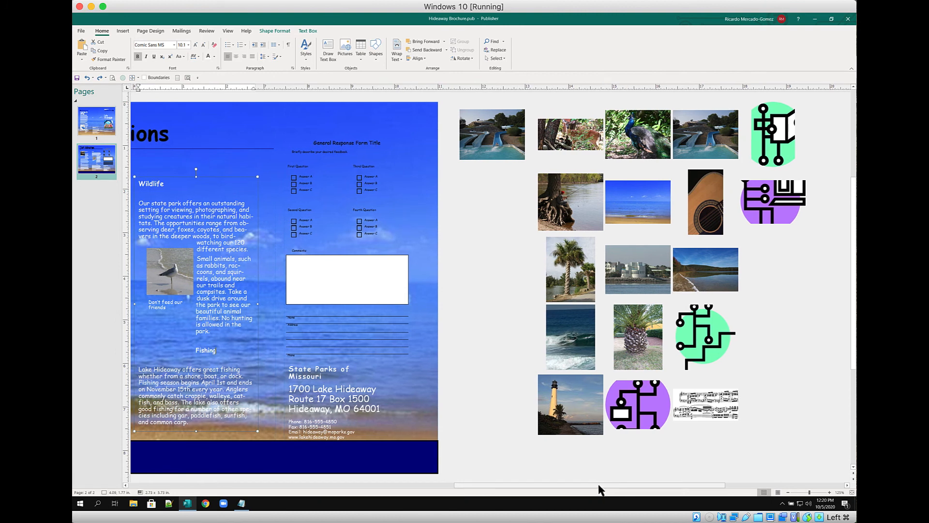
scroll(495, 317, "up", 1)
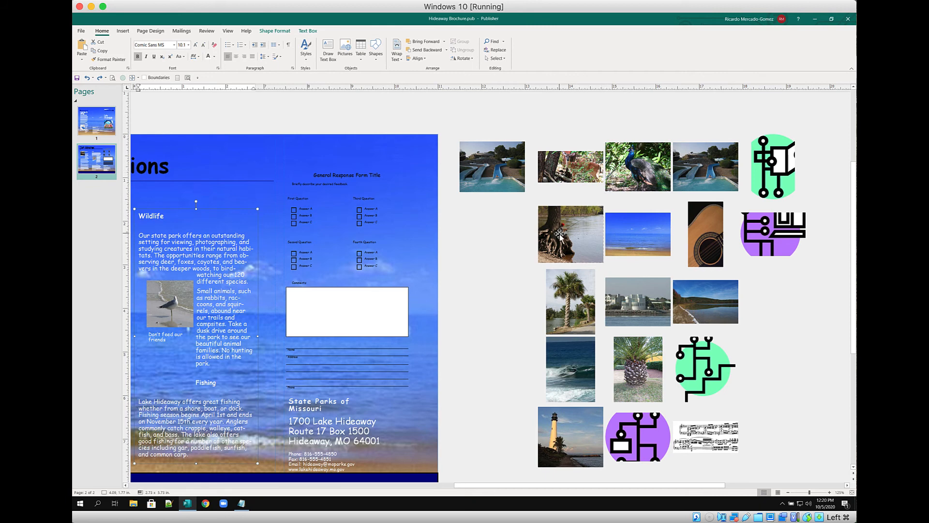
left_click_drag(581, 485, 483, 496)
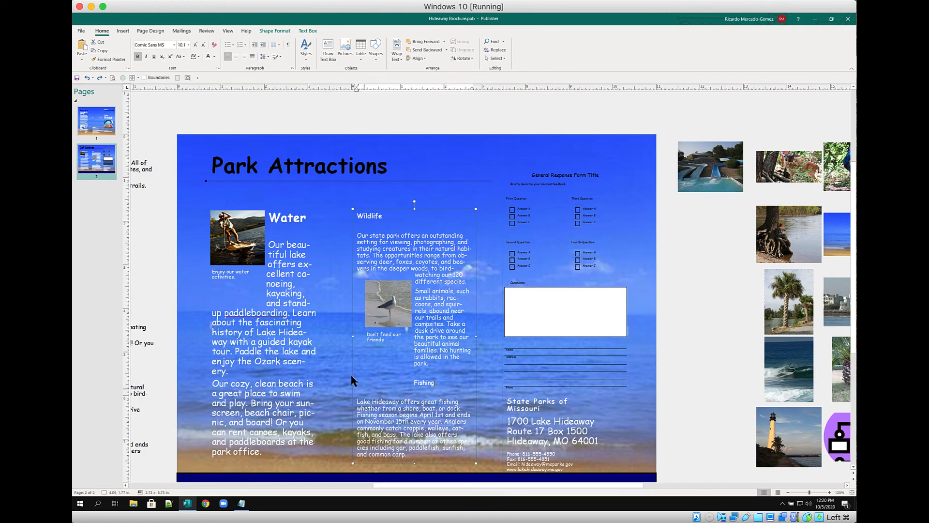
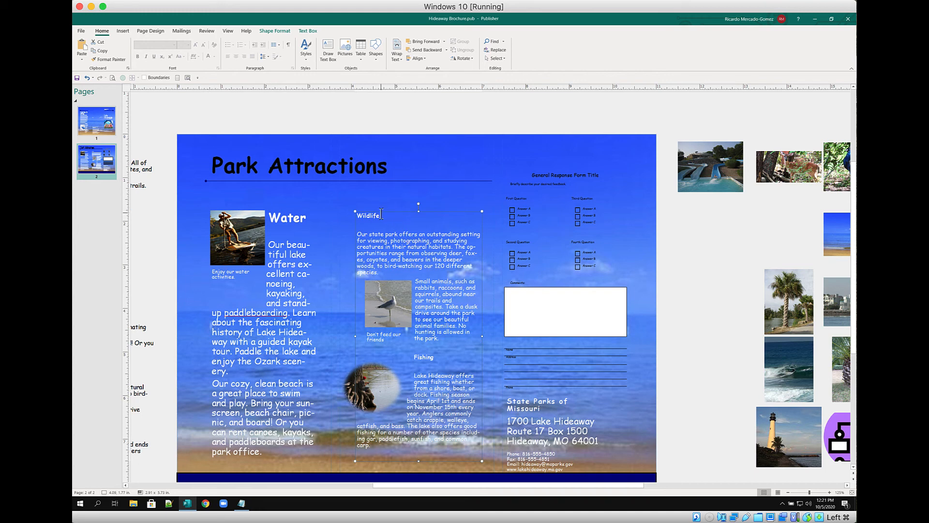
Widen the Wildlife text box to 3" and start entering its 5.75" height
left_click(275, 31)
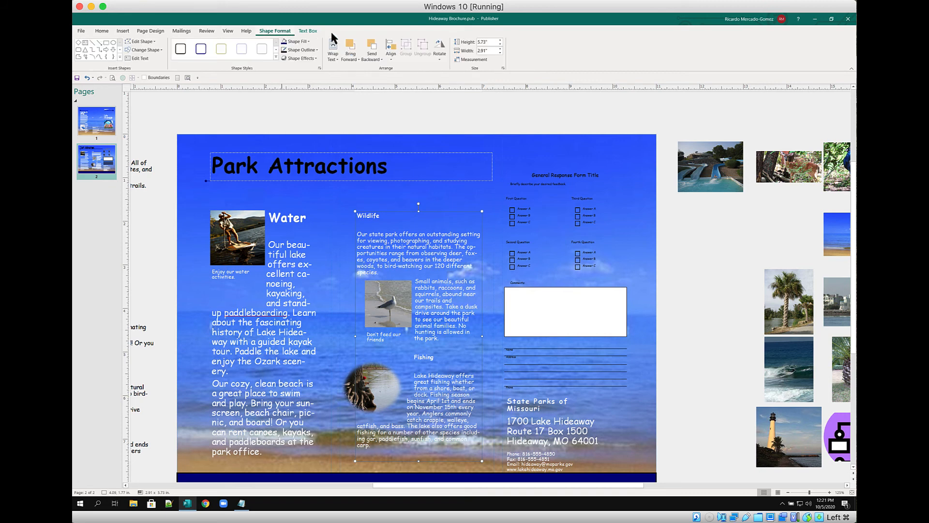
left_click(500, 49)
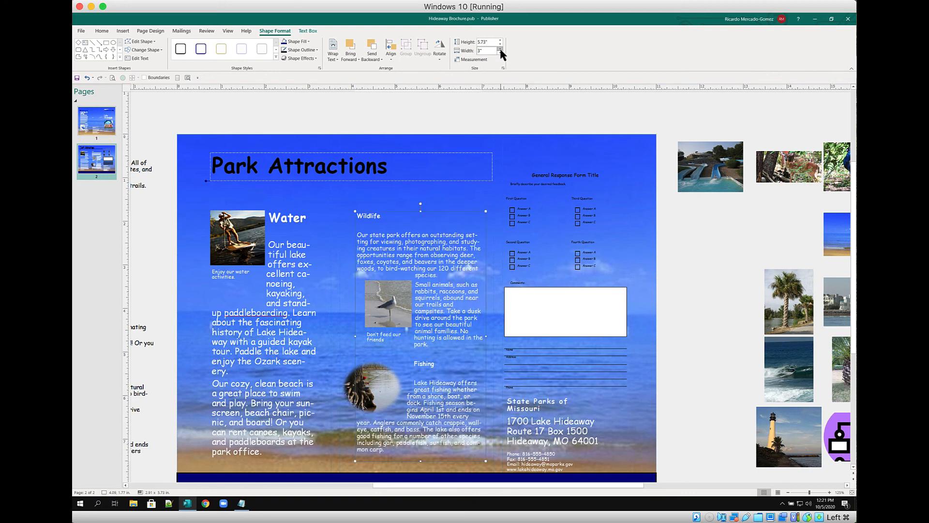
left_click(487, 42)
type("5")
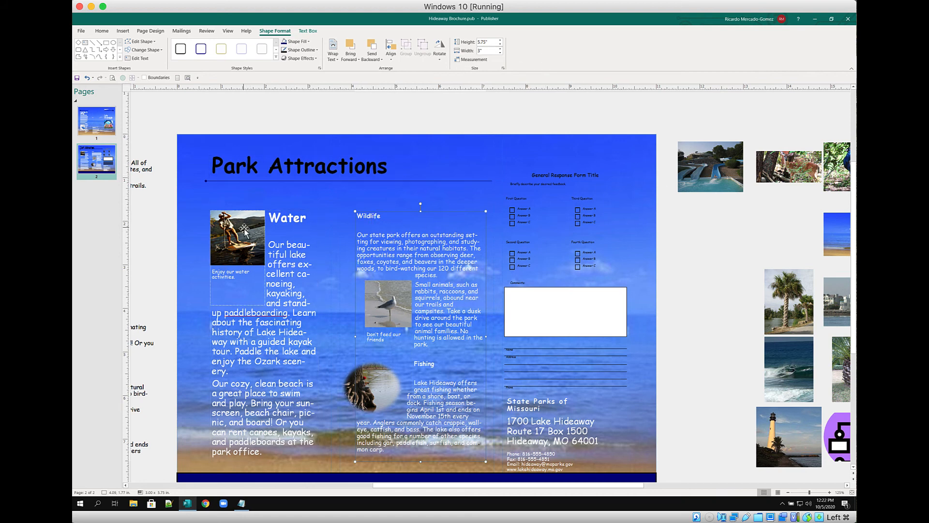
left_click(367, 289)
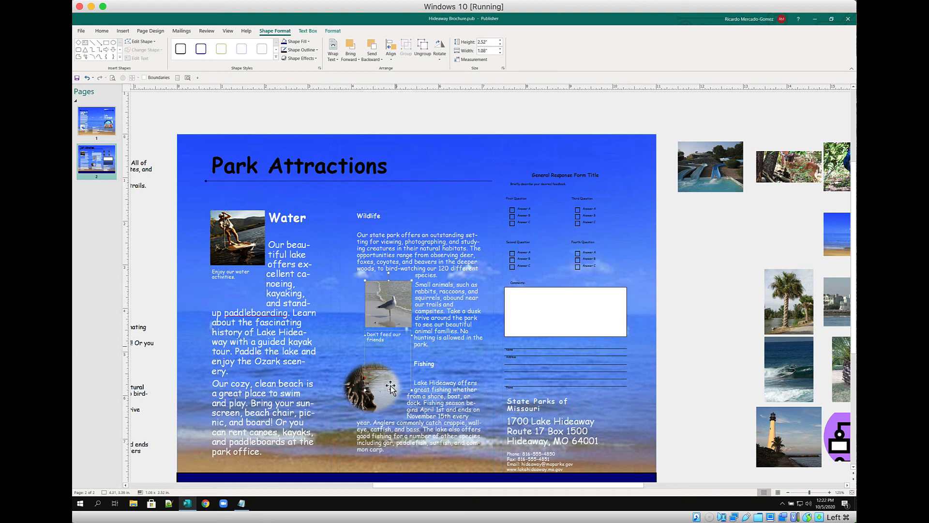
left_click(359, 390)
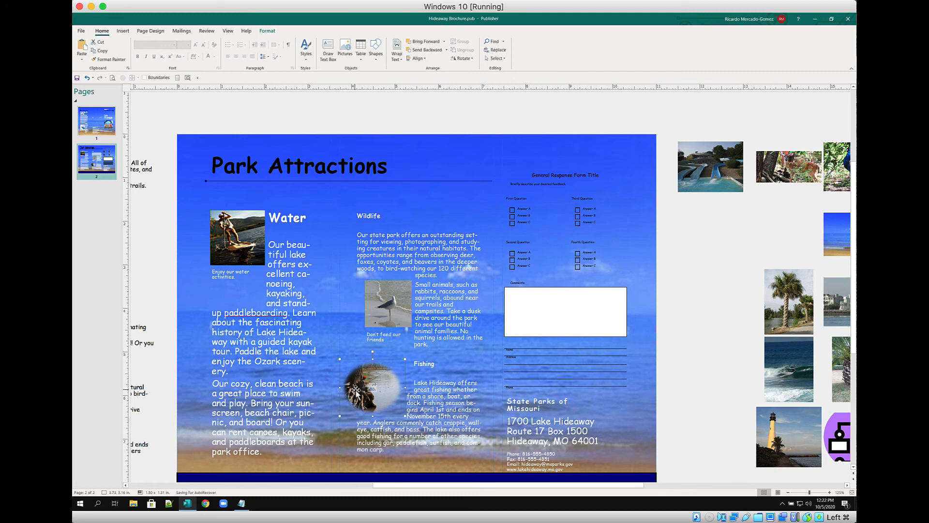
left_click(268, 32)
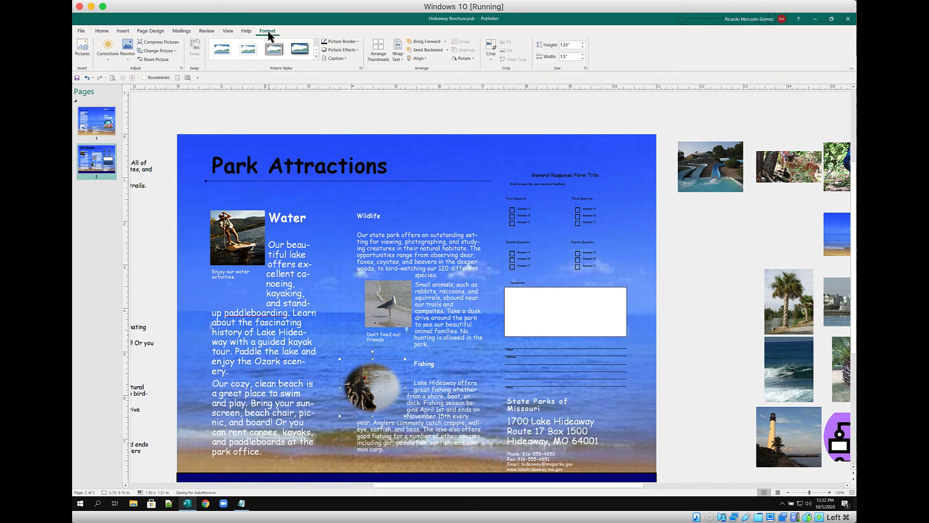
left_click(339, 58)
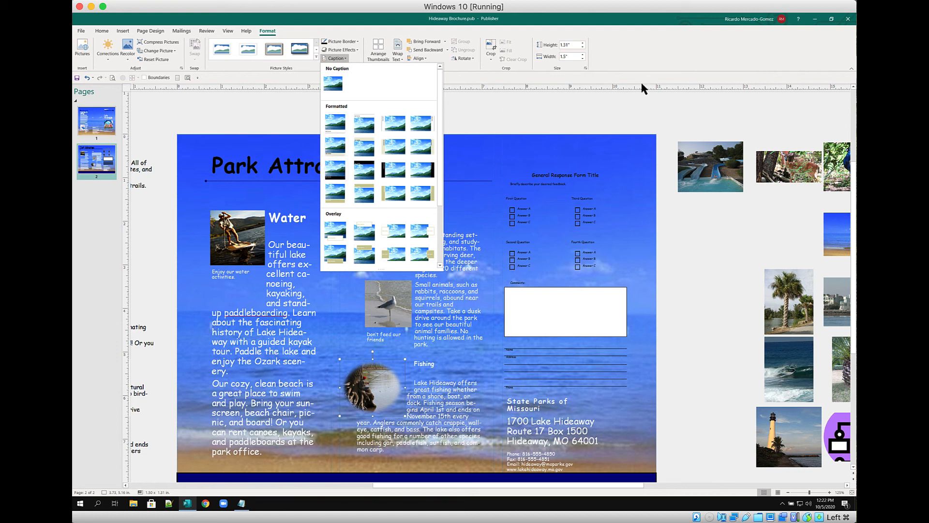
left_click(653, 57)
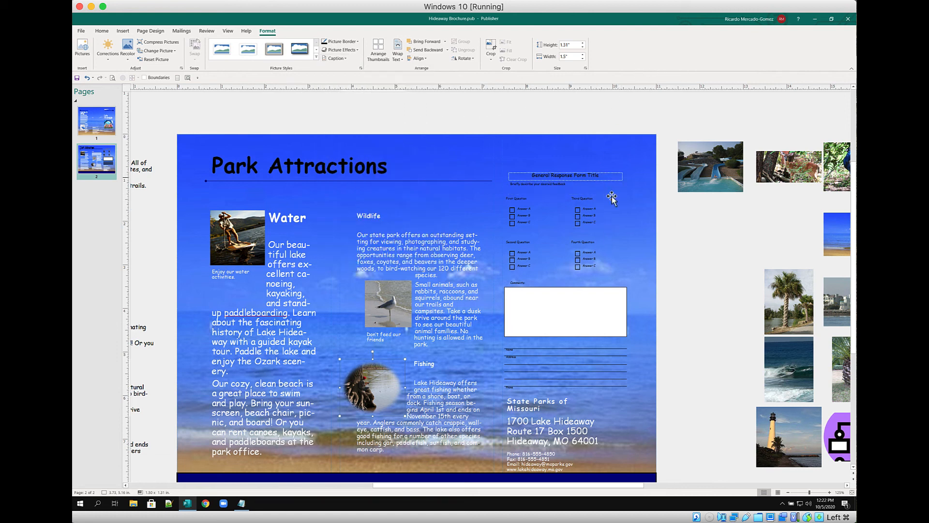
left_click_drag(495, 490, 533, 491)
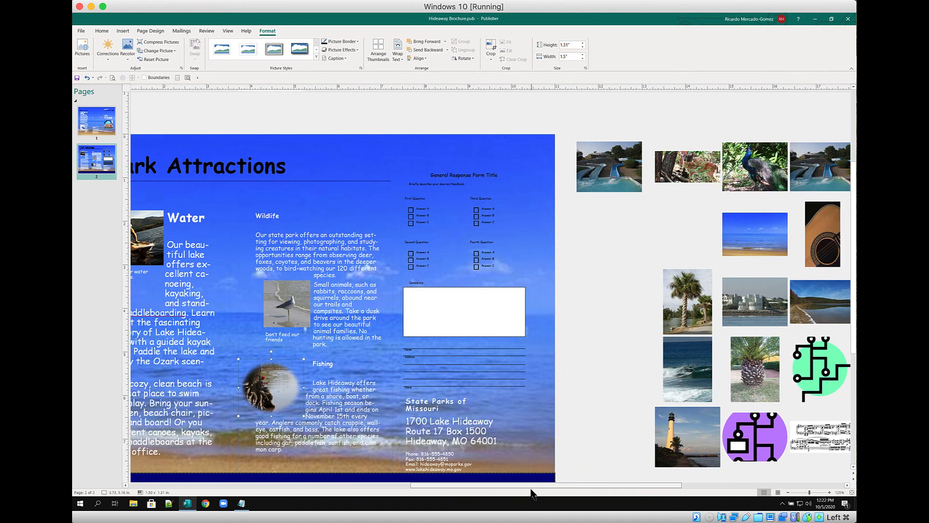
Make the General Response Form Title text white
left_click(420, 216)
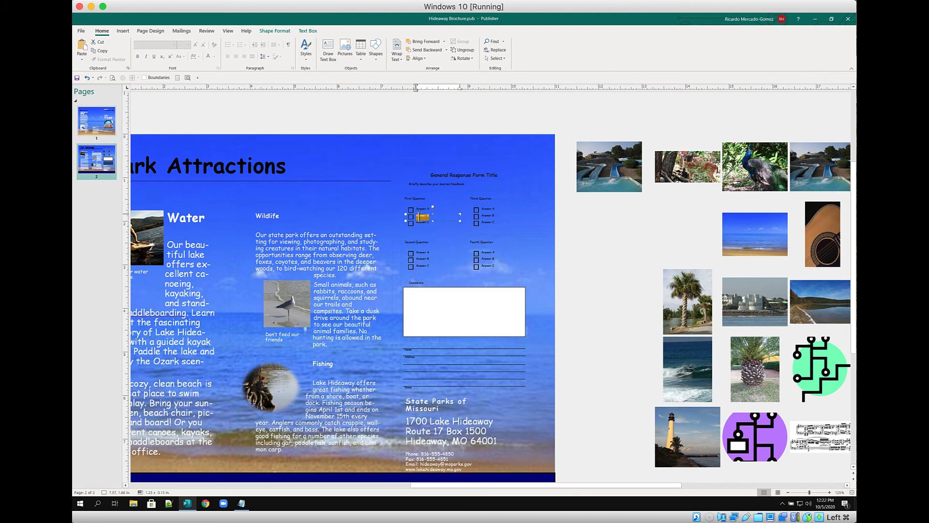
key("Escape")
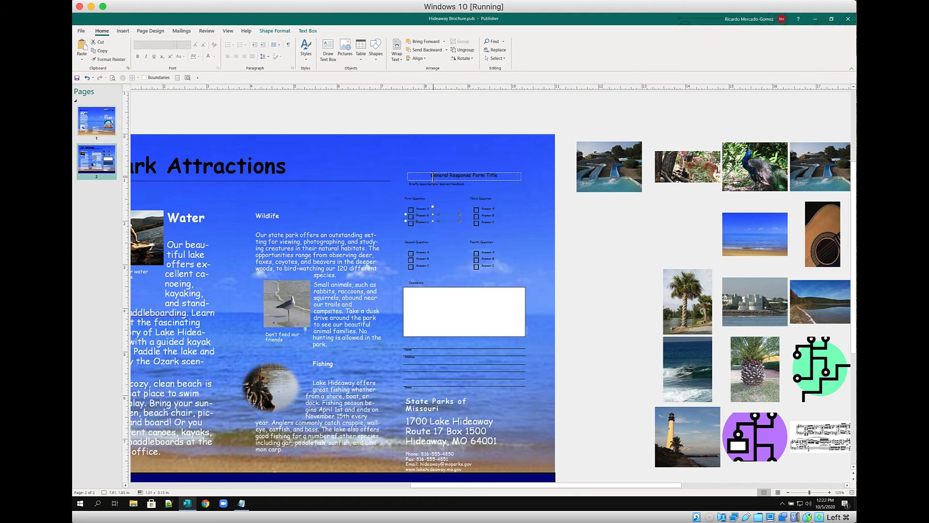
triple_click(433, 177)
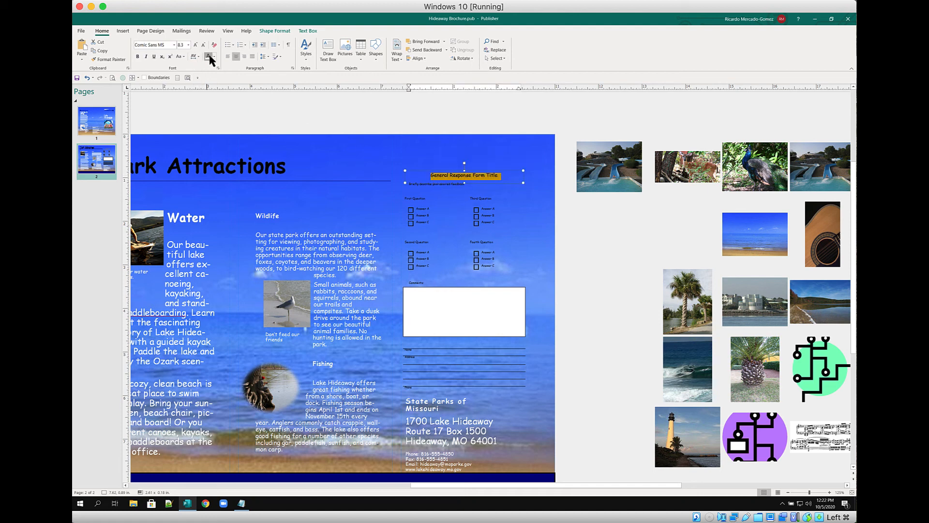
left_click(422, 186)
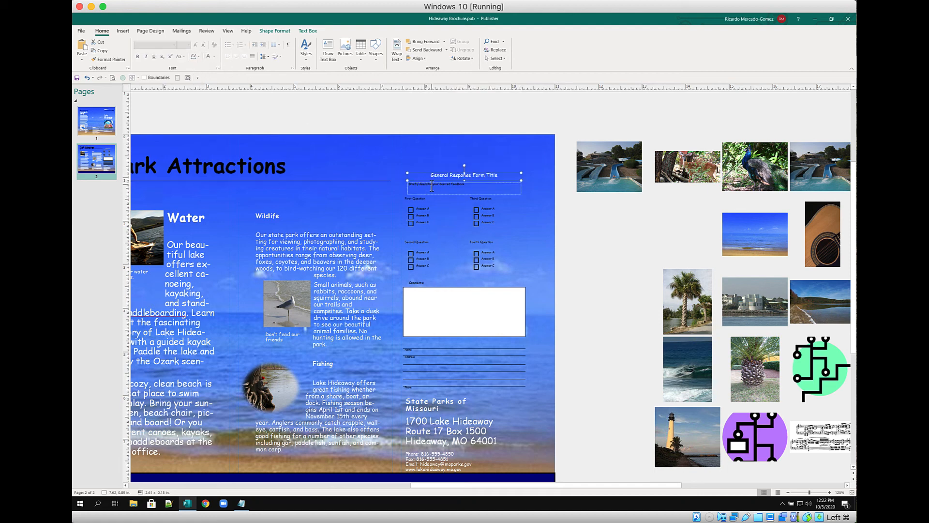
Make the feedback subtitle line under the form title white too
key("ctrl+a")
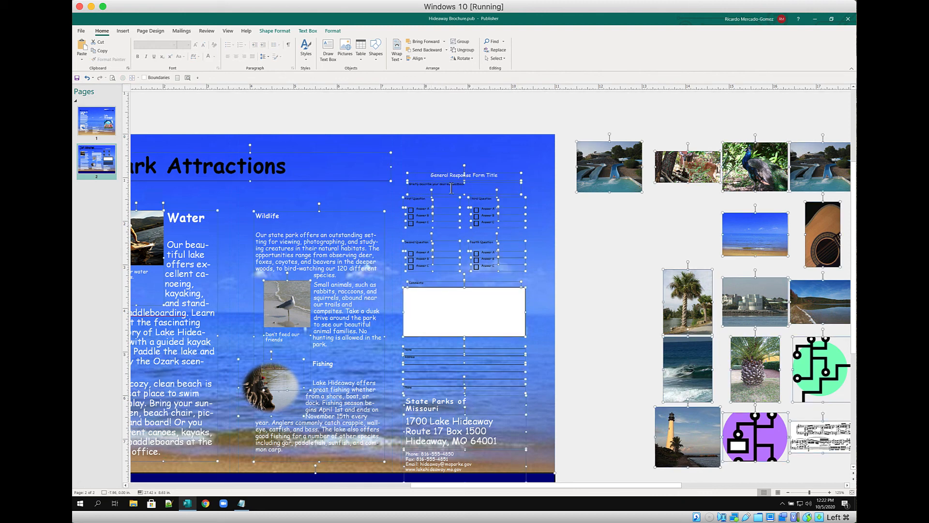
triple_click(455, 189)
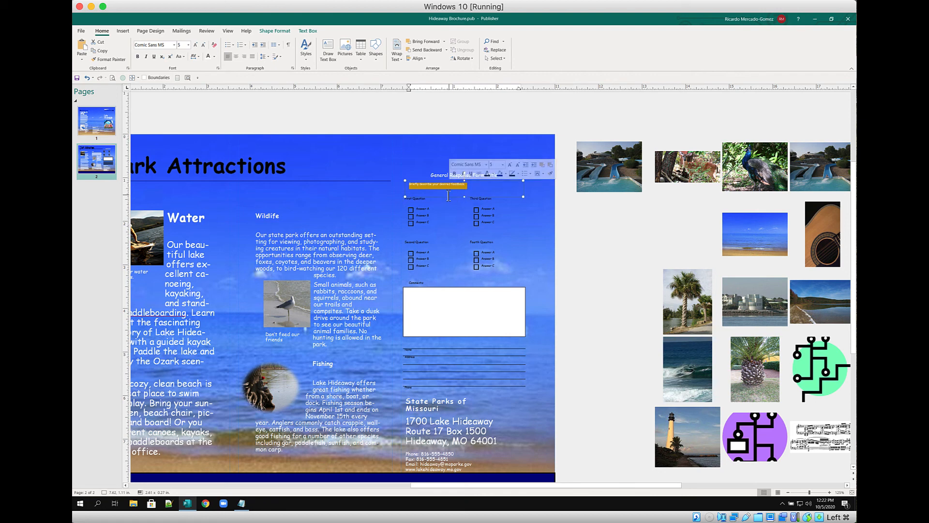
left_click(208, 56)
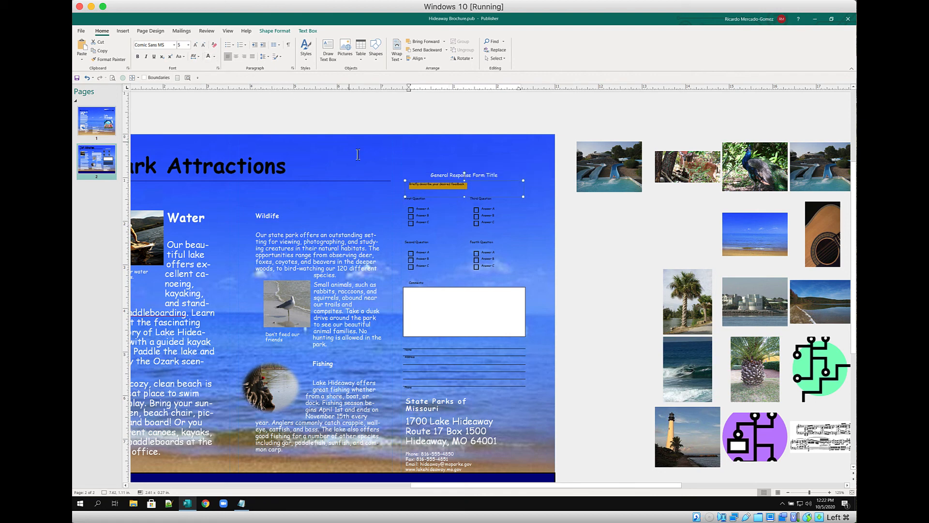
left_click(428, 216)
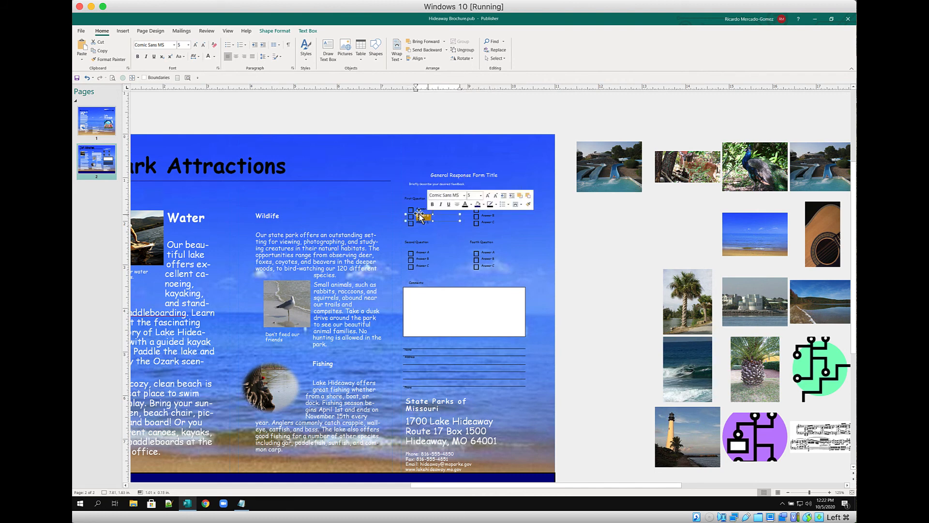
left_click(541, 228)
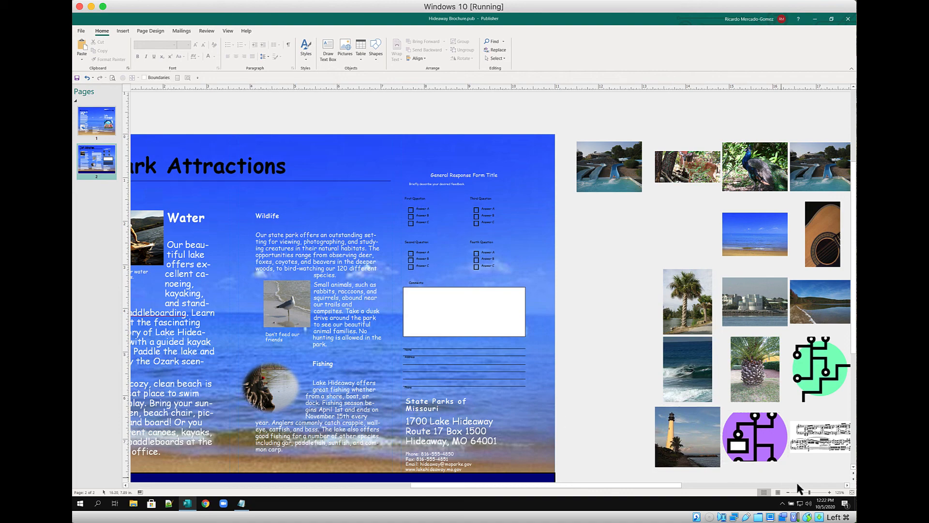
Zoom in on the form and whiten the First Question heading and its Answers A–C
left_click(829, 492)
left_click(830, 492)
left_click(830, 493)
left_click(830, 492)
left_click(830, 493)
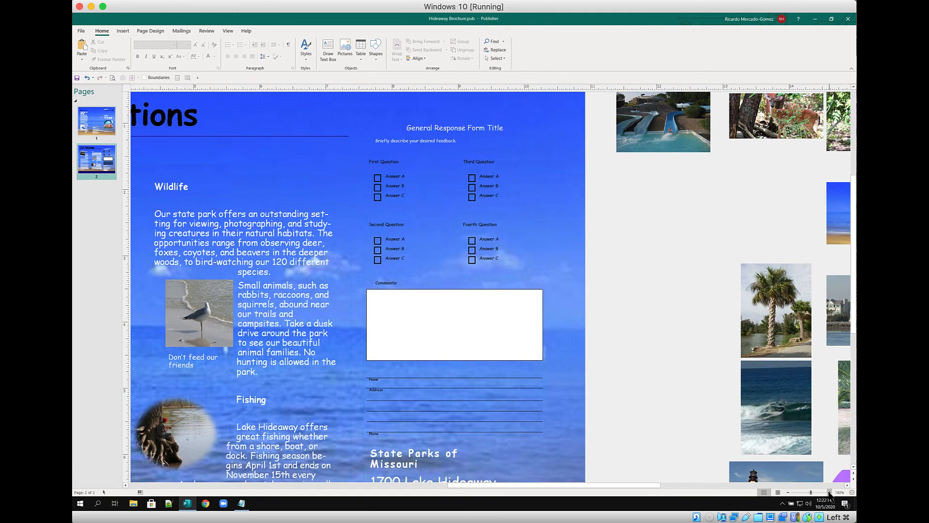
left_click(830, 493)
left_click(830, 492)
left_click(829, 492)
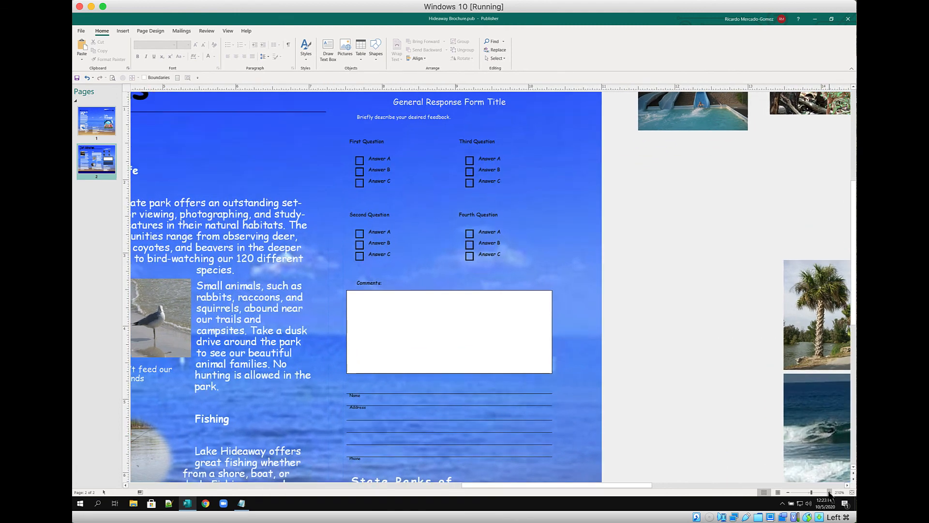
left_click(368, 142)
triple_click(369, 142)
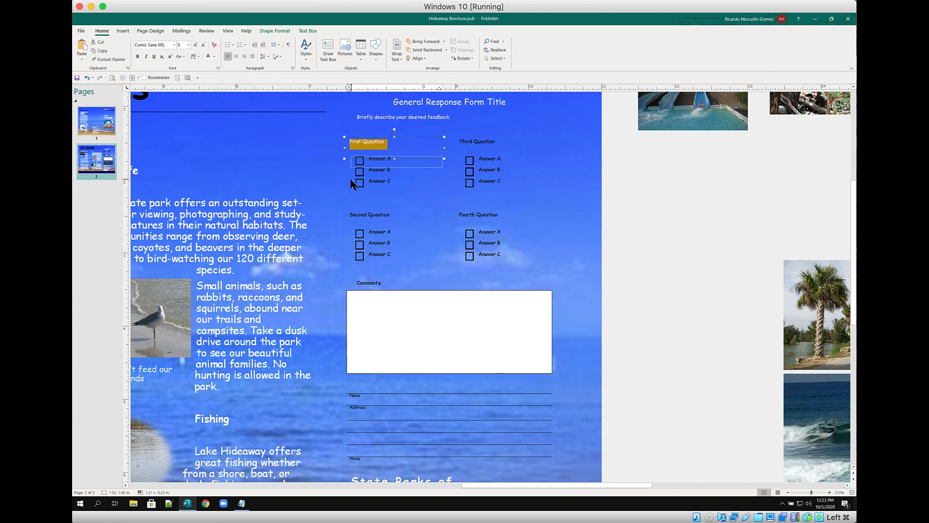
triple_click(380, 159)
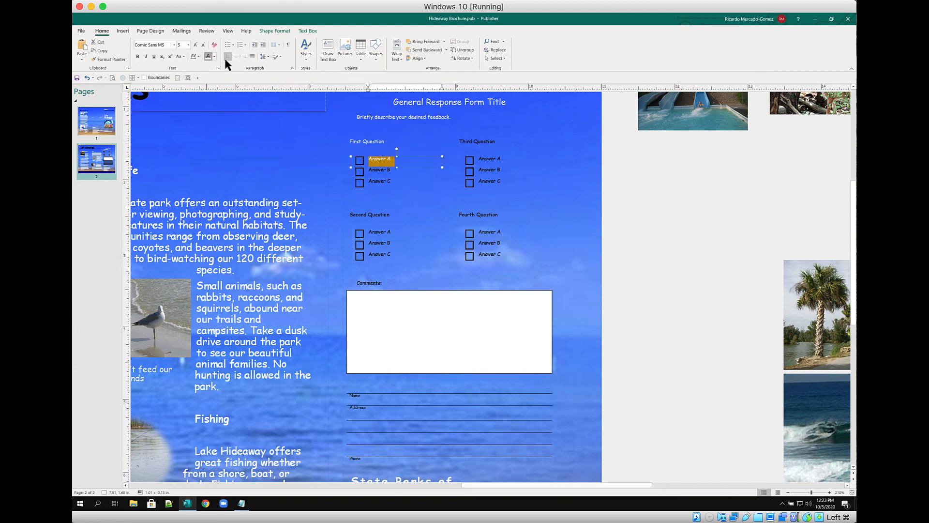
triple_click(371, 171)
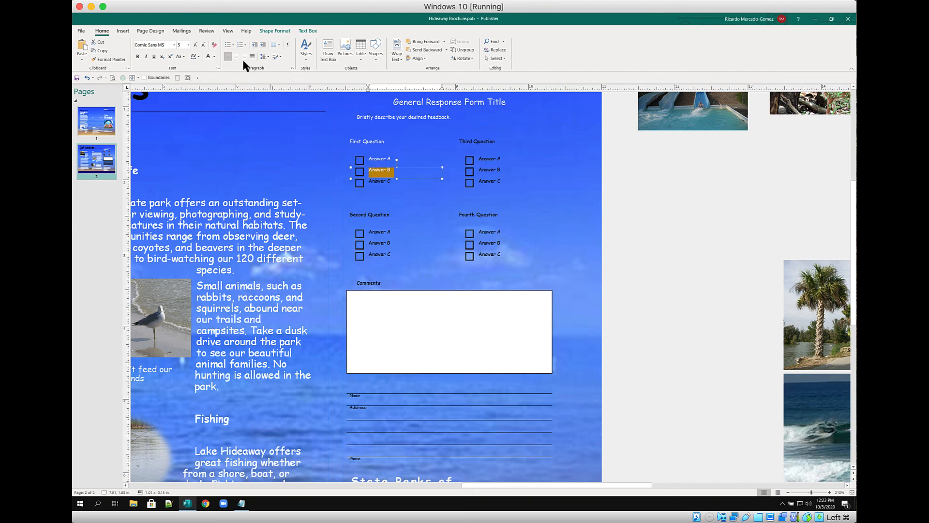
left_click(376, 184)
left_click(381, 183)
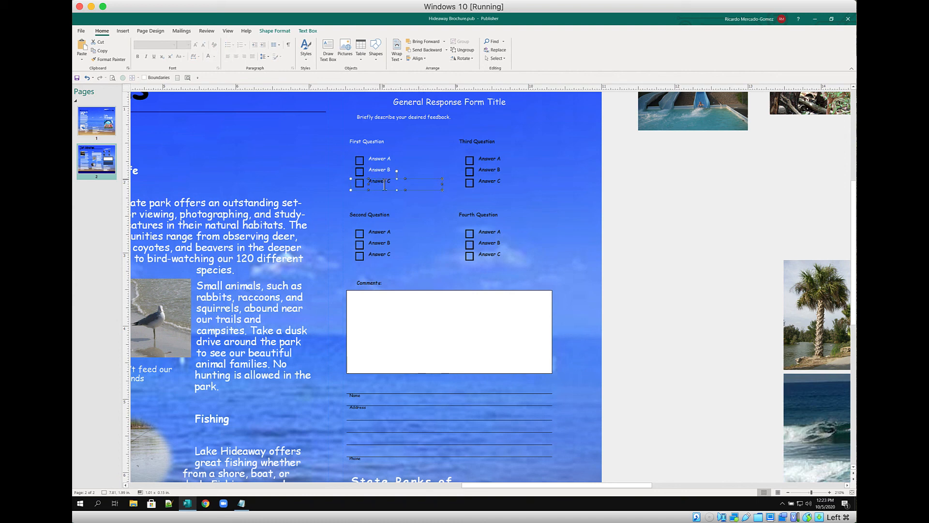
triple_click(388, 183)
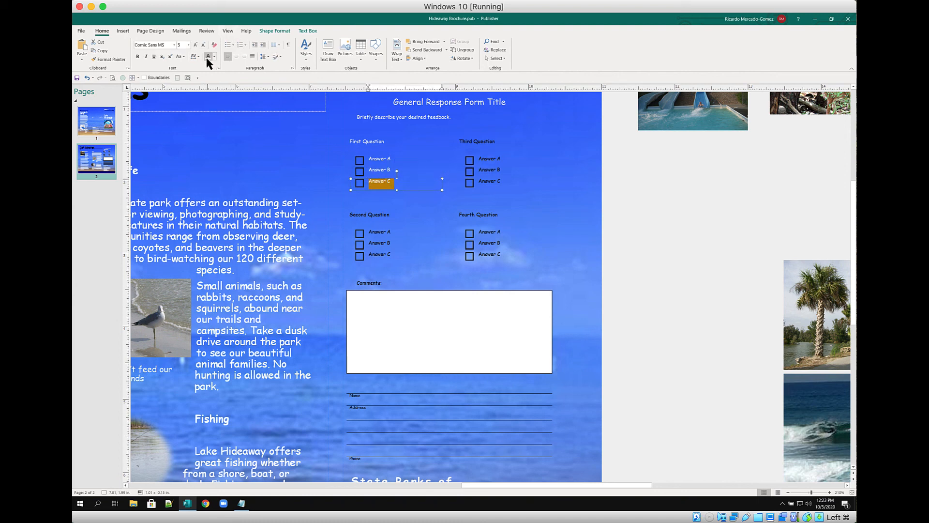
left_click(470, 142)
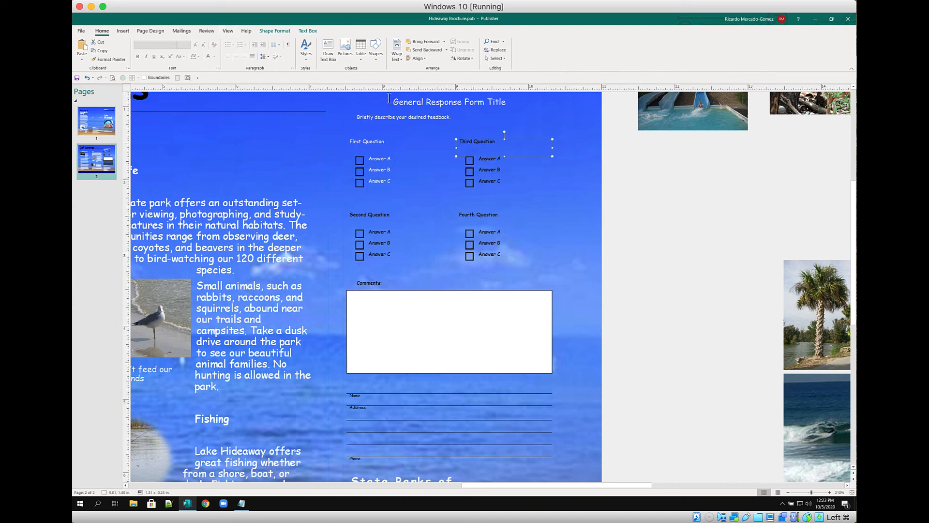
Turn the Third Question heading and its Answers A–C white
triple_click(470, 141)
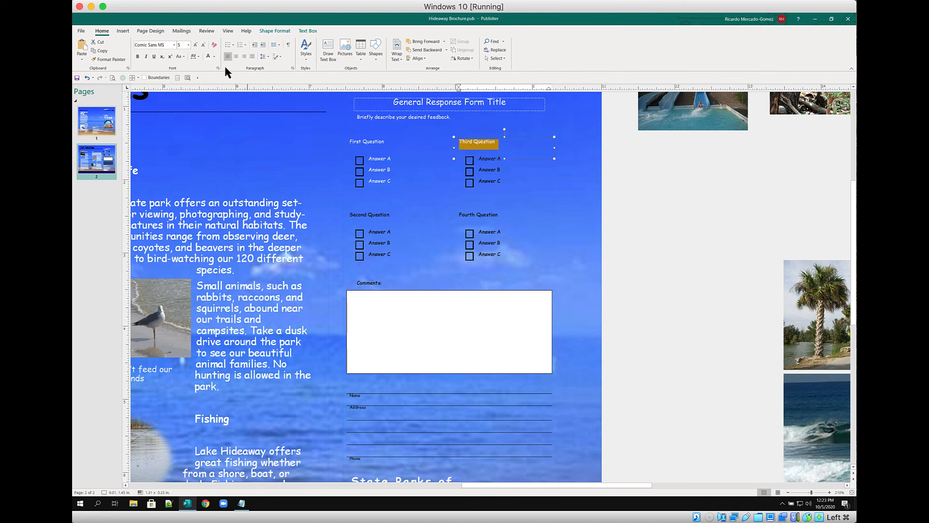
left_click(208, 56)
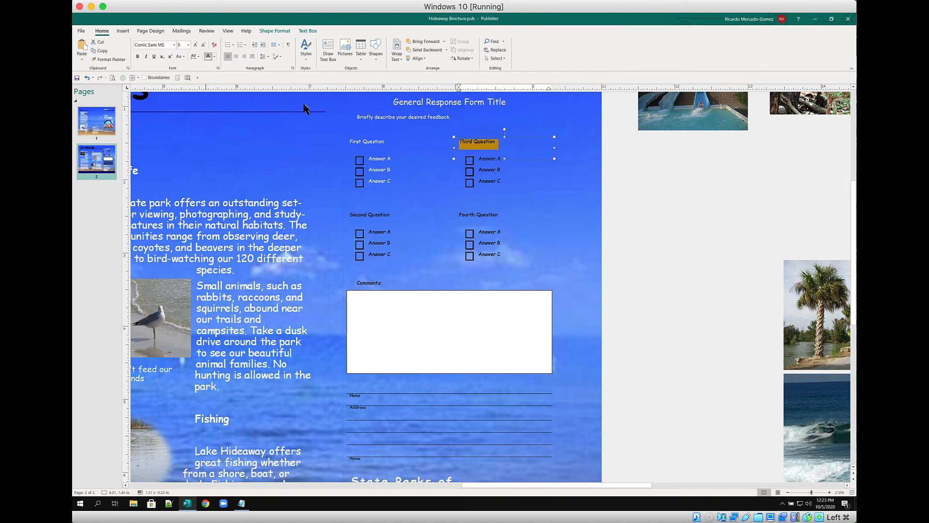
triple_click(486, 160)
left_click(210, 57)
left_click(487, 169)
triple_click(488, 169)
left_click(208, 57)
triple_click(490, 181)
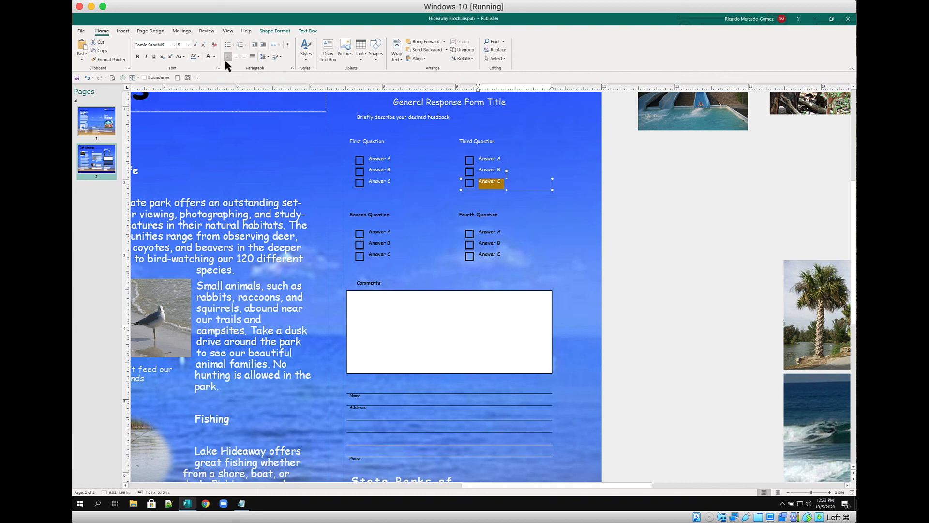
left_click(210, 57)
Turn the Second Question heading and its Answers A–C white
left_click(371, 215)
triple_click(373, 216)
left_click(208, 56)
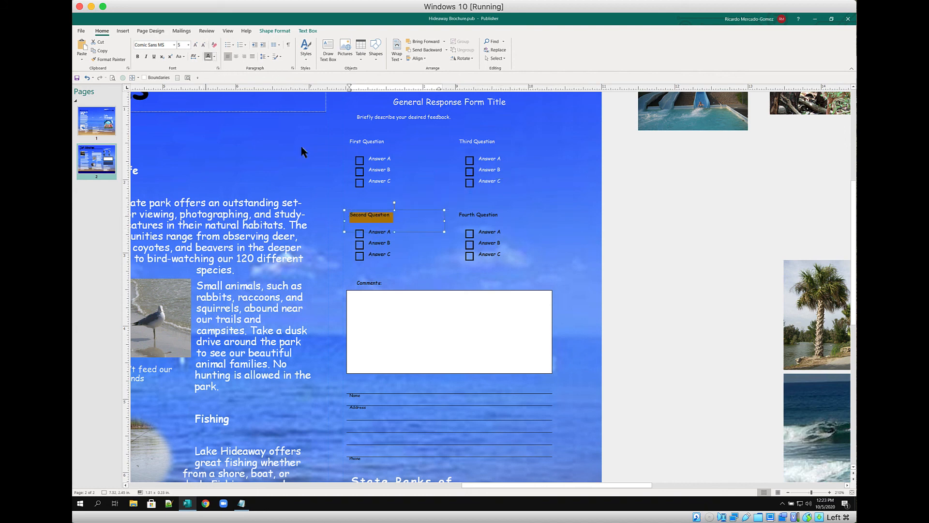
left_click(375, 235)
triple_click(376, 233)
left_click(207, 56)
triple_click(380, 244)
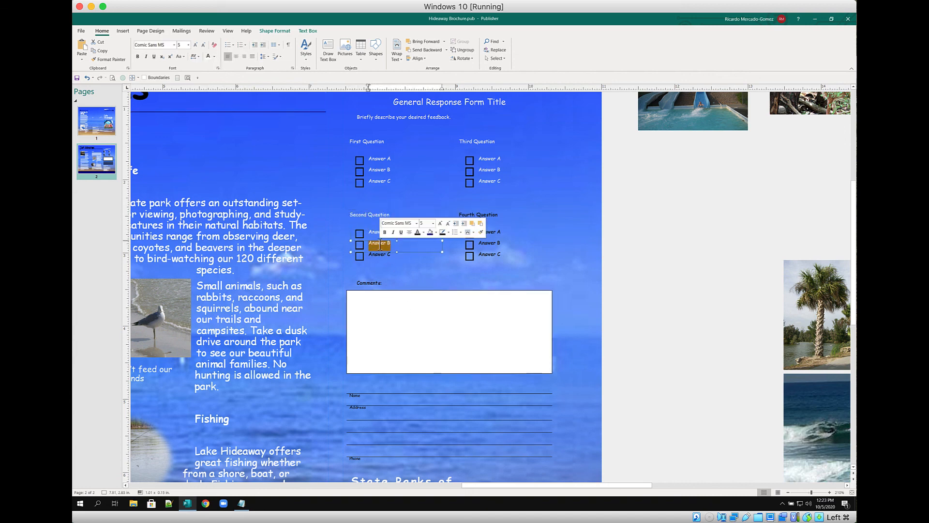
left_click(209, 55)
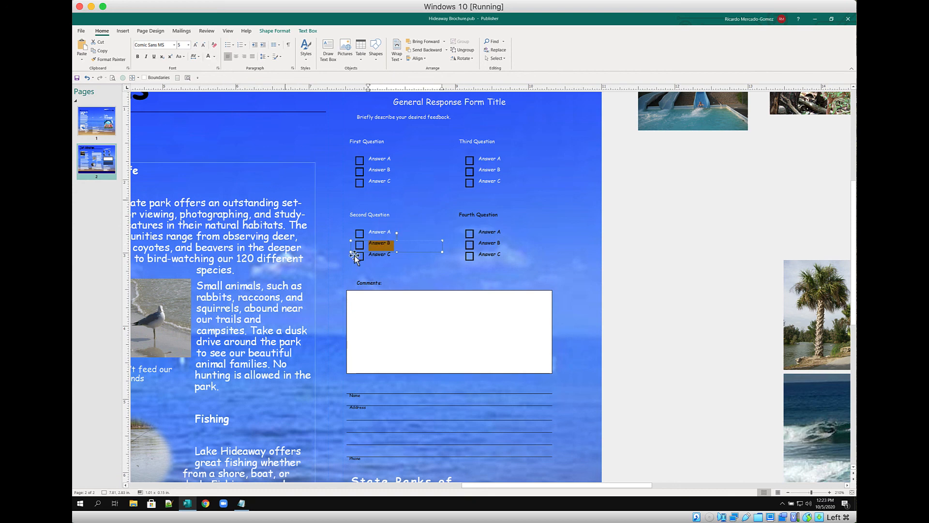
triple_click(378, 255)
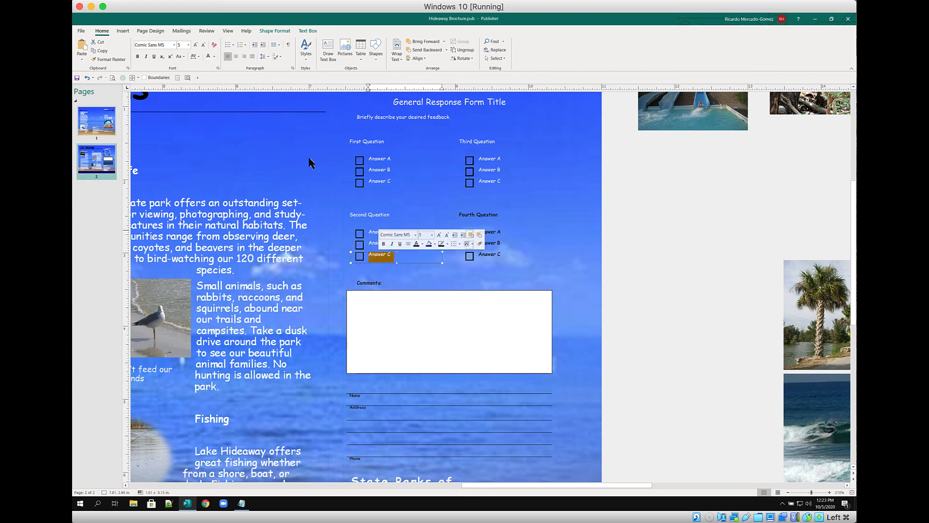
left_click(209, 57)
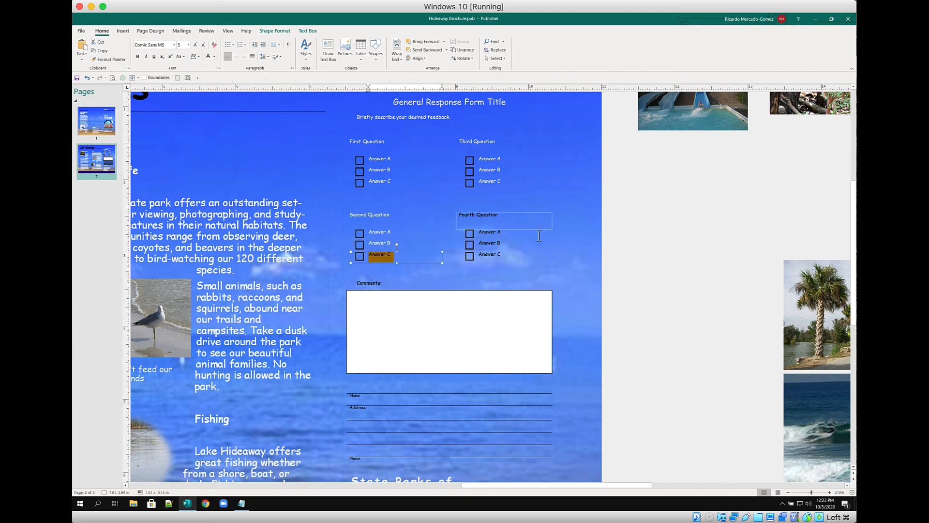
Whiten the Fourth Question heading, its Answers A–C, and the Comments: label
triple_click(479, 217)
left_click(208, 56)
triple_click(494, 235)
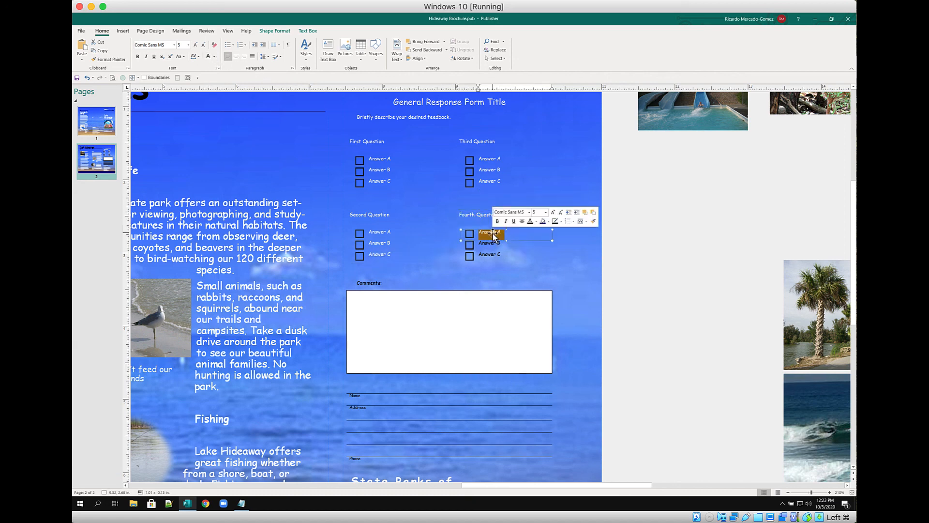
left_click(209, 56)
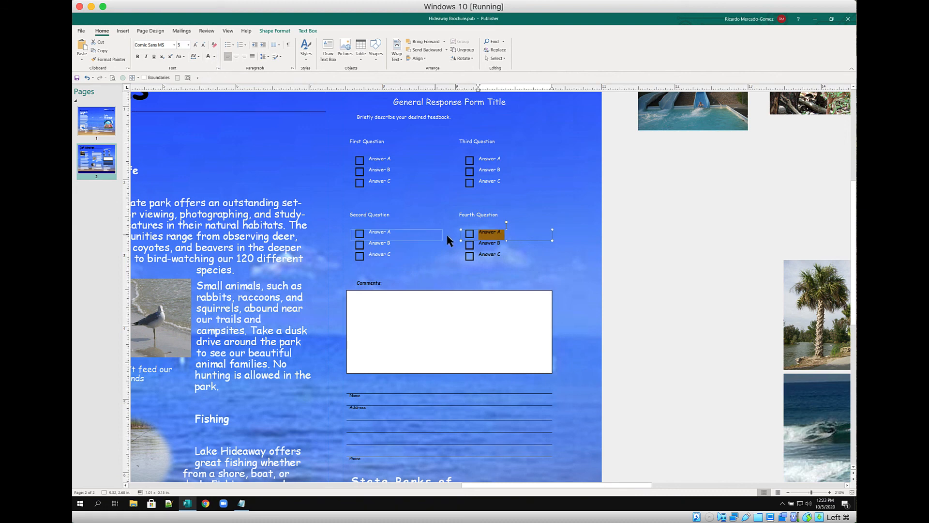
triple_click(487, 245)
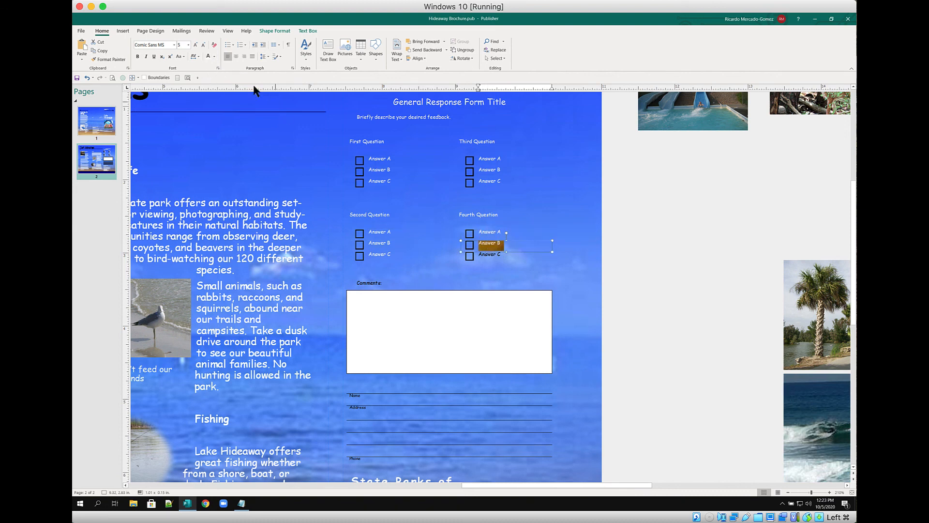
left_click(209, 56)
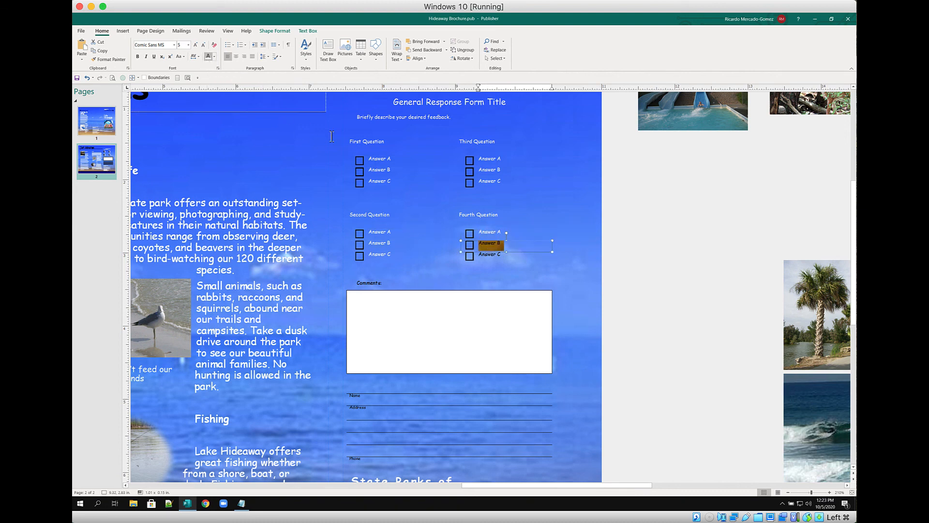
triple_click(489, 257)
left_click(205, 55)
triple_click(386, 281)
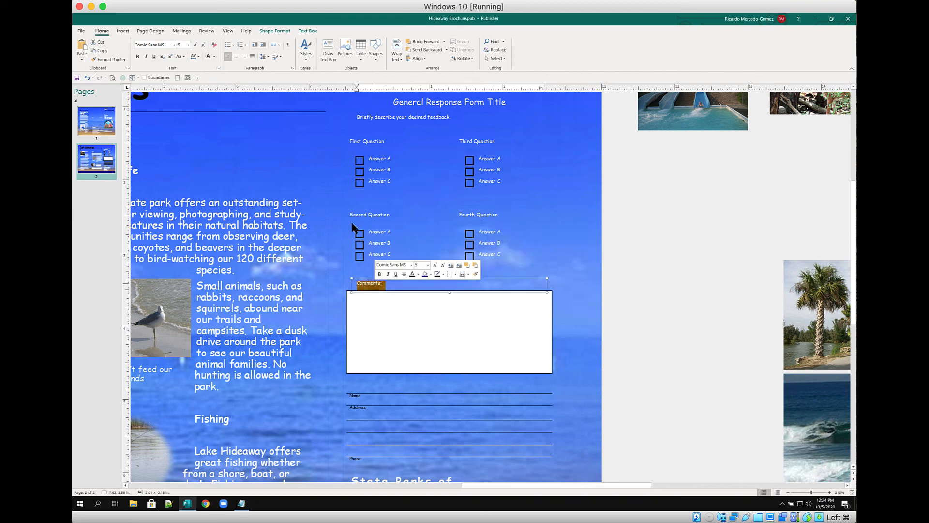
left_click(209, 57)
left_click(435, 317)
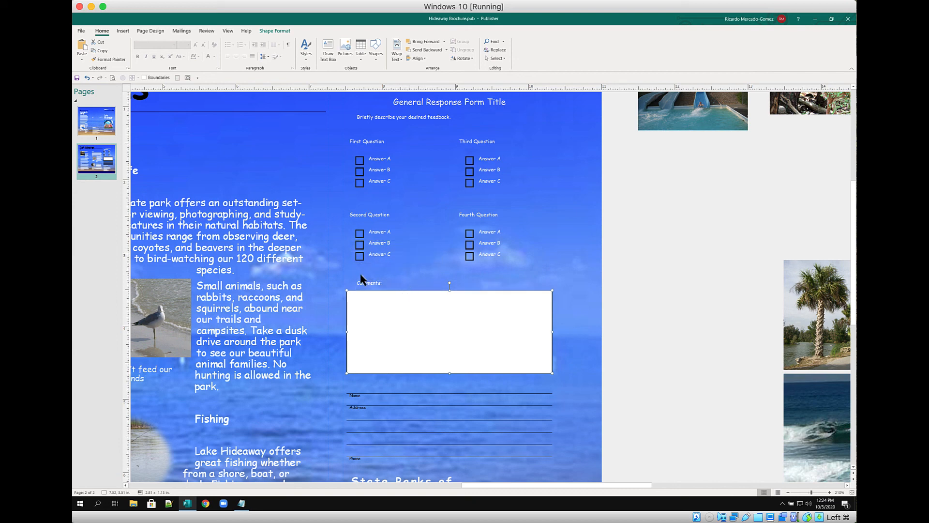
Give the comments box a light pink Shape Fill, replacing the trial tan fill
left_click(277, 30)
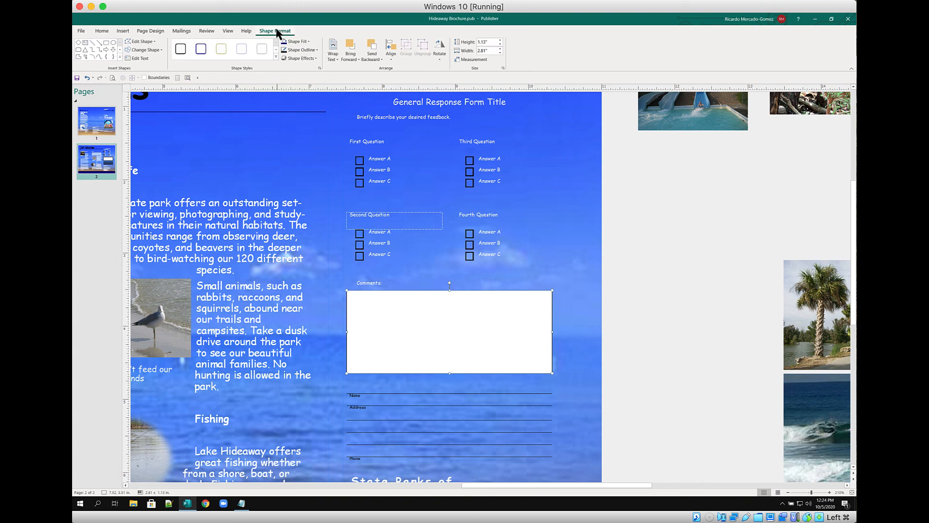
left_click(310, 43)
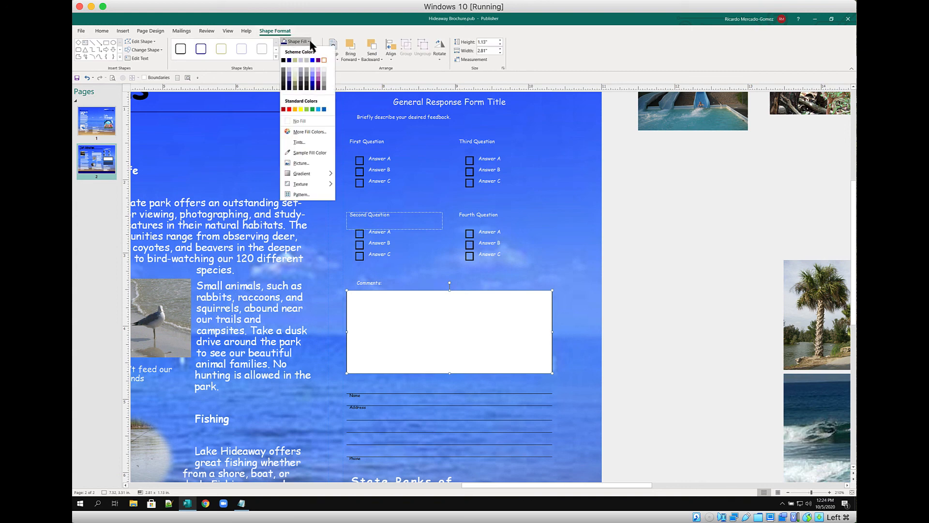
left_click(294, 60)
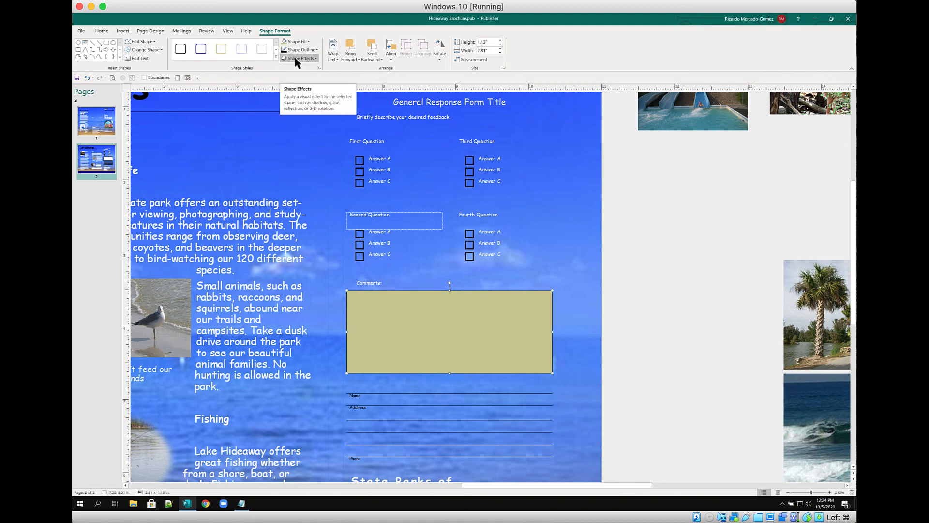
left_click(297, 42)
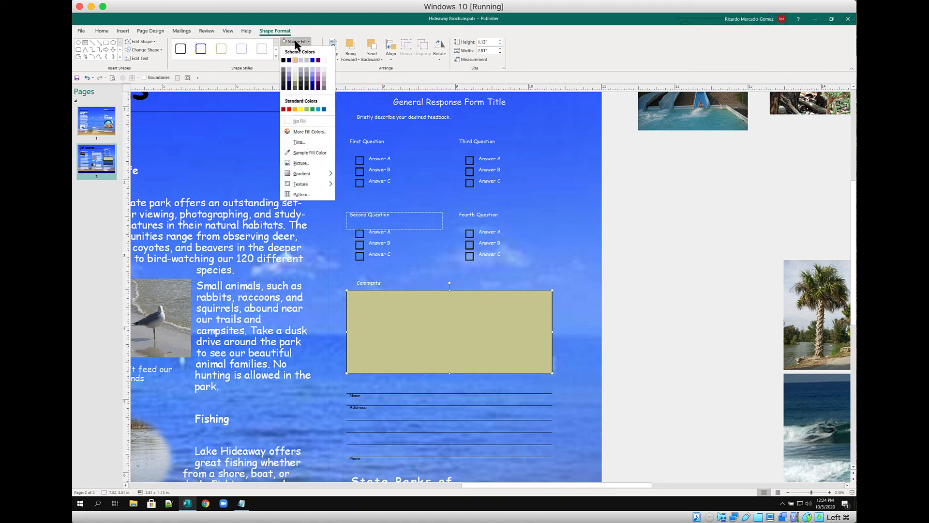
left_click(317, 71)
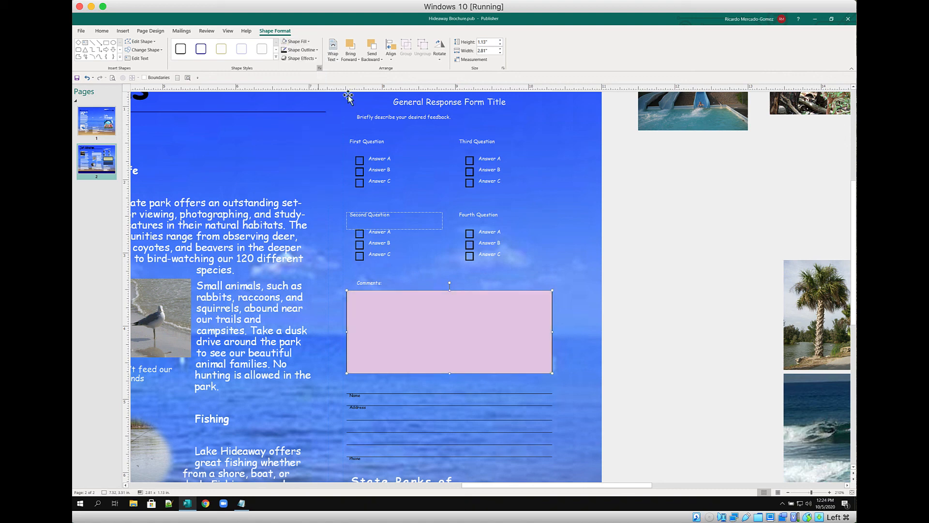
left_click(552, 259)
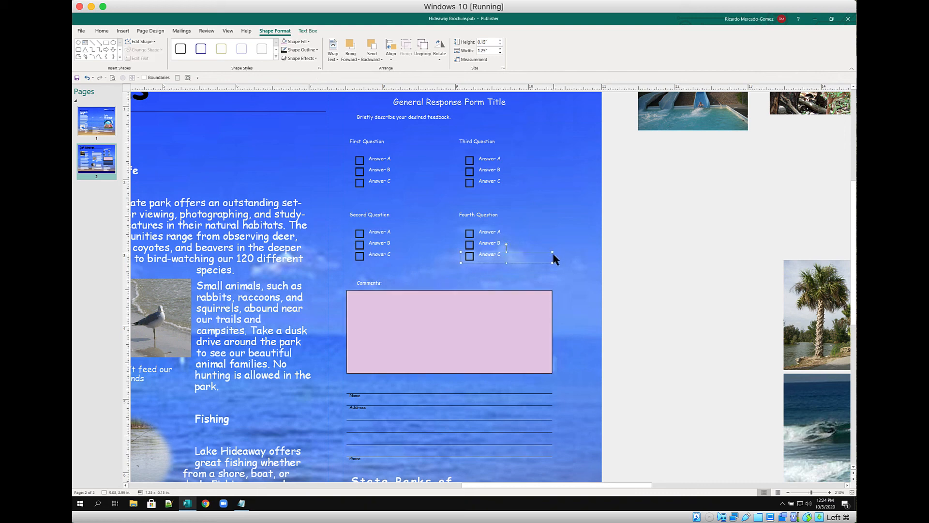
left_click(650, 266)
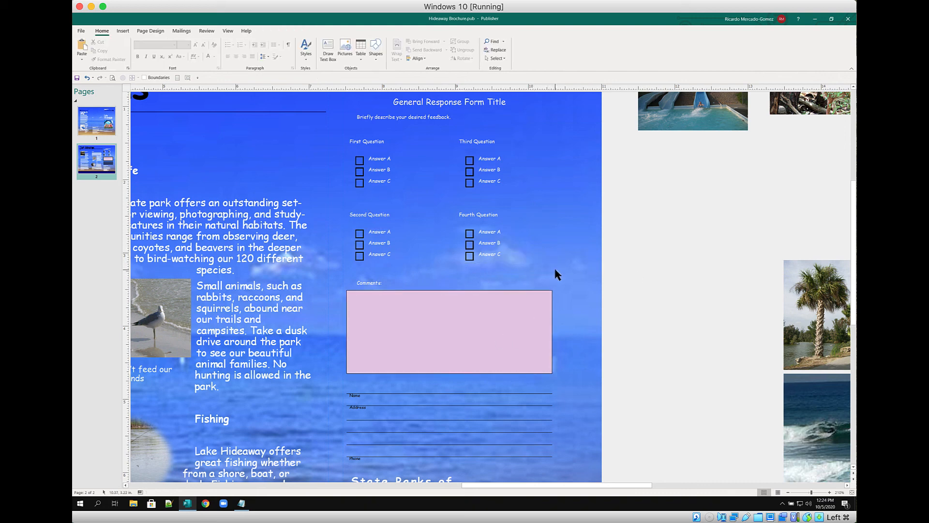
Turn the Name, Address and Phone labels white and fit the whole page in view
double_click(353, 397)
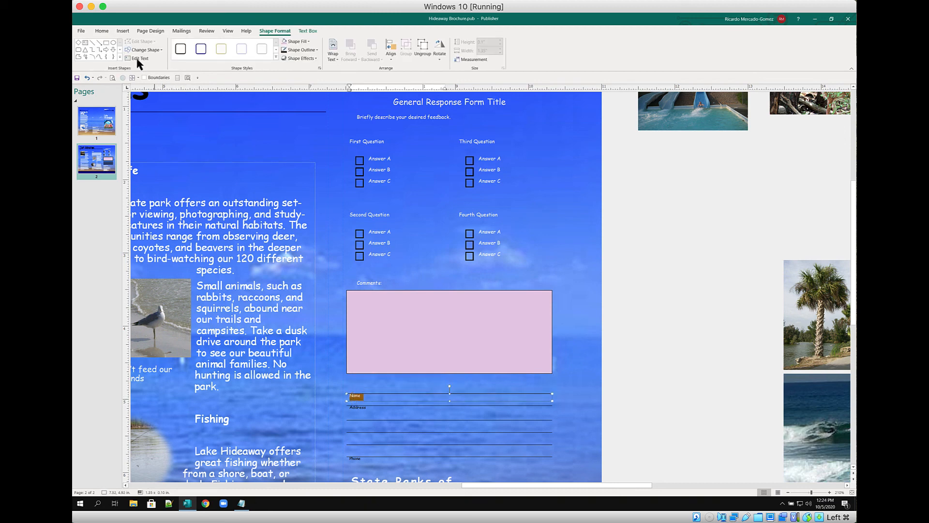
left_click(102, 31)
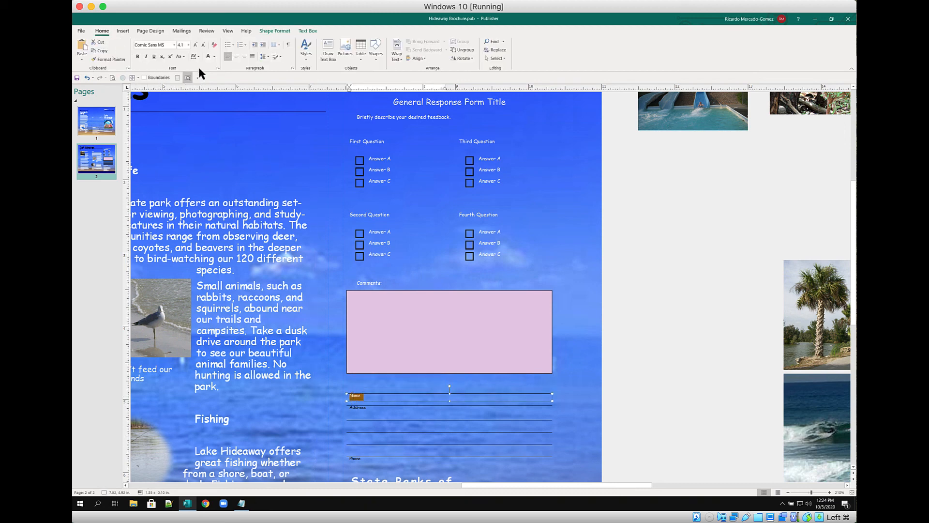
left_click(362, 409)
double_click(363, 409)
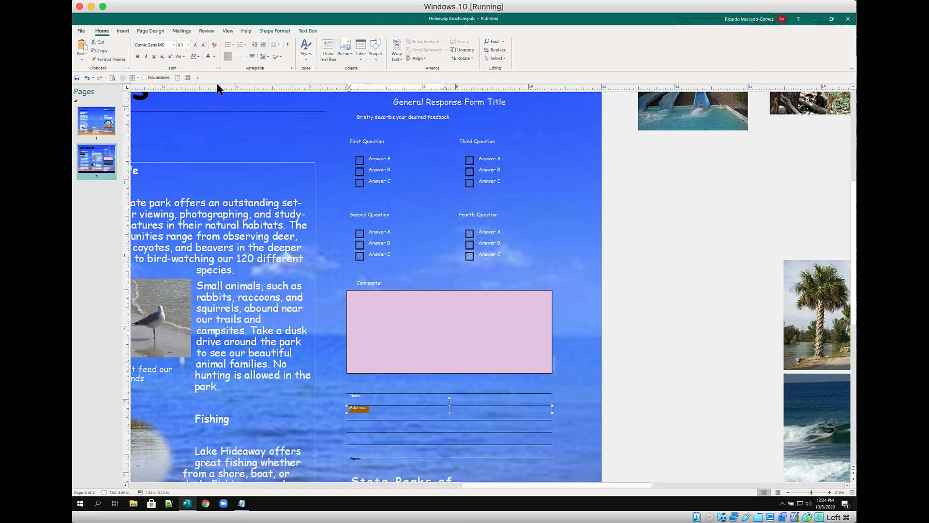
left_click(208, 56)
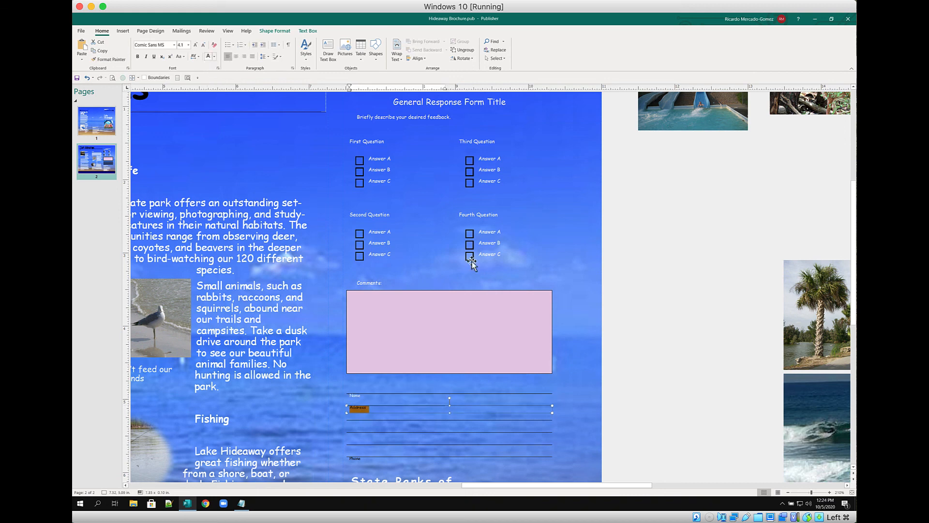
double_click(355, 459)
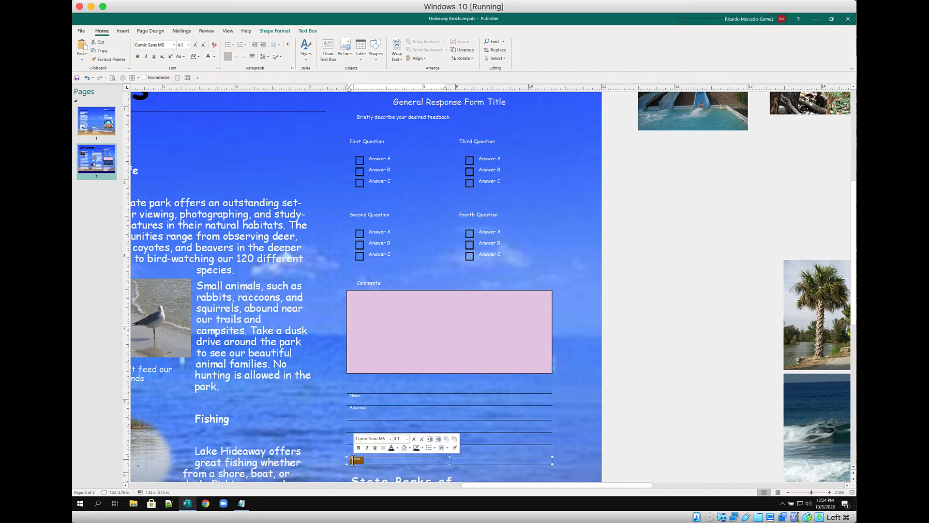
left_click(206, 56)
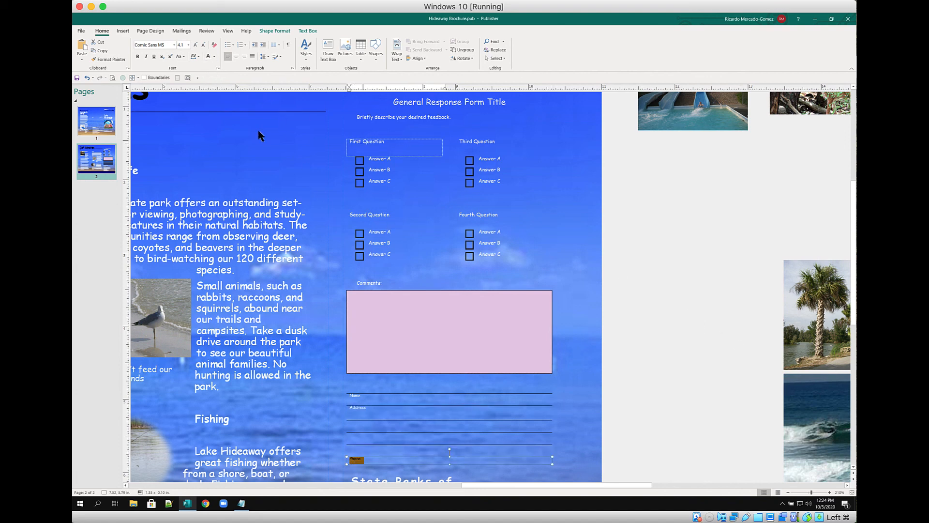
left_click(177, 78)
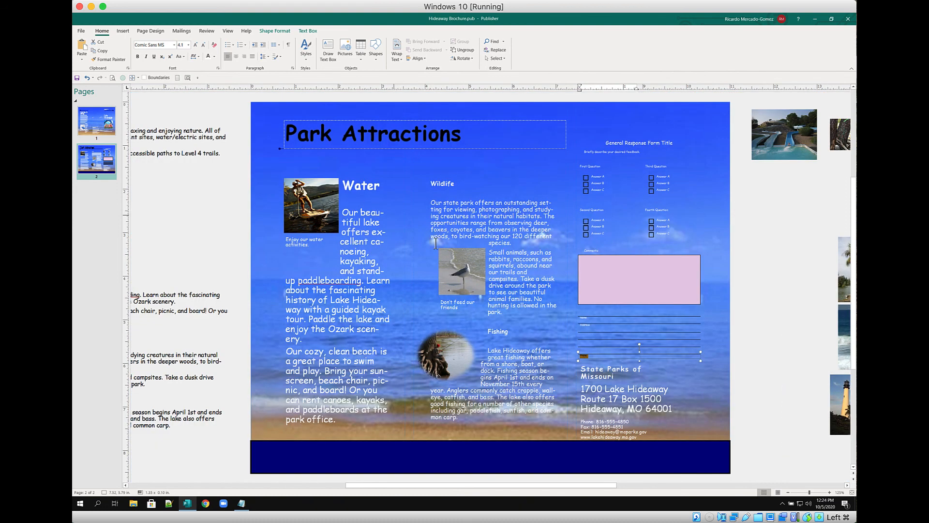
Check brochure pages 1 and 2, then open the Print Preview
left_click(771, 366)
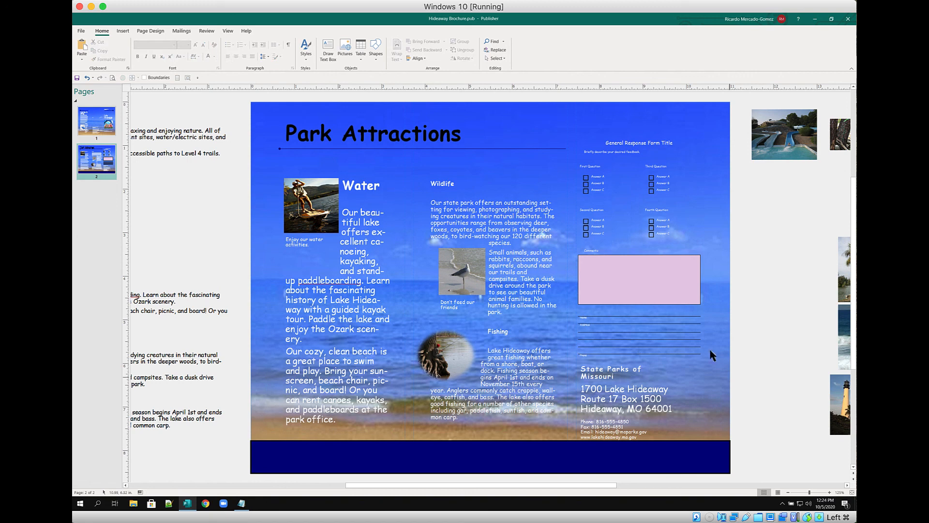
left_click(101, 129)
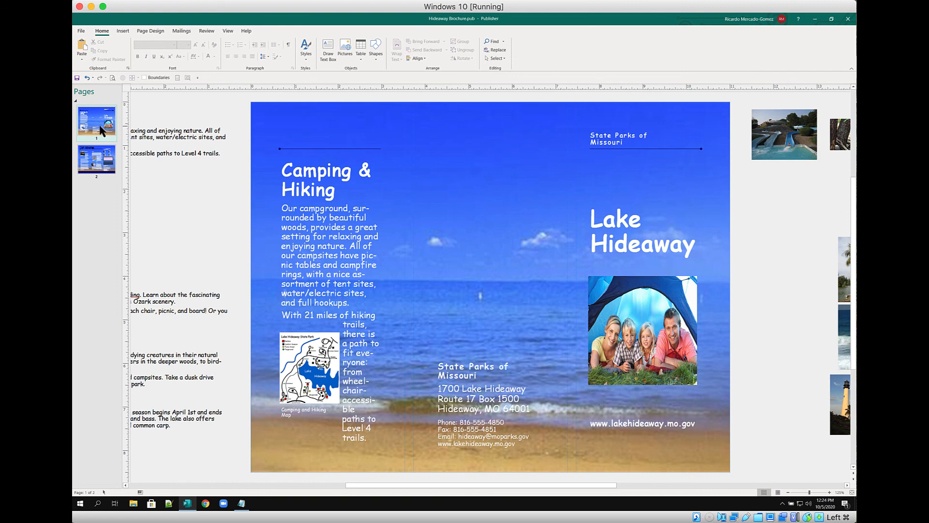
left_click(97, 162)
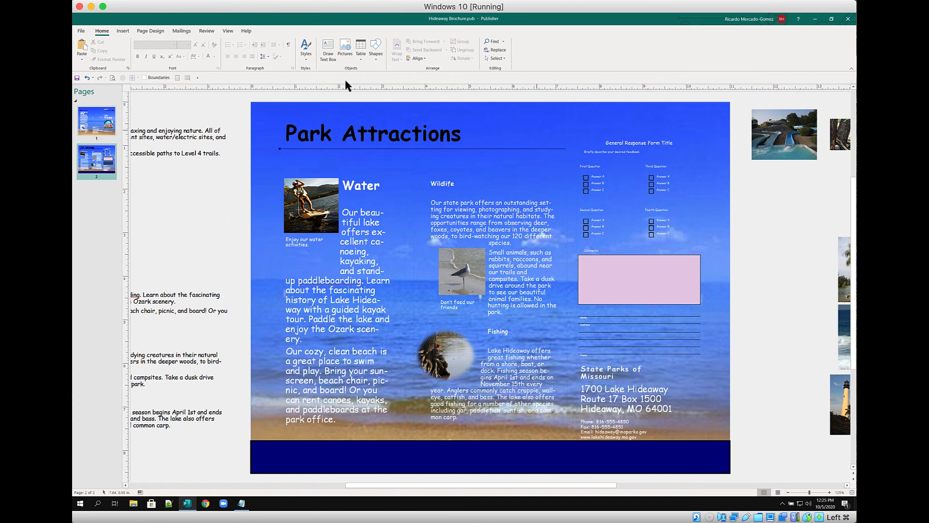
left_click(111, 77)
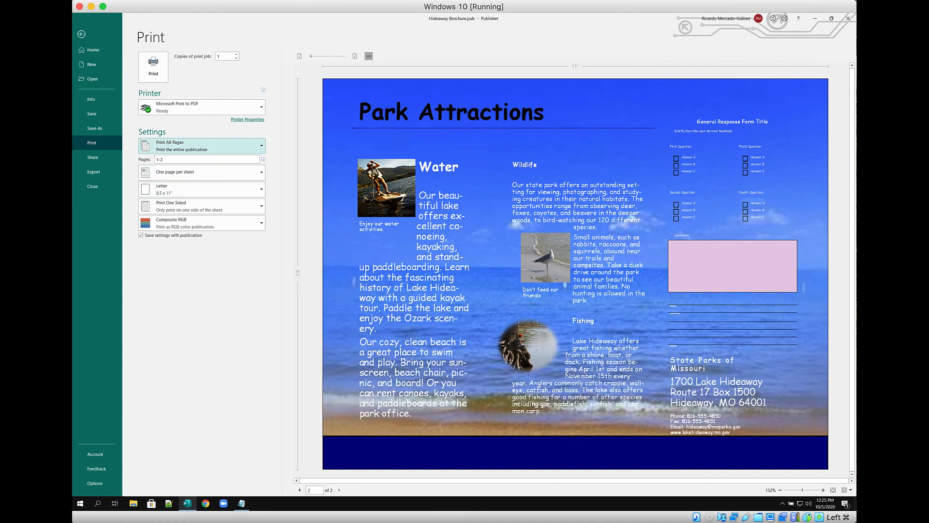
Page through both brochure pages in the print preview, then exit to the File Home screen
left_click(299, 491)
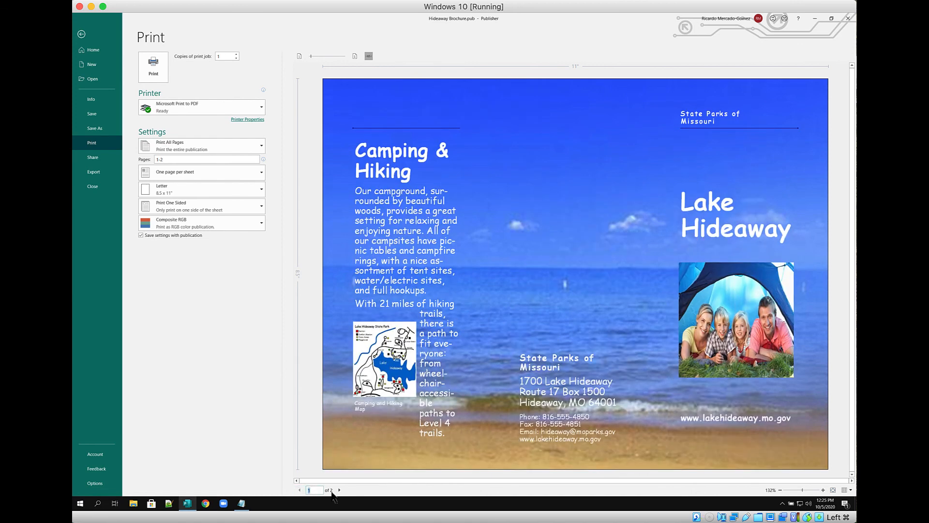
left_click(339, 490)
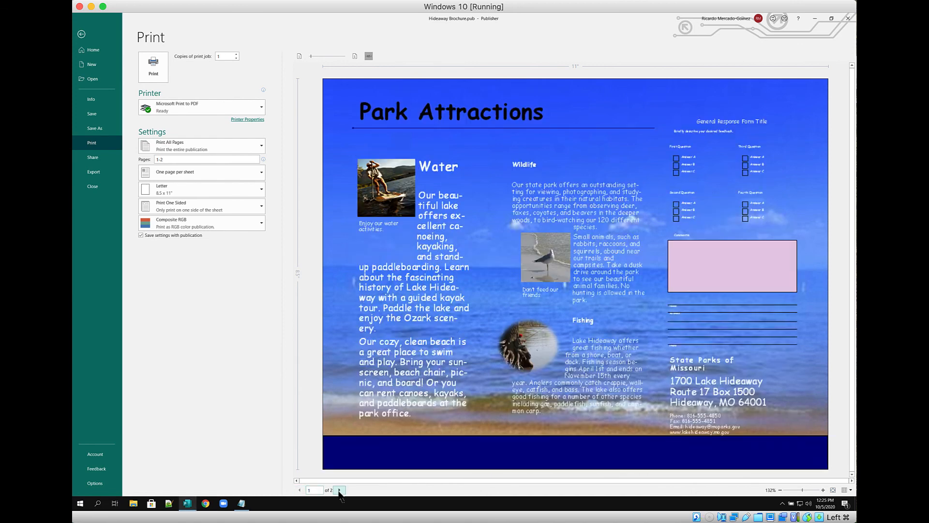
left_click(94, 114)
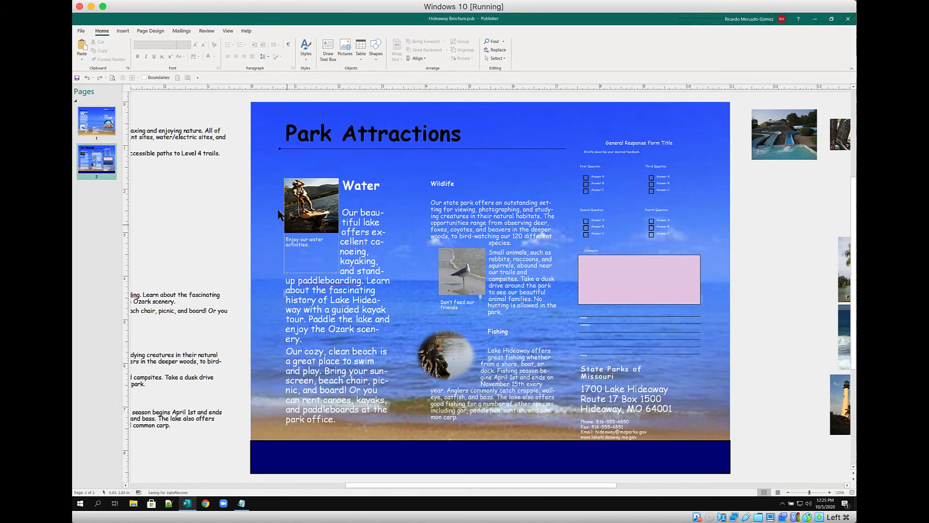
left_click(82, 32)
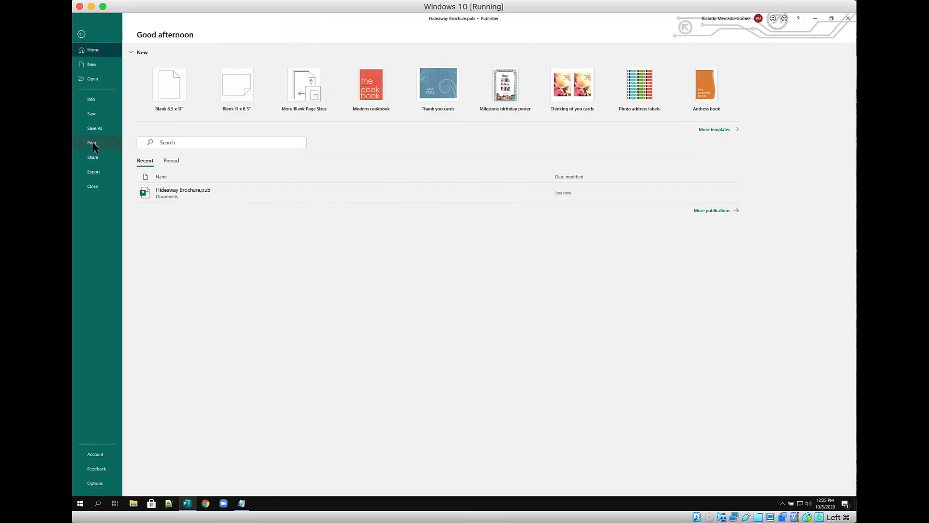
left_click(93, 173)
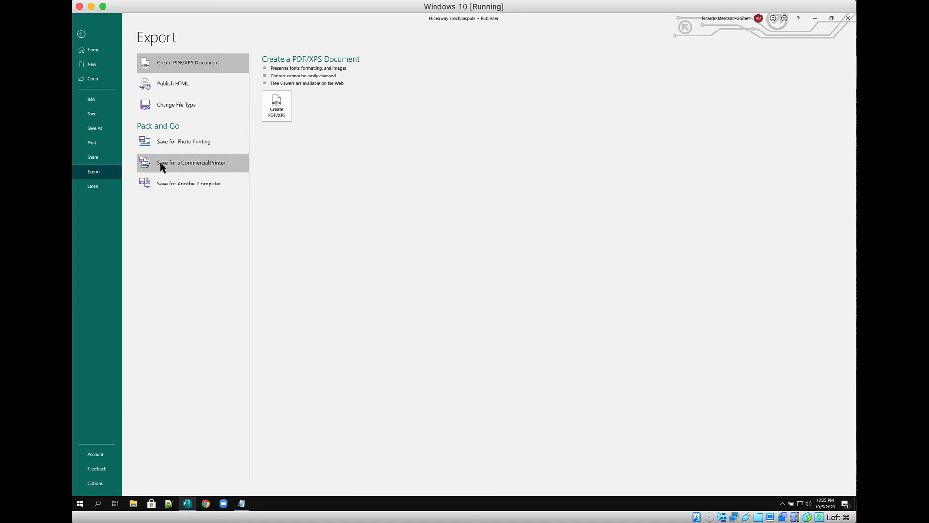
left_click(203, 165)
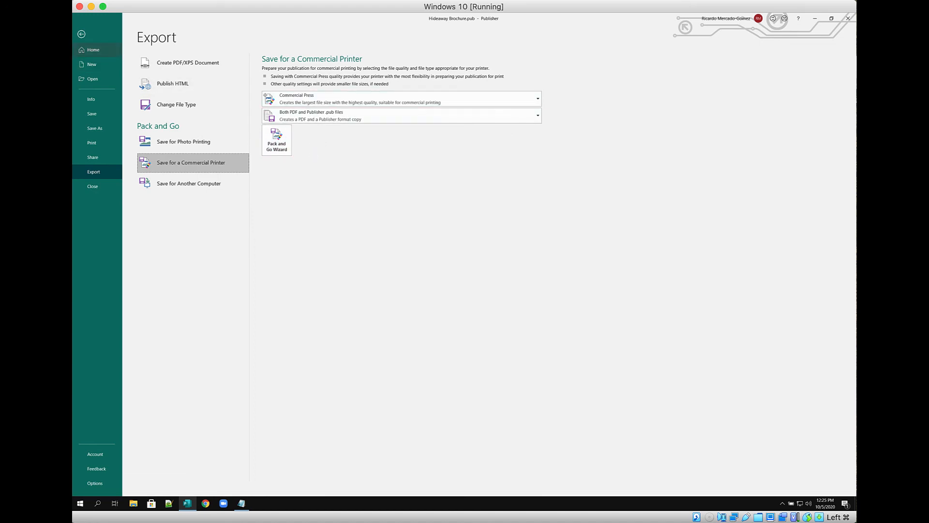
left_click(81, 34)
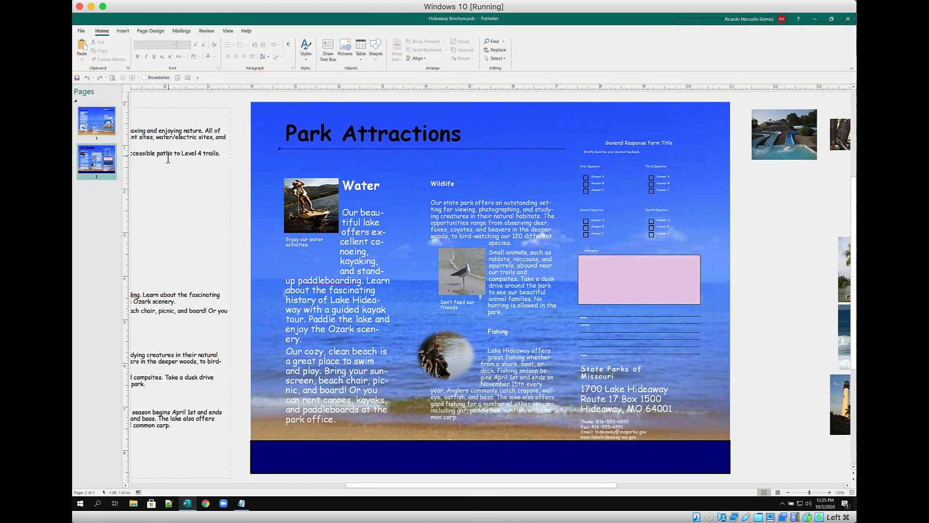